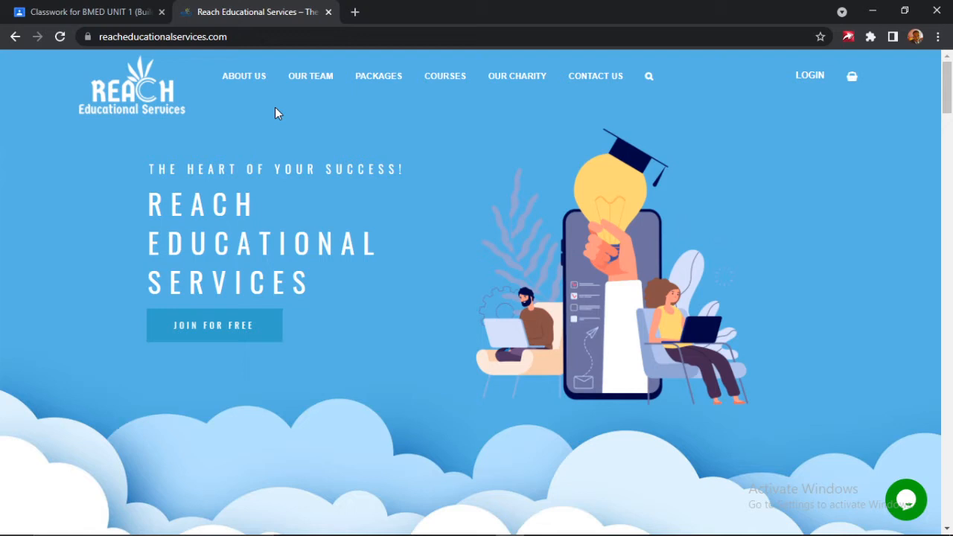
# Step: Open the website's course directory and look through the courses listed on its first page
pyautogui.moveTo(362, 79)
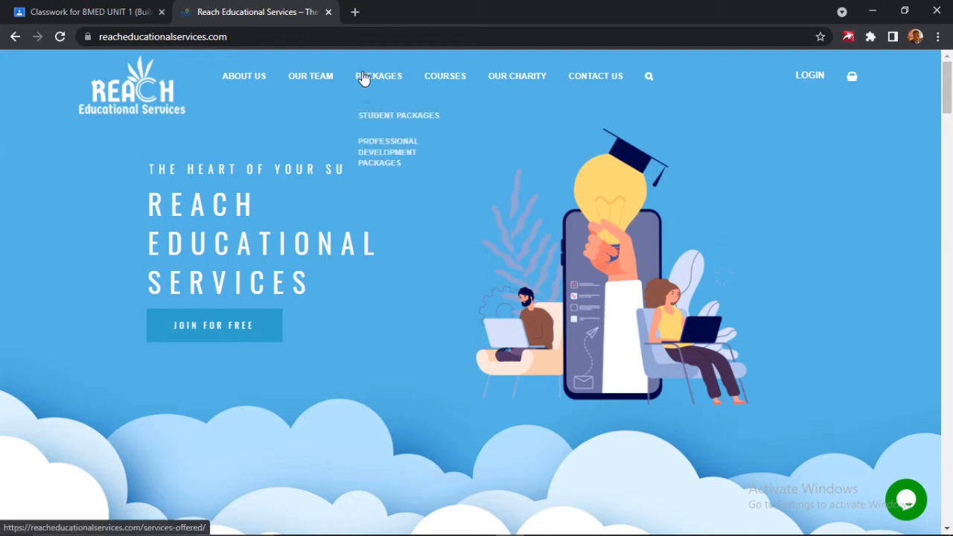
pyautogui.click(436, 78)
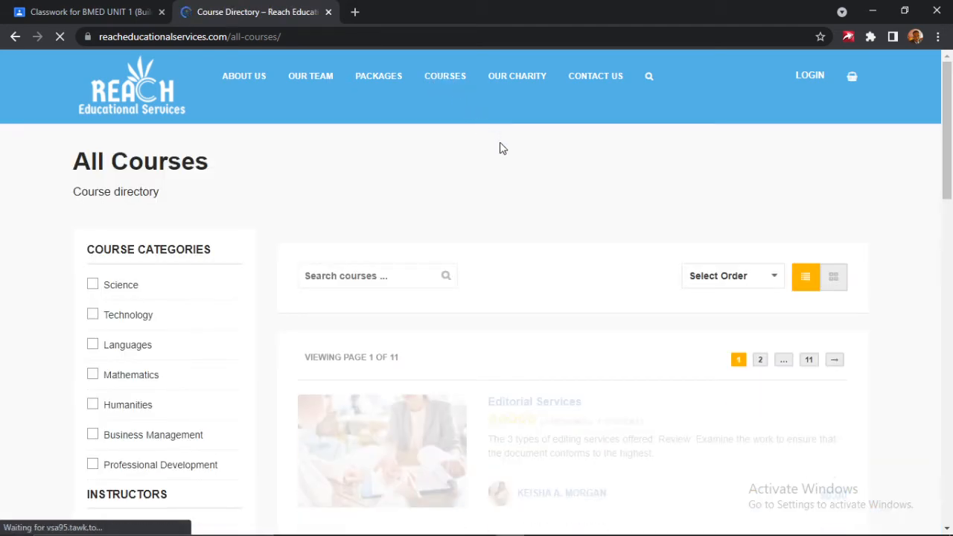
pyautogui.scroll(-1, 501, 149)
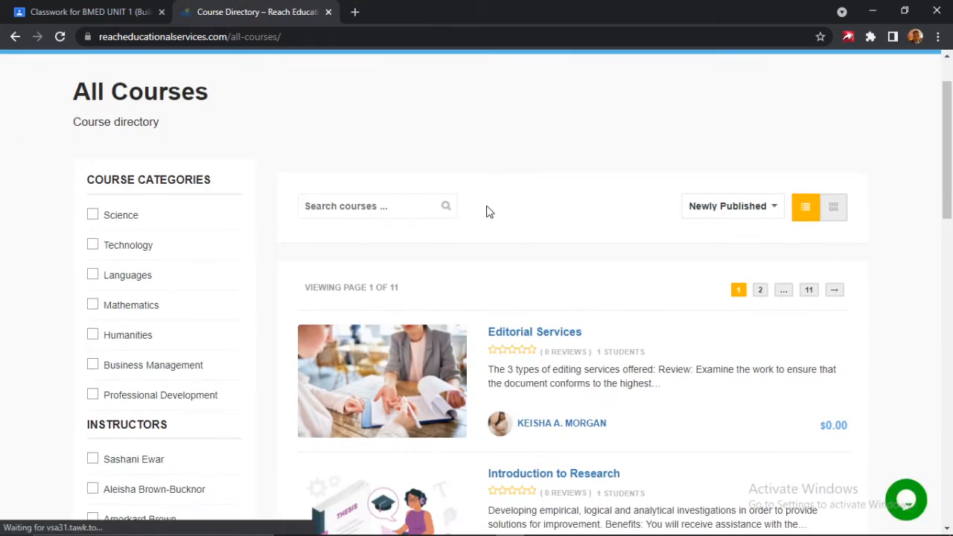
pyautogui.scroll(-6, 537, 328)
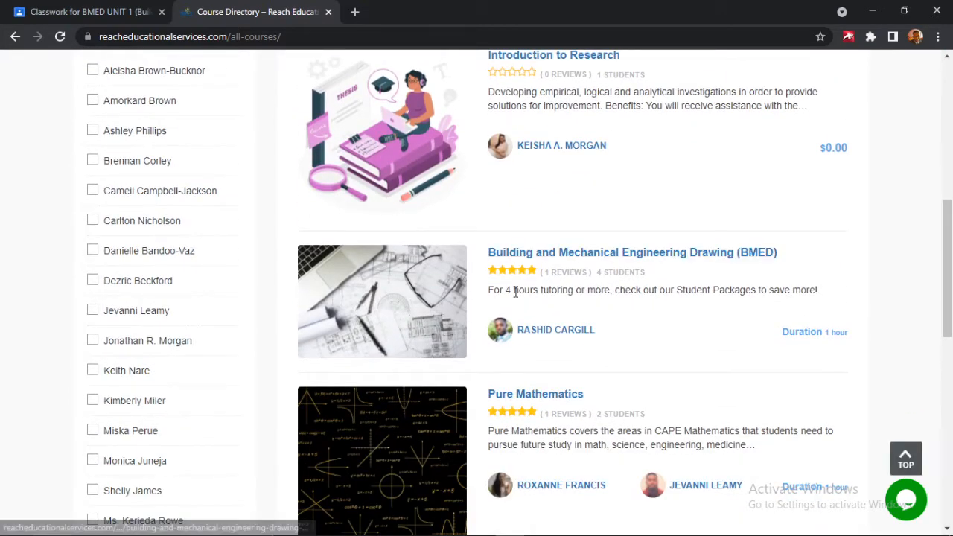
pyautogui.scroll(-4, 532, 273)
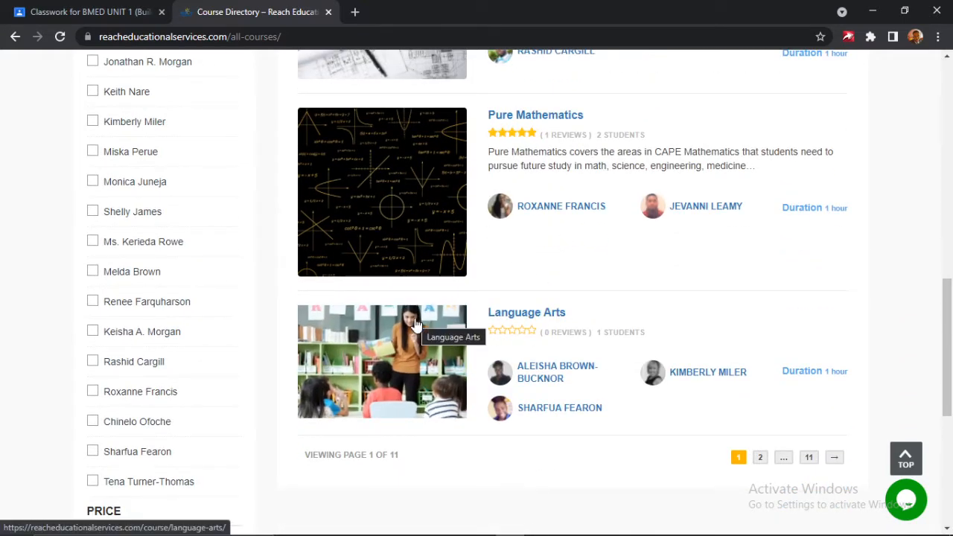
pyautogui.scroll(10, 415, 321)
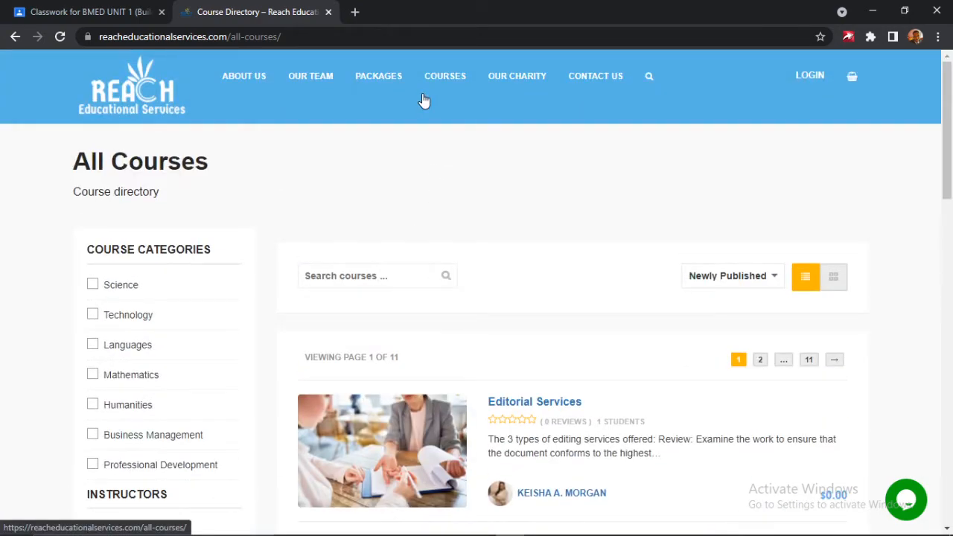
# Step: Open the Student Packages page and review the tutoring packages and their breakdowns
pyautogui.moveTo(353, 86)
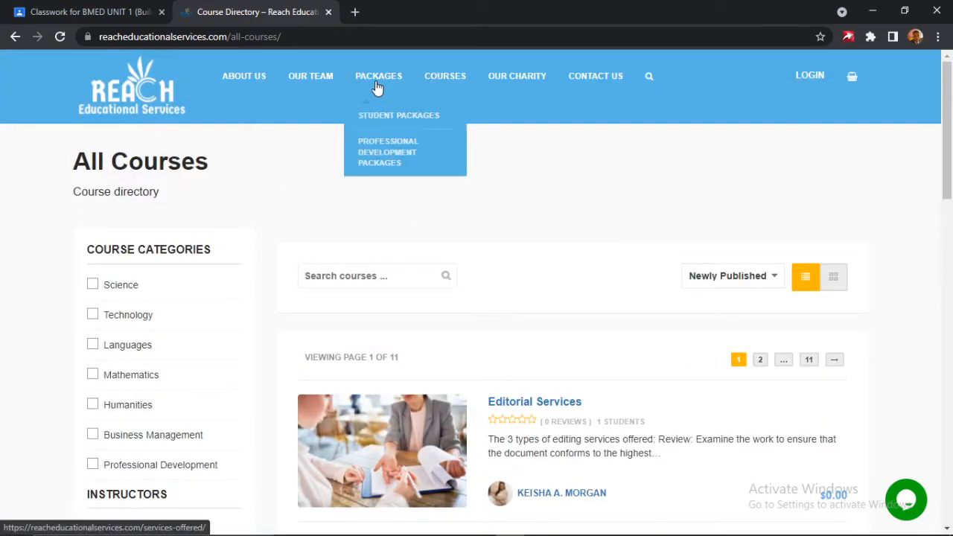
pyautogui.click(401, 117)
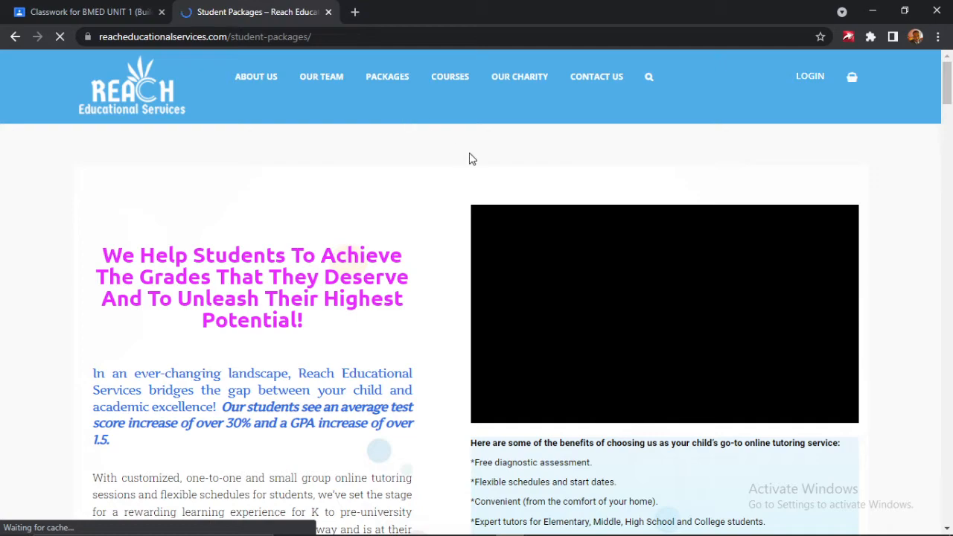
pyautogui.scroll(-5, 470, 158)
pyautogui.scroll(-8, 457, 152)
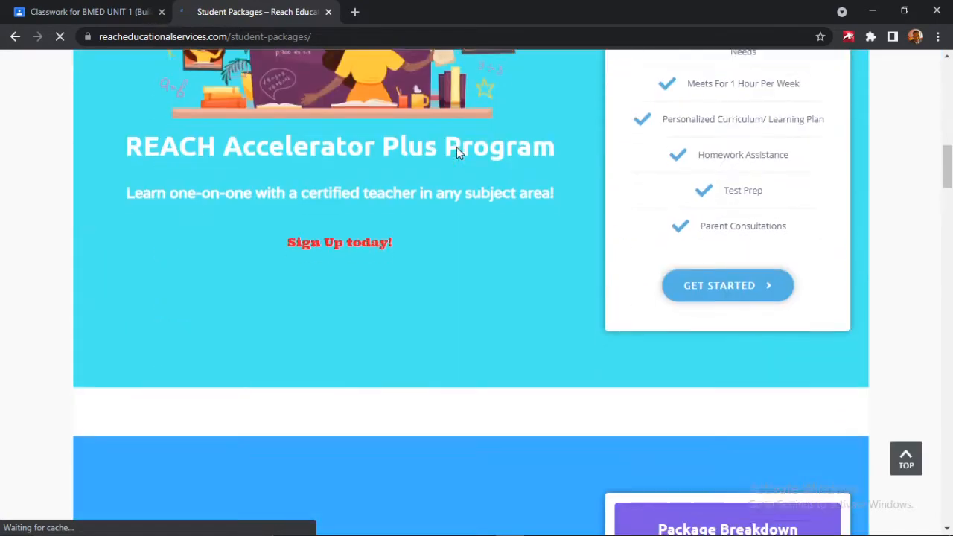
pyautogui.scroll(2, 775, 237)
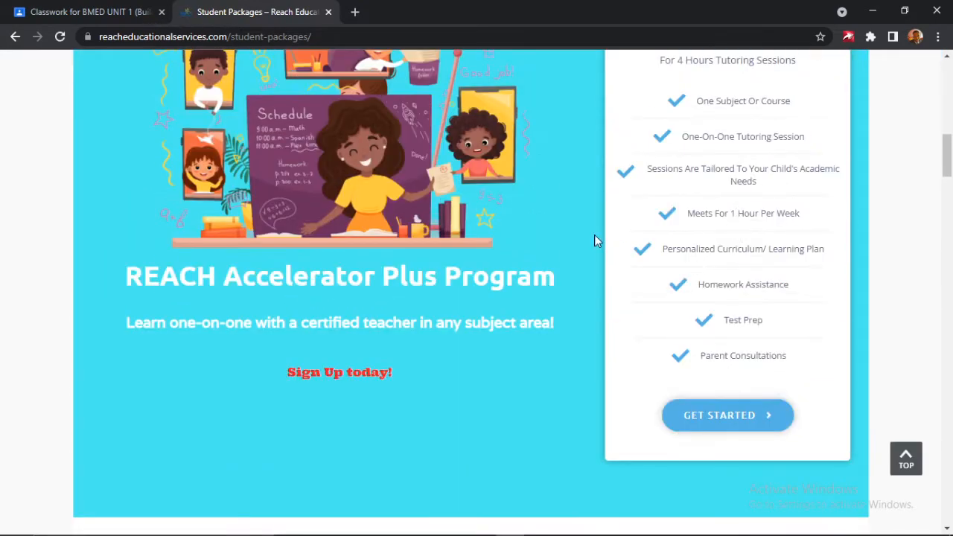
pyautogui.scroll(-5, 673, 208)
pyautogui.scroll(7, 618, 140)
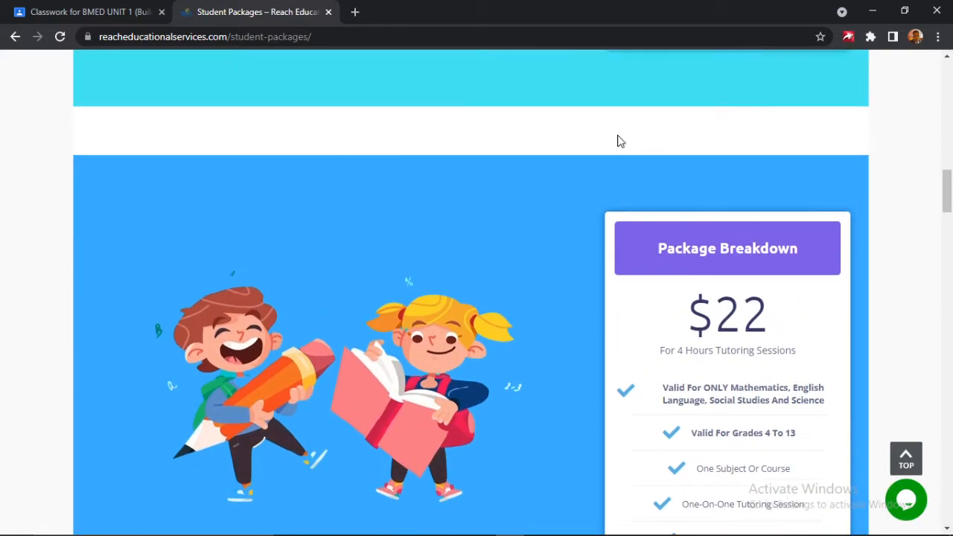
pyautogui.scroll(6, 617, 141)
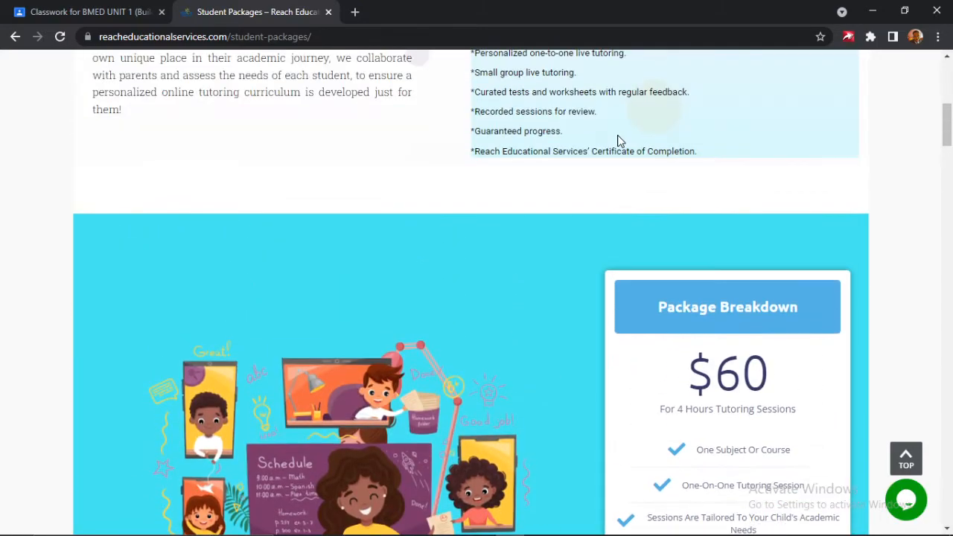
pyautogui.scroll(4, 623, 185)
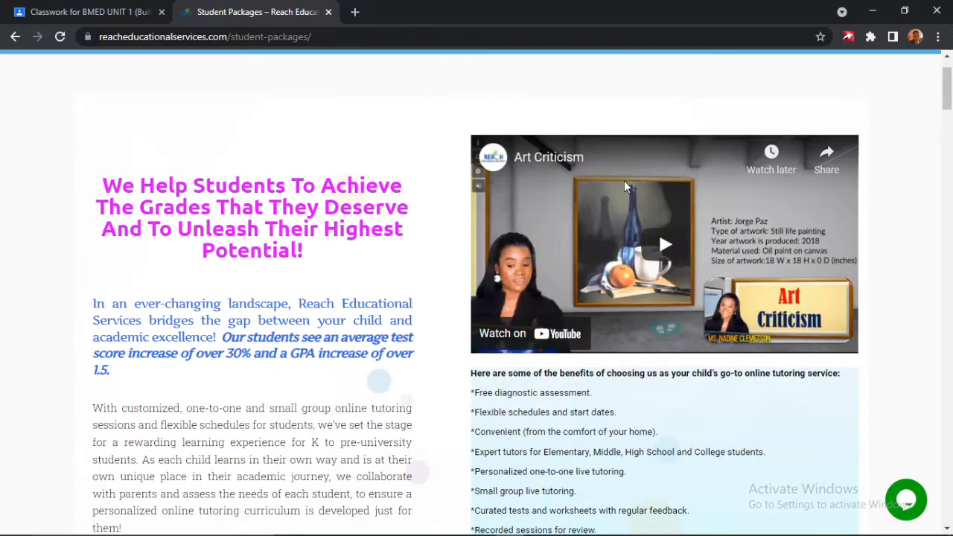
pyautogui.scroll(1, 521, 148)
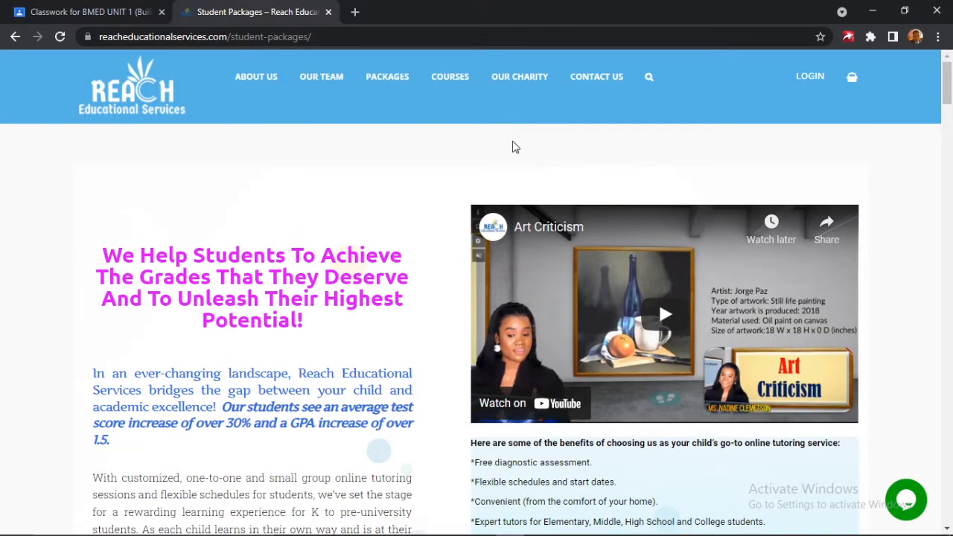
# Step: Return to the auxiliary projection PDF in Google Classroom and examine Example 3's hexagon-based pyramid instructions and drawing
pyautogui.click(143, 10)
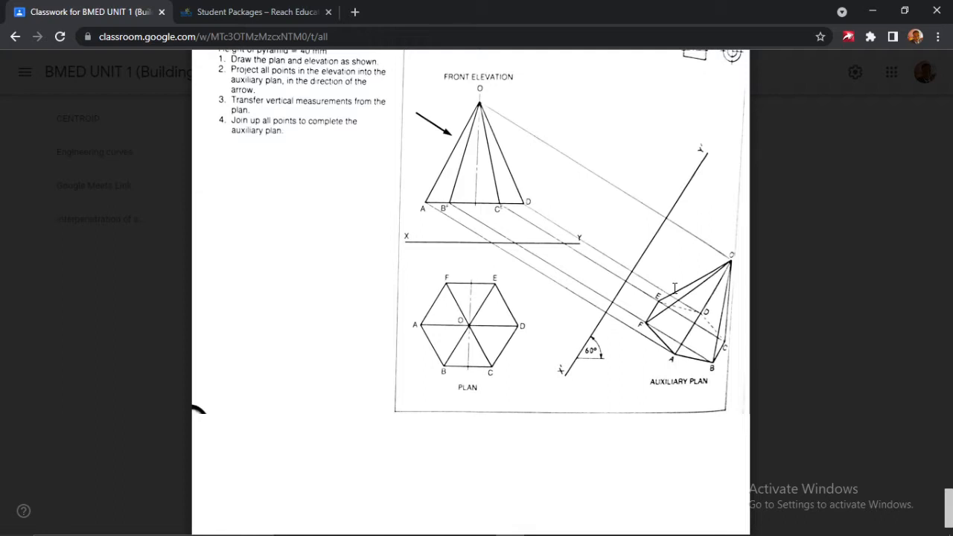
pyautogui.scroll(1, 616, 206)
pyautogui.scroll(-2, 663, 241)
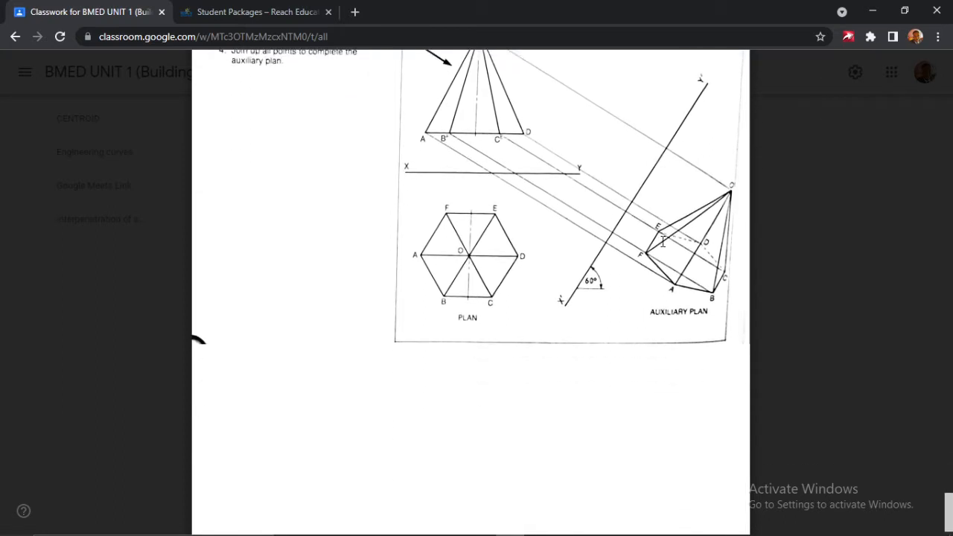
pyautogui.scroll(1, 663, 241)
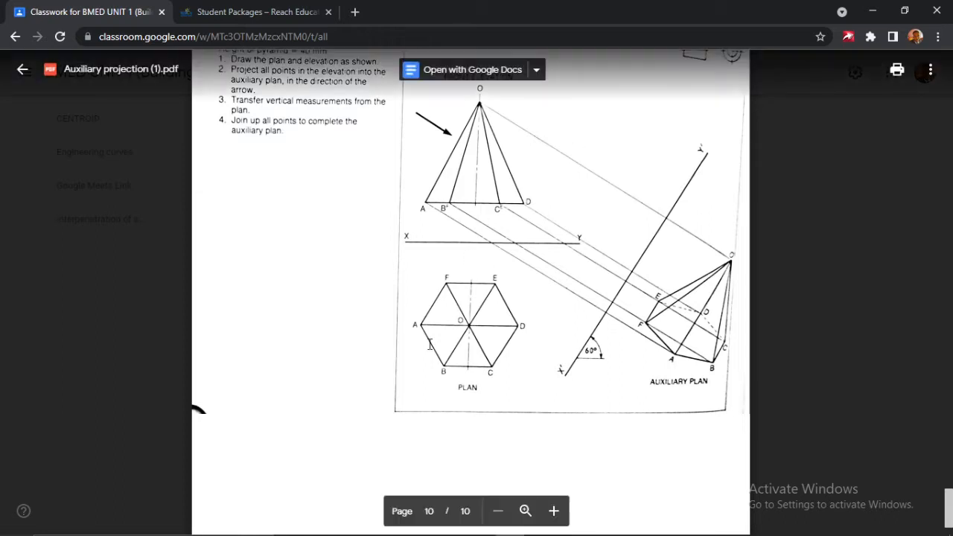
pyautogui.scroll(1, 392, 263)
pyautogui.scroll(2, 392, 263)
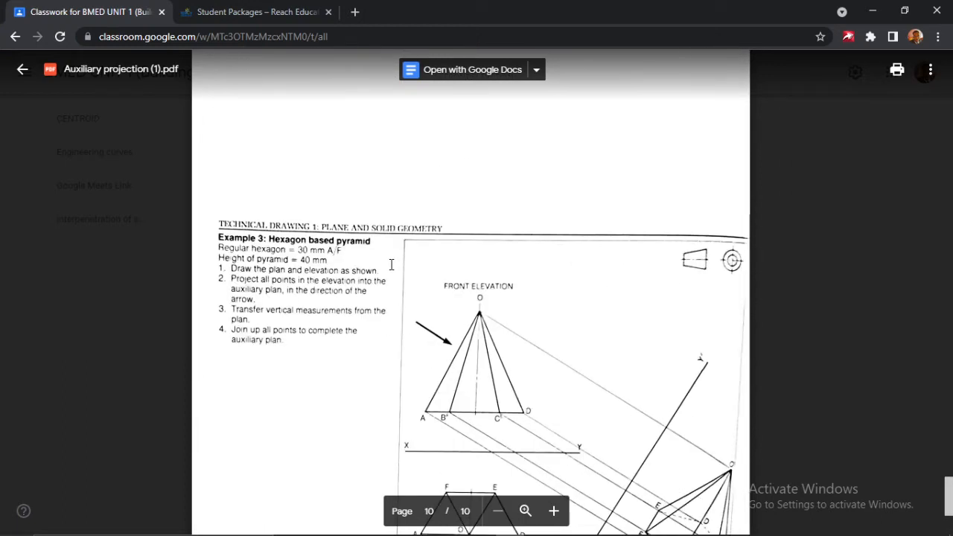
pyautogui.scroll(-1, 391, 264)
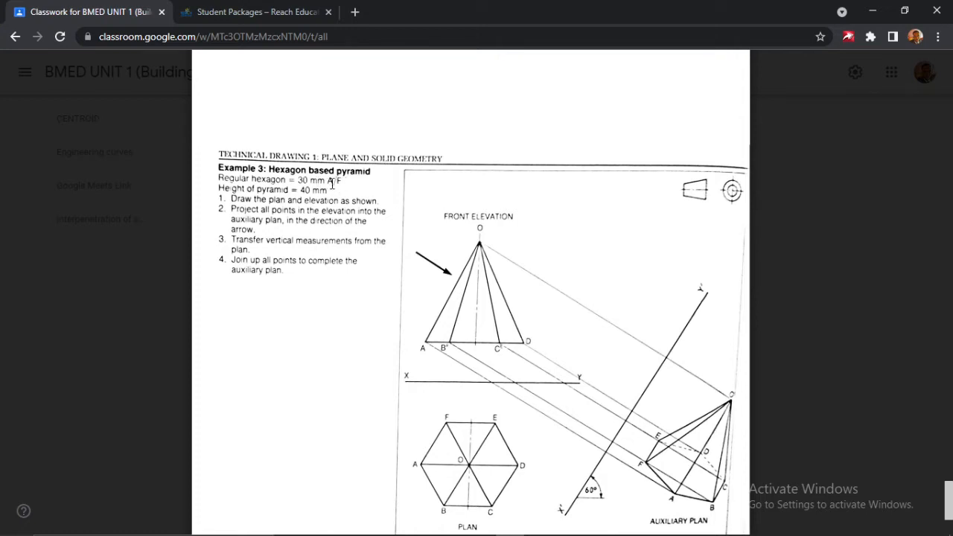
pyautogui.scroll(-1, 439, 357)
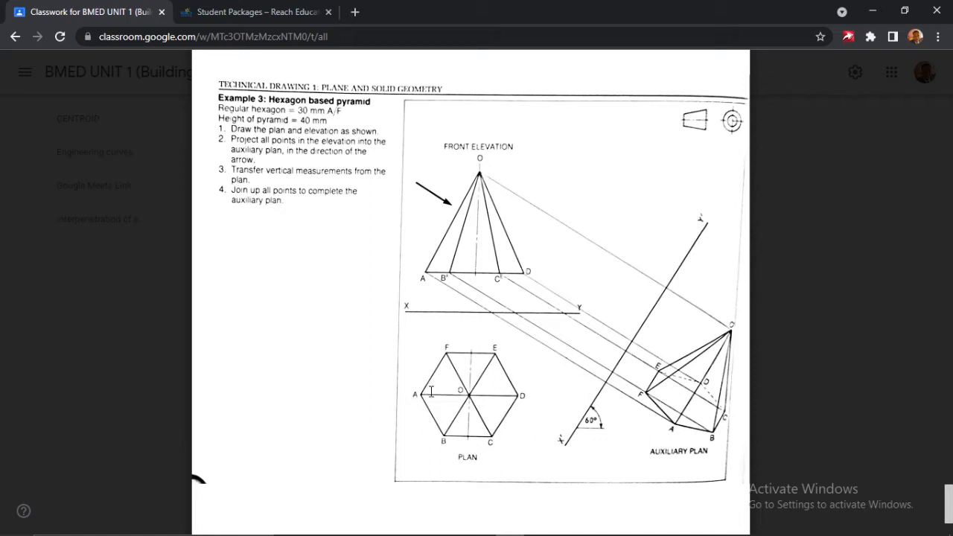
# Step: Switch to Drawing2.dwg in AutoCAD and find an empty area for the new drawing
pyautogui.click(571, 526)
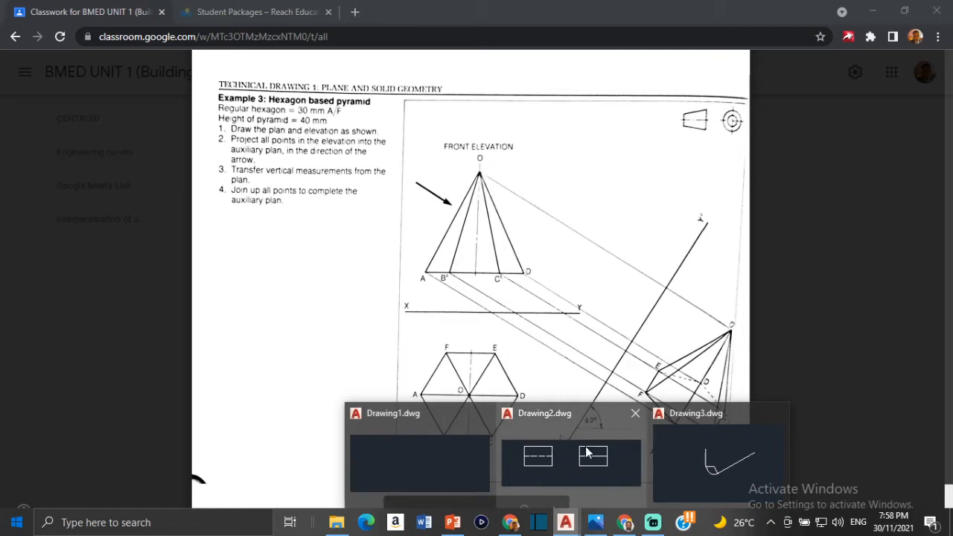
pyautogui.click(542, 449)
pyautogui.scroll(-8, 622, 307)
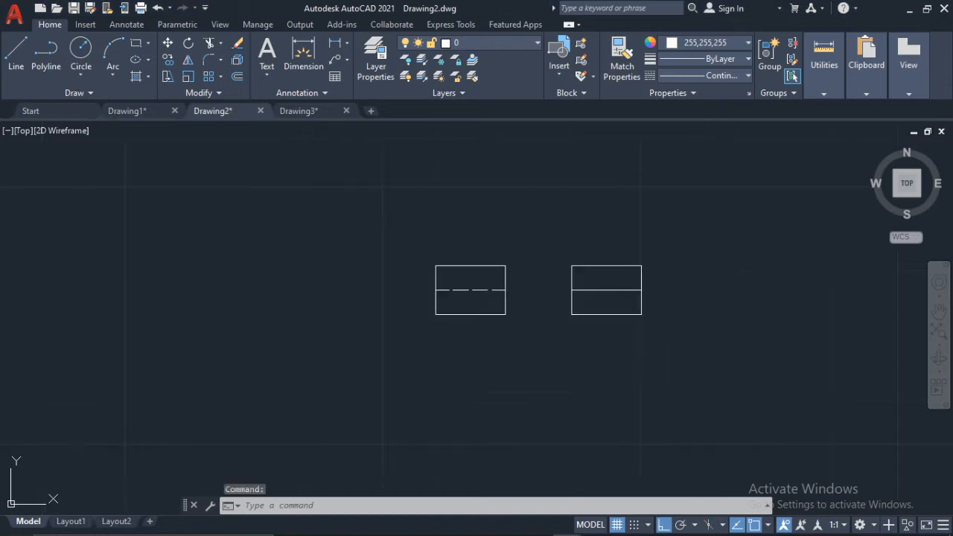
pyautogui.moveTo(637, 212); pyautogui.dragTo(452, 345, button='middle')
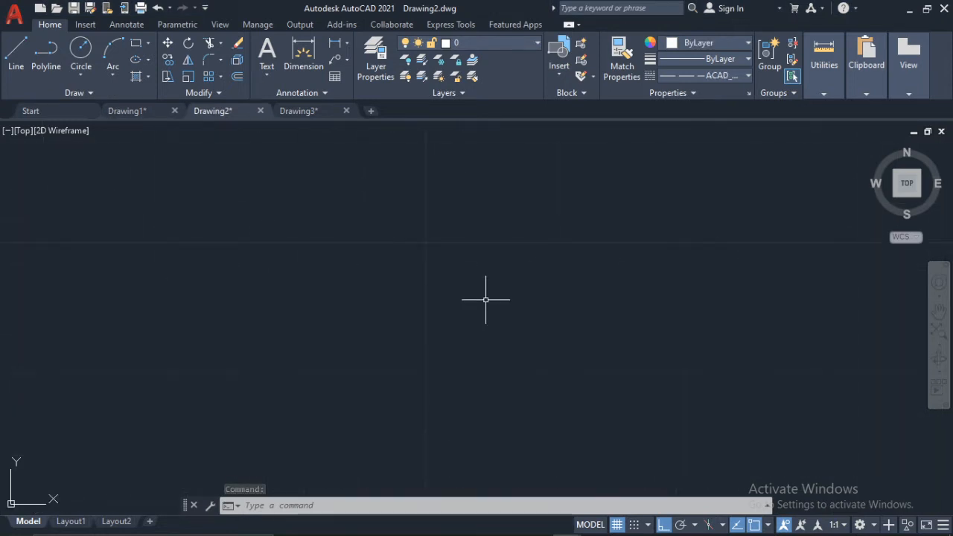
pyautogui.write('PO')
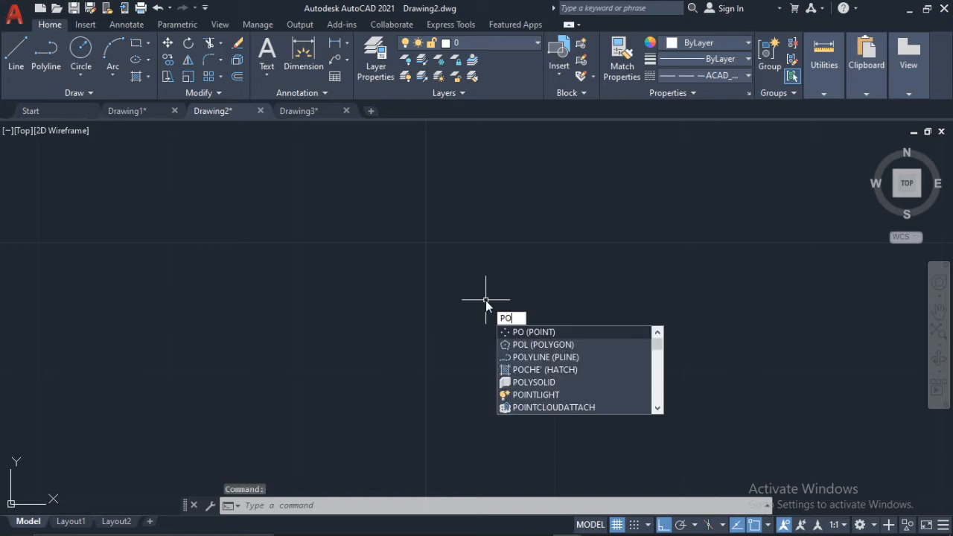
pyautogui.click(537, 344)
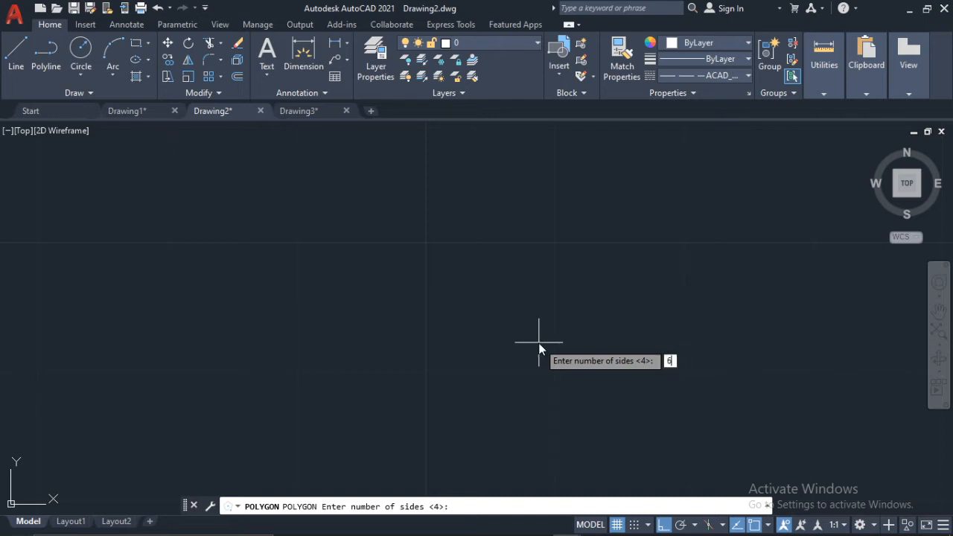
pyautogui.write('6')
pyautogui.press('Return')
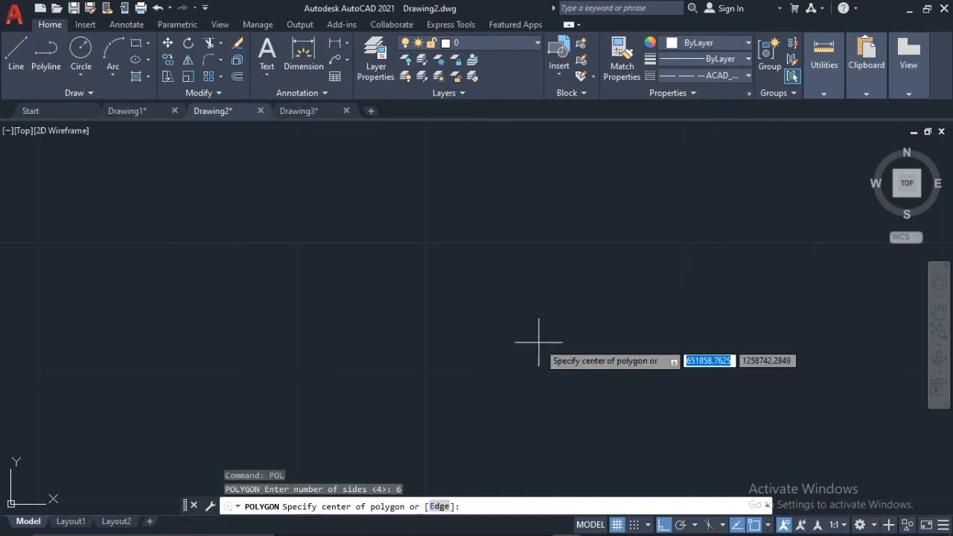
pyautogui.click(581, 261)
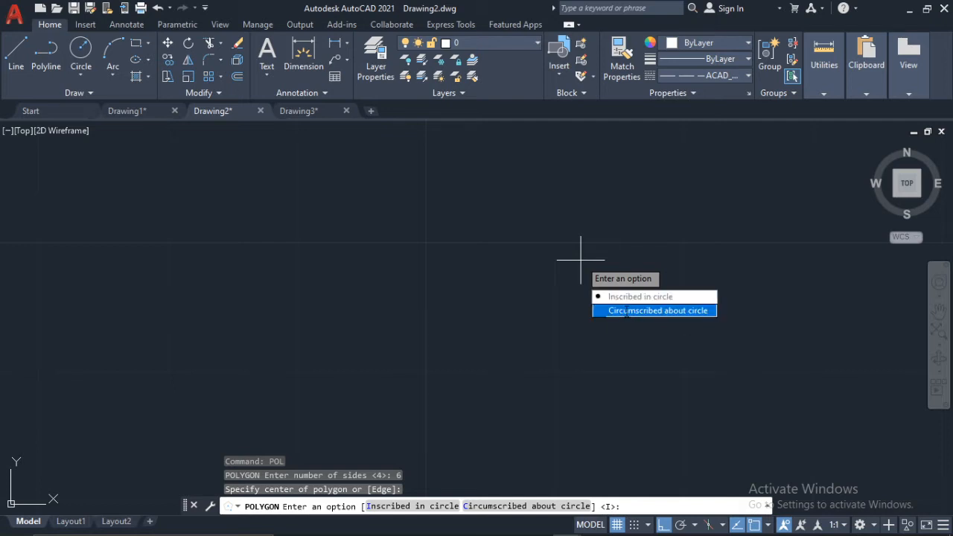
pyautogui.click(627, 312)
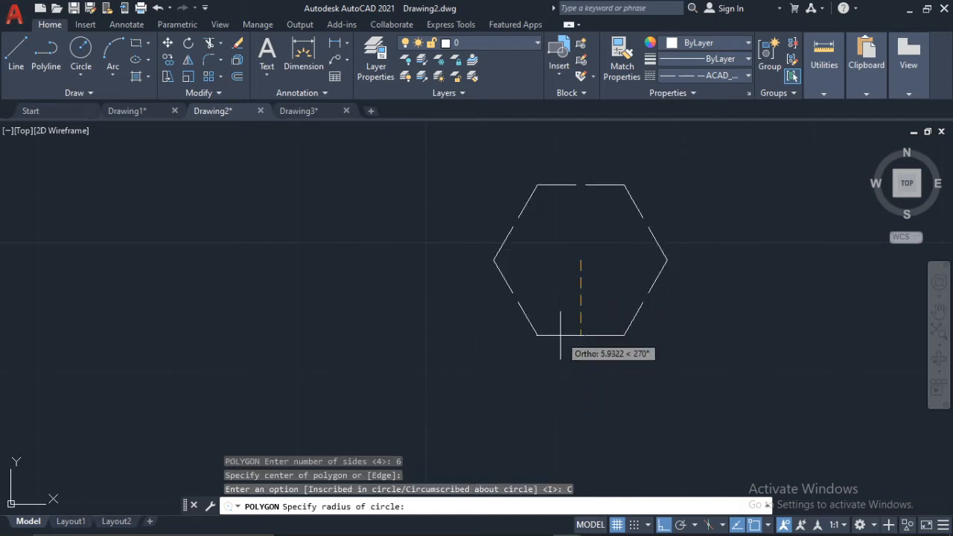
pyautogui.press('Escape')
# Step: Set the current linetype to Continuous and draw a six-sided polygon circumscribed about a circle of radius 15
pyautogui.click(706, 73)
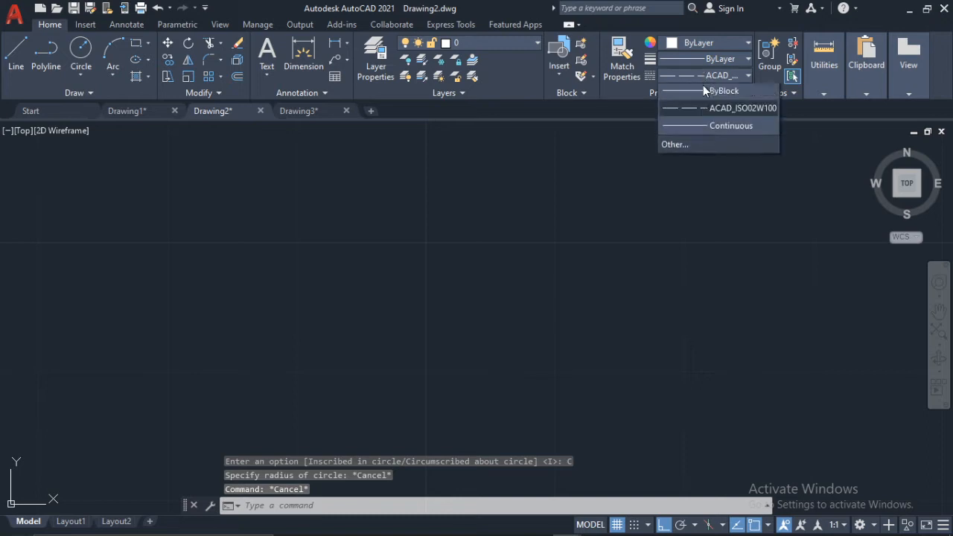
pyautogui.click(718, 146)
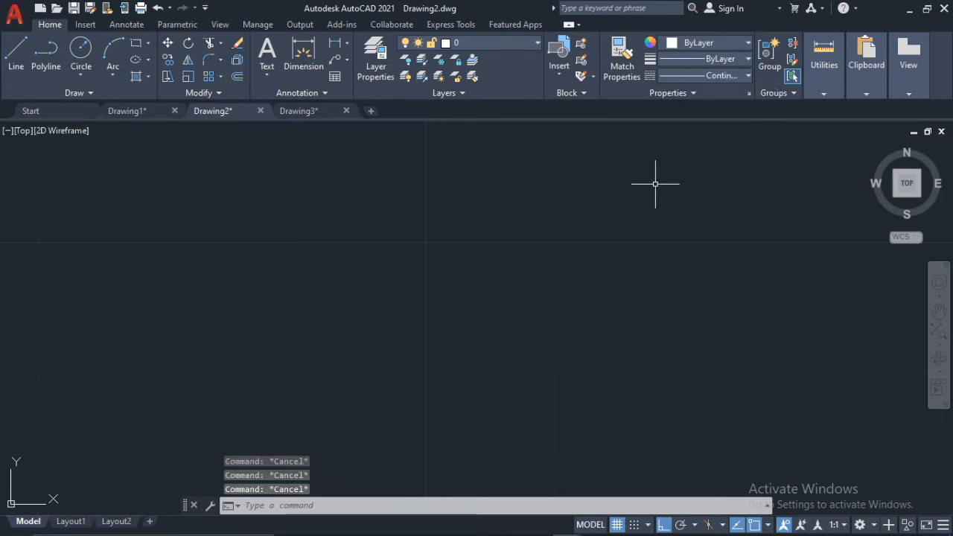
pyautogui.write('PO')
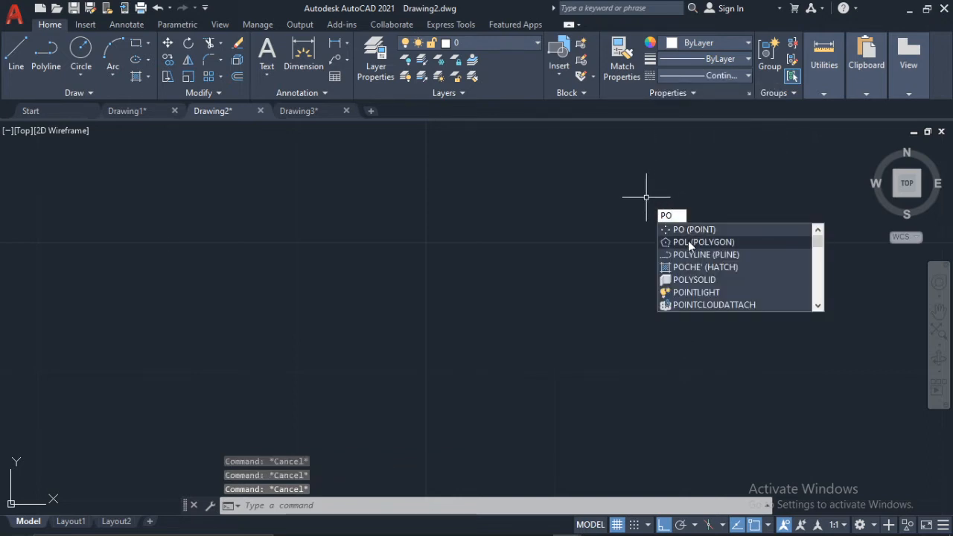
pyautogui.click(688, 242)
pyautogui.press('Return')
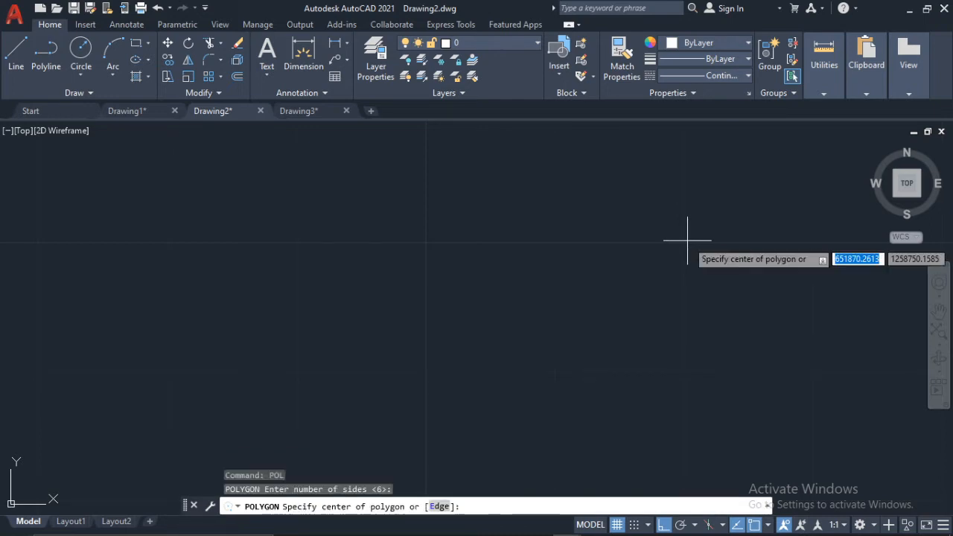
pyautogui.click(591, 216)
pyautogui.press('Down')
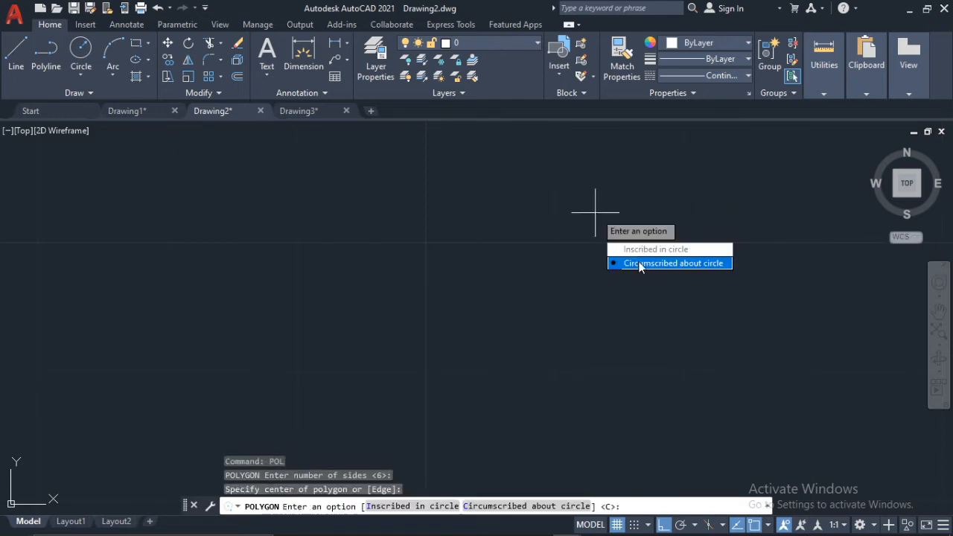
pyautogui.press('Return')
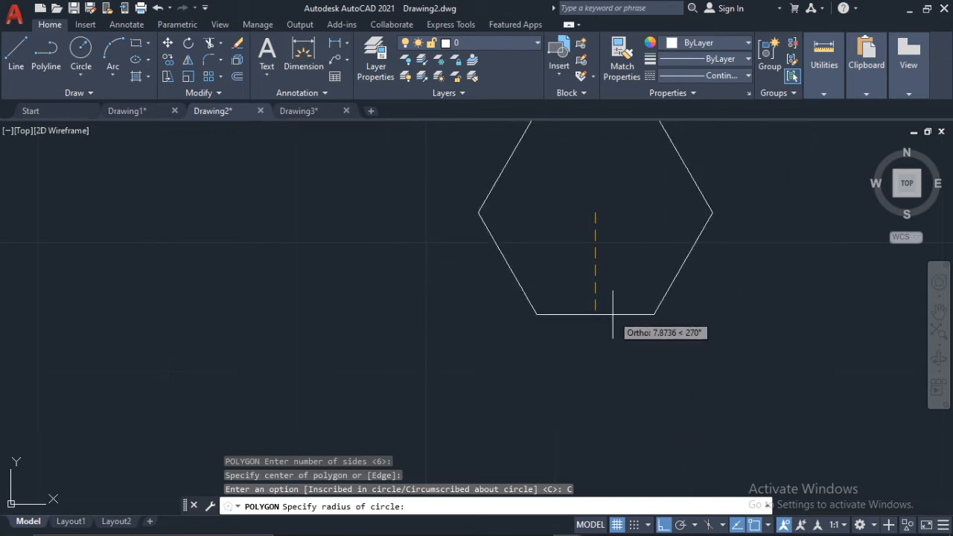
pyautogui.write('15')
pyautogui.press('Return')
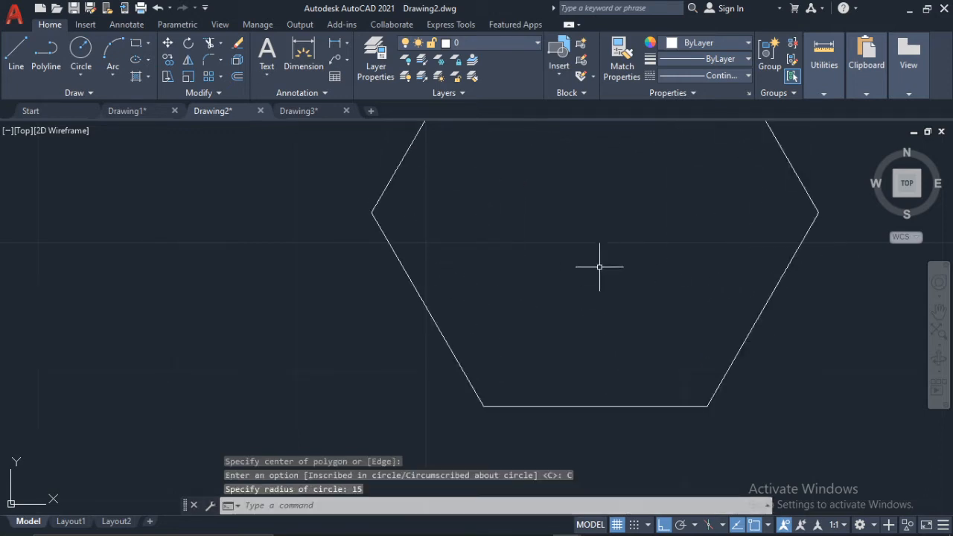
# Step: Move the hexagon by its geometric centre horizontally to the right, into a clear area away from the existing drawings
pyautogui.scroll(-8, 599, 267)
pyautogui.moveTo(598, 250); pyautogui.dragTo(434, 278, button='middle')
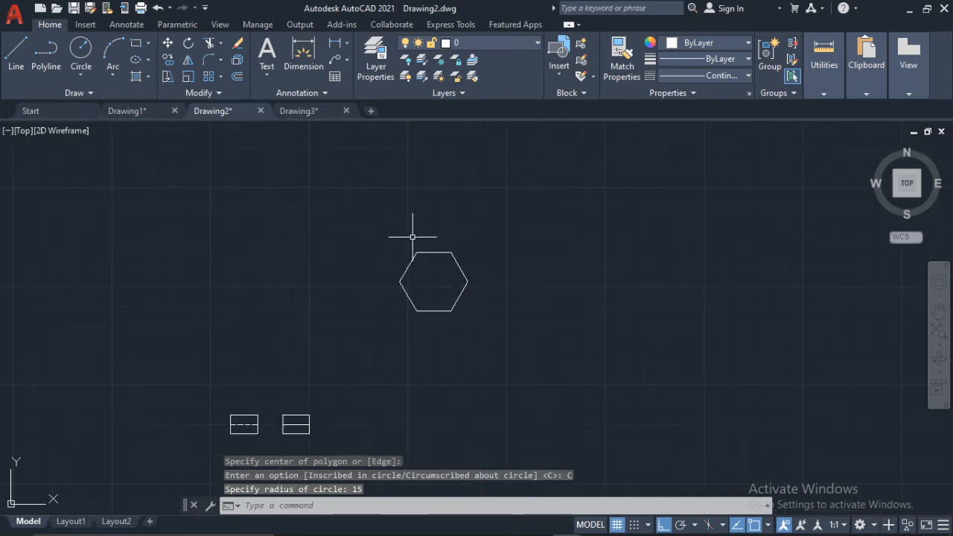
pyautogui.click(411, 262)
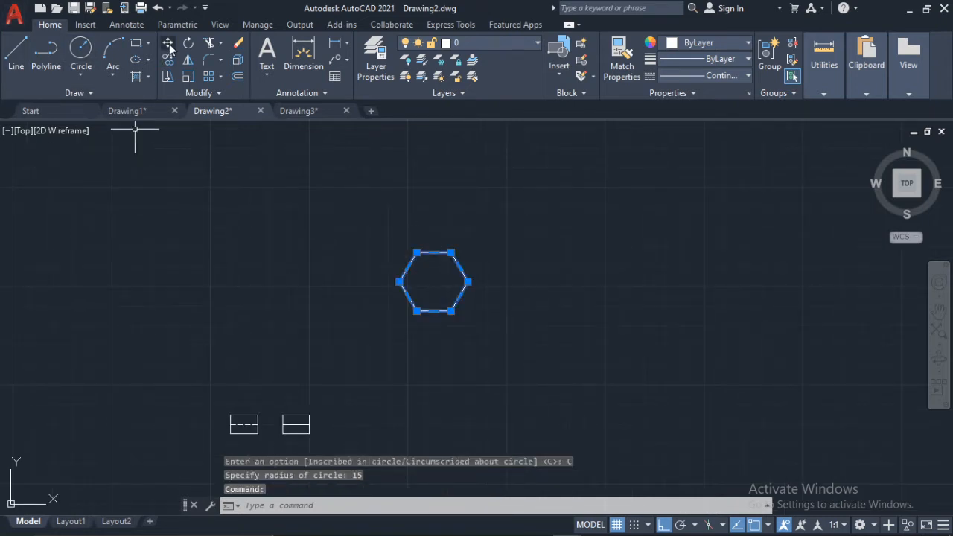
pyautogui.click(168, 43)
pyautogui.click(433, 282)
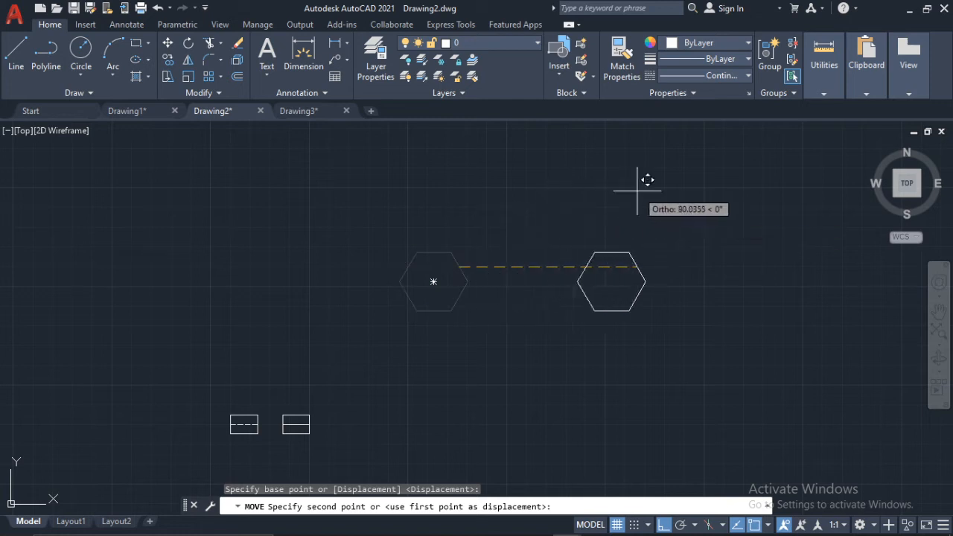
pyautogui.click(772, 199)
pyautogui.moveTo(732, 251)
pyautogui.mouseDown(button='middle')
pyautogui.moveTo(458, 189)
pyautogui.moveTo(366, 206)
pyautogui.mouseUp(button='middle')
pyautogui.scroll(3, 379, 194)
pyautogui.moveTo(413, 176); pyautogui.dragTo(442, 209, button='middle')
pyautogui.scroll(-2, 438, 217)
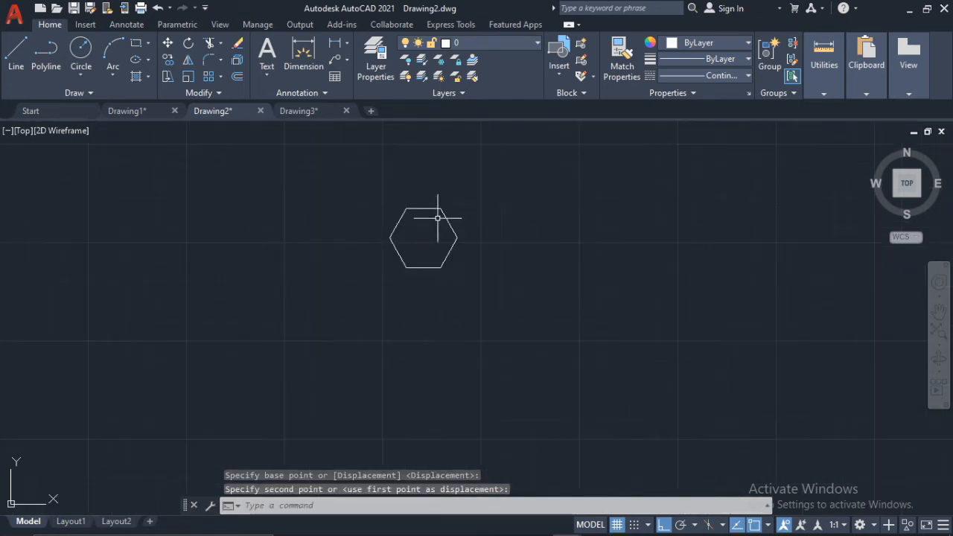
pyautogui.scroll(2, 406, 207)
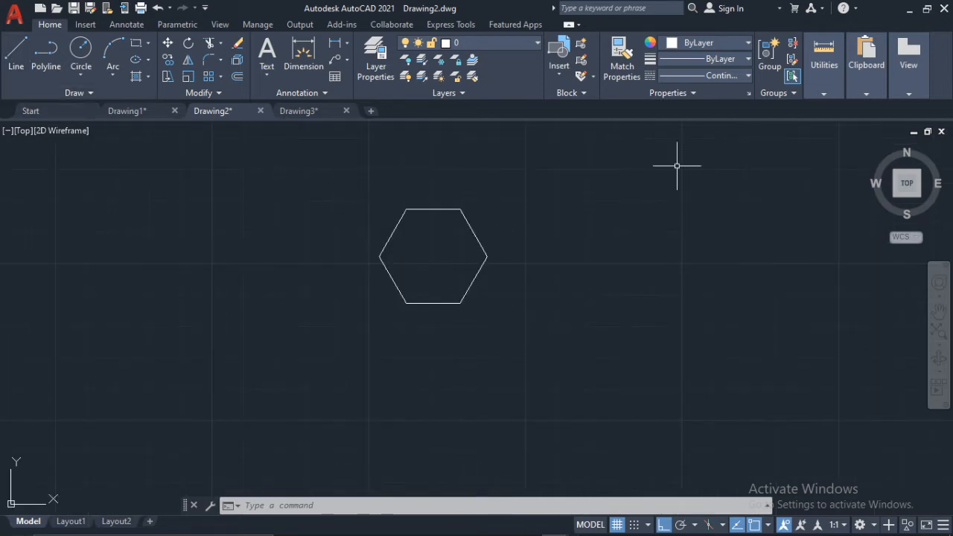
# Step: Measure the hexagon's distance across flats, from the midpoint of its upper edge to the midpoint of its lower edge
pyautogui.click(823, 82)
pyautogui.click(826, 139)
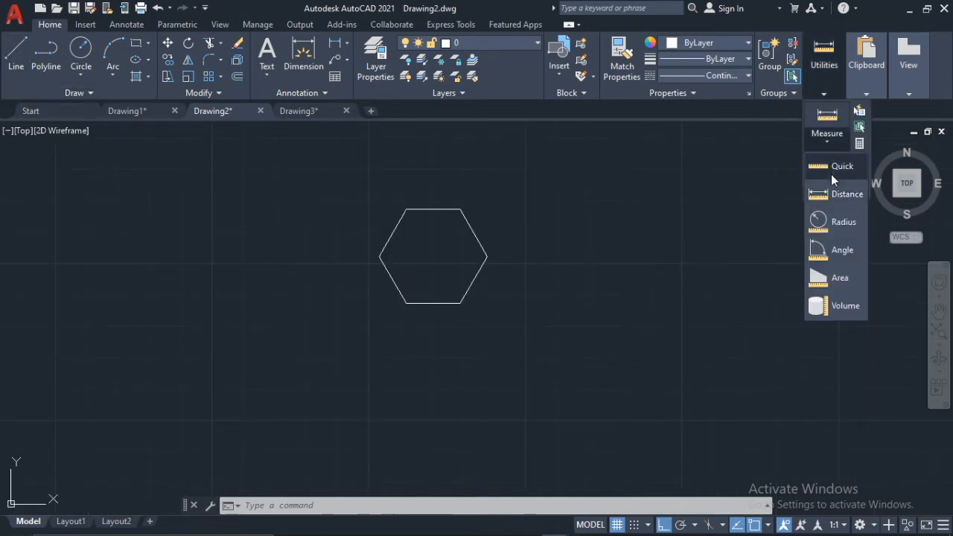
pyautogui.click(838, 193)
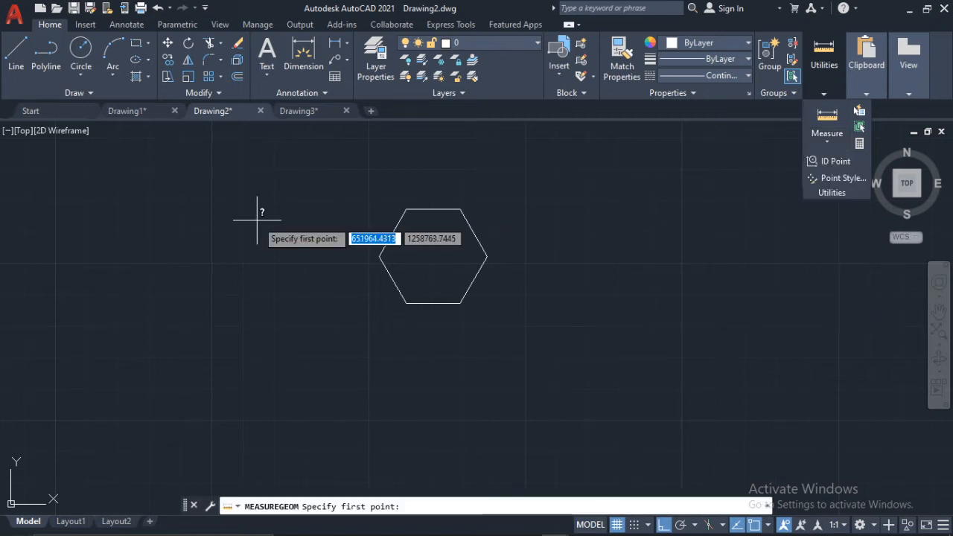
pyautogui.click(434, 208)
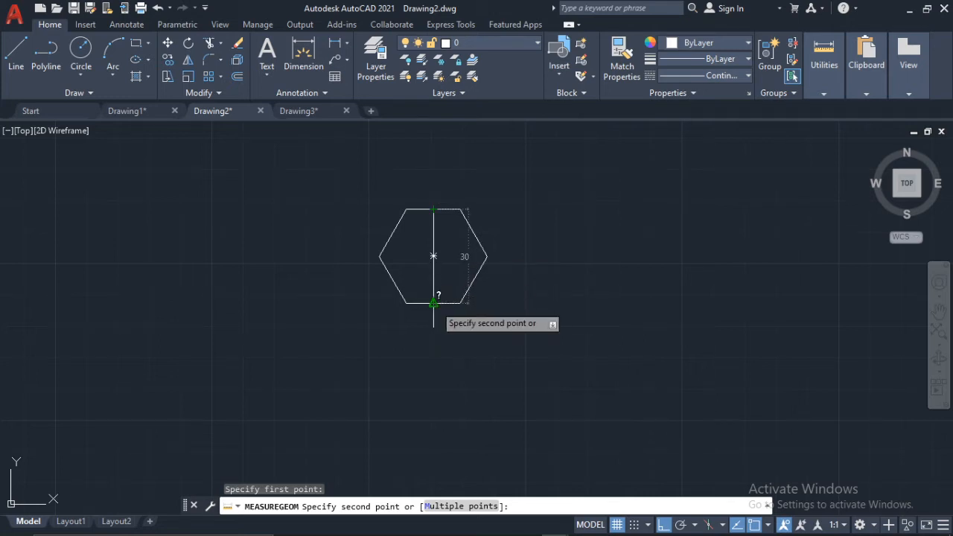
pyautogui.press('Escape')
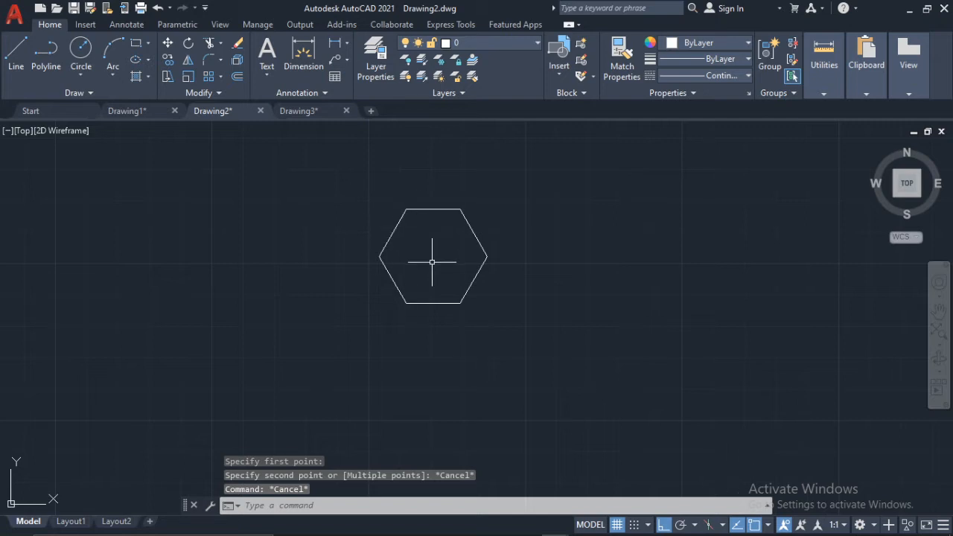
# Step: Draw a circle from the hexagon's centre to the midpoint of its upper edge and erase it again
pyautogui.click(81, 47)
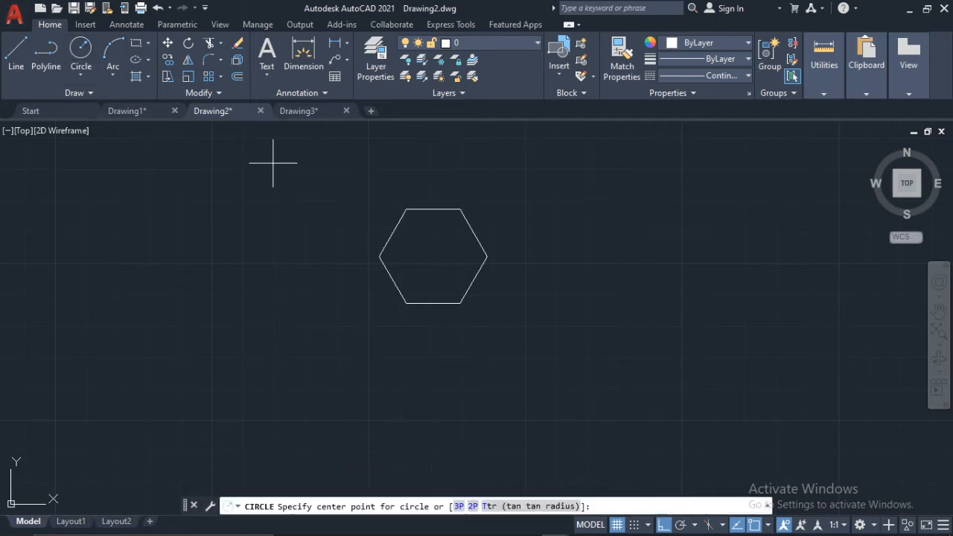
pyautogui.click(434, 255)
pyautogui.click(434, 208)
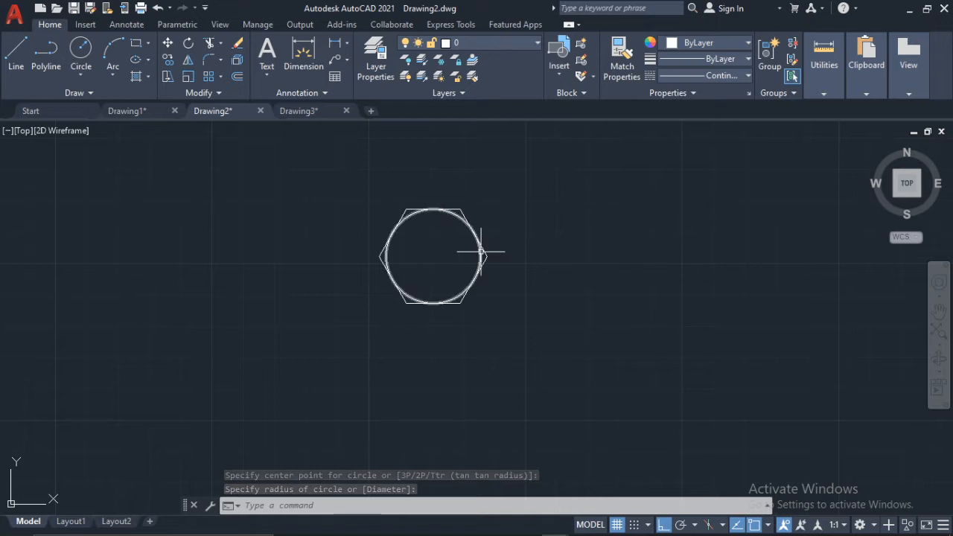
pyautogui.click(479, 255)
pyautogui.press('Delete')
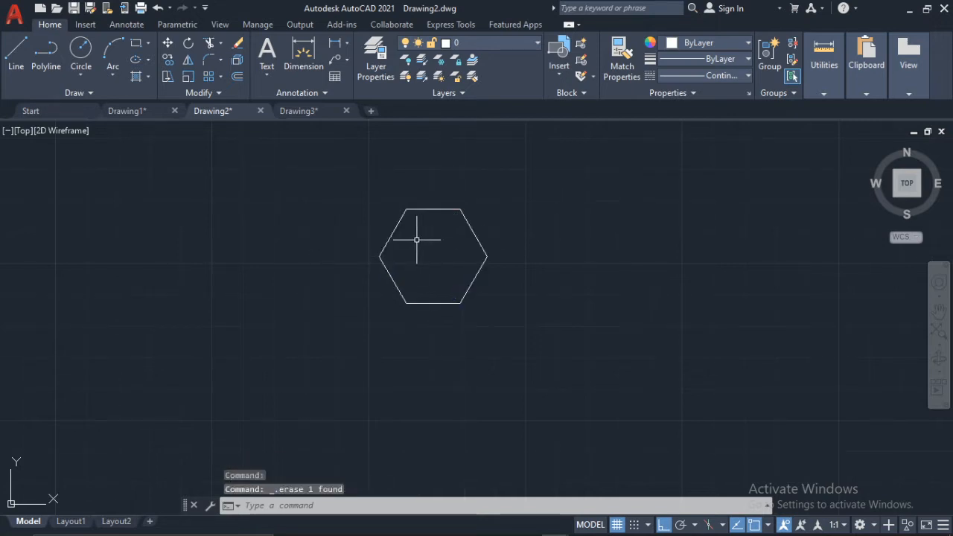
# Step: Draw a diagonal line between the hexagon's upper-right and lower-left corners
pyautogui.click(15, 54)
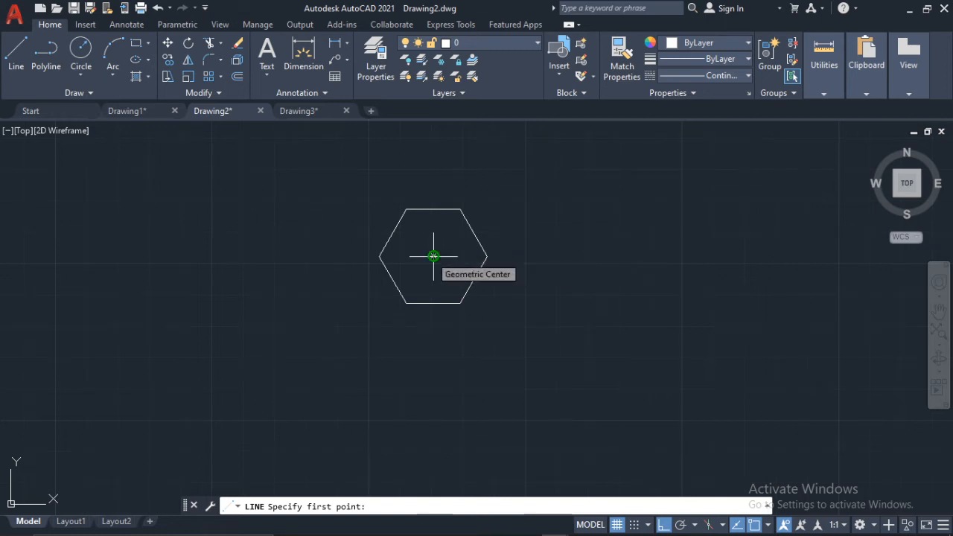
pyautogui.click(407, 303)
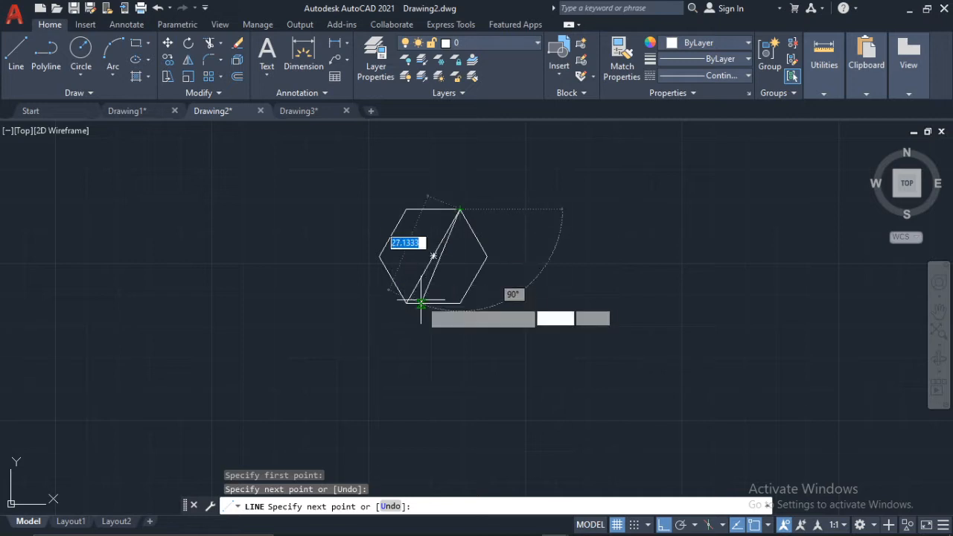
pyautogui.press('Return')
pyautogui.press('Return')
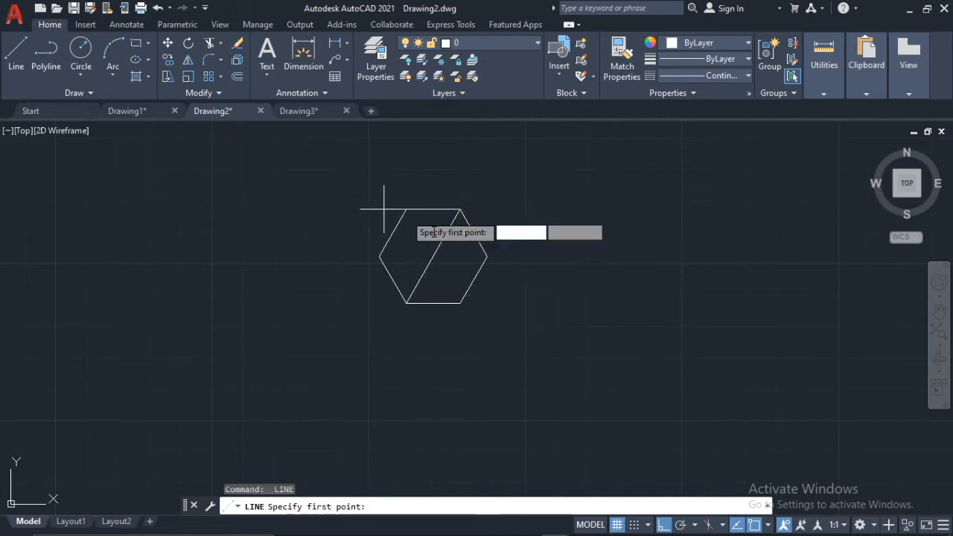
pyautogui.press('Return')
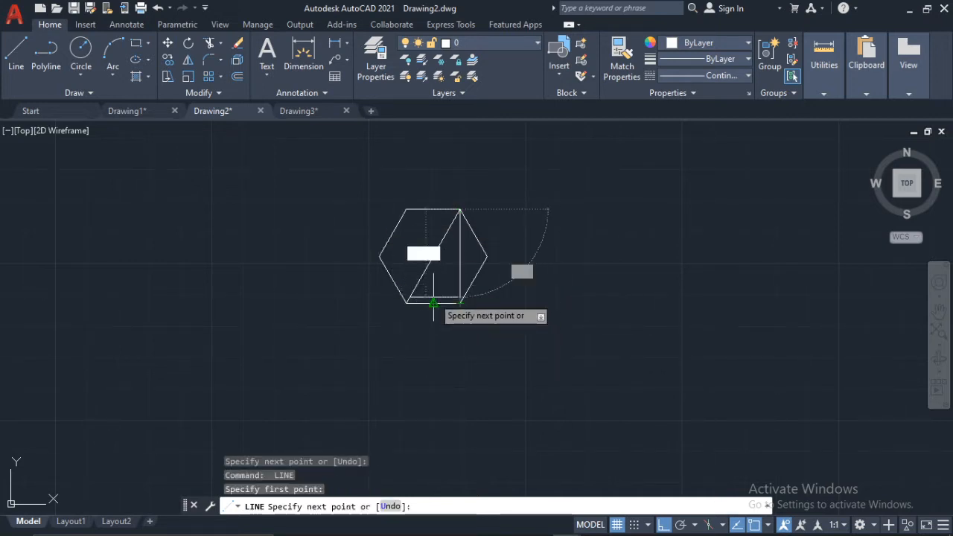
pyautogui.press('Escape')
# Step: Draw the two remaining diagonals, from the lower-right to the upper-left corner and horizontally between the two side corners
pyautogui.press('Return')
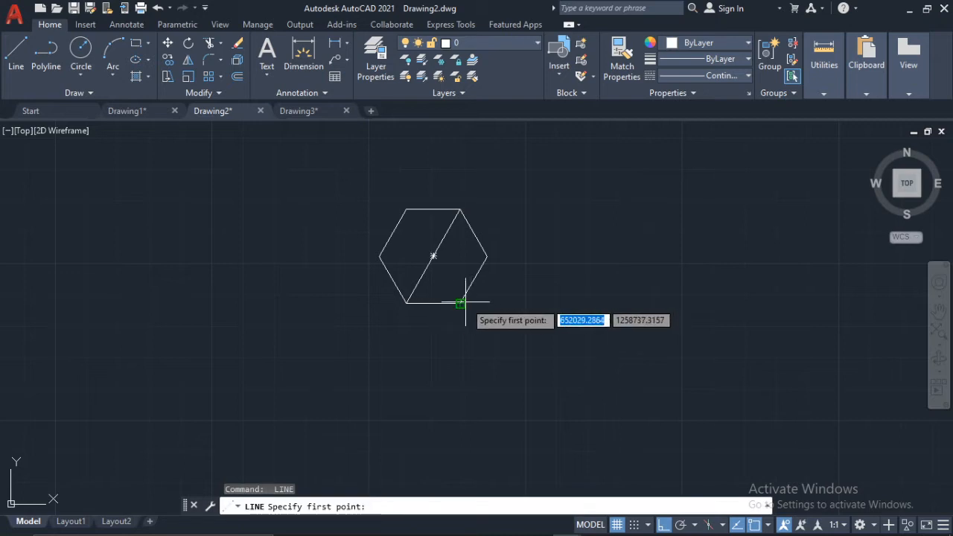
pyautogui.click(462, 303)
pyautogui.click(406, 210)
pyautogui.press('Return')
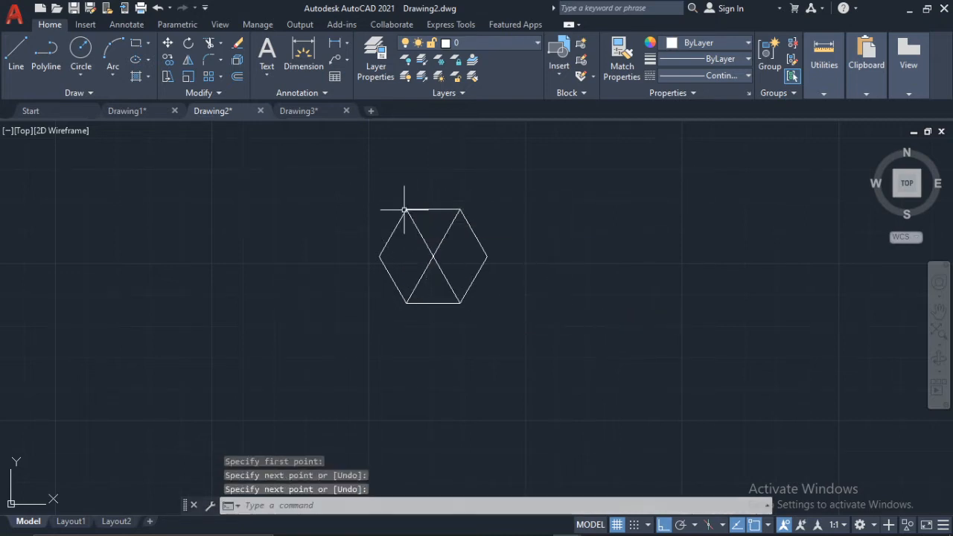
pyautogui.press('Return')
pyautogui.click(380, 256)
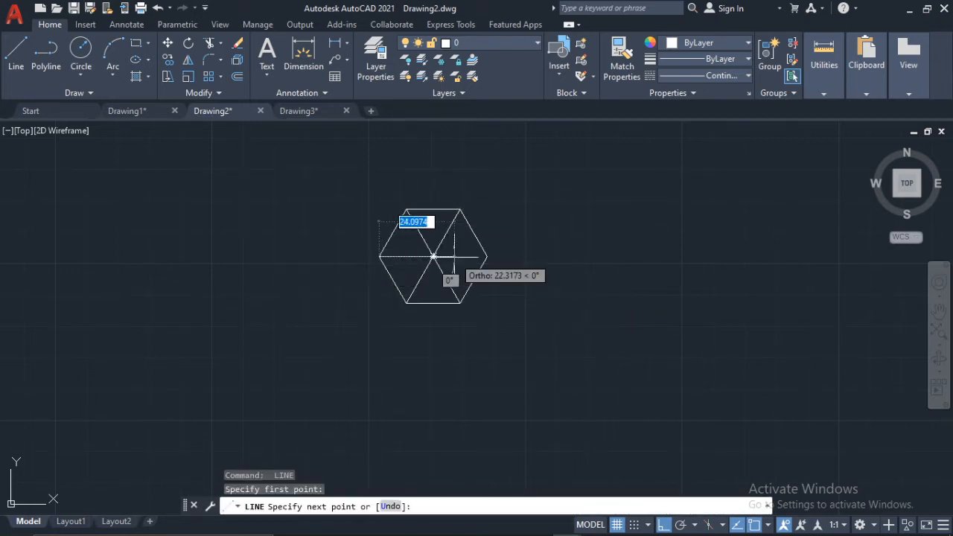
pyautogui.click(487, 256)
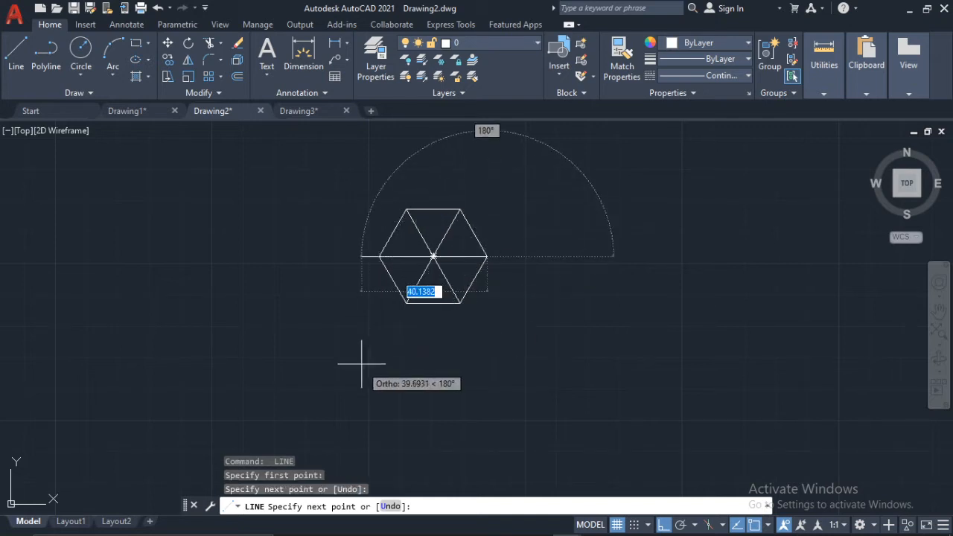
pyautogui.press('Escape')
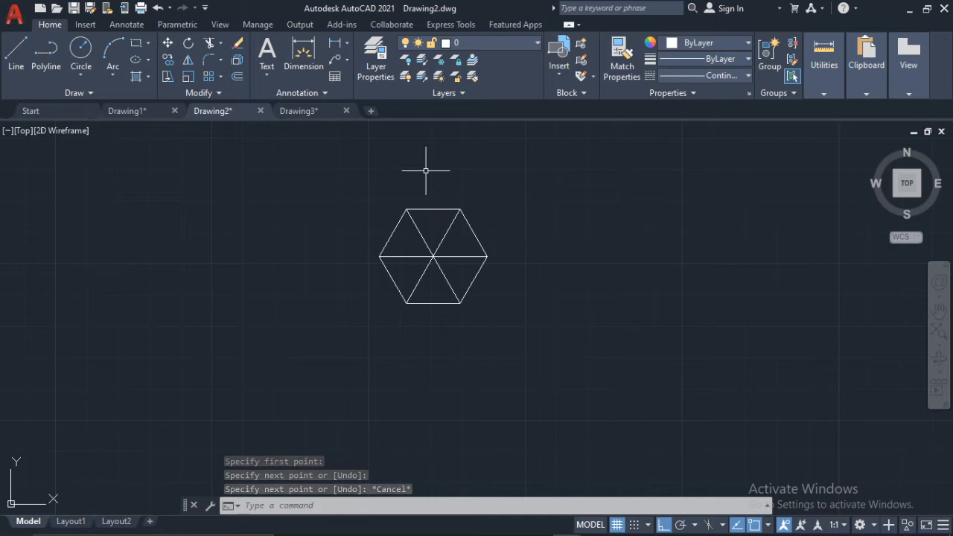
# Step: Add a multiline text label "A" just left of the hexagon's left corner
pyautogui.click(267, 73)
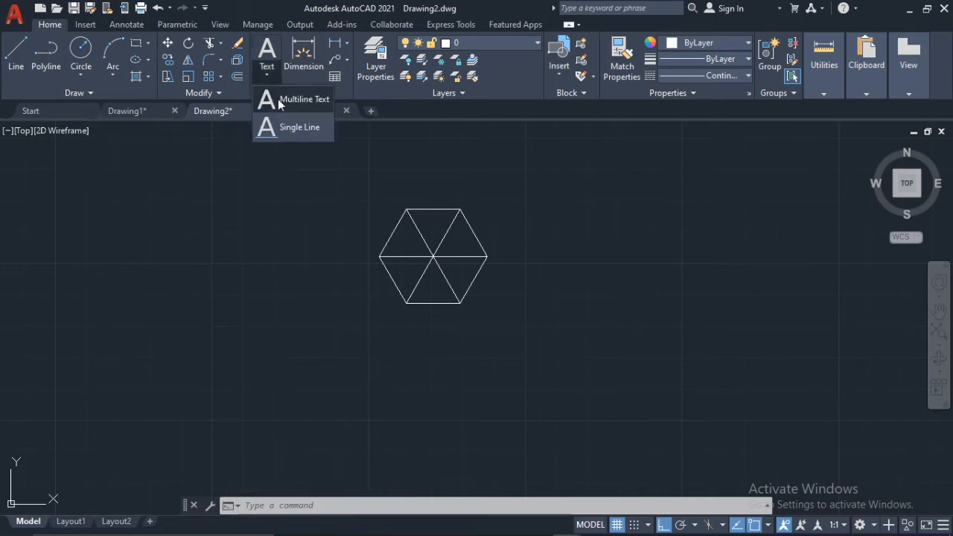
pyautogui.click(278, 99)
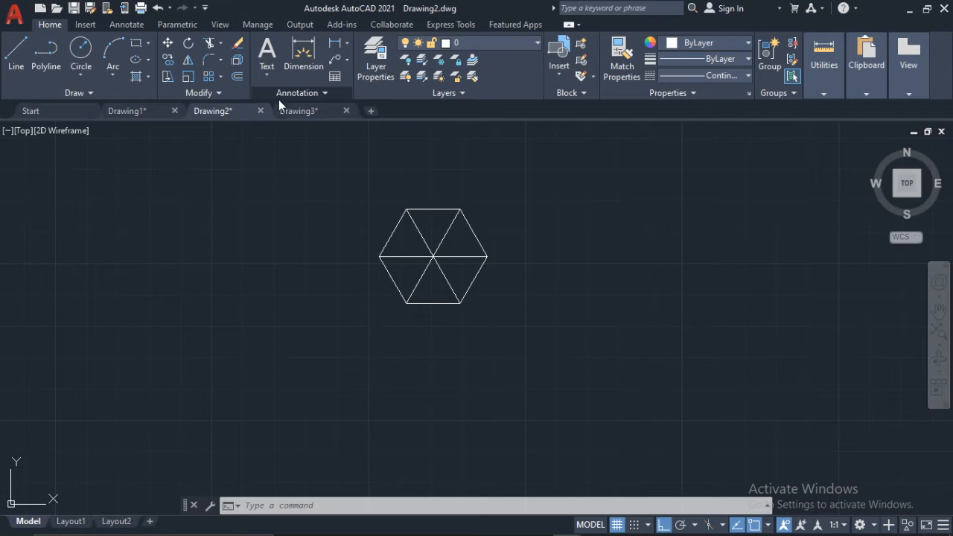
pyautogui.click(348, 249)
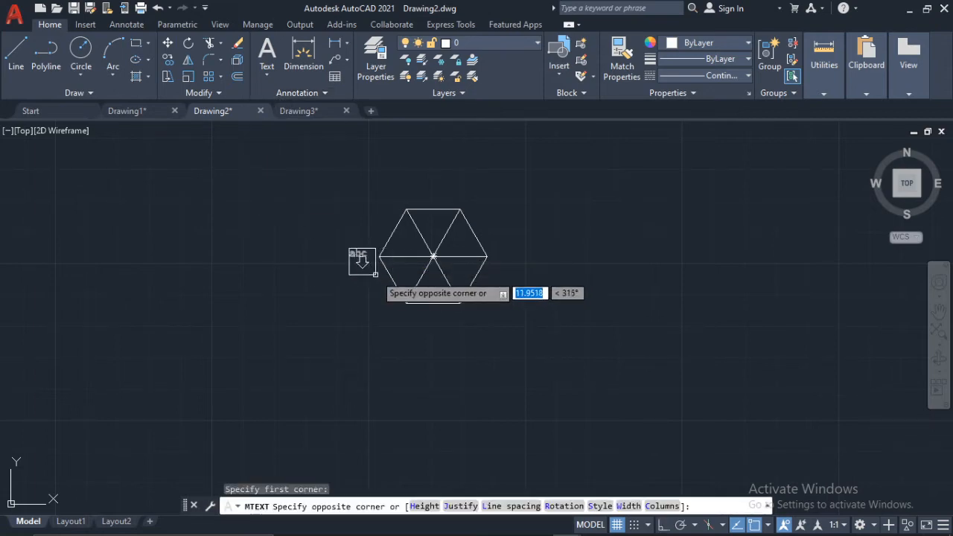
pyautogui.click(375, 275)
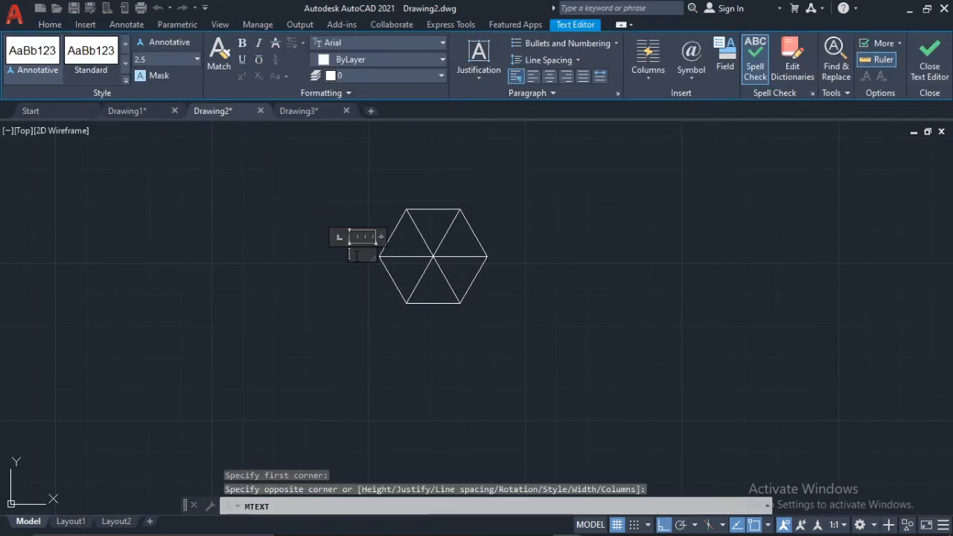
pyautogui.write('A')
pyautogui.click(328, 285)
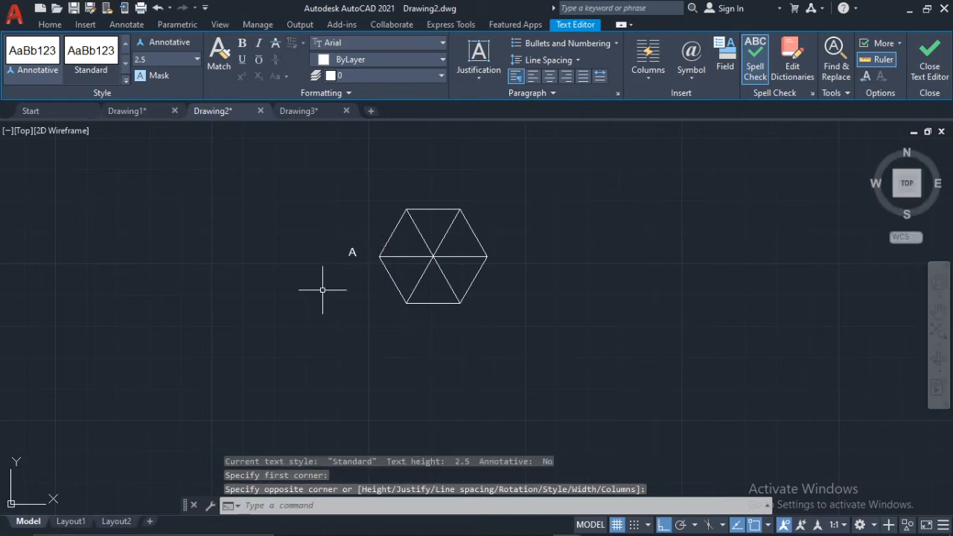
# Step: Change the colour of the label "A" to Yellow
pyautogui.click(347, 252)
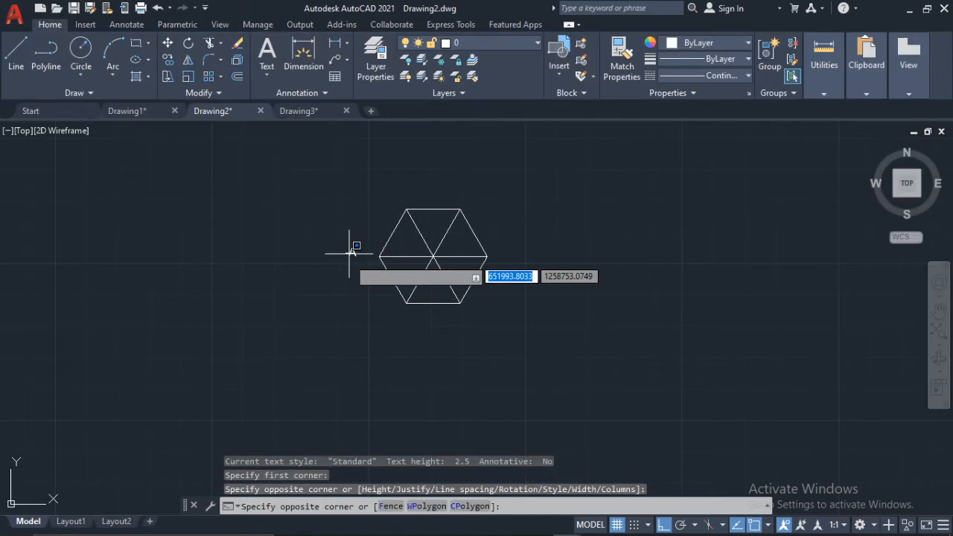
pyautogui.click(348, 258)
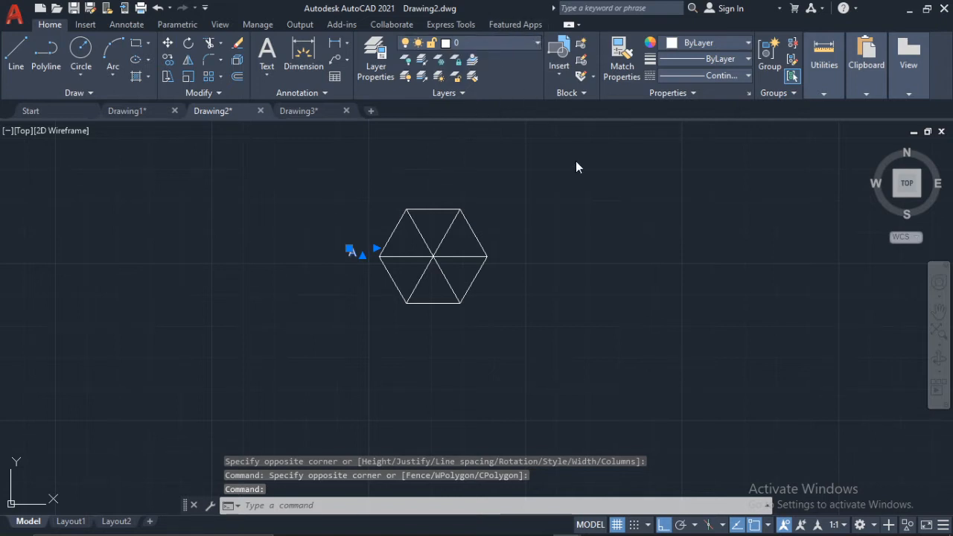
pyautogui.doubleClick(353, 252)
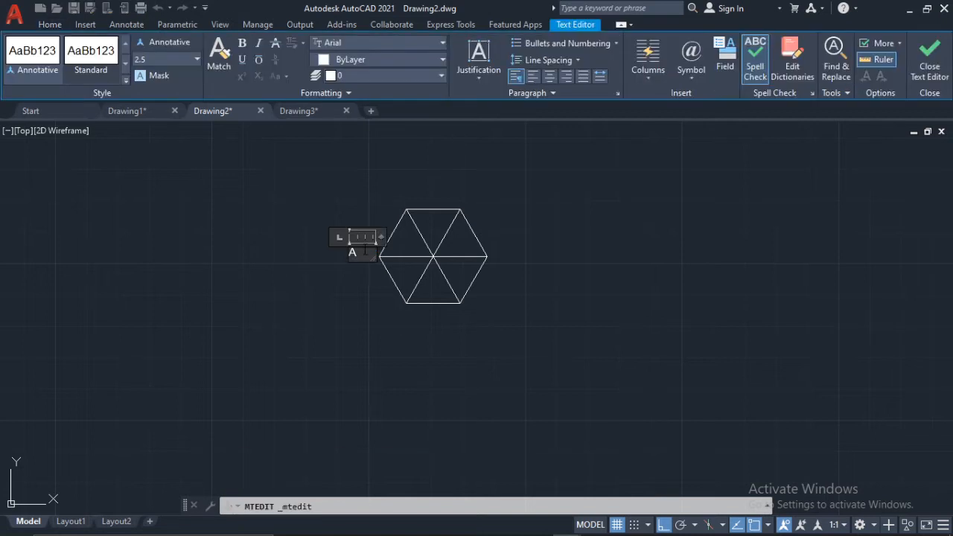
pyautogui.click(421, 63)
pyautogui.click(334, 203)
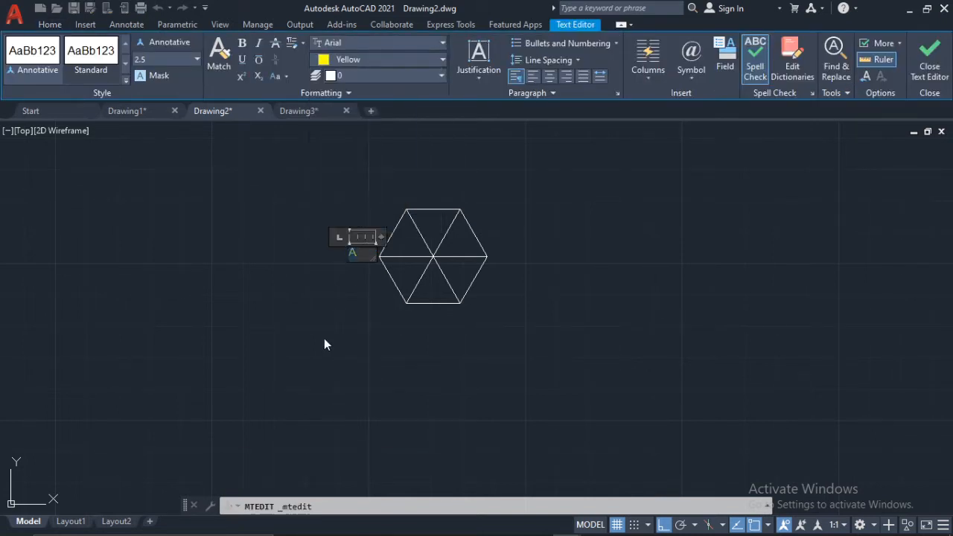
pyautogui.click(324, 338)
pyautogui.click(290, 280)
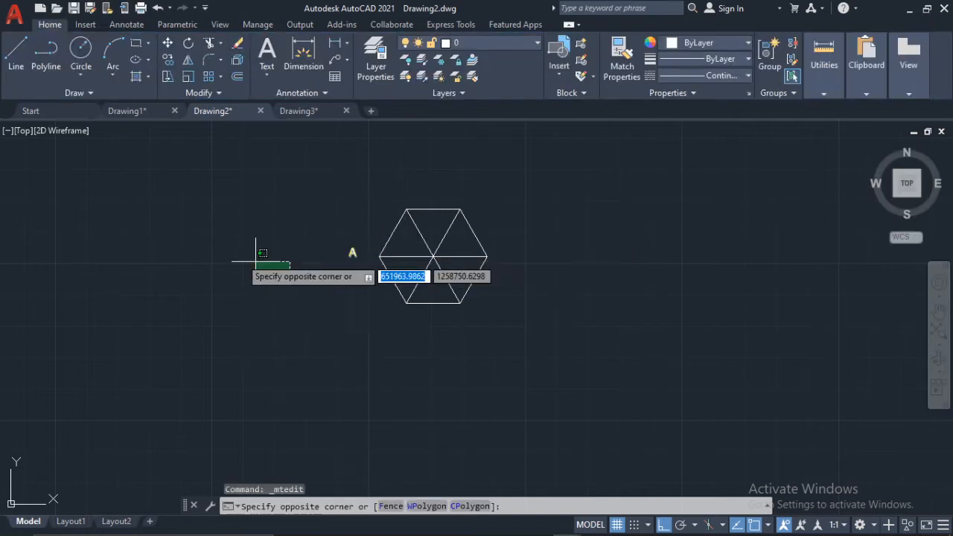
pyautogui.click(214, 248)
pyautogui.press('Escape')
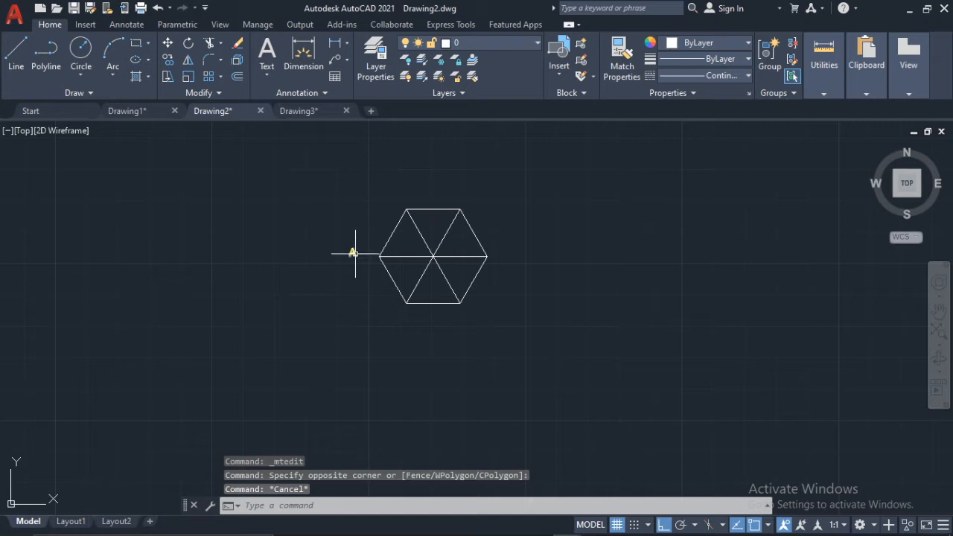
# Step: Copy the label "A" with Ortho off to the hexagon's lower-left, lower-right and right corners
pyautogui.click(355, 254)
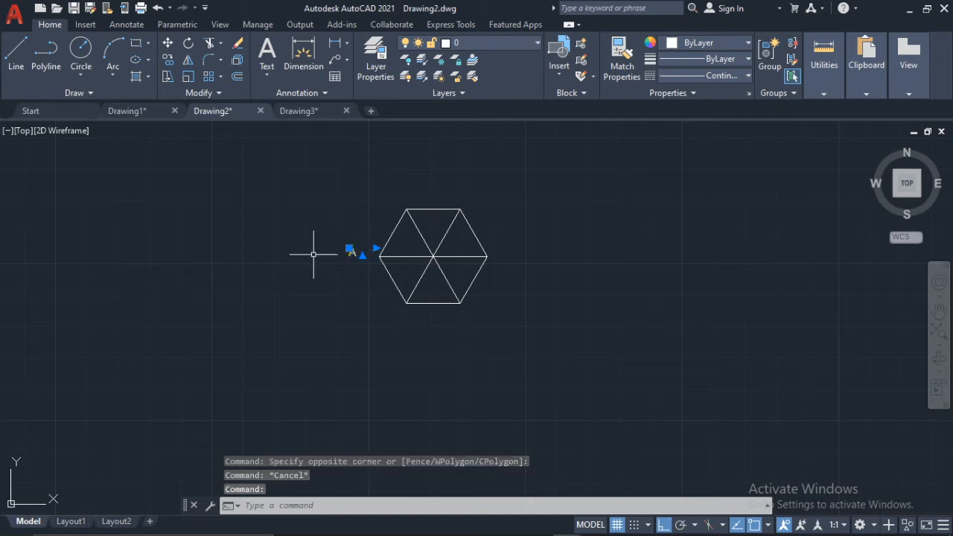
pyautogui.click(167, 61)
pyautogui.click(350, 252)
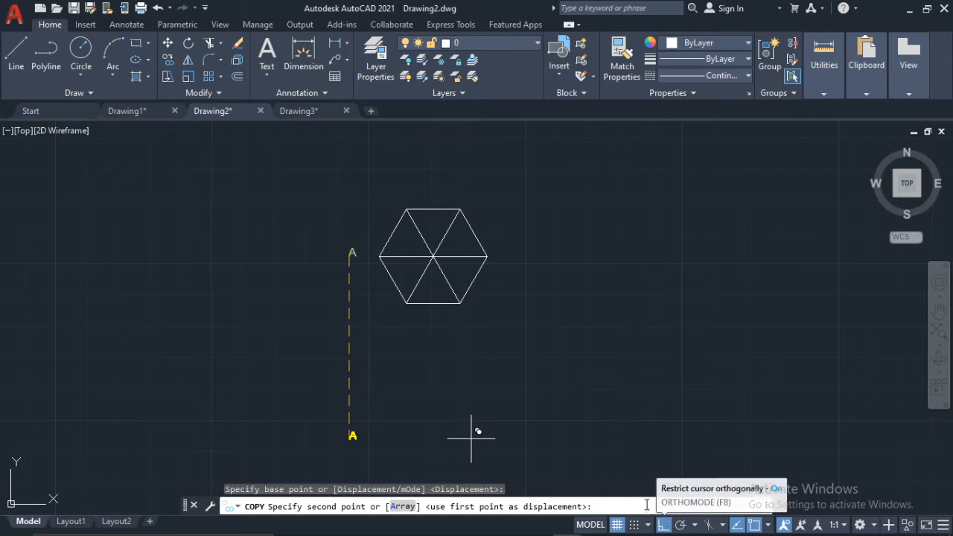
pyautogui.click(663, 526)
pyautogui.scroll(3, 437, 315)
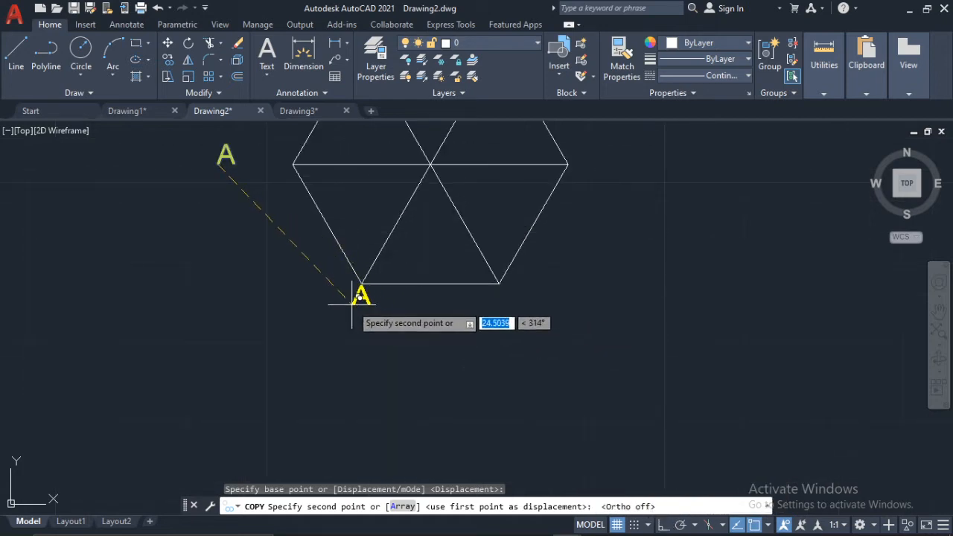
pyautogui.click(350, 301)
pyautogui.click(495, 306)
pyautogui.moveTo(495, 307); pyautogui.dragTo(501, 385, button='middle')
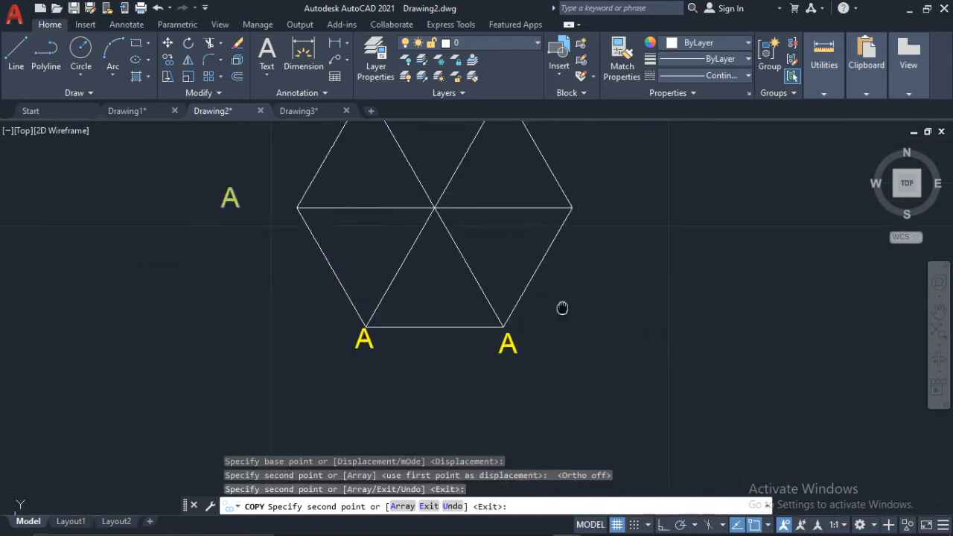
pyautogui.click(578, 253)
# Step: Place further copies of the label "A" at the hexagon's upper-left and upper-right corners and at its centre
pyautogui.moveTo(546, 203)
pyautogui.mouseDown(button='middle')
pyautogui.moveTo(573, 266)
pyautogui.moveTo(576, 354)
pyautogui.mouseUp(button='middle')
pyautogui.scroll(3, 540, 266)
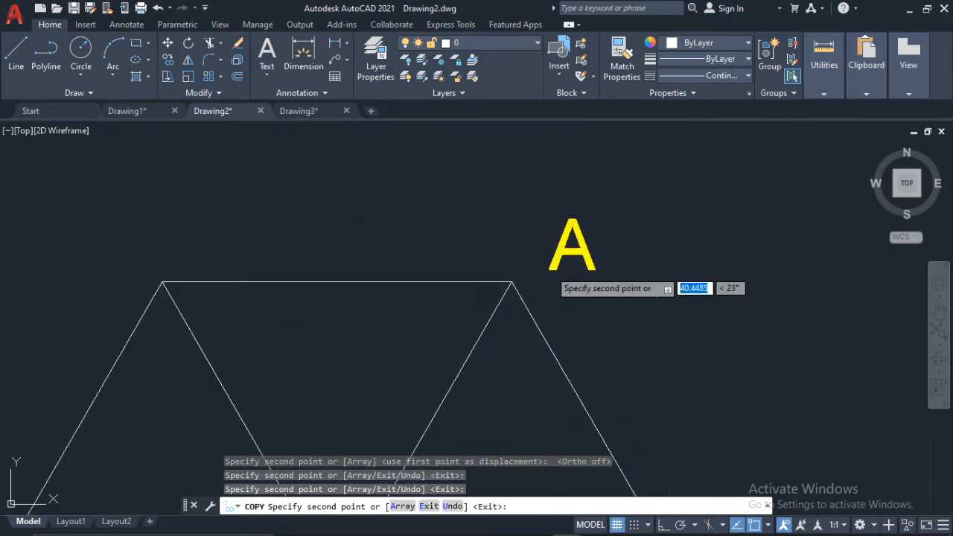
pyautogui.click(108, 295)
pyautogui.click(526, 298)
pyautogui.moveTo(484, 362); pyautogui.dragTo(492, 202, button='middle')
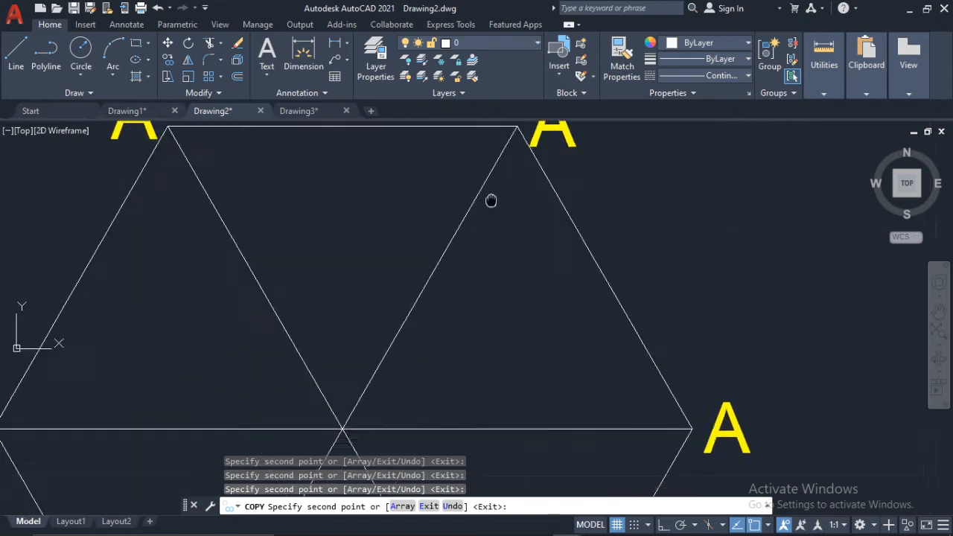
pyautogui.click(360, 444)
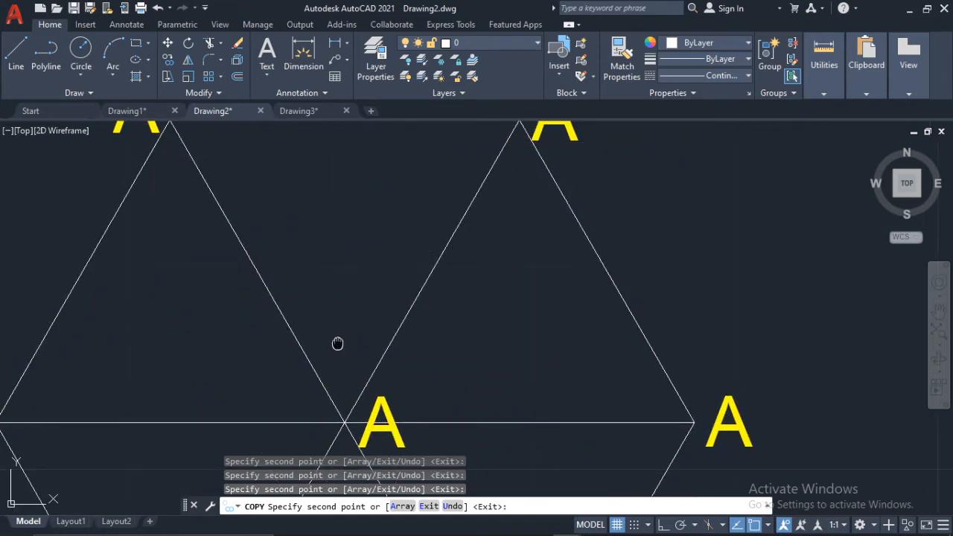
pyautogui.moveTo(337, 344); pyautogui.dragTo(580, 204, button='middle')
pyautogui.press('Escape')
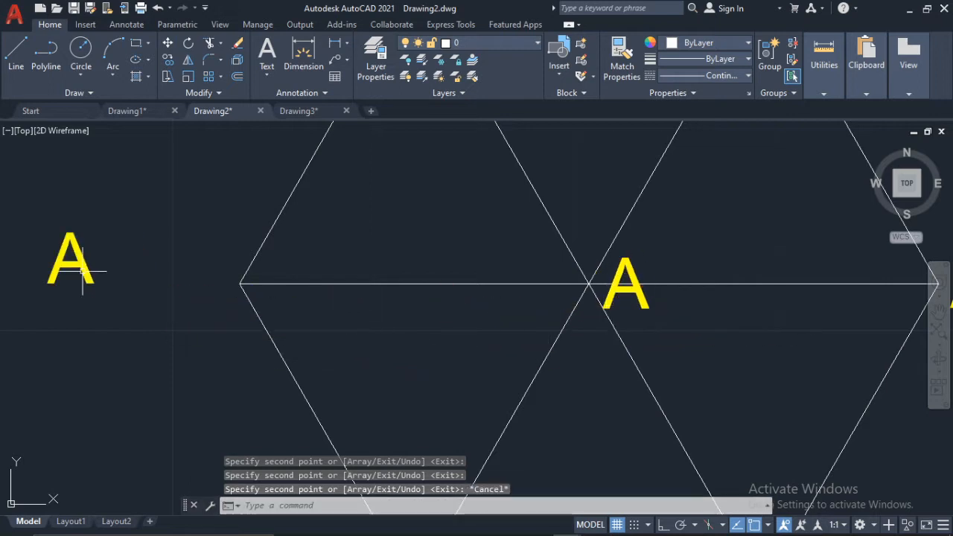
# Step: Move the original label "A" closer to the hexagon's left corner
pyautogui.click(80, 270)
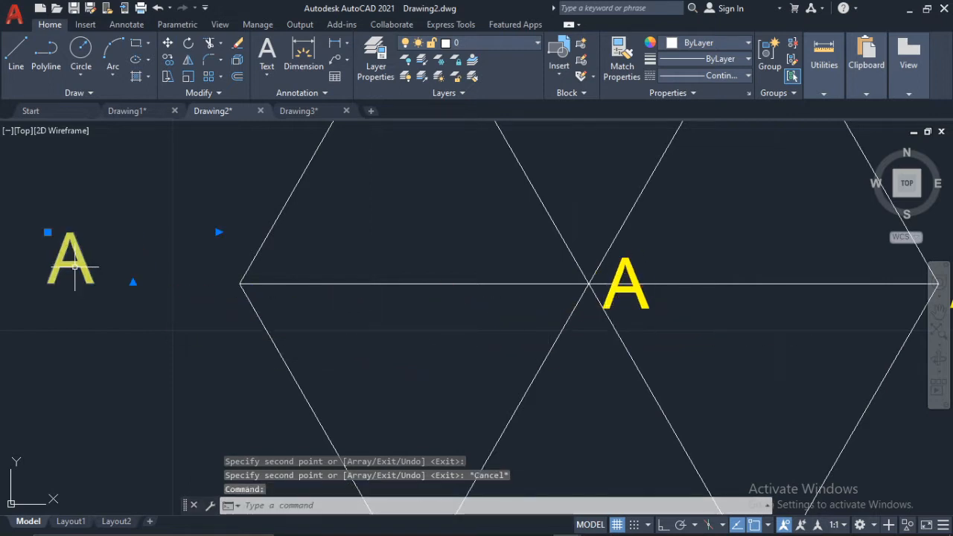
pyautogui.click(171, 43)
pyautogui.click(89, 253)
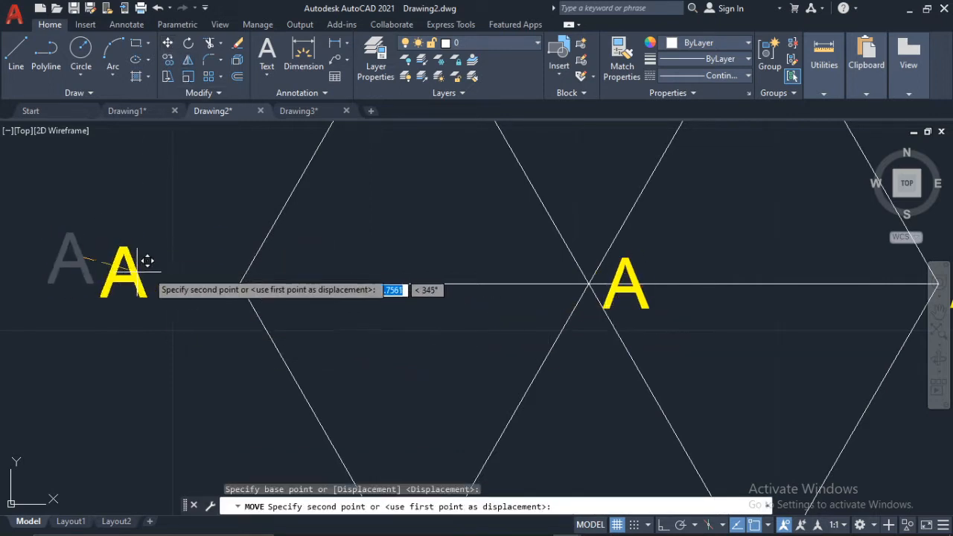
pyautogui.click(208, 278)
pyautogui.scroll(-3, 347, 277)
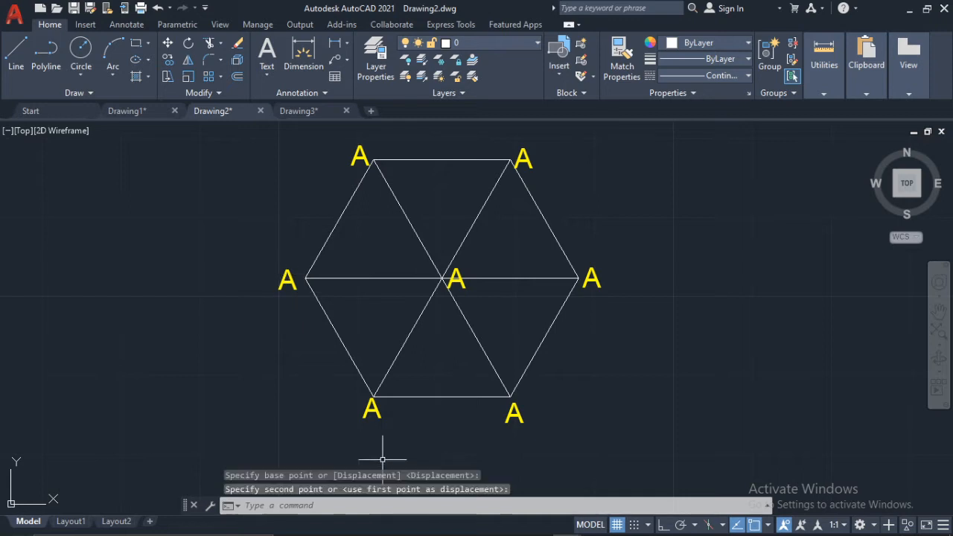
# Step: Change the text of the label at the hexagon's lower-left corner to "B"
pyautogui.click(379, 424)
pyautogui.click(355, 407)
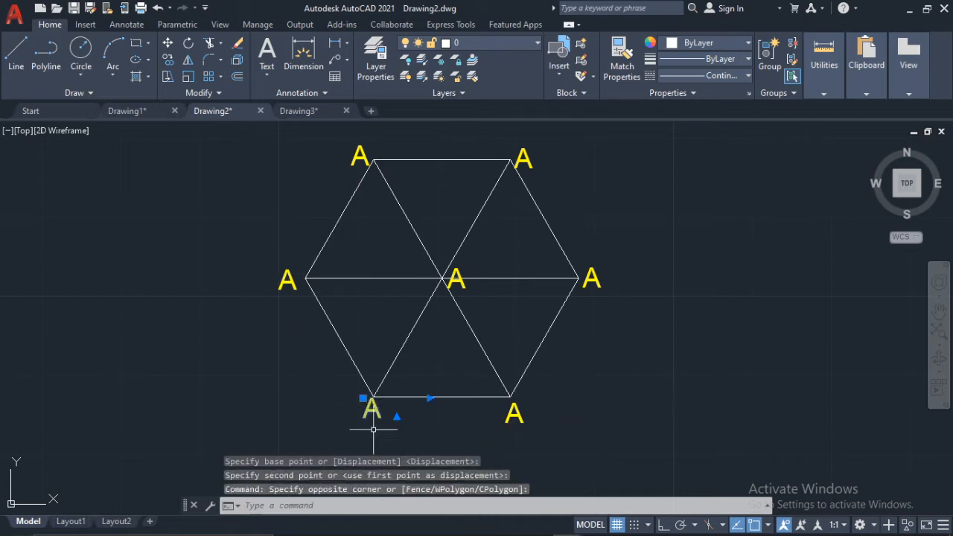
pyautogui.doubleClick(399, 417)
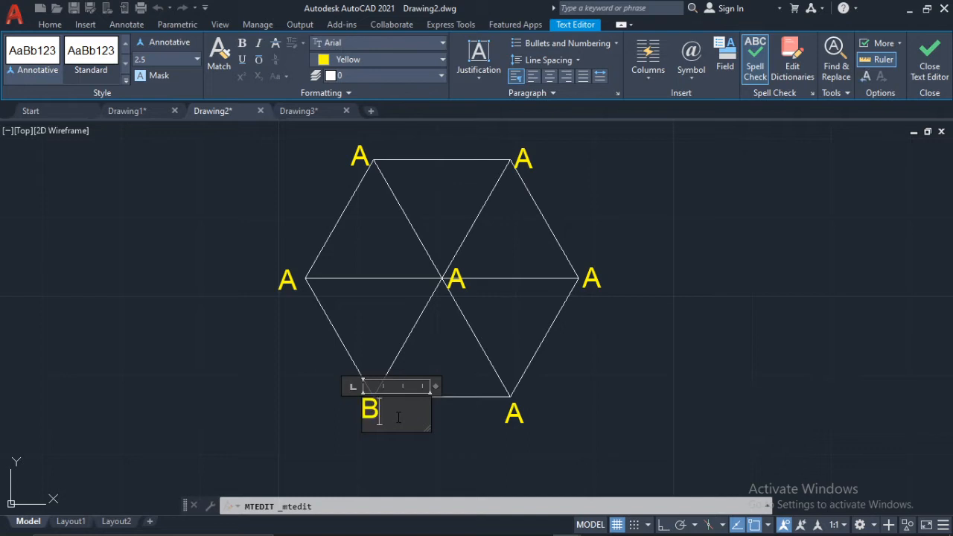
pyautogui.hotkey('ctrl', 'Return')
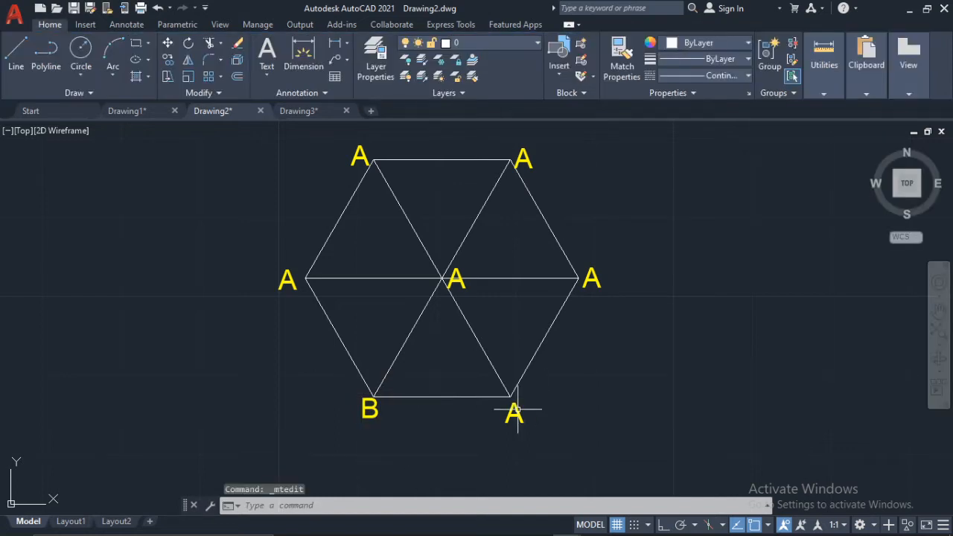
# Step: Position the lower-right label just beneath its hexagon corner and change its text to "C"
pyautogui.doubleClick(513, 408)
pyautogui.moveTo(518, 404); pyautogui.dragTo(541, 408)
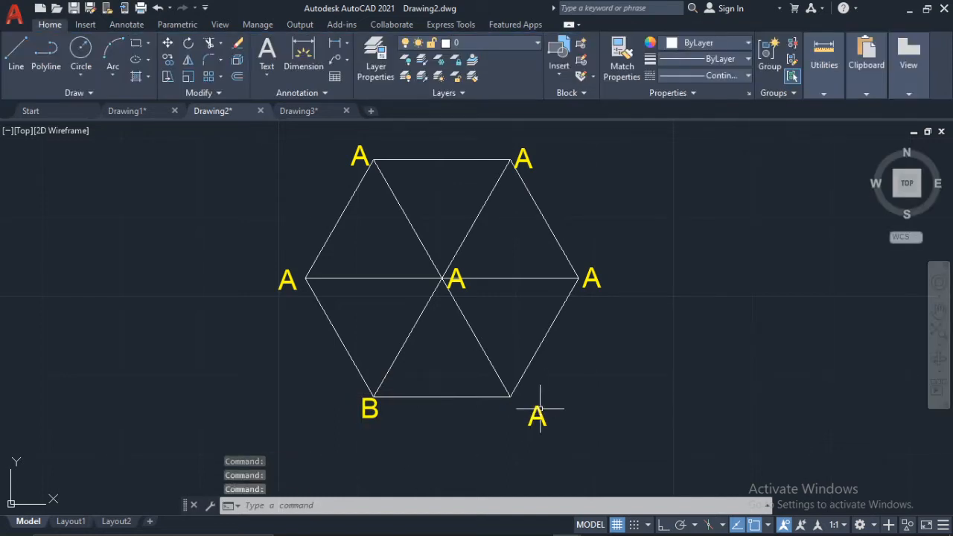
pyautogui.click(524, 419)
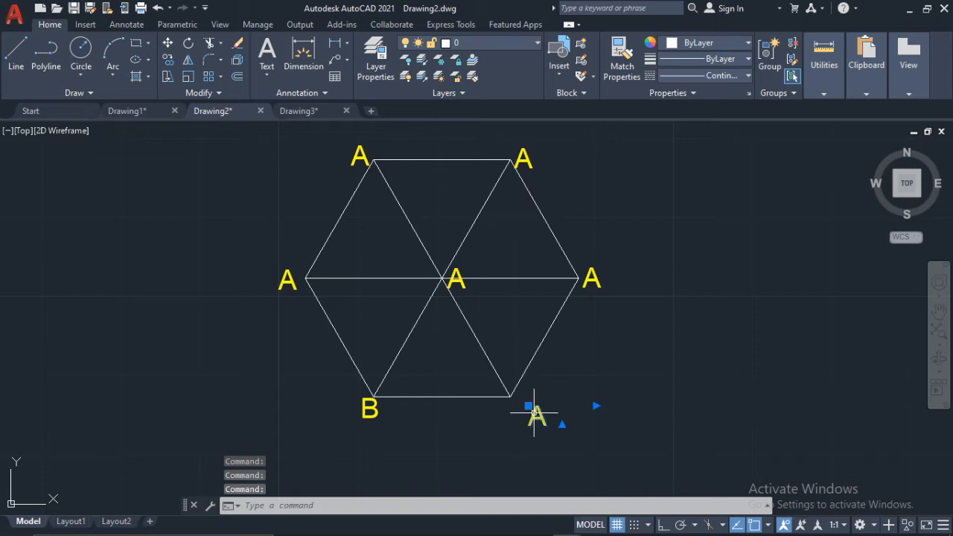
pyautogui.click(168, 42)
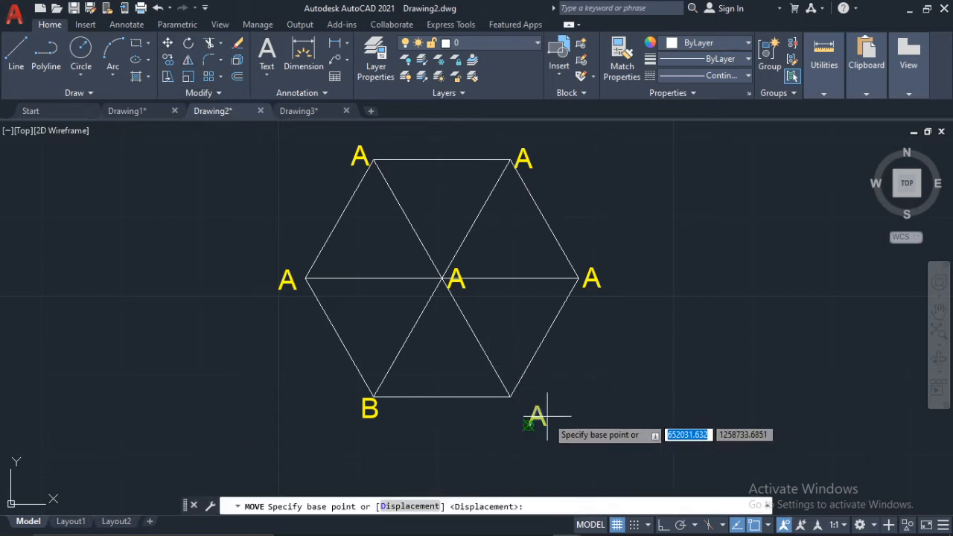
pyautogui.click(529, 407)
pyautogui.click(508, 421)
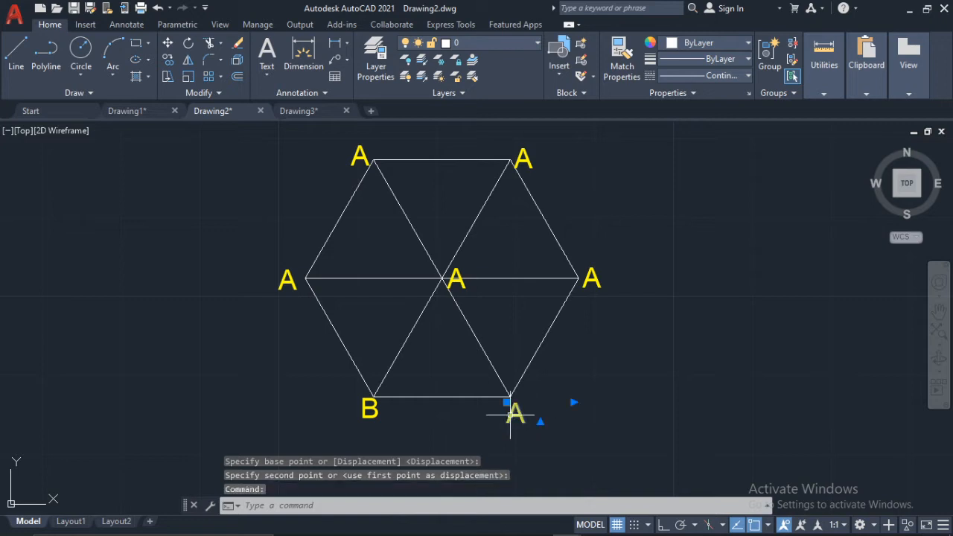
pyautogui.doubleClick(518, 414)
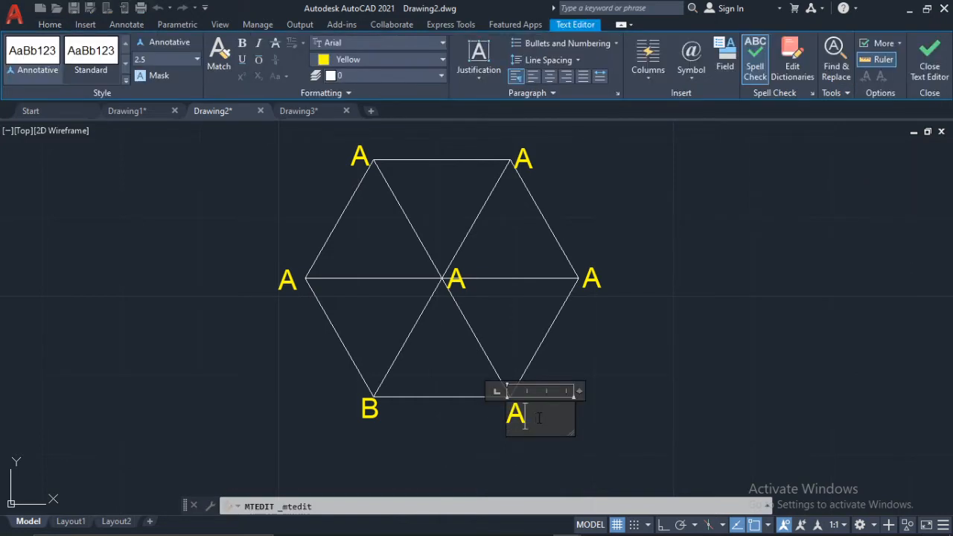
pyautogui.click(452, 441)
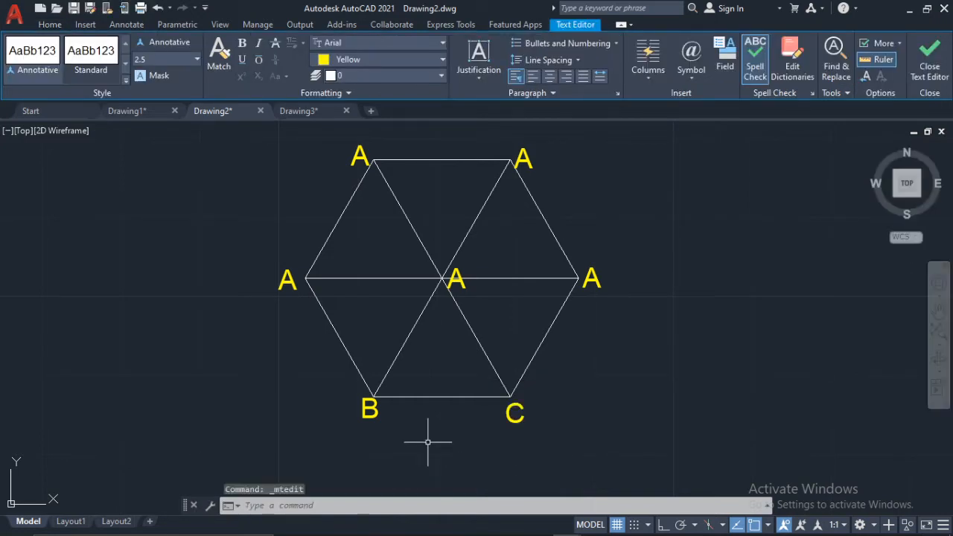
# Step: Shift the right corner's label slightly closer to the hexagon and change its text to "D"
pyautogui.doubleClick(594, 276)
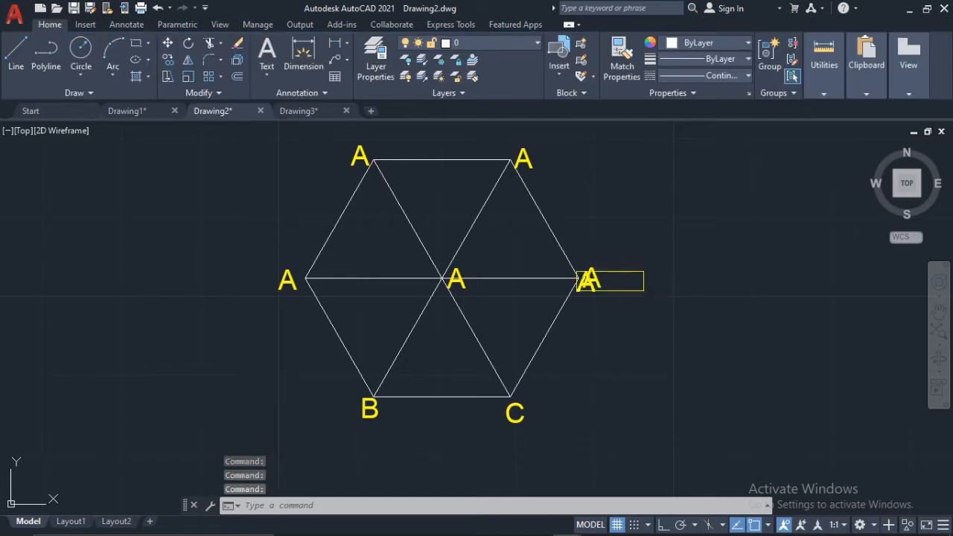
pyautogui.click(596, 281)
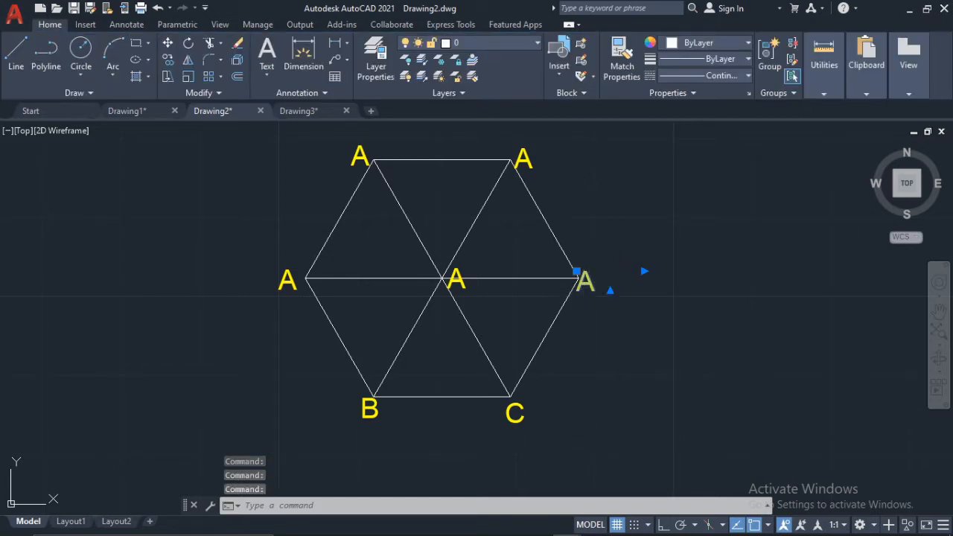
pyautogui.doubleClick(610, 289)
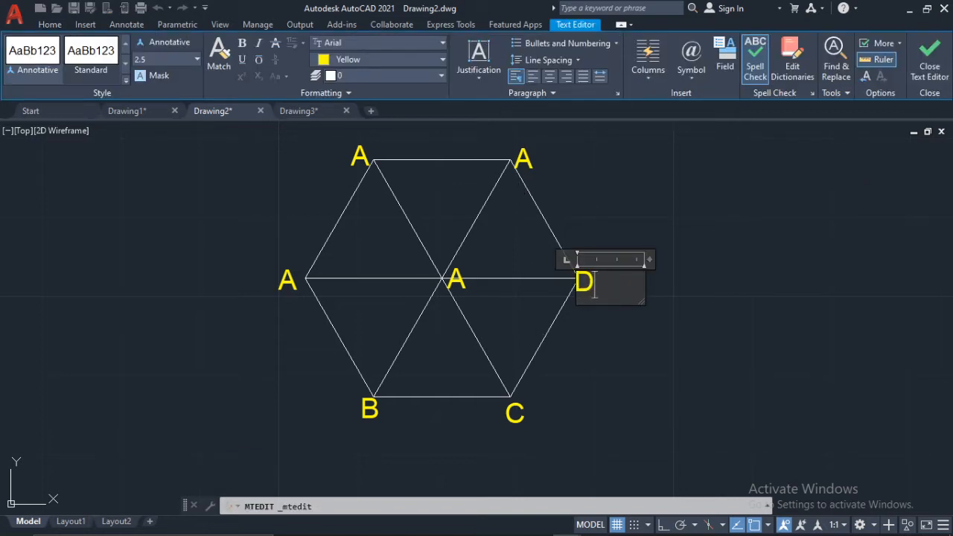
pyautogui.click(566, 231)
# Step: Change the label at the hexagon's upper-right corner to "E" and the one at the upper-left corner to "F"
pyautogui.click(511, 137)
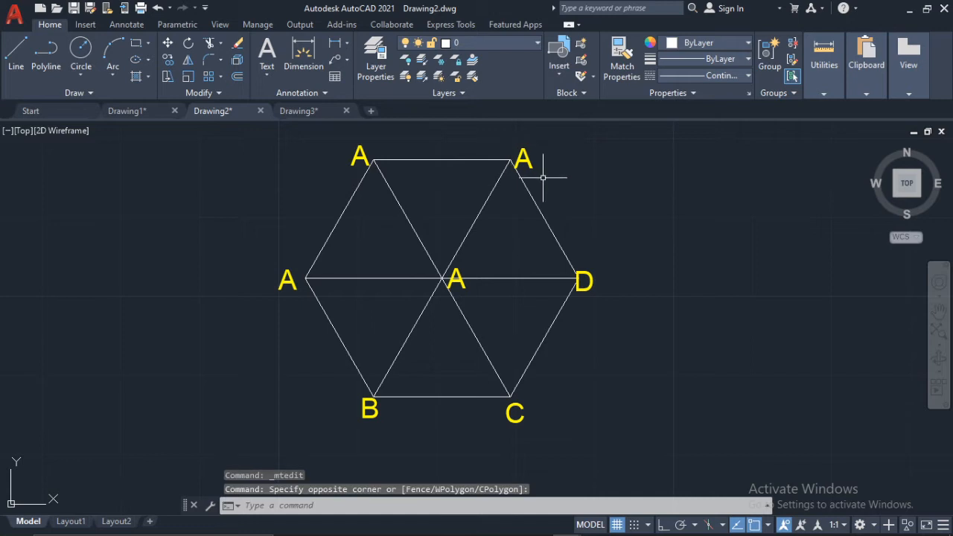
pyautogui.click(528, 157)
pyautogui.doubleClick(534, 164)
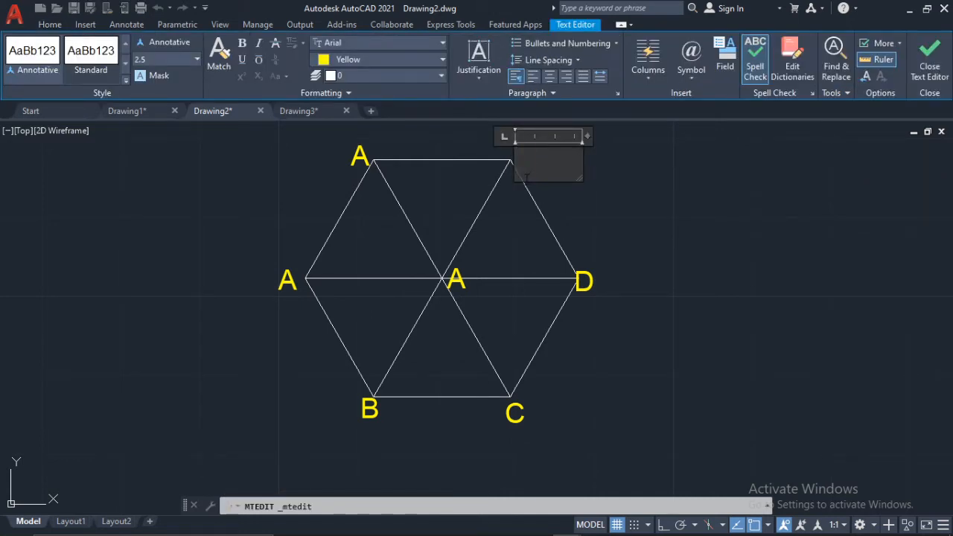
pyautogui.click(469, 164)
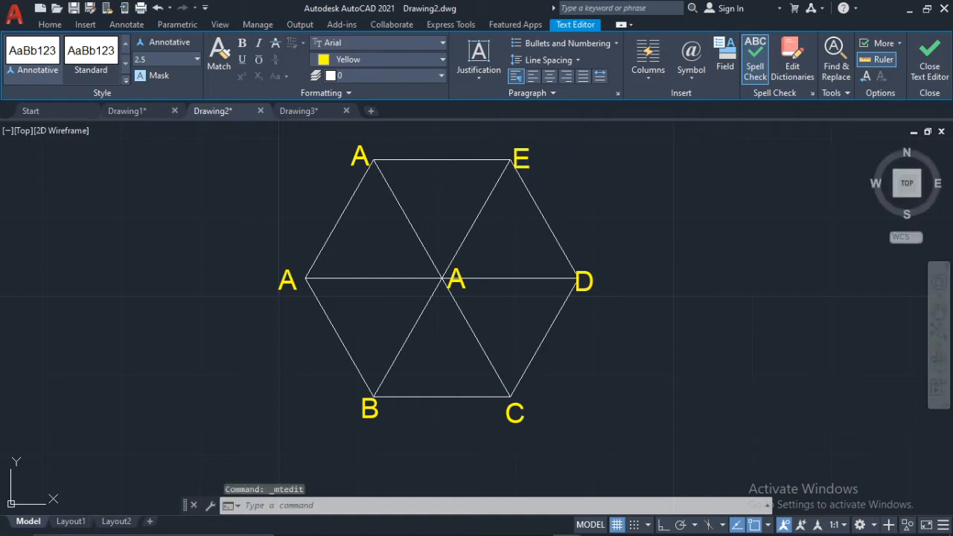
pyautogui.click(358, 158)
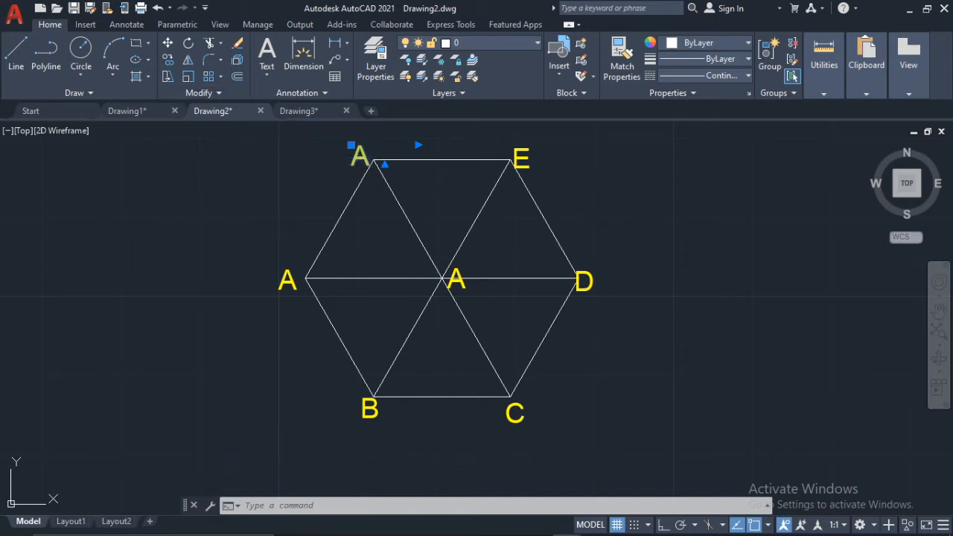
pyautogui.doubleClick(362, 157)
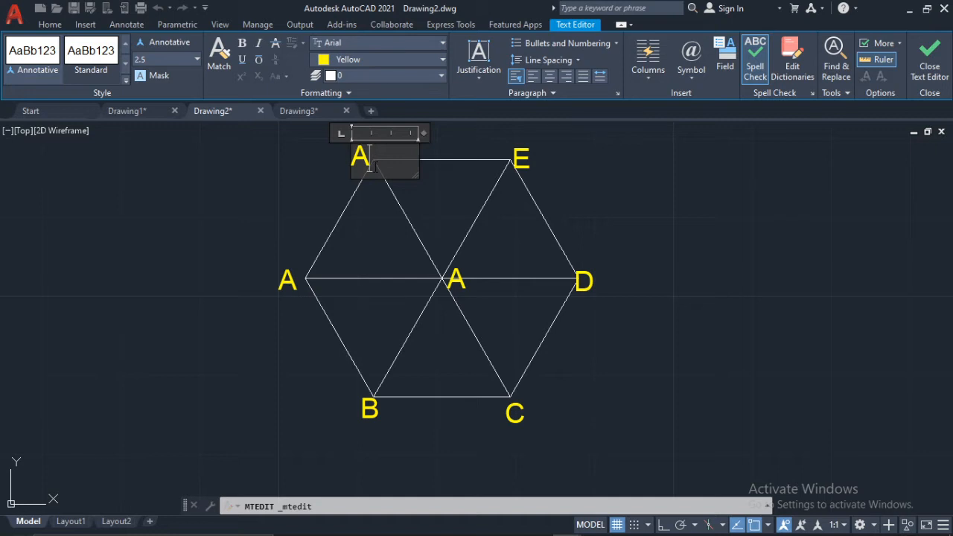
pyautogui.click(373, 194)
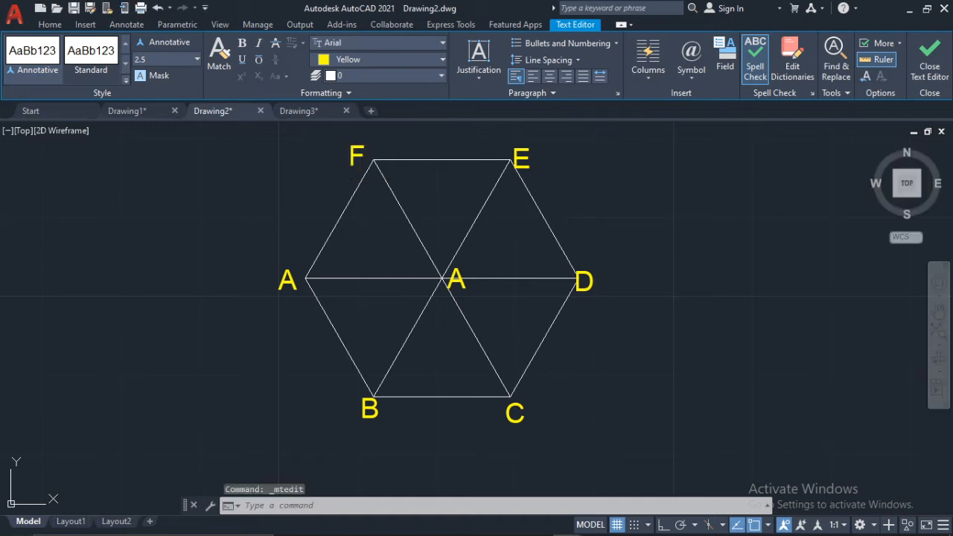
# Step: Change the text of the label at the hexagon's centre to "O"
pyautogui.click(455, 276)
pyautogui.doubleClick(457, 279)
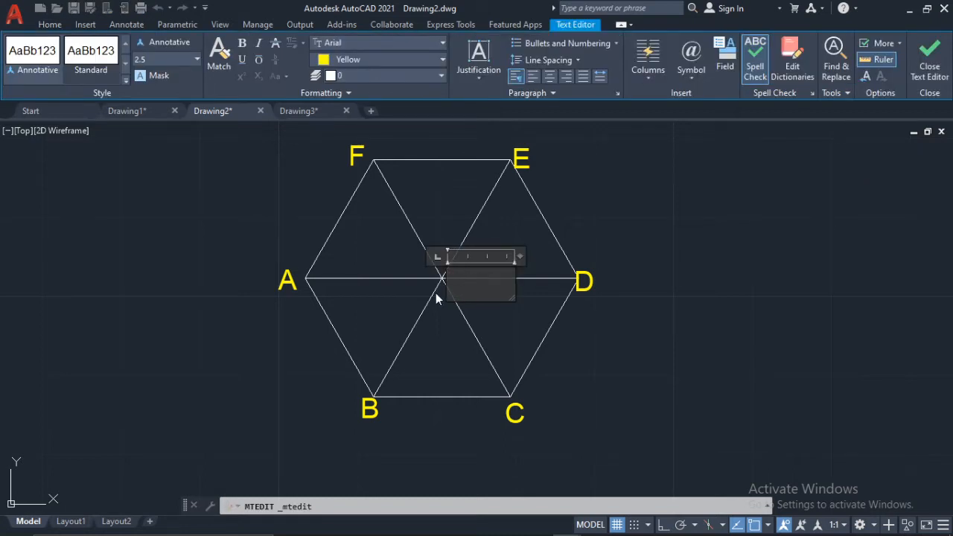
pyautogui.press('BackSpace')
pyautogui.click(417, 330)
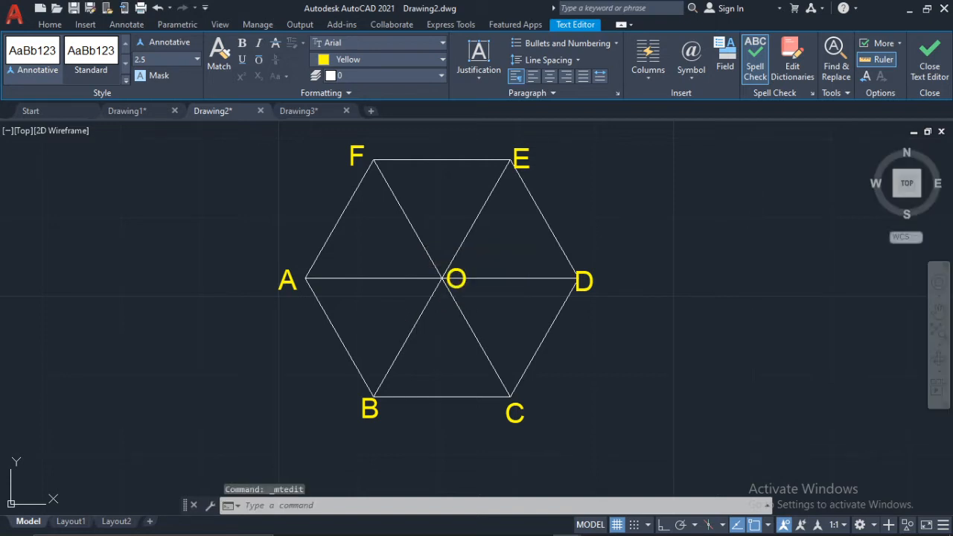
# Step: Set the current object colour to Cyan for new geometry
pyautogui.scroll(-2, 496, 181)
pyautogui.moveTo(471, 171); pyautogui.dragTo(452, 267, button='middle')
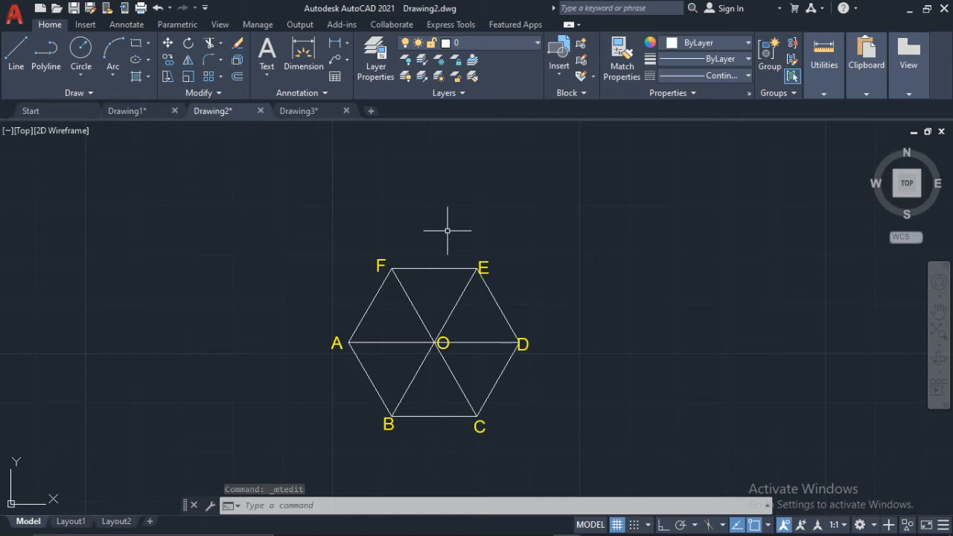
pyautogui.click(718, 43)
pyautogui.click(710, 184)
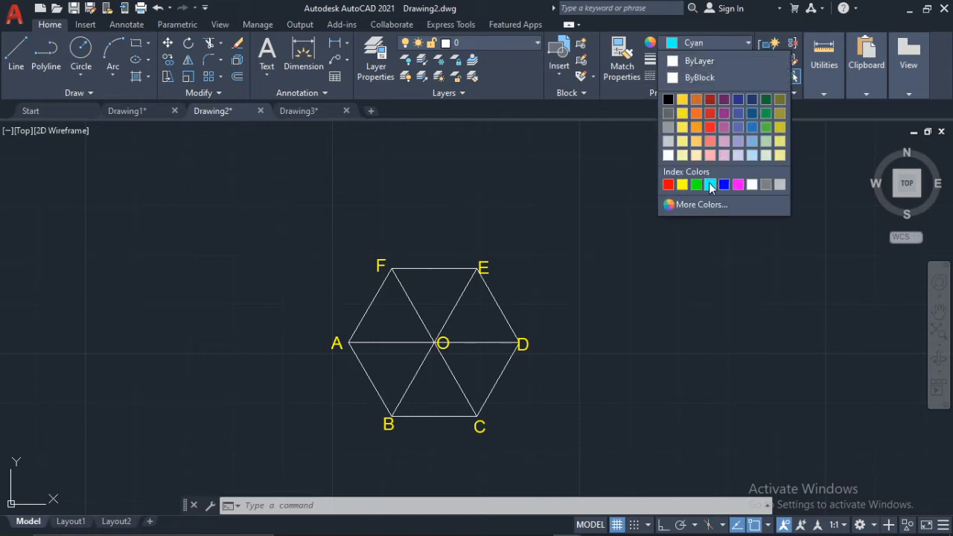
# Step: Turn on ortho mode and draw a horizontal cyan XY reference line above the hexagon, extending past it on both sides
pyautogui.scroll(-2, 473, 202)
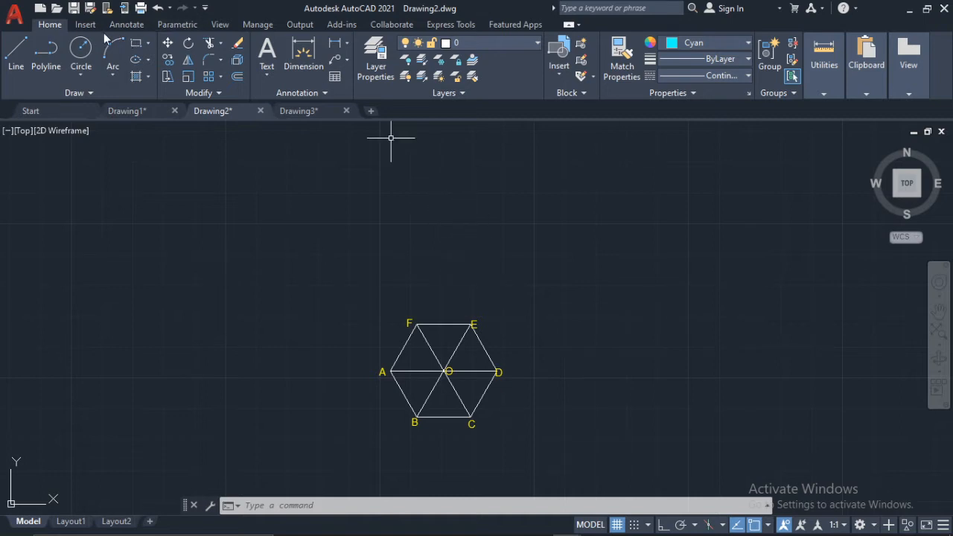
pyautogui.click(16, 54)
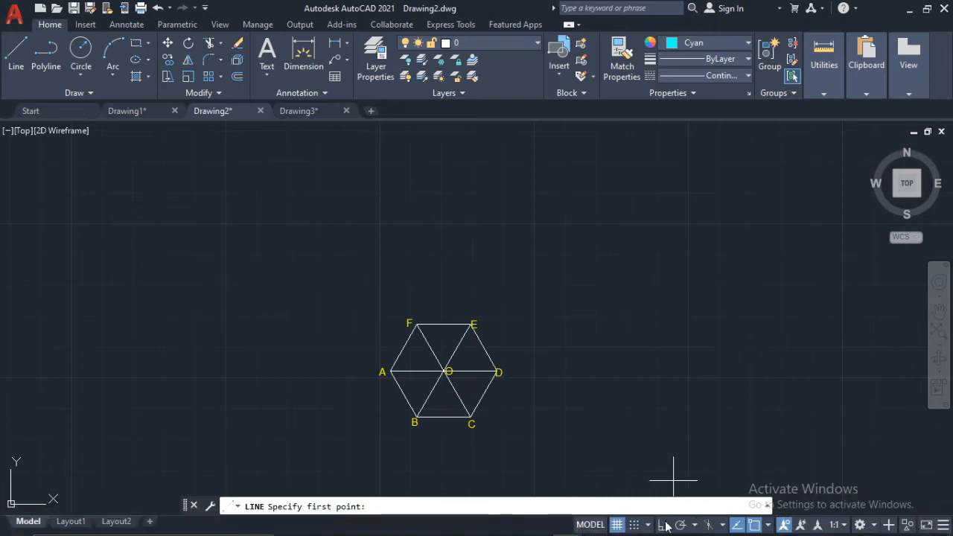
pyautogui.press('F8')
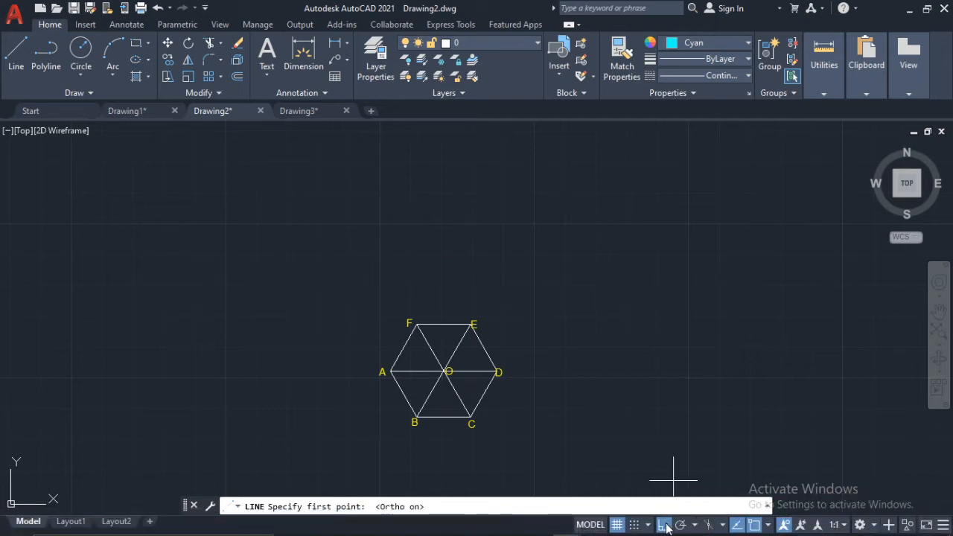
pyautogui.click(333, 273)
pyautogui.click(562, 262)
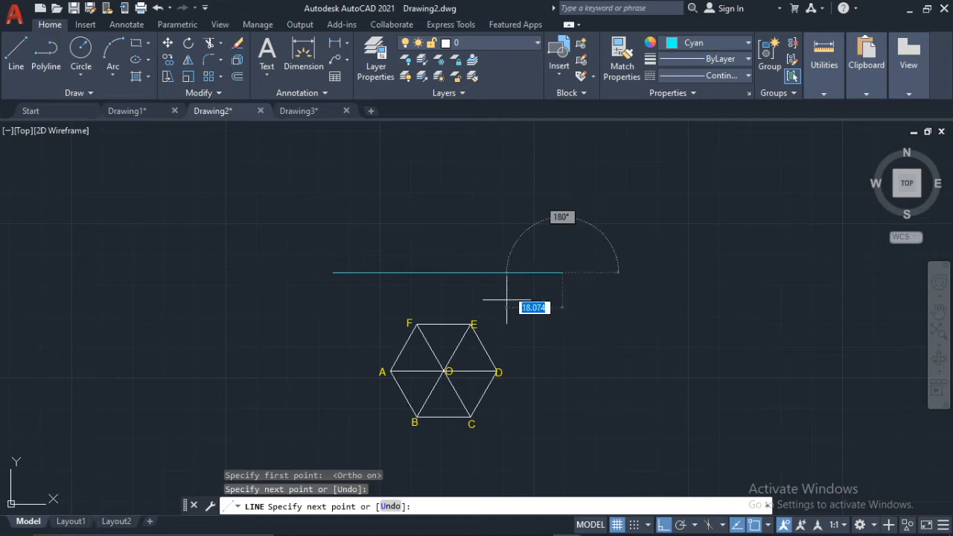
pyautogui.press('Escape')
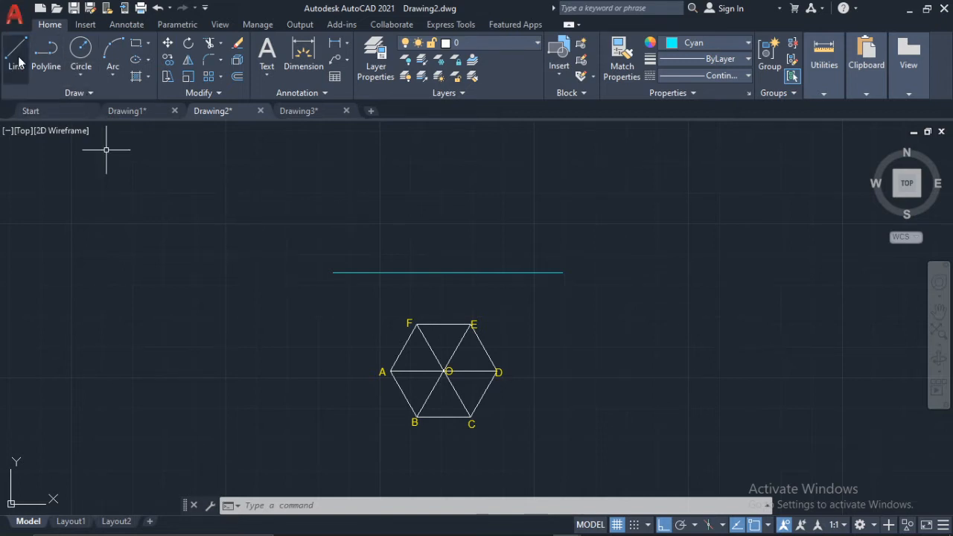
# Step: Set the current colour to grey 99,100,102 and draw a vertical projection line from corner A up past the XY line
pyautogui.click(732, 42)
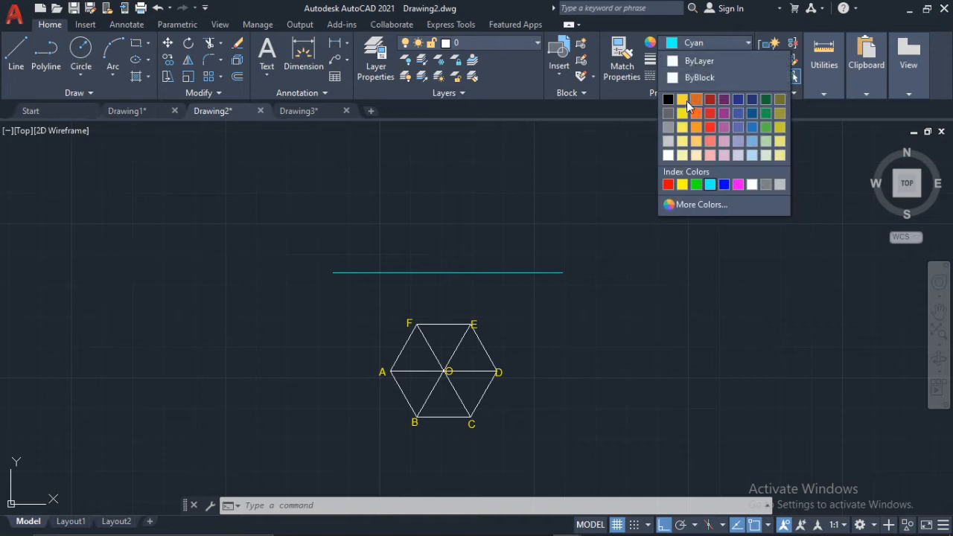
pyautogui.click(667, 118)
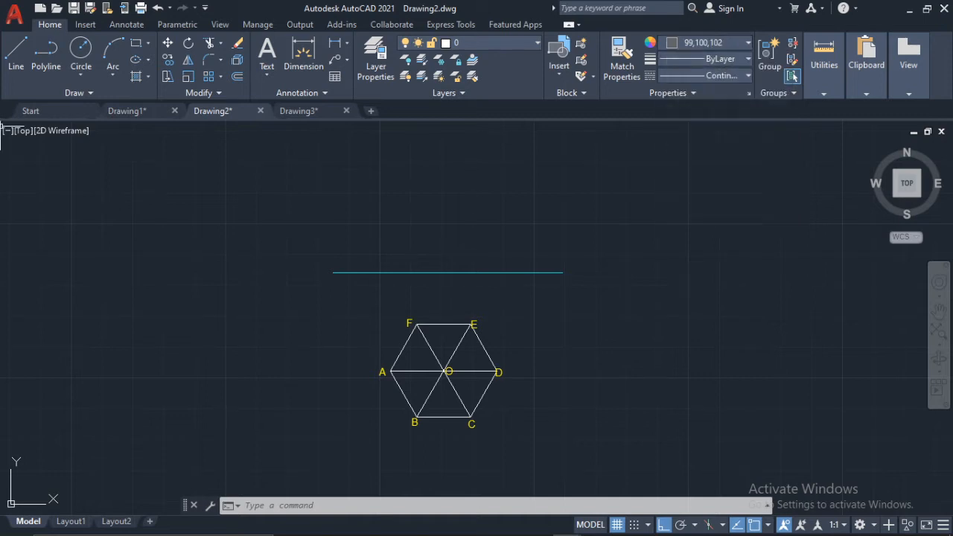
pyautogui.click(16, 50)
pyautogui.scroll(2, 435, 304)
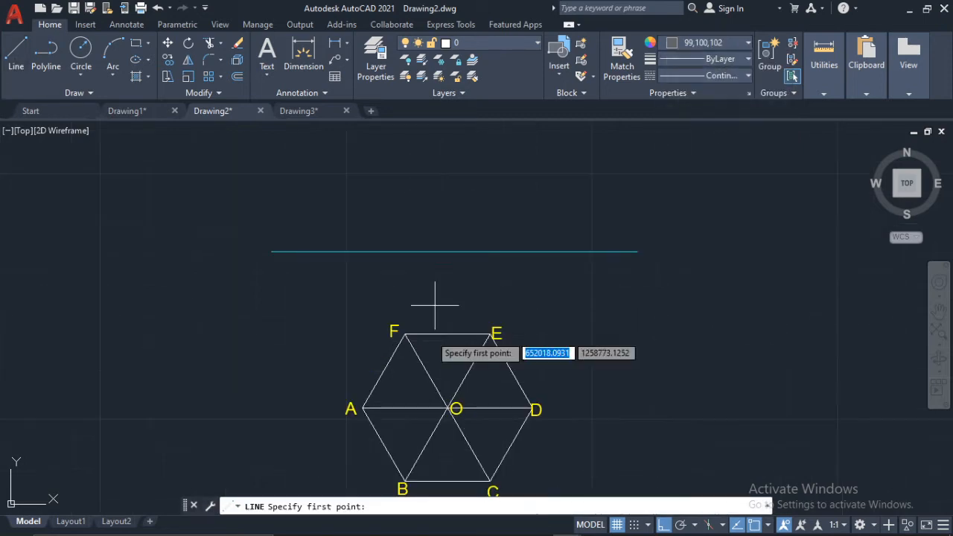
pyautogui.click(363, 409)
pyautogui.moveTo(354, 138); pyautogui.dragTo(321, 316, button='middle')
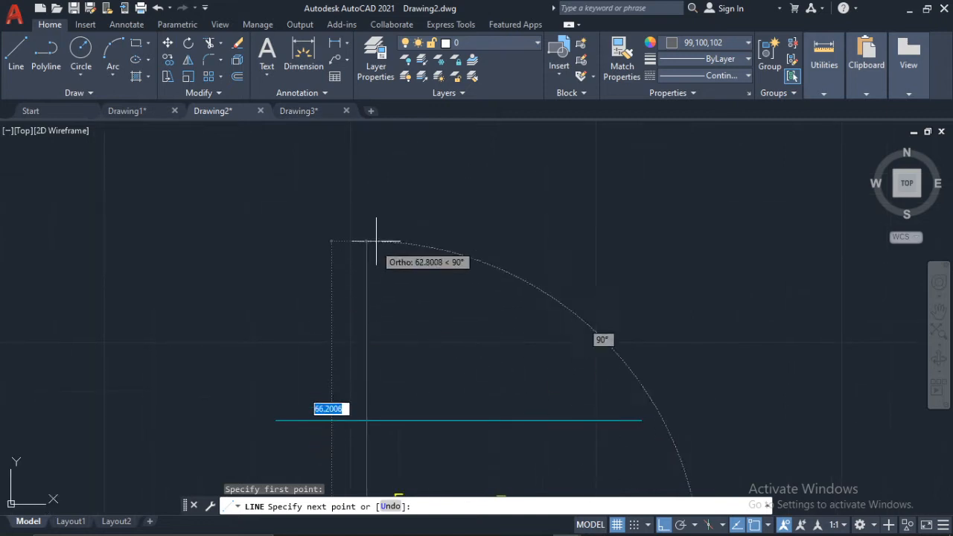
pyautogui.scroll(-3, 379, 187)
pyautogui.moveTo(375, 179); pyautogui.dragTo(381, 254, button='middle')
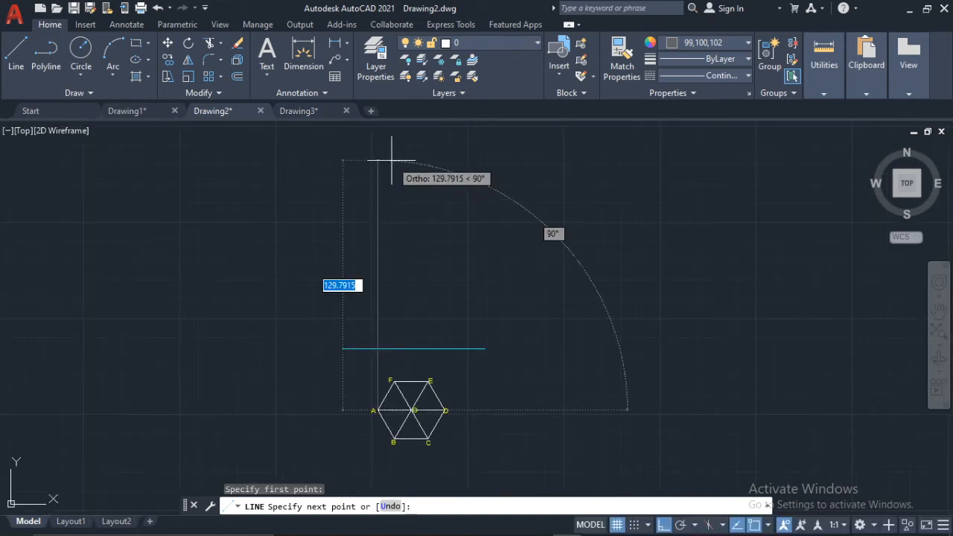
pyautogui.click(378, 275)
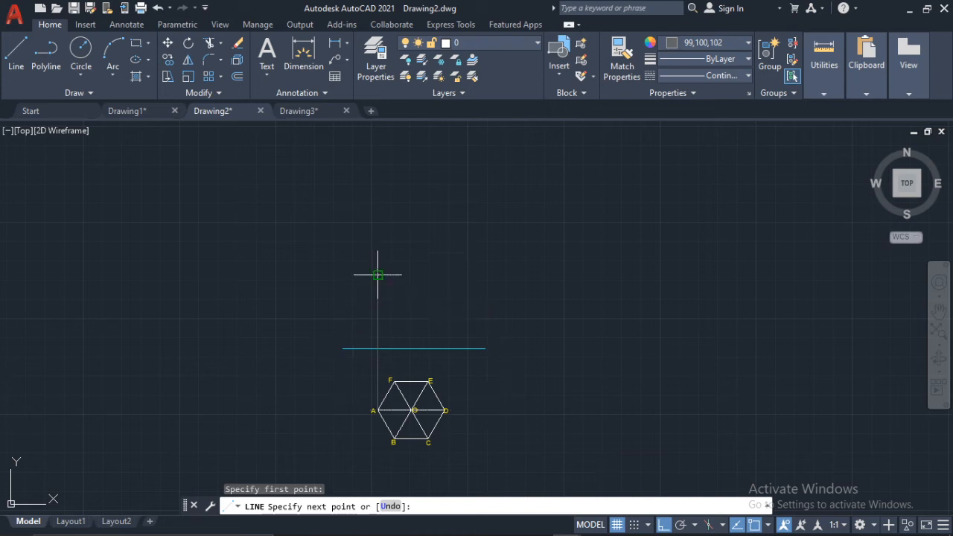
pyautogui.press('Return')
# Step: Stretch the upper end of corner A's projection line vertically, well above the XY line
pyautogui.click(379, 314)
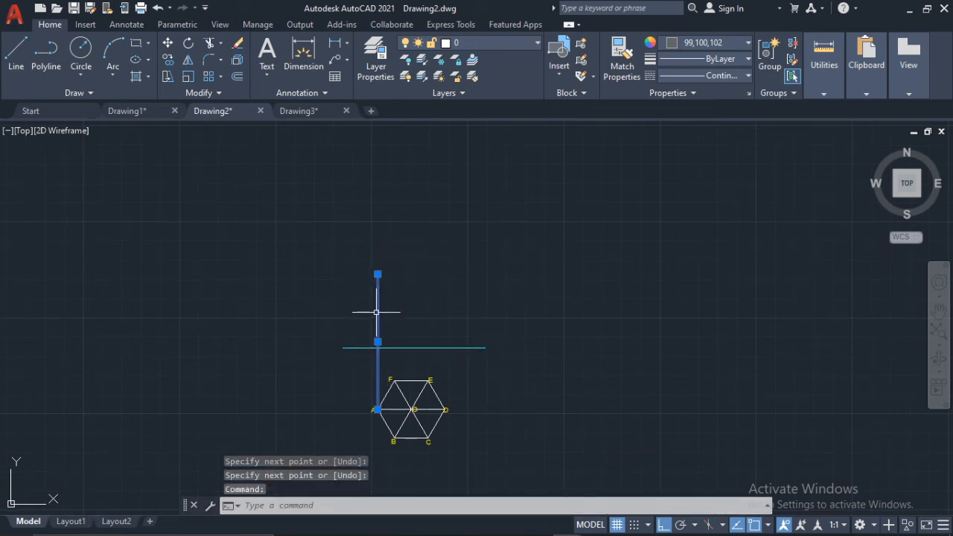
pyautogui.click(373, 269)
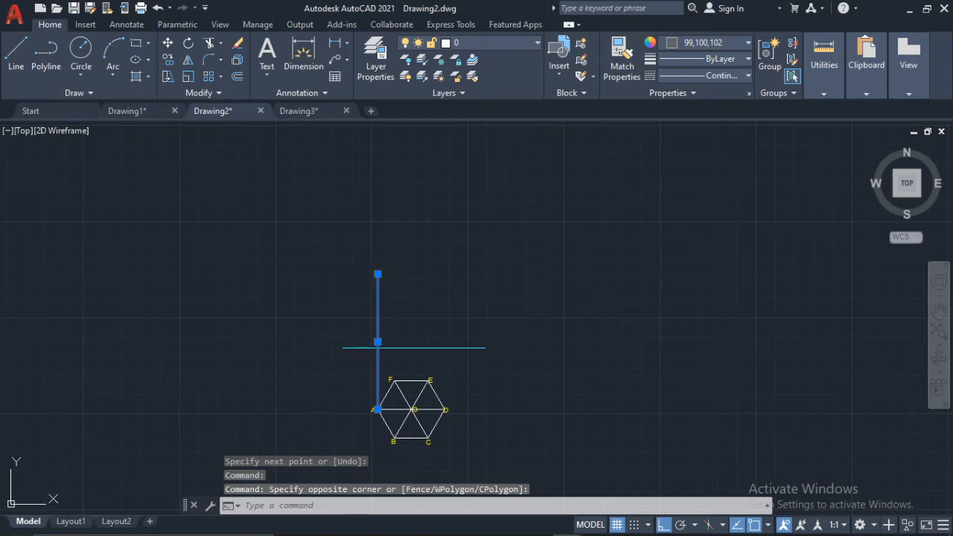
pyautogui.click(378, 275)
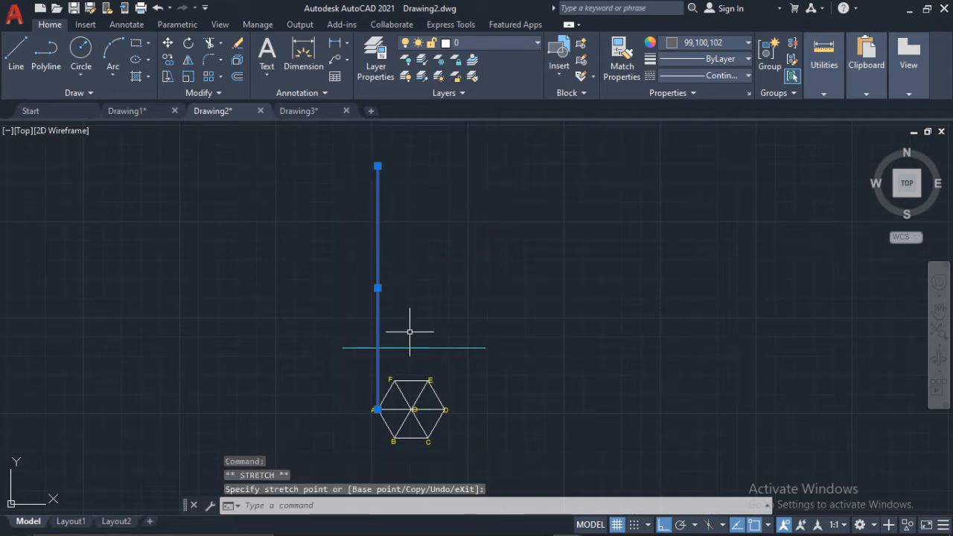
pyautogui.press('Escape')
# Step: Draw a vertical projection line from corner B through F, ending about level with the top of A's projection line
pyautogui.write('l')
pyautogui.press('Return')
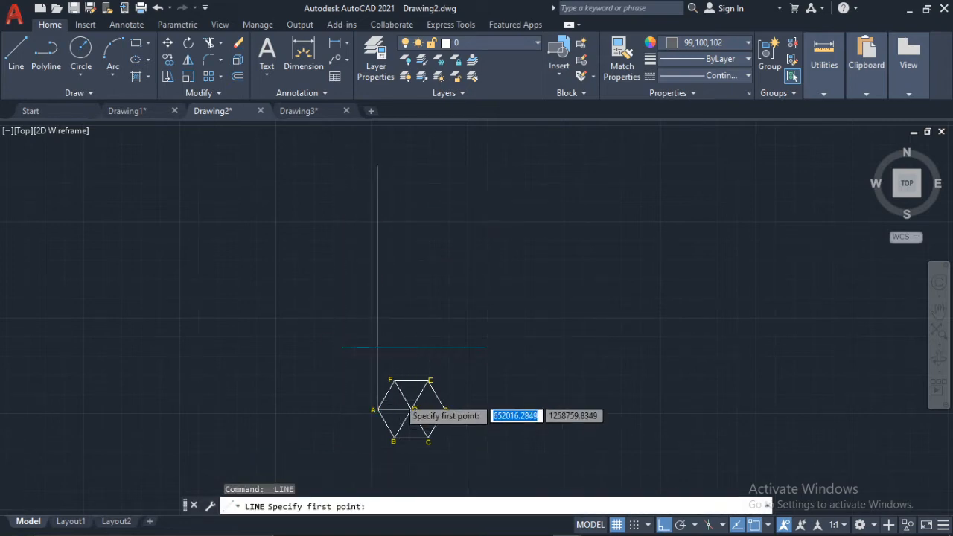
pyautogui.scroll(2, 403, 395)
pyautogui.click(391, 462)
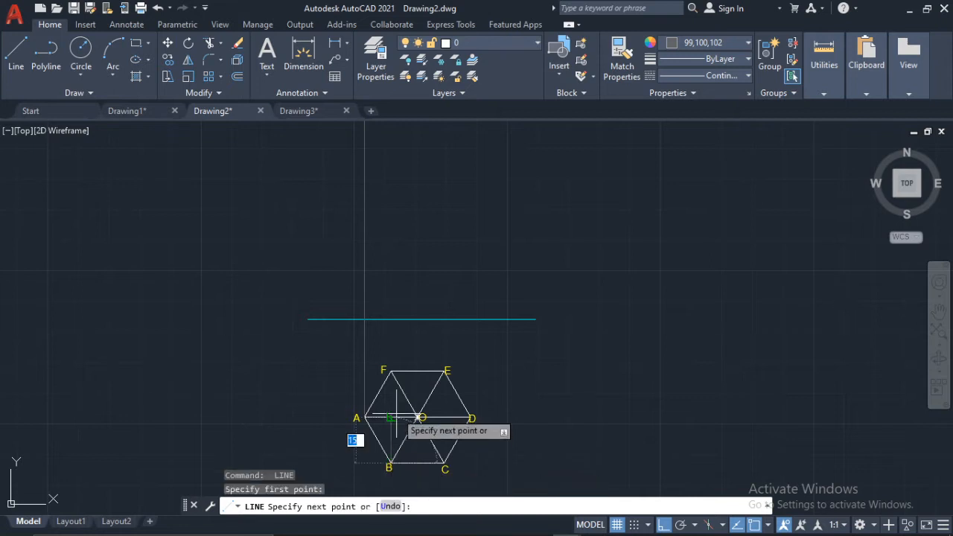
pyautogui.scroll(2, 347, 373)
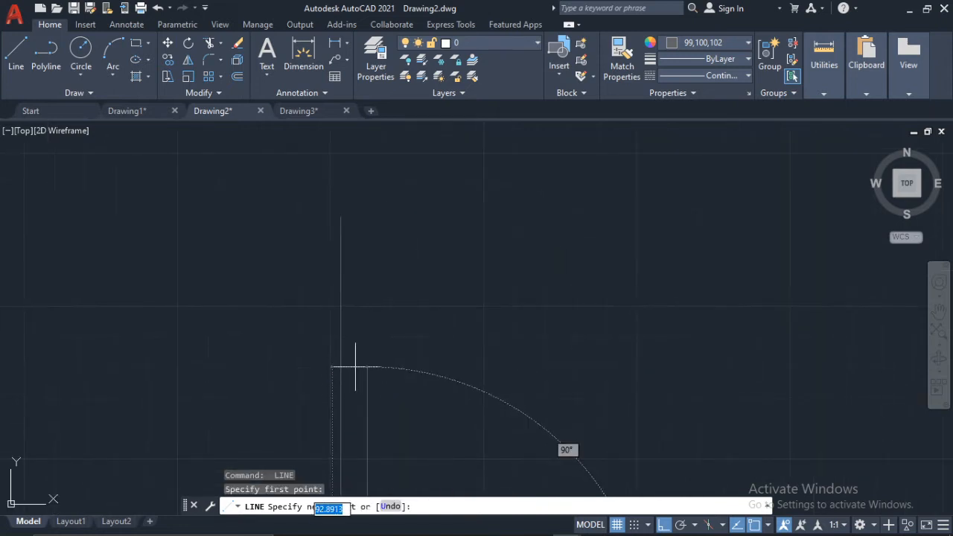
pyautogui.click(371, 220)
pyautogui.scroll(-3, 373, 213)
pyautogui.moveTo(432, 365); pyautogui.dragTo(390, 240, button='middle')
pyautogui.press('Return')
# Step: Draw a vertical projection line from corner C through E, to about the height of the other projection lines
pyautogui.press('Return')
pyautogui.scroll(2, 373, 328)
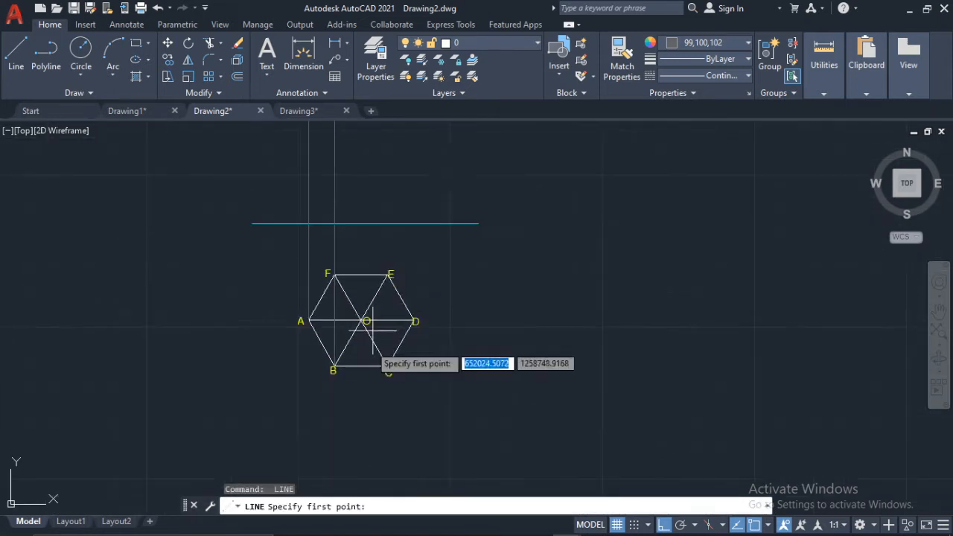
pyautogui.scroll(3, 376, 336)
pyautogui.click(402, 404)
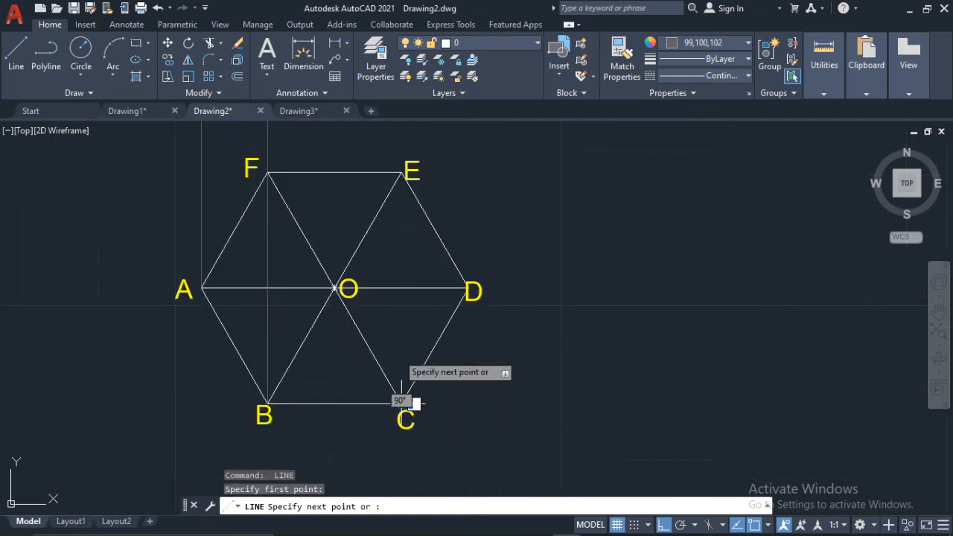
pyautogui.scroll(-2, 372, 202)
pyautogui.moveTo(371, 200); pyautogui.dragTo(372, 385, button='middle')
pyautogui.moveTo(398, 184); pyautogui.dragTo(382, 272, button='middle')
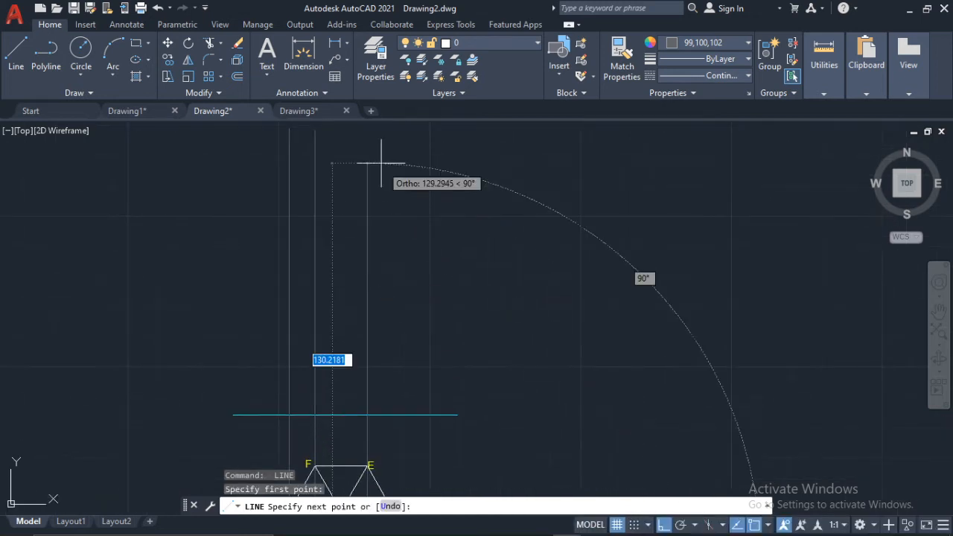
pyautogui.click(368, 149)
pyautogui.press('Return')
# Step: Draw a vertical projection line from corner D past the XY line, to about the height of the other projection lines
pyautogui.moveTo(378, 328); pyautogui.dragTo(379, 207, button='middle')
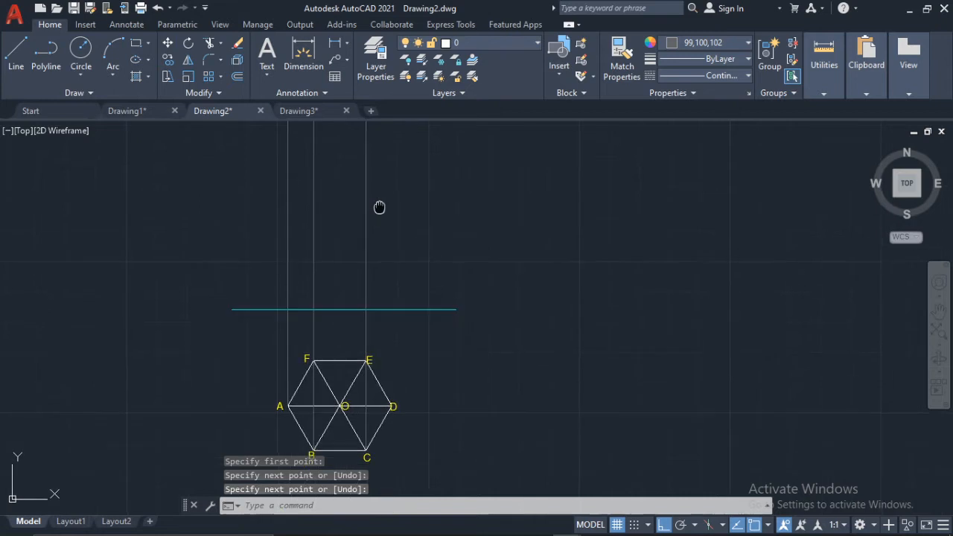
pyautogui.press('Return')
pyautogui.scroll(5, 392, 413)
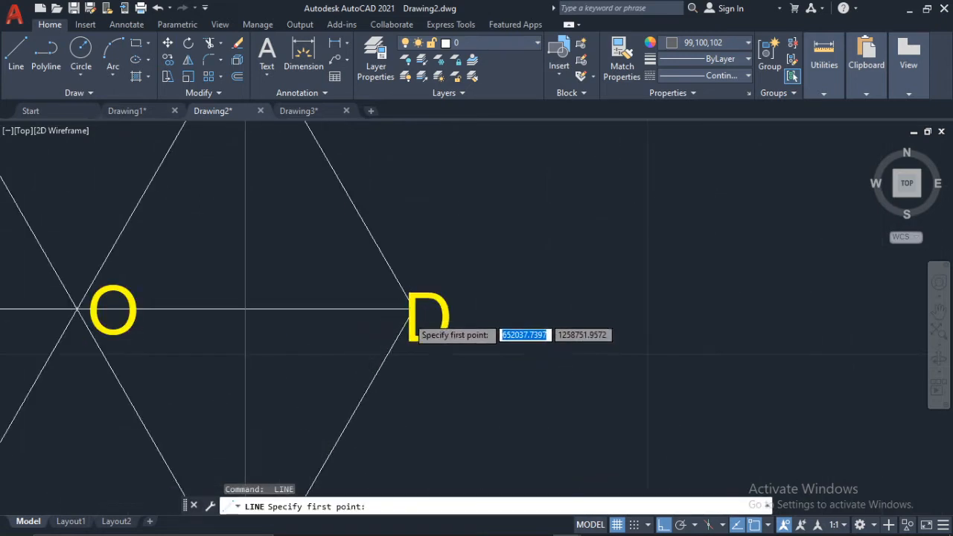
pyautogui.scroll(5, 416, 260)
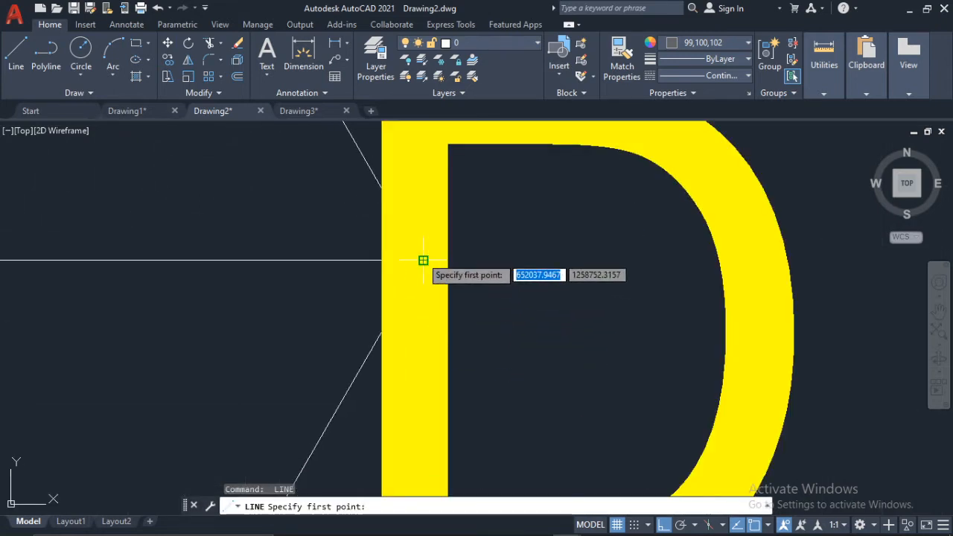
pyautogui.click(424, 260)
pyautogui.scroll(-12, 378, 426)
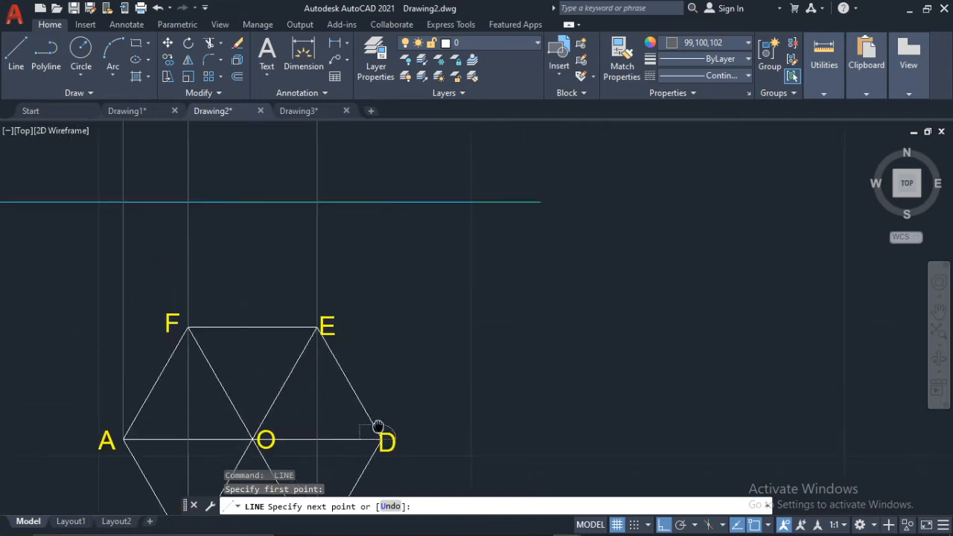
pyautogui.moveTo(437, 134); pyautogui.dragTo(426, 475, button='middle')
pyautogui.moveTo(376, 155); pyautogui.dragTo(373, 234, button='middle')
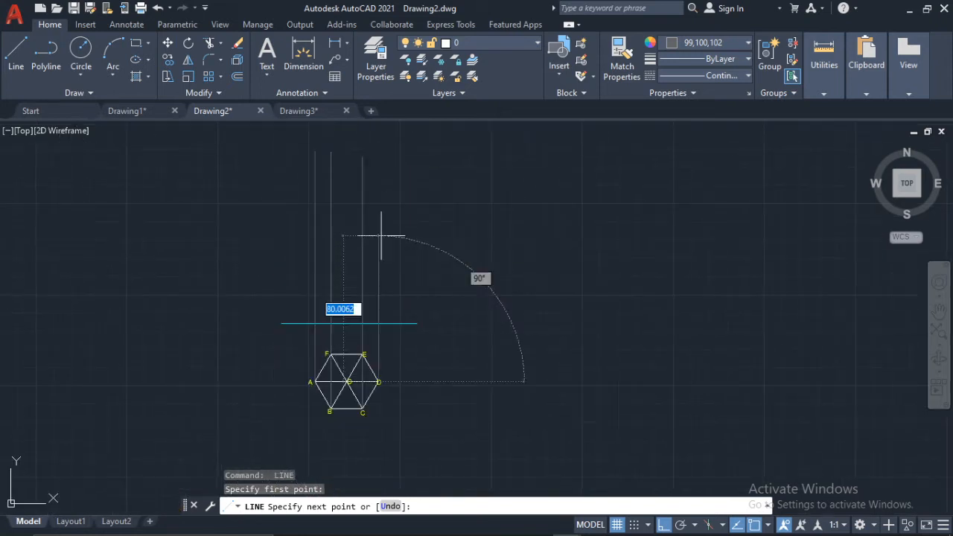
pyautogui.click(377, 154)
pyautogui.press('Return')
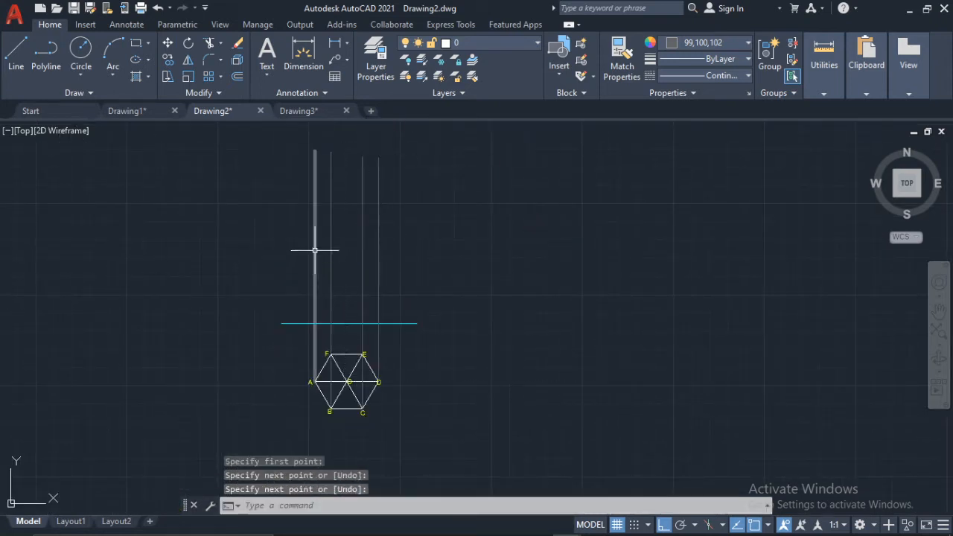
# Step: Copy the projection line at corner D to the hexagon's centre O, using D as the base point
pyautogui.scroll(3, 377, 344)
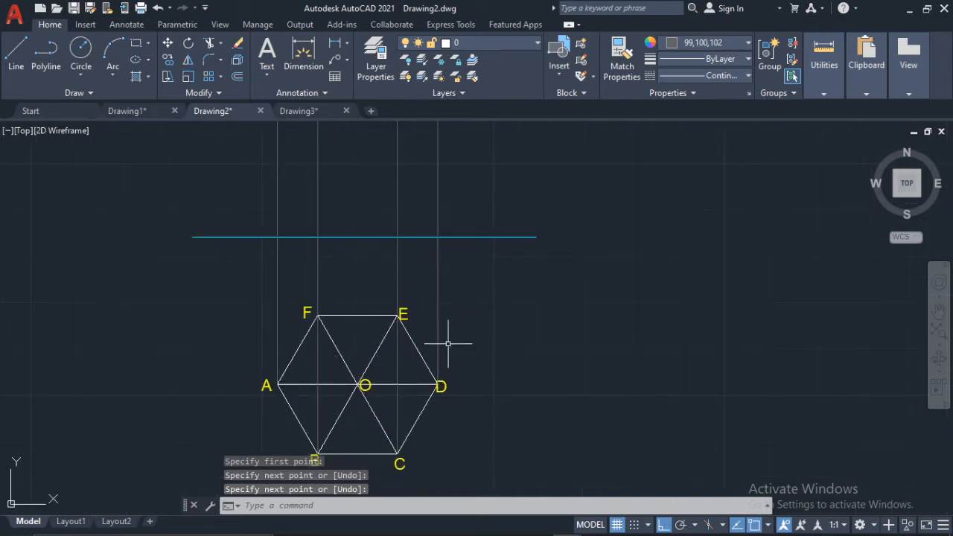
pyautogui.click(436, 337)
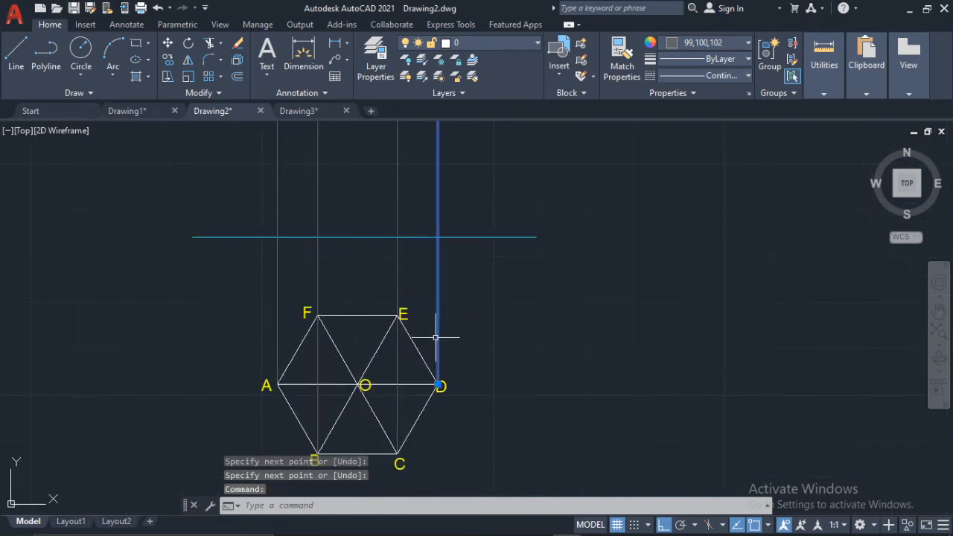
pyautogui.click(168, 61)
pyautogui.scroll(3, 438, 381)
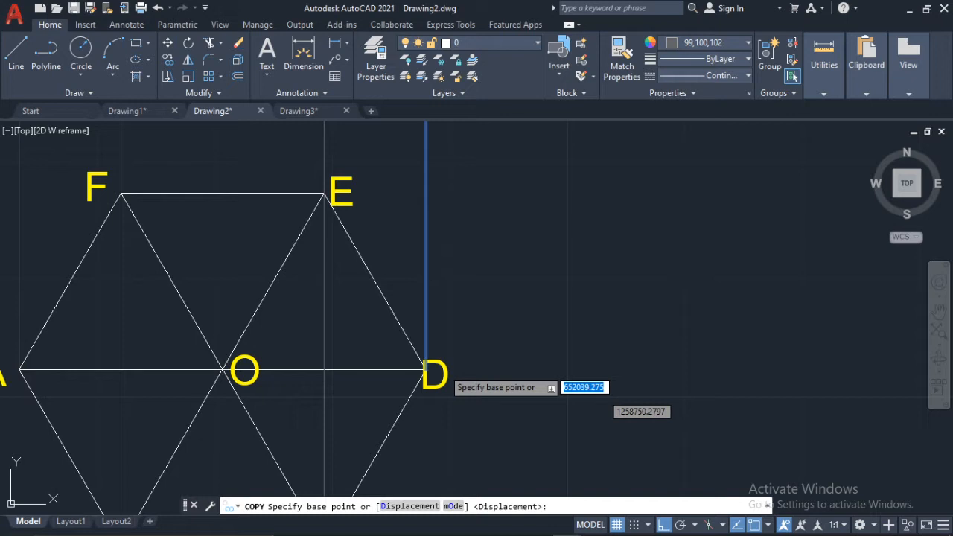
pyautogui.click(423, 369)
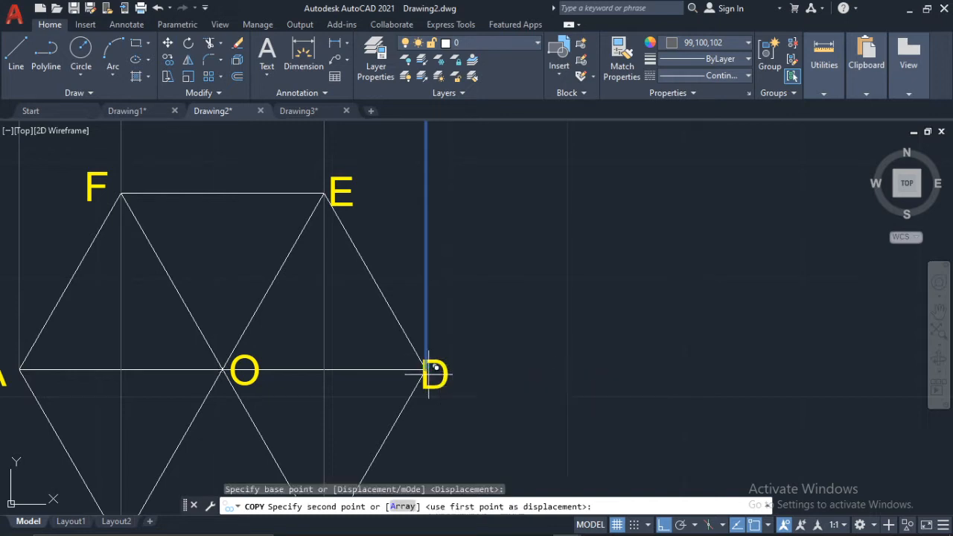
pyautogui.click(223, 369)
pyautogui.press('Escape')
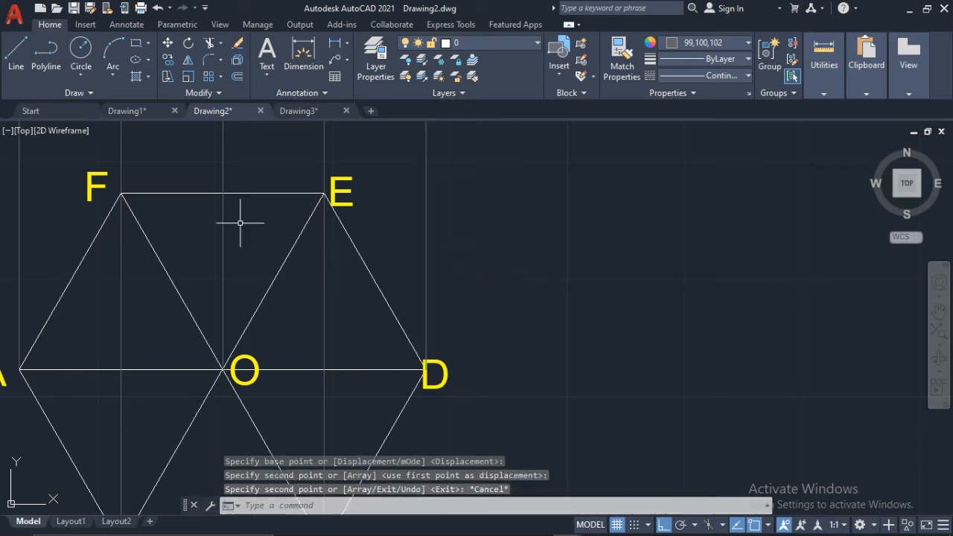
# Step: Set the current object colour to white 255,255,255 for the front elevation
pyautogui.scroll(-3, 232, 227)
pyautogui.moveTo(240, 216); pyautogui.dragTo(328, 465, button='middle')
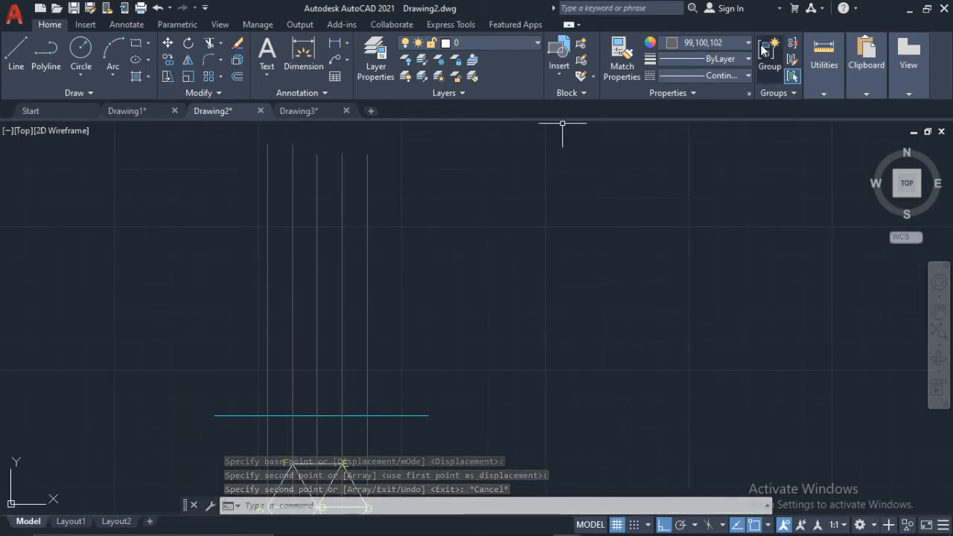
pyautogui.click(732, 42)
pyautogui.click(666, 158)
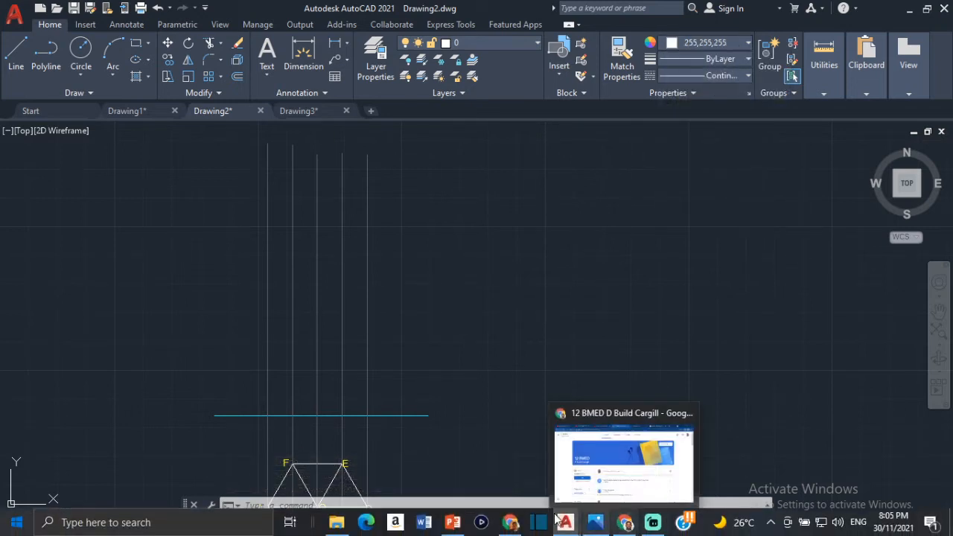
# Step: Check the front elevation of Example 3 in the Auxiliary projection PDF in Chrome and return to Drawing2 in AutoCAD
pyautogui.click(510, 489)
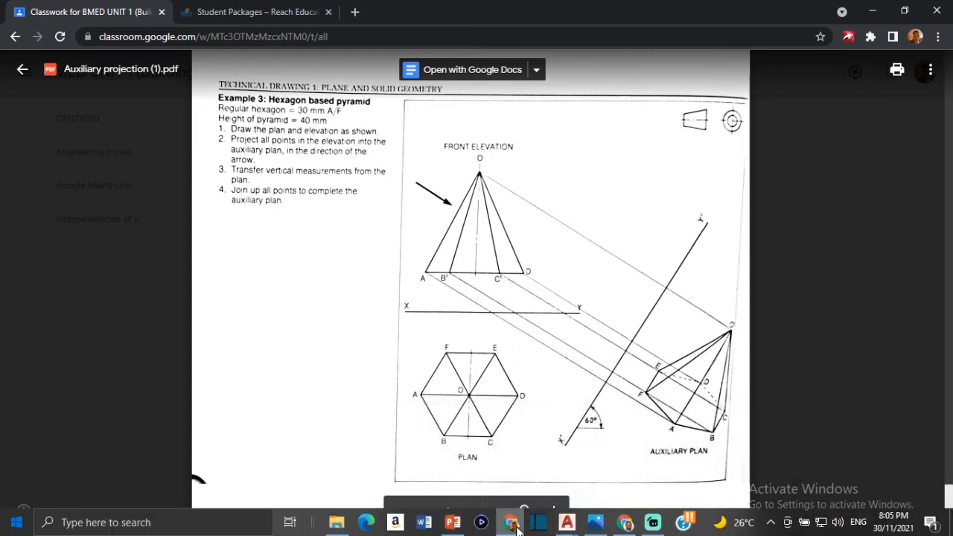
pyautogui.moveTo(566, 522)
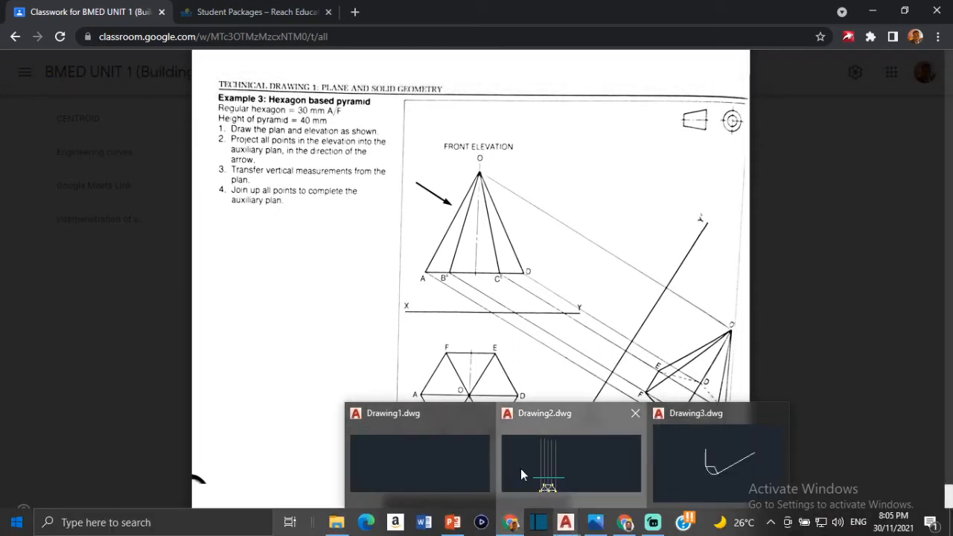
pyautogui.click(521, 468)
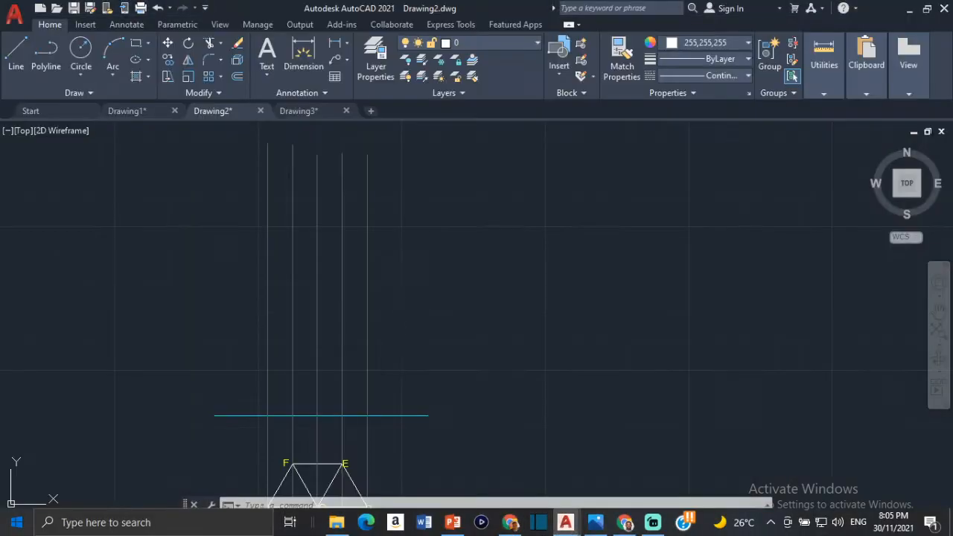
# Step: Draw the horizontal base line of the front elevation above the XY line, between the projection lines from A and D
pyautogui.click(9, 56)
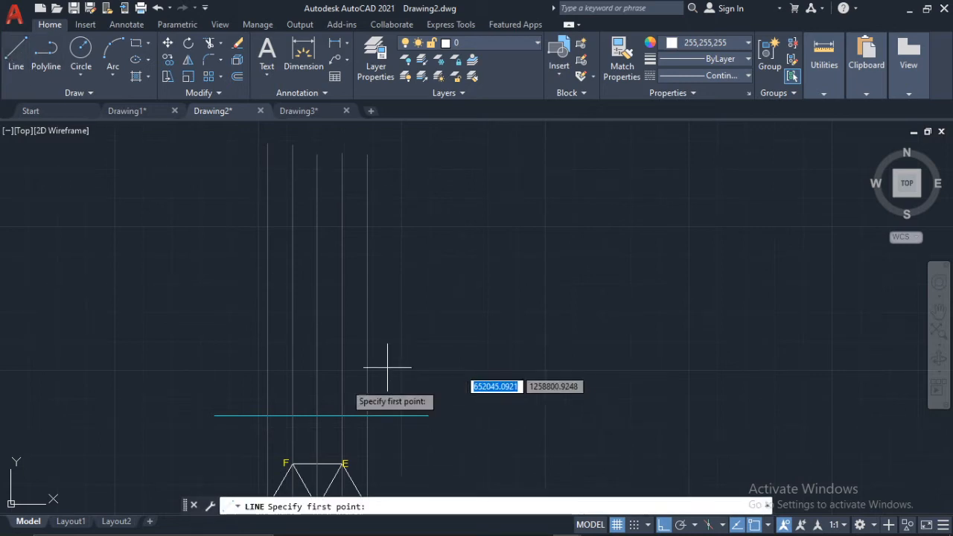
pyautogui.click(267, 350)
pyautogui.click(367, 350)
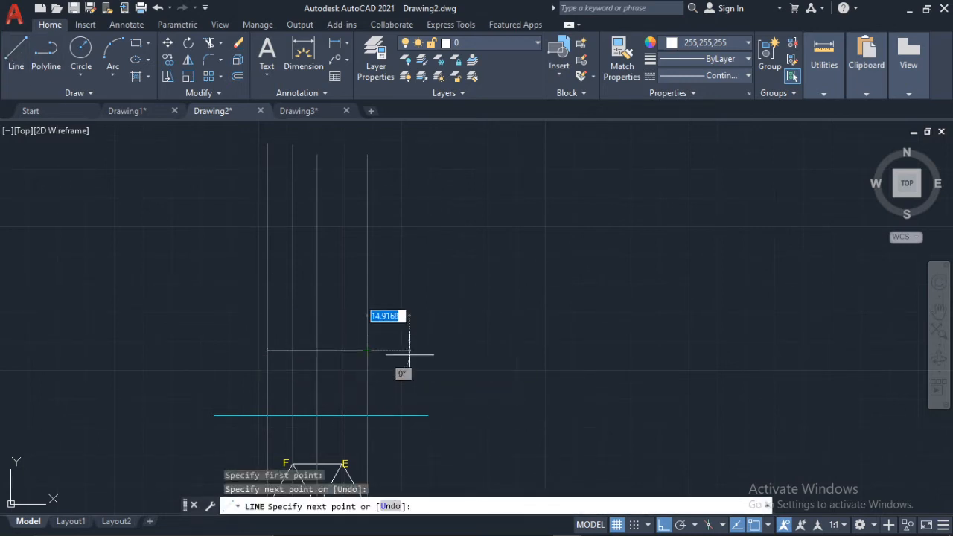
pyautogui.press('Escape')
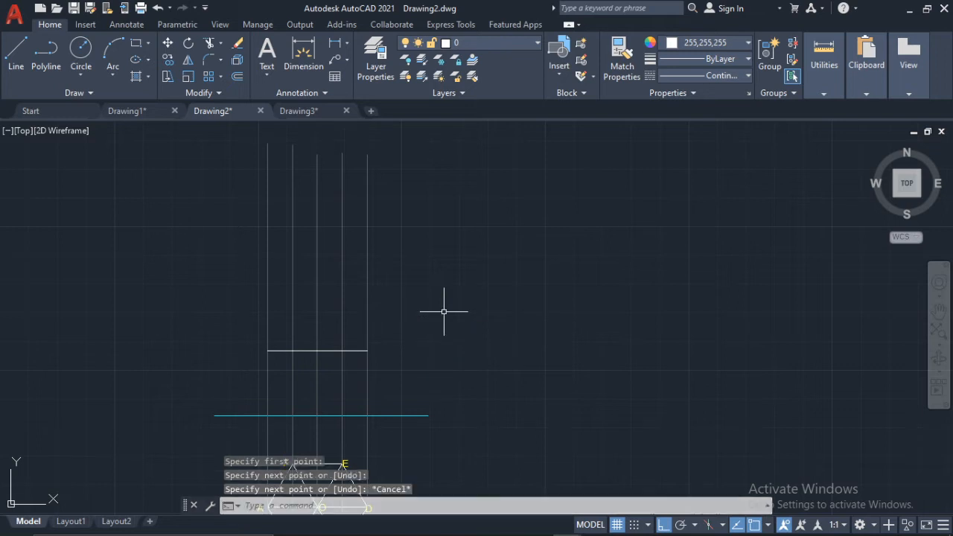
# Step: Trim all five vertical projection lines above the base line of the front elevation
pyautogui.write('TR')
pyautogui.press('Return')
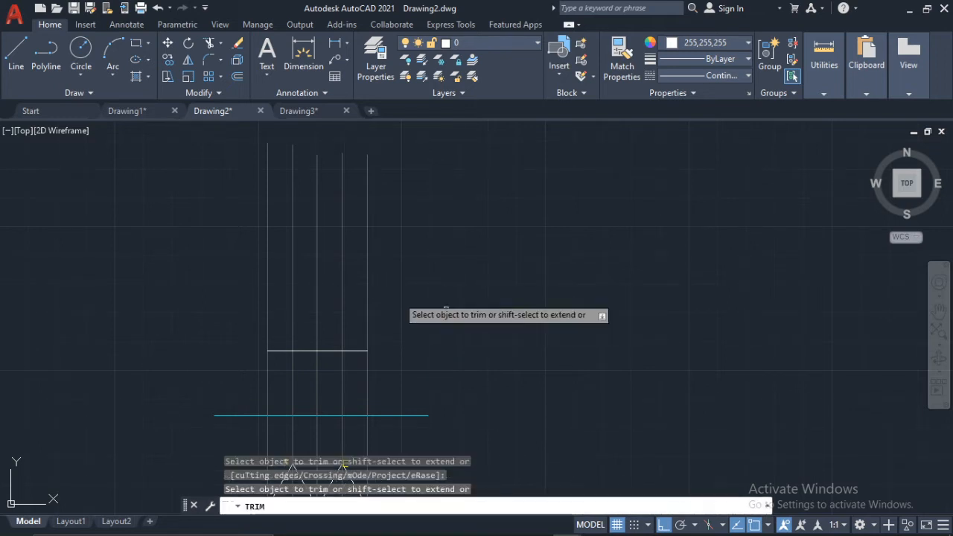
pyautogui.moveTo(392, 255); pyautogui.dragTo(236, 244)
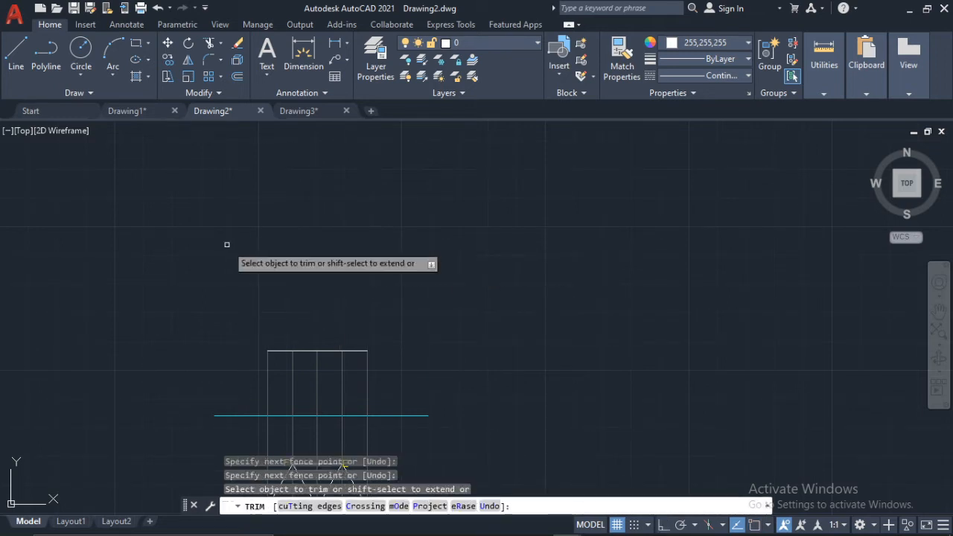
pyautogui.press('Escape')
pyautogui.press('Escape')
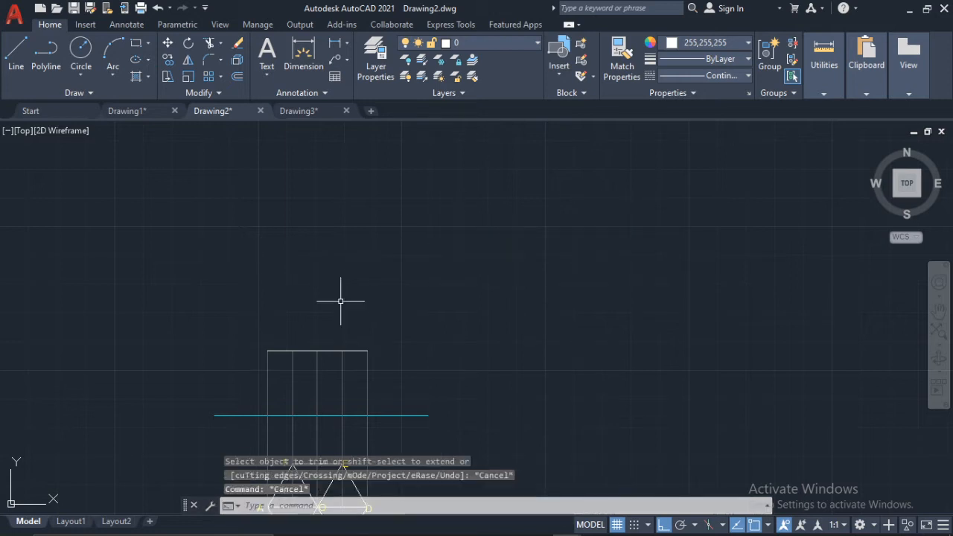
# Step: Load the CENTER linetype from acadiso.lin and make it the current linetype
pyautogui.click(714, 72)
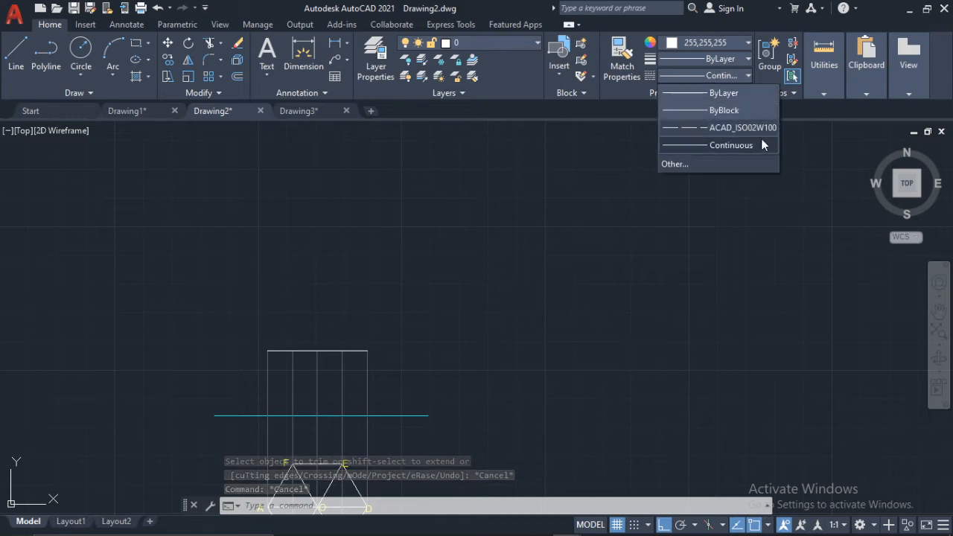
pyautogui.click(727, 165)
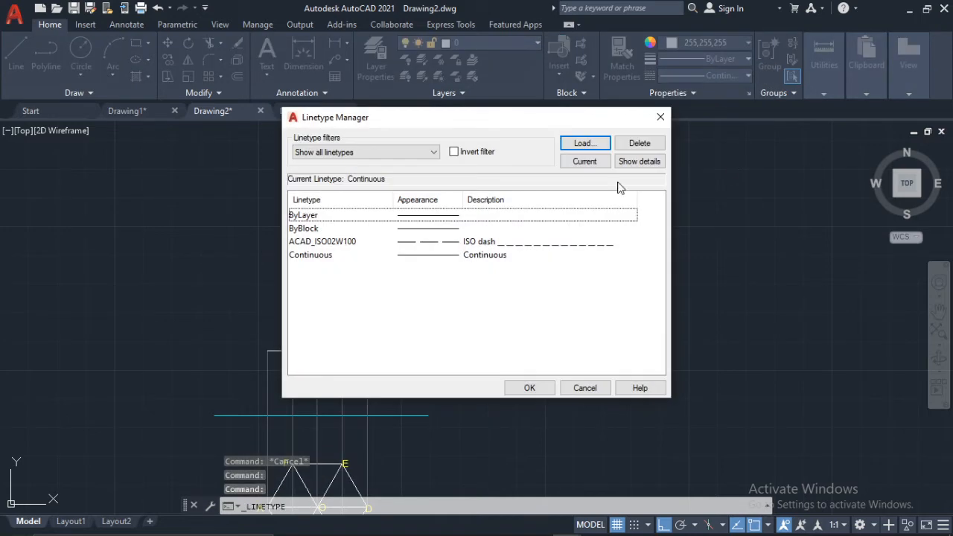
pyautogui.click(582, 144)
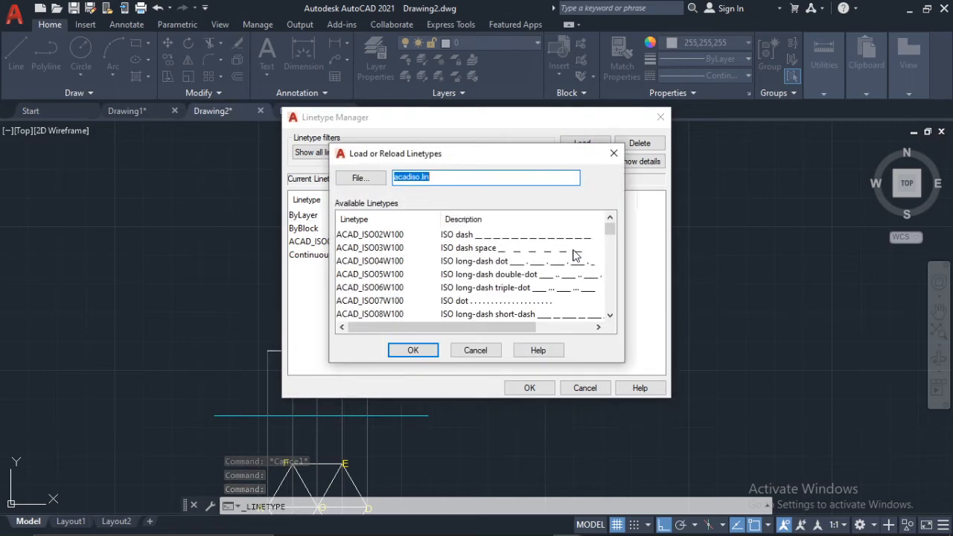
pyautogui.scroll(-5, 572, 256)
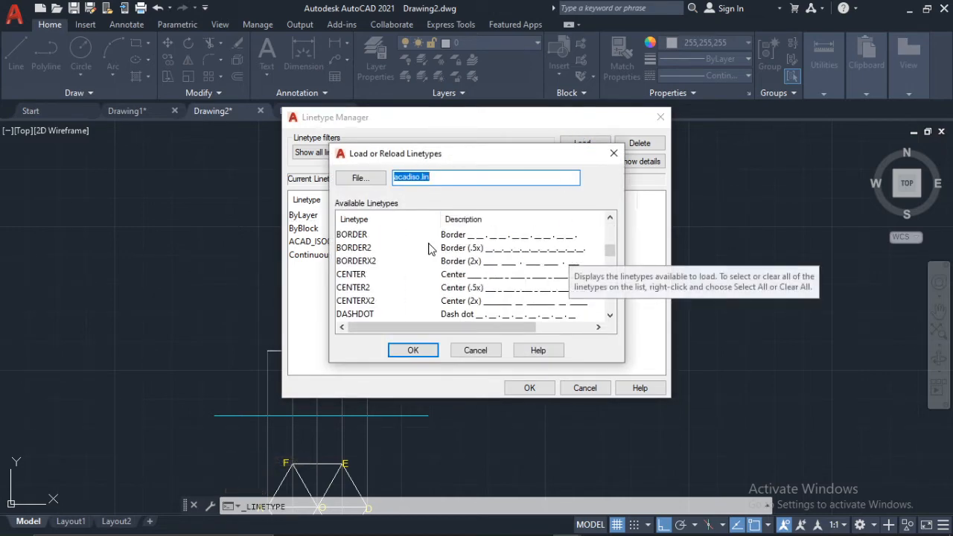
pyautogui.click(442, 276)
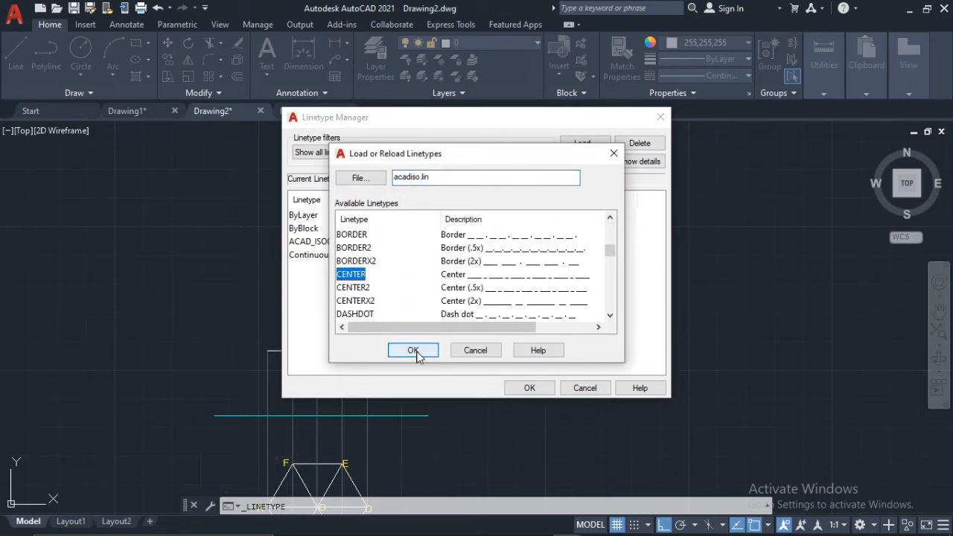
pyautogui.click(414, 350)
pyautogui.click(461, 256)
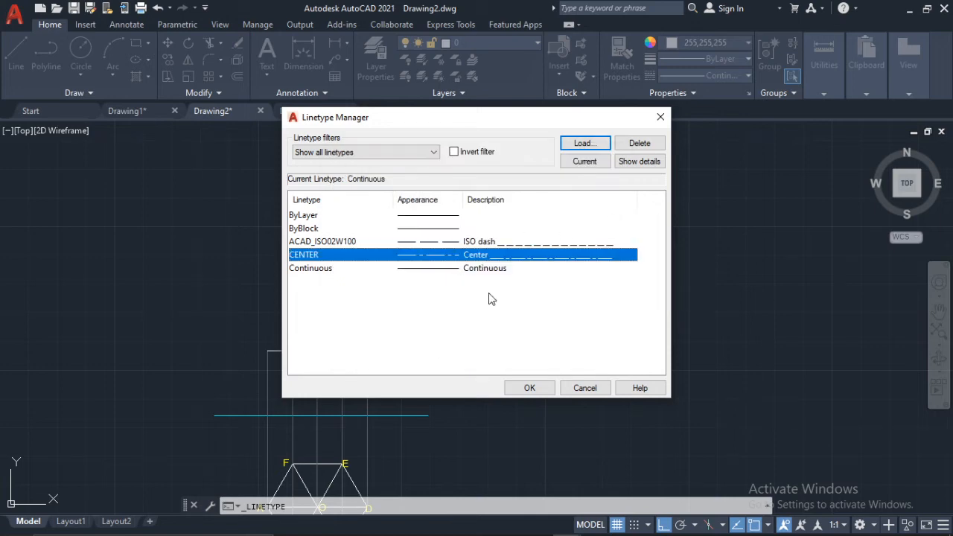
pyautogui.click(530, 388)
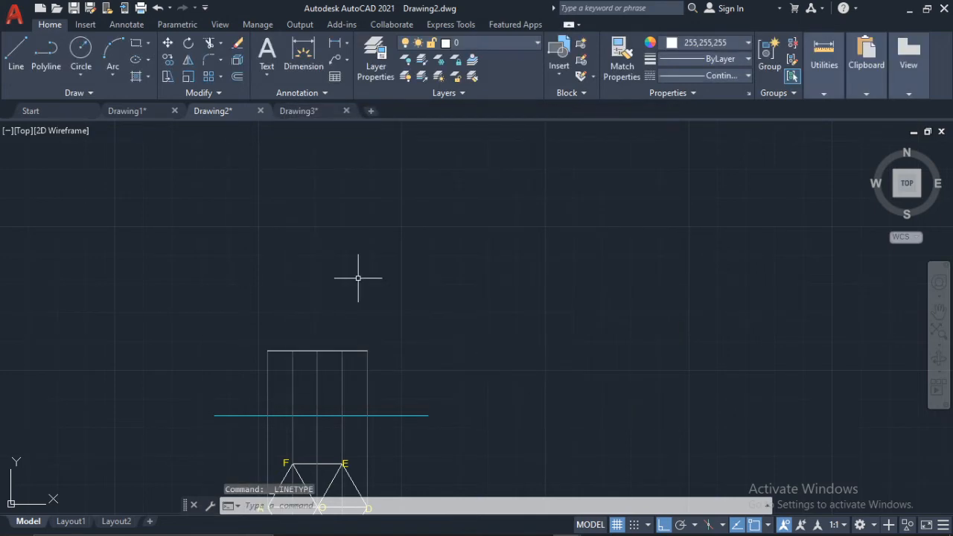
pyautogui.scroll(-2, 359, 277)
pyautogui.scroll(2, 359, 277)
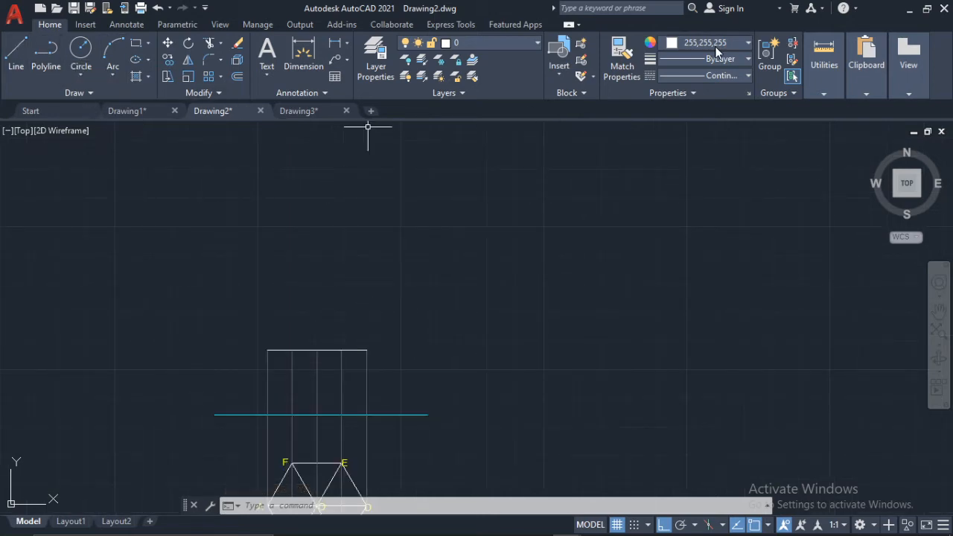
pyautogui.click(726, 76)
pyautogui.click(721, 144)
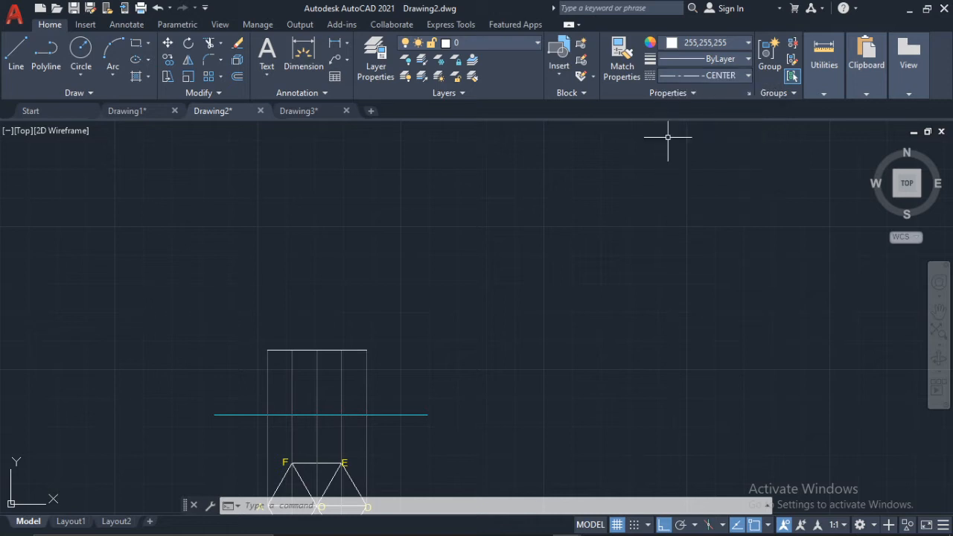
# Step: Draw a 40 mm vertical centre line upward from the base line's intersection with the projection line from O
pyautogui.click(16, 52)
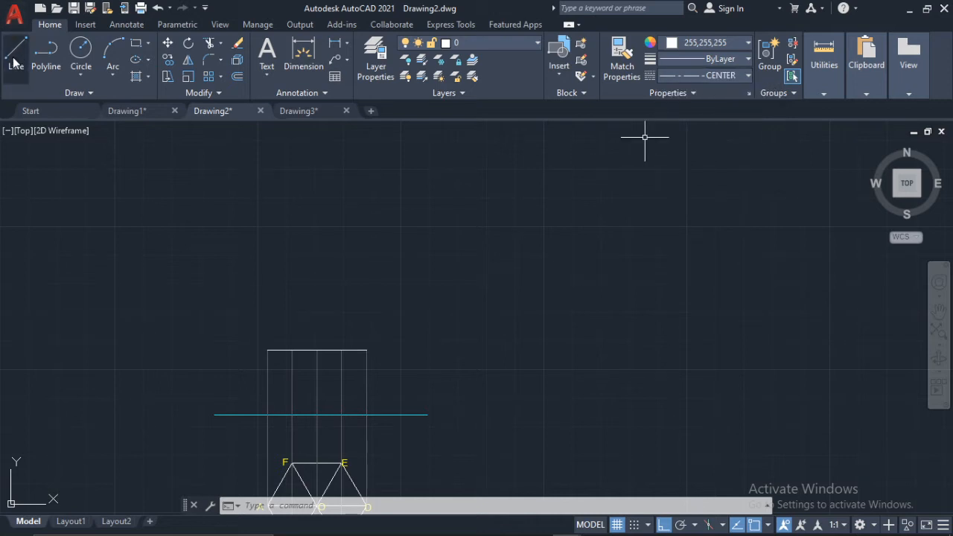
pyautogui.click(316, 350)
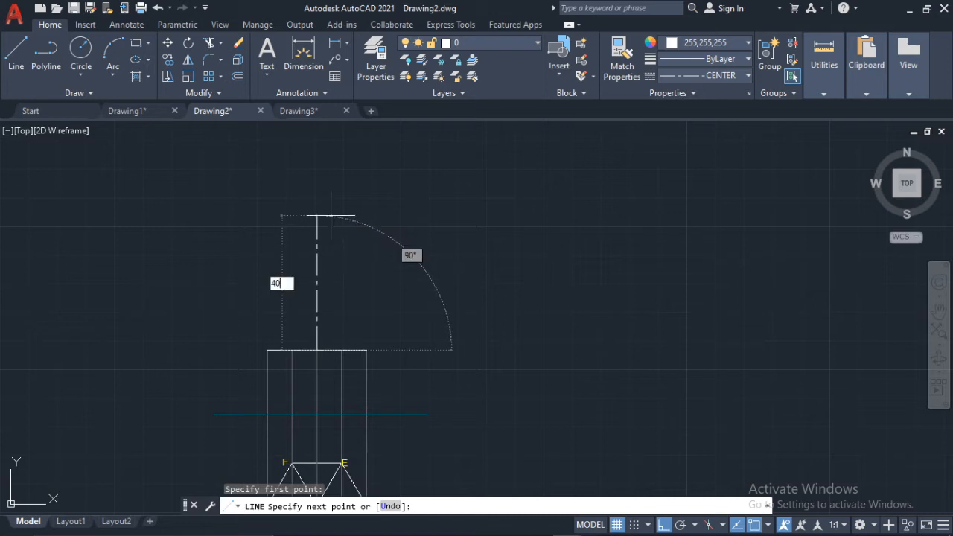
pyautogui.write('40')
pyautogui.press('Return')
pyautogui.press('Escape')
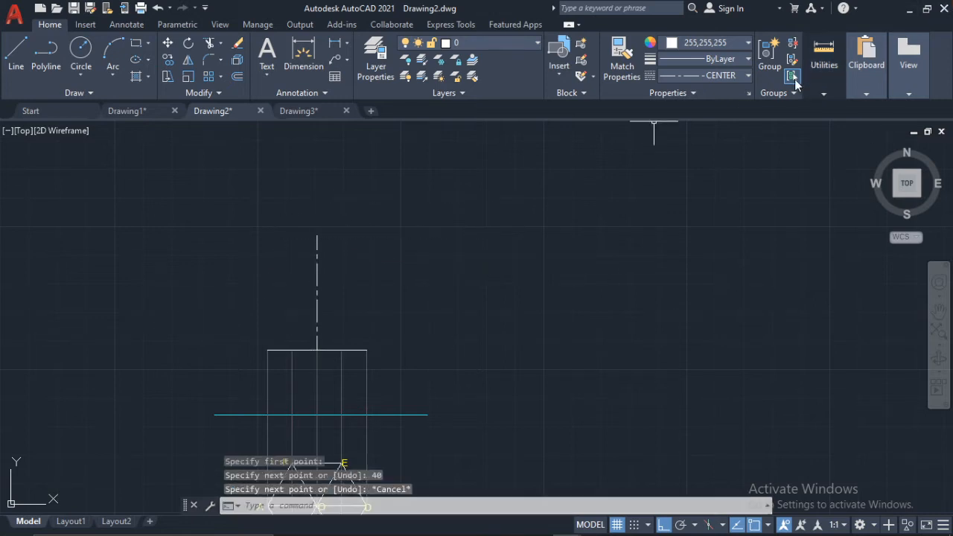
# Step: Set the current linetype back to Continuous and draw the sloping edge from the apex to the base point projected from A
pyautogui.click(728, 75)
pyautogui.click(726, 167)
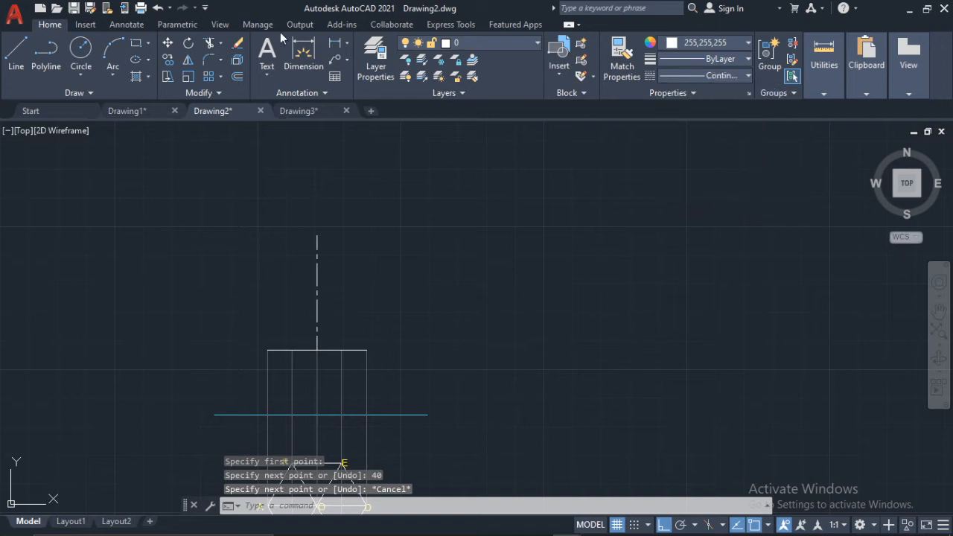
pyautogui.click(45, 56)
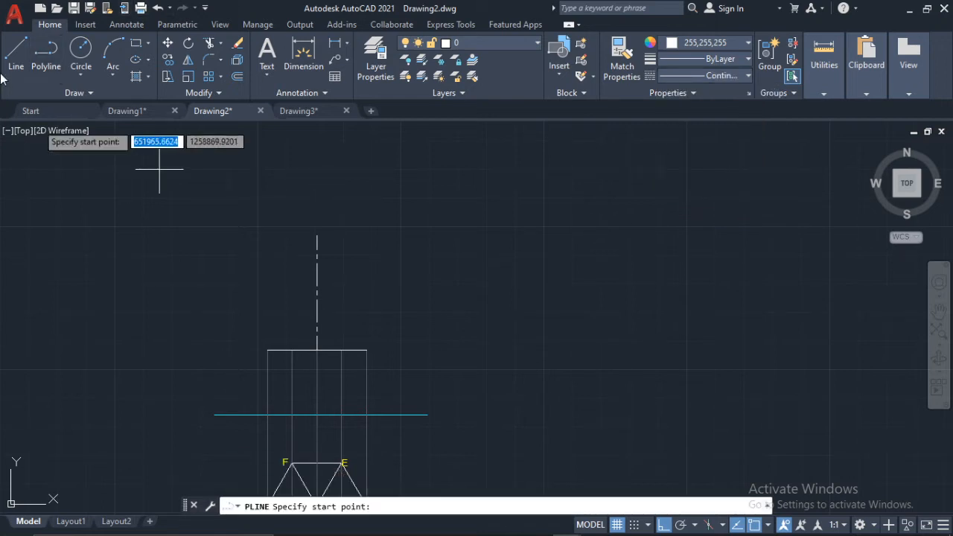
pyautogui.click(15, 56)
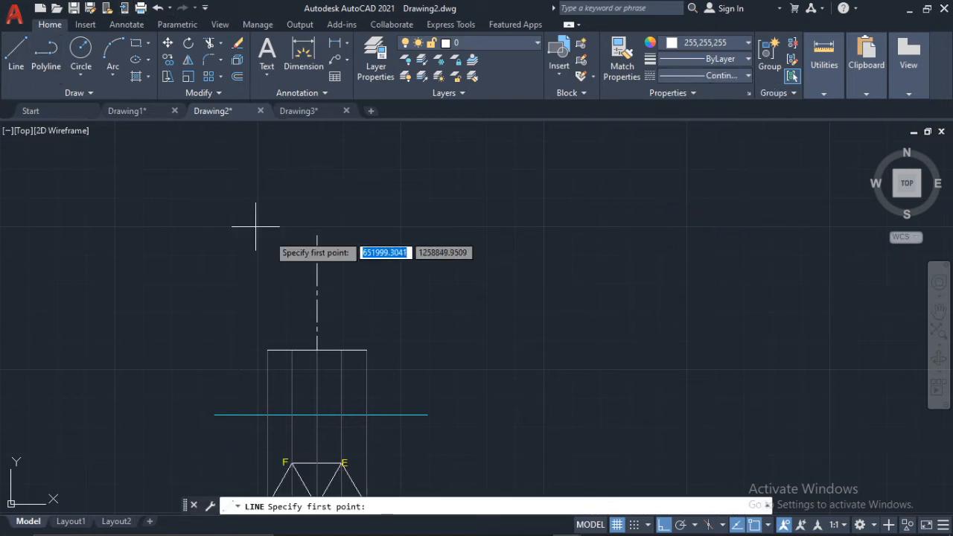
pyautogui.click(317, 236)
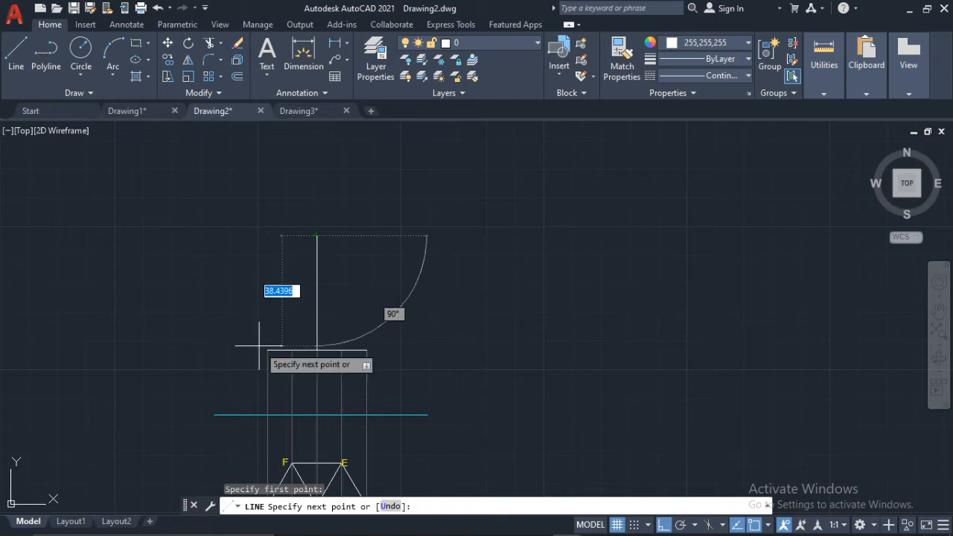
pyautogui.click(266, 350)
pyautogui.press('Return')
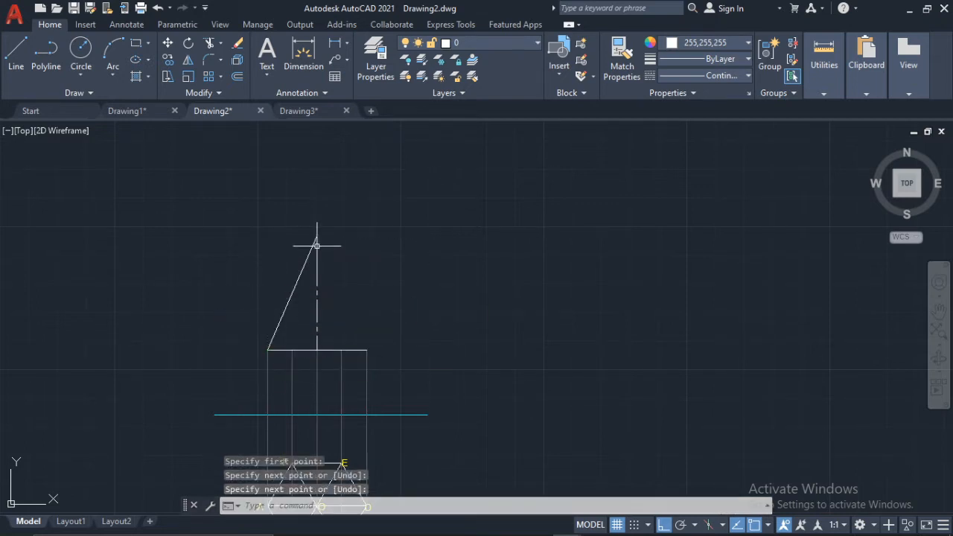
# Step: Draw the two inner sloping edges from the apex to the base points projected from B and C
pyautogui.press('Return')
pyautogui.click(316, 237)
pyautogui.scroll(2, 292, 341)
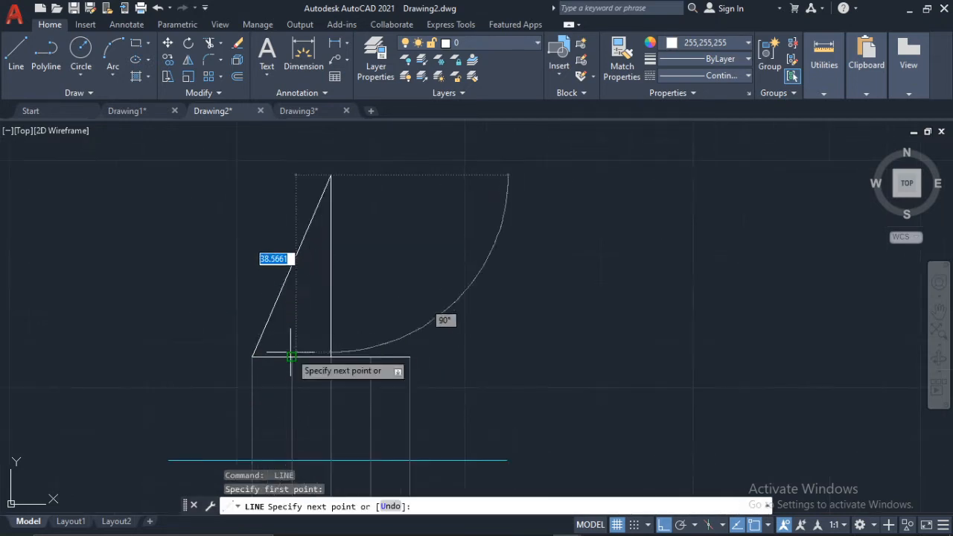
pyautogui.click(292, 357)
pyautogui.press('Return')
pyautogui.press('Return')
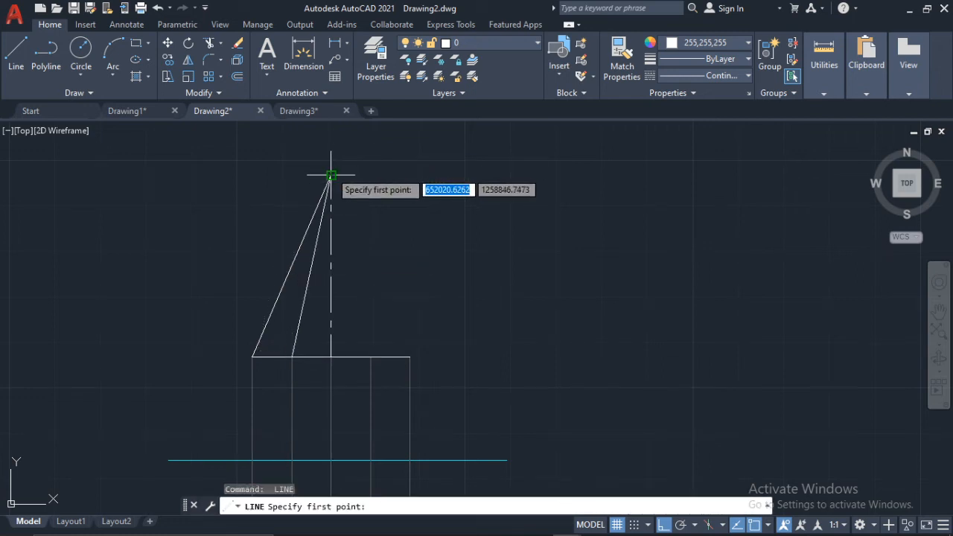
pyautogui.click(331, 175)
pyautogui.click(371, 357)
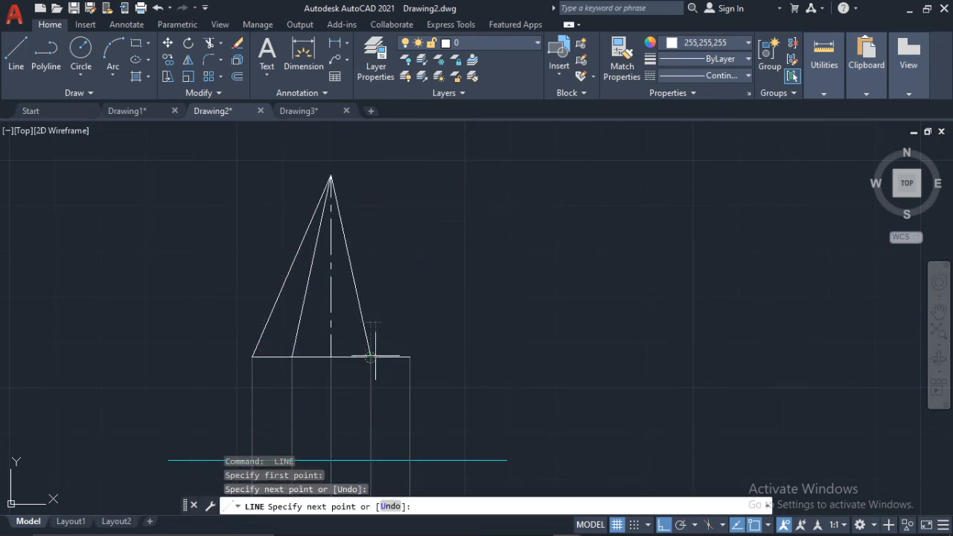
pyautogui.press('Return')
# Step: Draw the outer sloping edge from the apex to the base point projected from D
pyautogui.press('Return')
pyautogui.click(330, 176)
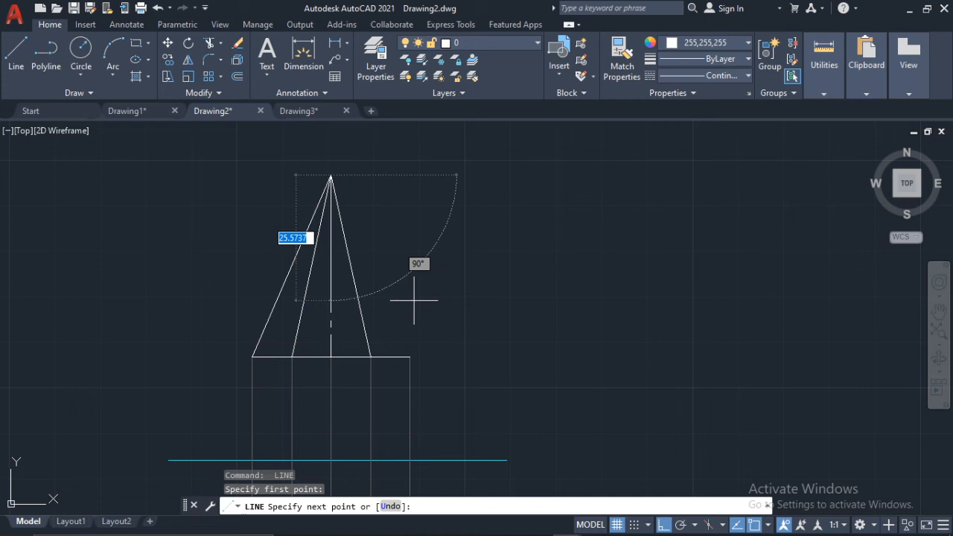
pyautogui.click(410, 356)
pyautogui.press('Return')
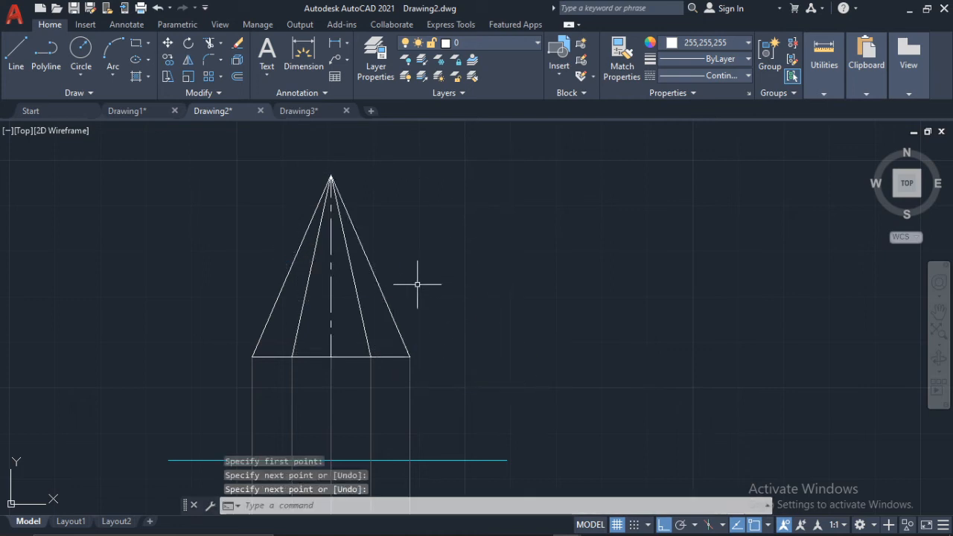
pyautogui.scroll(-3, 417, 284)
pyautogui.scroll(2, 356, 318)
pyautogui.moveTo(410, 379); pyautogui.dragTo(499, 287, button='middle')
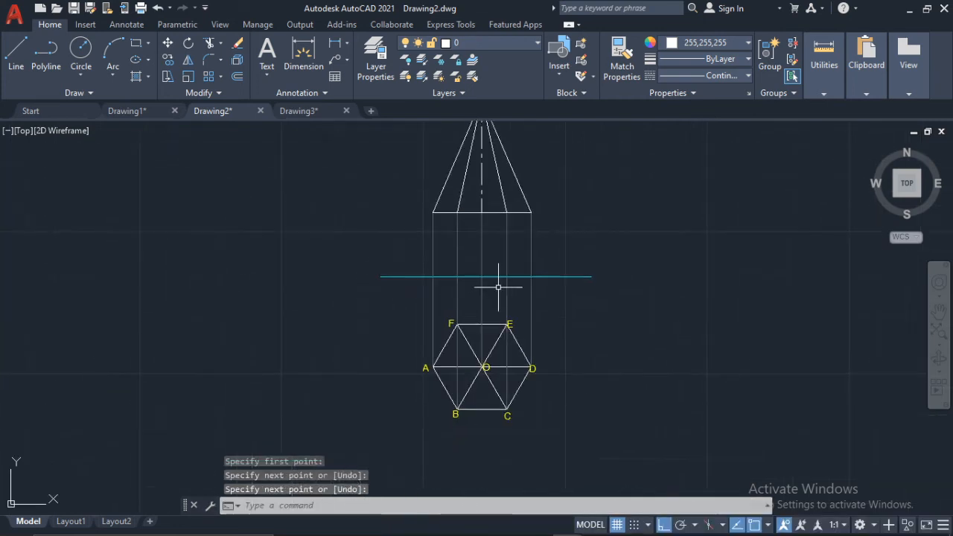
pyautogui.scroll(2, 469, 295)
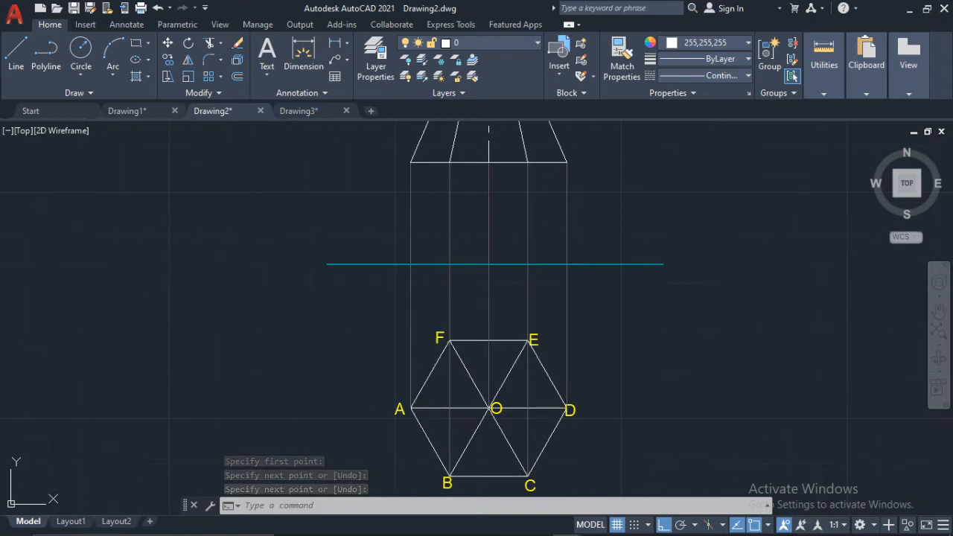
pyautogui.press('Escape')
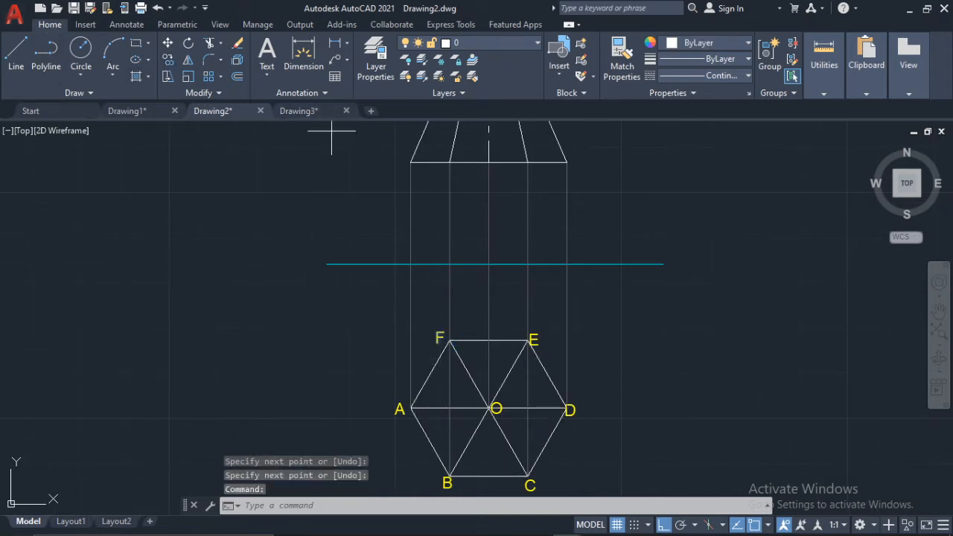
pyautogui.write('co')
pyautogui.press('Return')
pyautogui.scroll(-4, 447, 298)
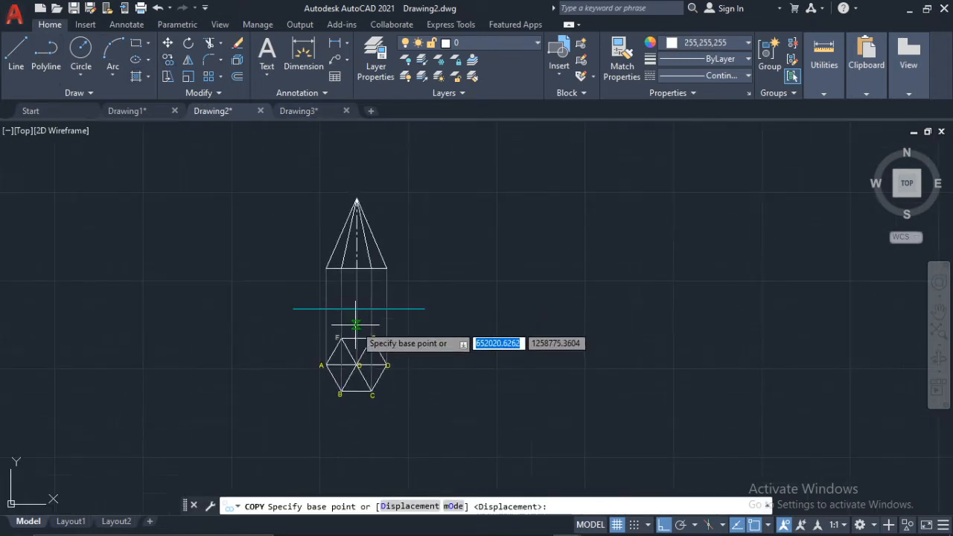
pyautogui.scroll(2, 356, 325)
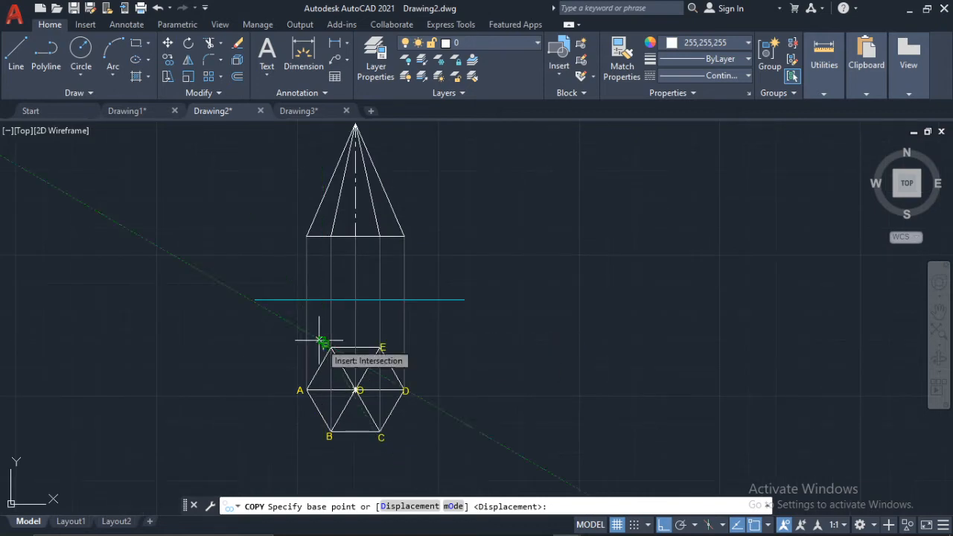
pyautogui.press('Escape')
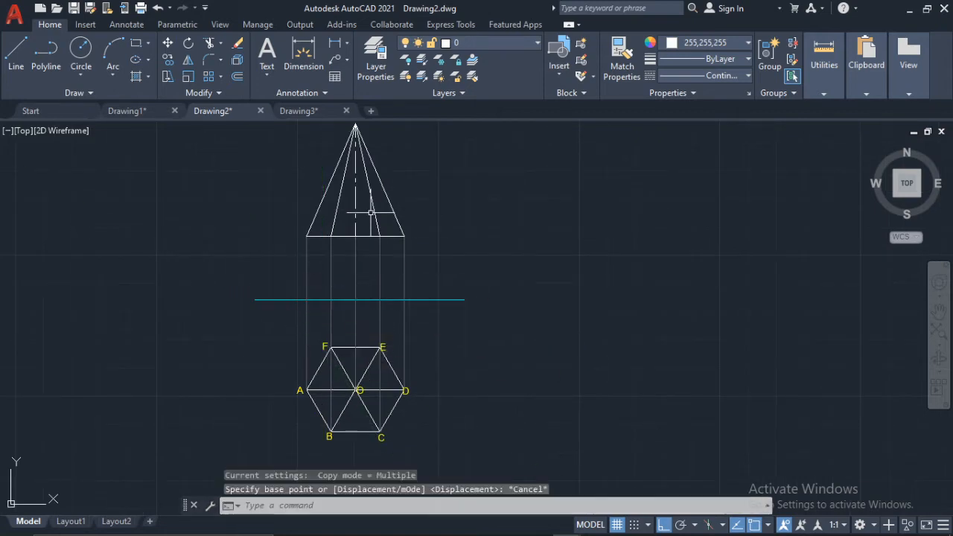
# Step: Move the whole front elevation, including its base and centre line, straight up by about 32 mm
pyautogui.moveTo(374, 170); pyautogui.dragTo(367, 250, button='middle')
pyautogui.moveTo(422, 252)
pyautogui.mouseDown()
pyautogui.moveTo(328, 216)
pyautogui.moveTo(230, 236)
pyautogui.mouseUp()
pyautogui.scroll(4, 368, 315)
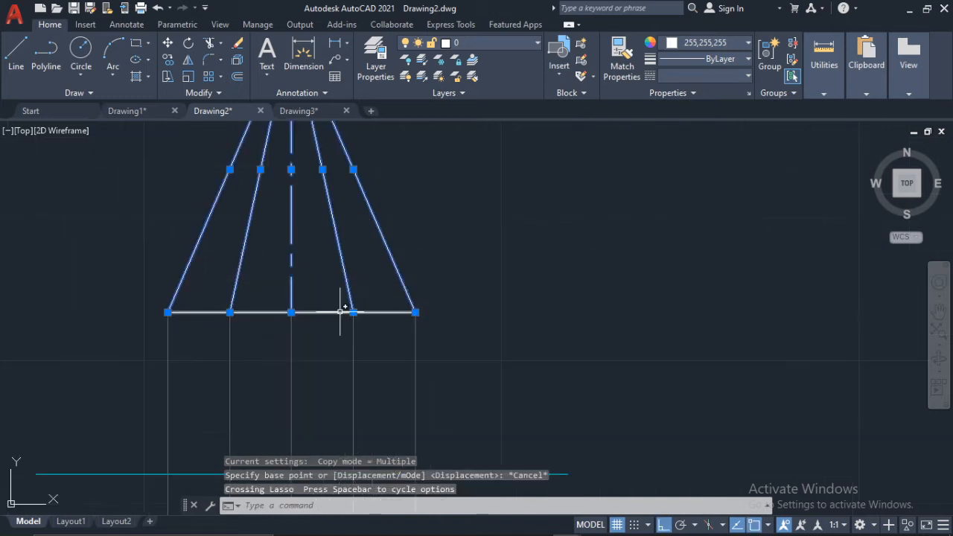
pyautogui.click(168, 45)
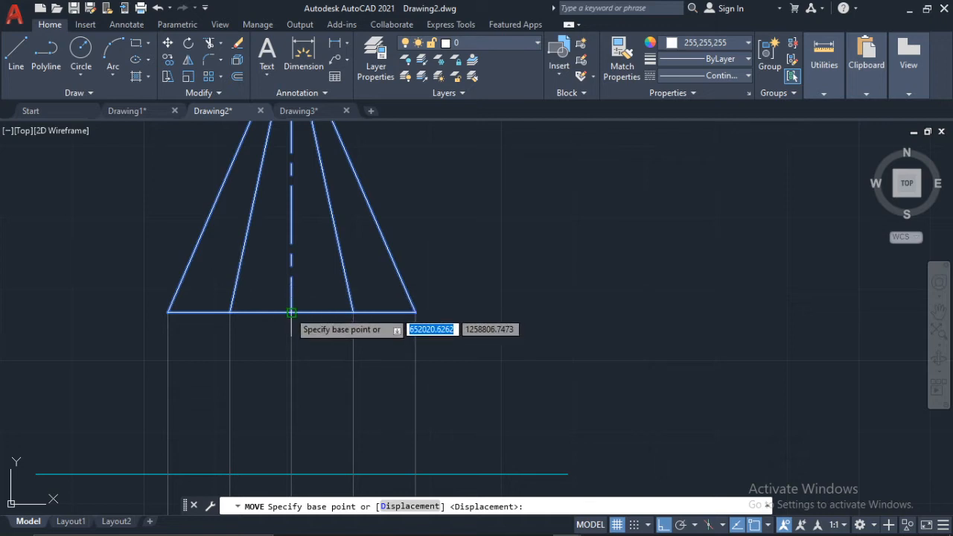
pyautogui.click(290, 312)
pyautogui.scroll(-1, 321, 214)
pyautogui.moveTo(321, 215); pyautogui.dragTo(279, 326, button='middle')
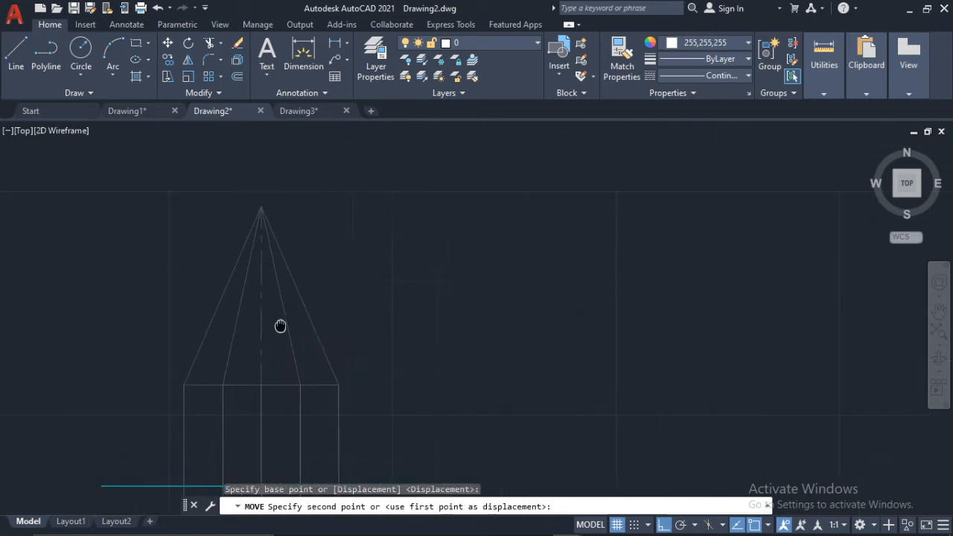
pyautogui.click(310, 232)
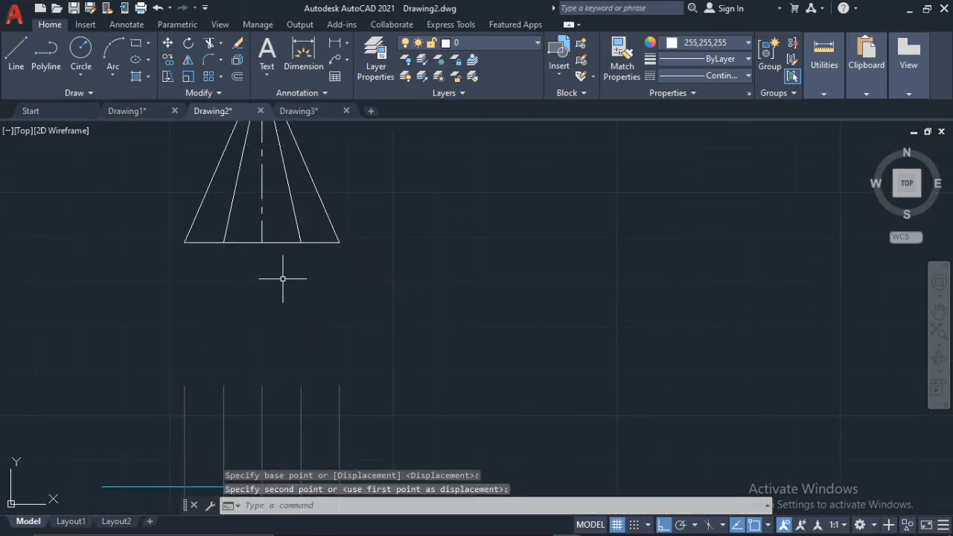
pyautogui.press('Escape')
# Step: Try to extend the five vertical projection lines up to the base line of the raised front elevation
pyautogui.moveTo(358, 395)
pyautogui.mouseDown()
pyautogui.moveTo(117, 340)
pyautogui.moveTo(52, 414)
pyautogui.moveTo(187, 421)
pyautogui.mouseUp()
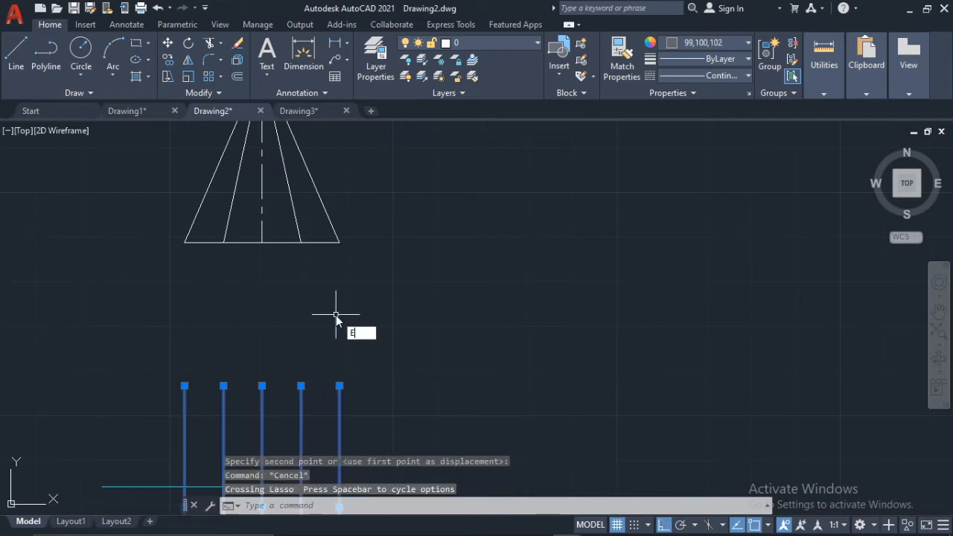
pyautogui.write('X')
pyautogui.click(389, 347)
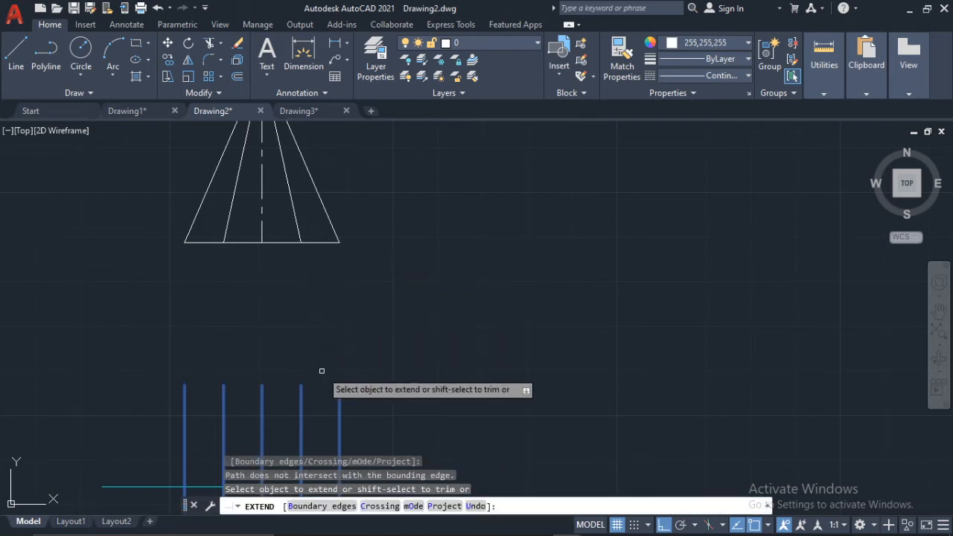
pyautogui.press('Escape')
# Step: Stretch the upper end of the projection line from C and E to its point on the elevation's base line
pyautogui.click(300, 402)
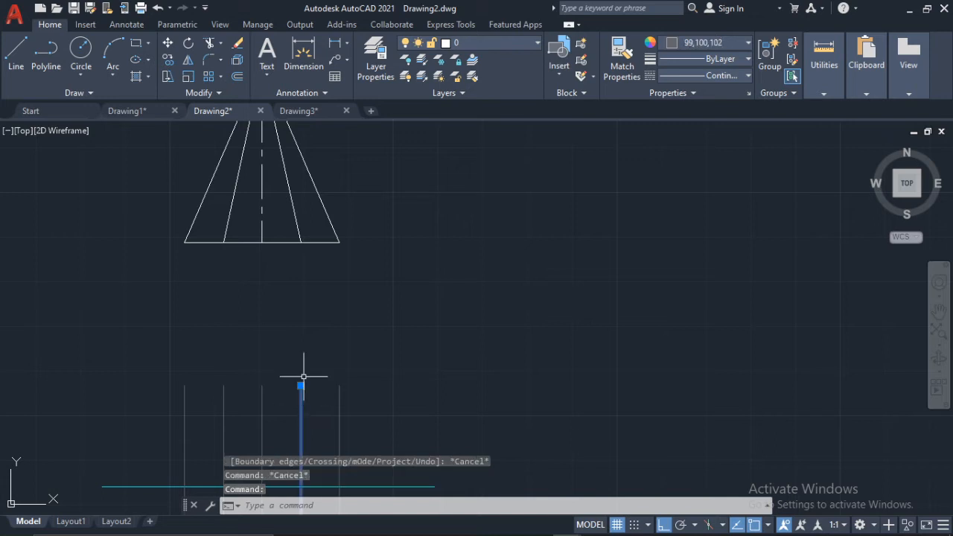
pyautogui.click(304, 380)
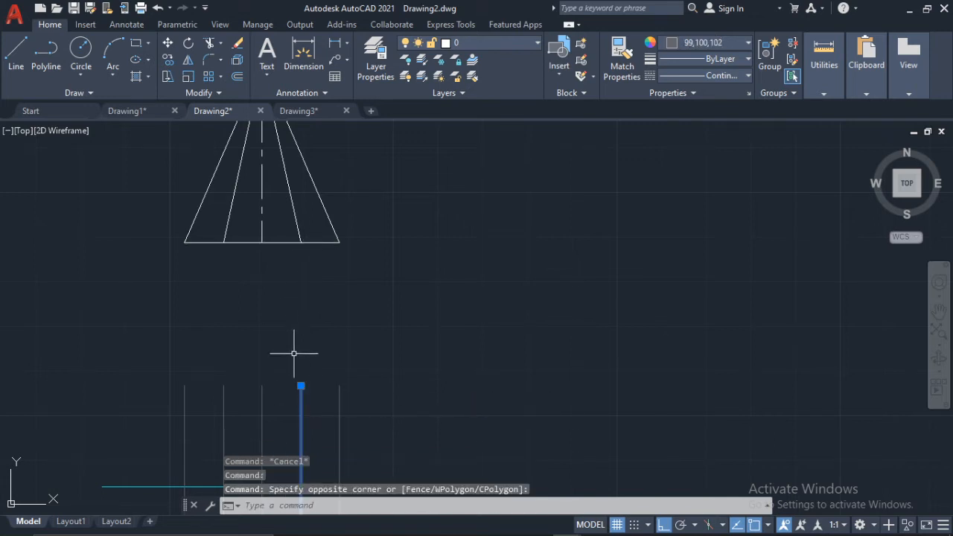
pyautogui.click(300, 385)
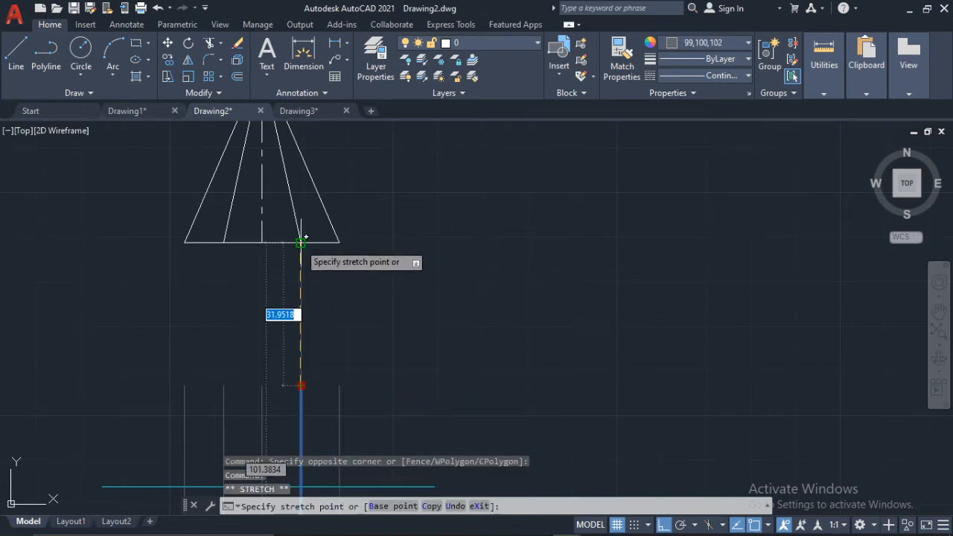
pyautogui.click(301, 242)
pyautogui.press('Escape')
# Step: Stretch the upper end of the projection line from D to the matching outer corner of the elevation's base
pyautogui.click(330, 398)
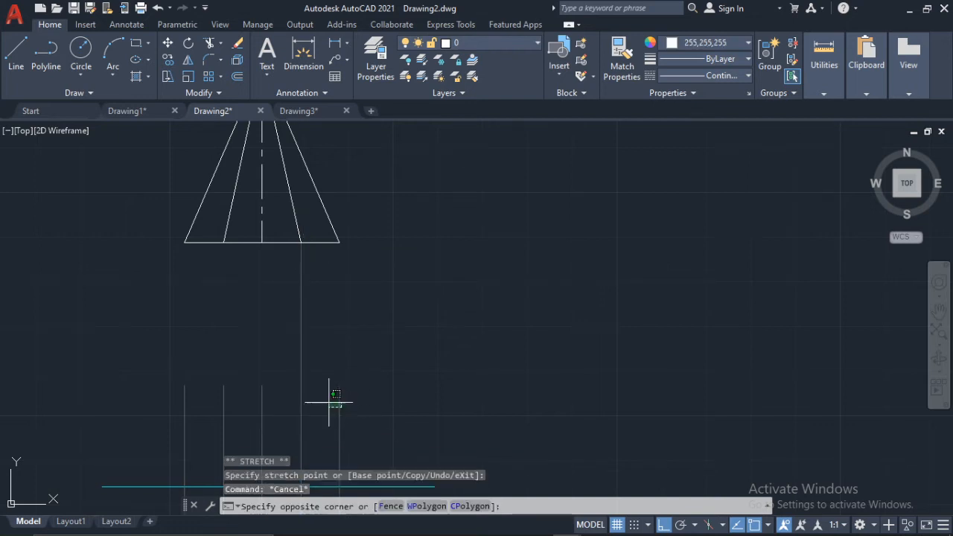
pyautogui.click(330, 390)
pyautogui.click(345, 398)
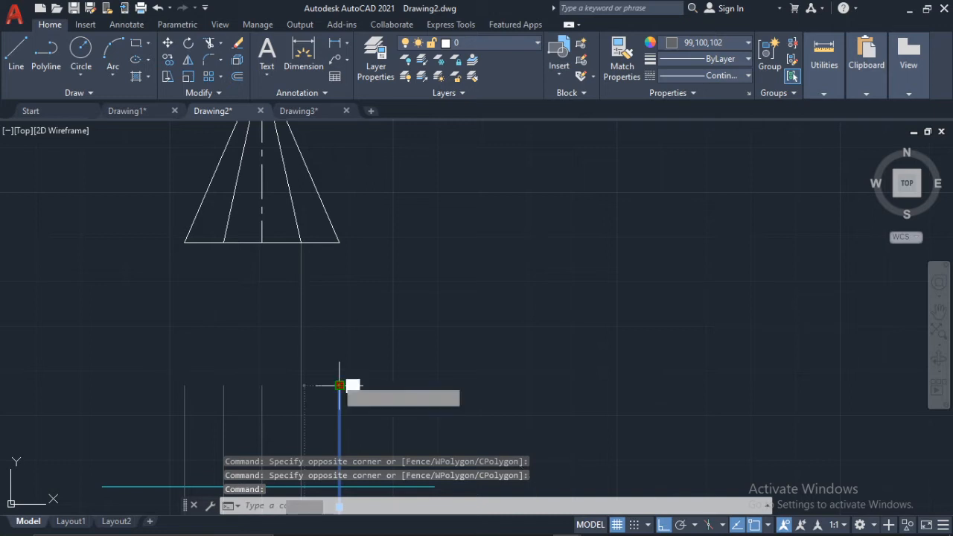
pyautogui.click(339, 386)
pyautogui.press('Escape')
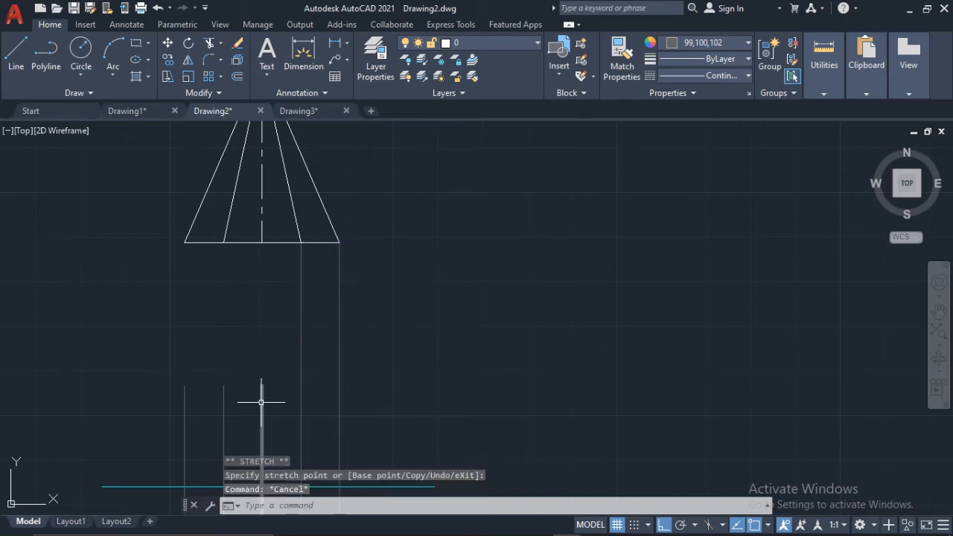
# Step: Stretch the projection lines from O and from B and F up to their points on the elevation's base line
pyautogui.click(261, 397)
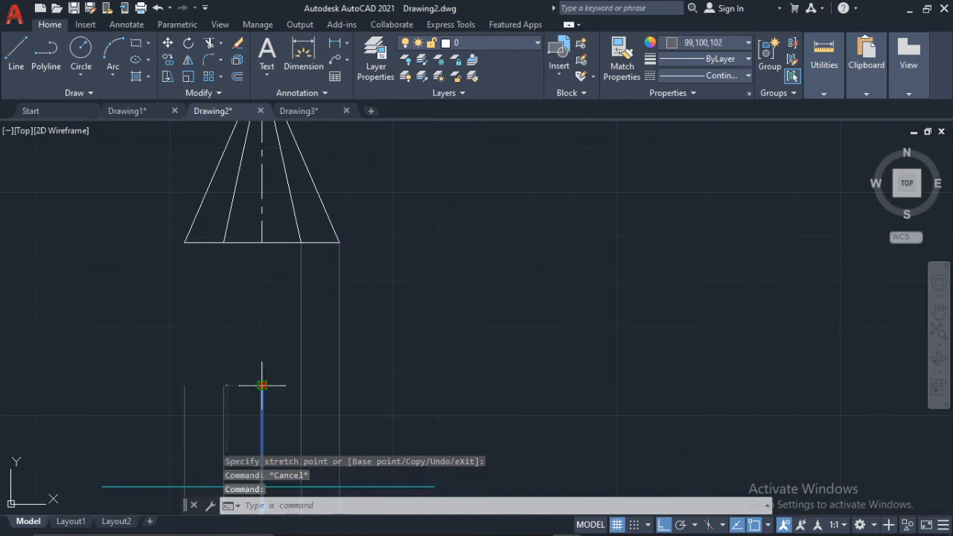
pyautogui.click(261, 385)
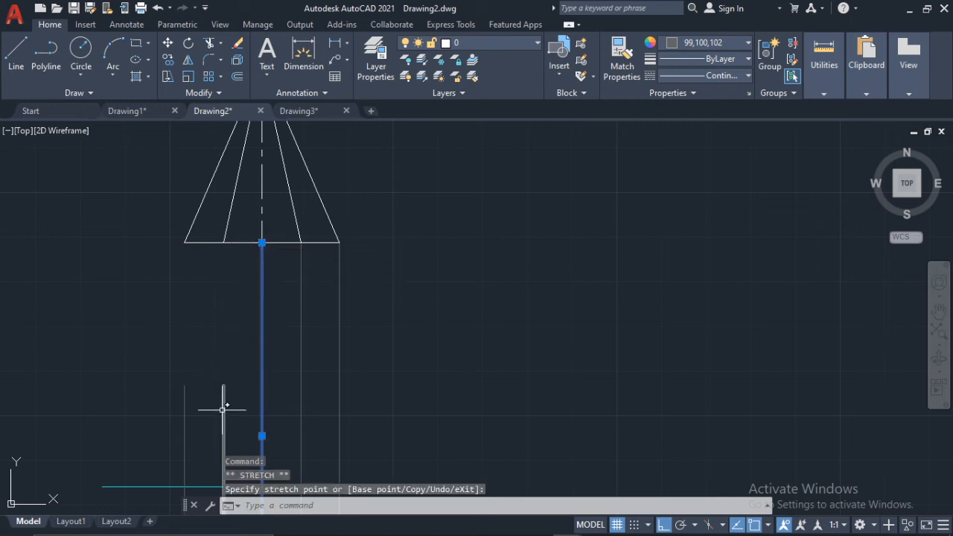
pyautogui.press('Escape')
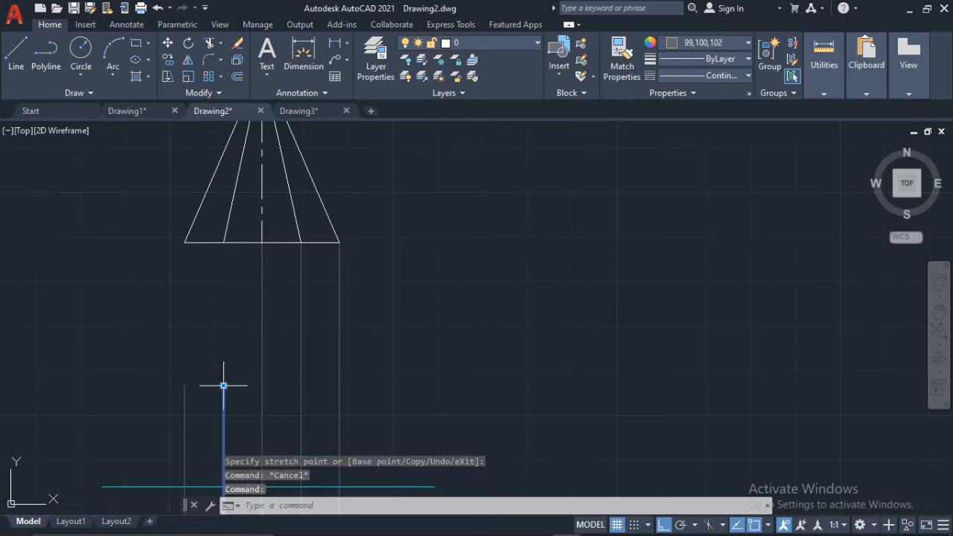
pyautogui.click(223, 385)
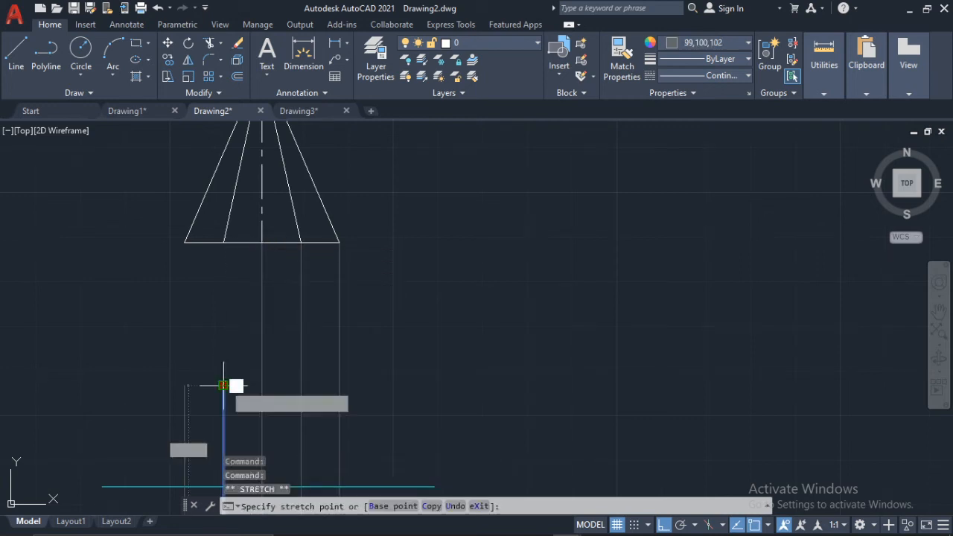
pyautogui.click(223, 242)
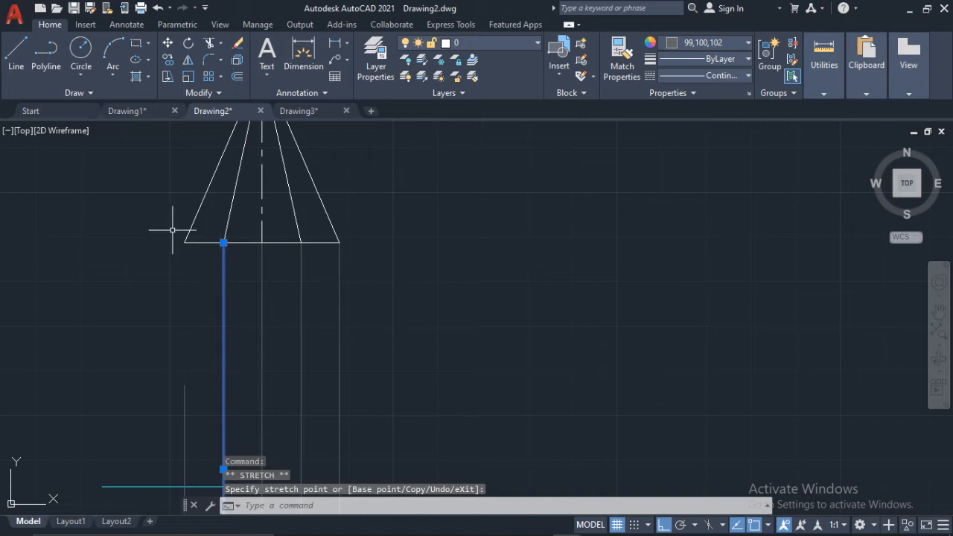
# Step: Stretch the upper end of the projection line from A to the matching outer corner of the elevation's base
pyautogui.click(183, 435)
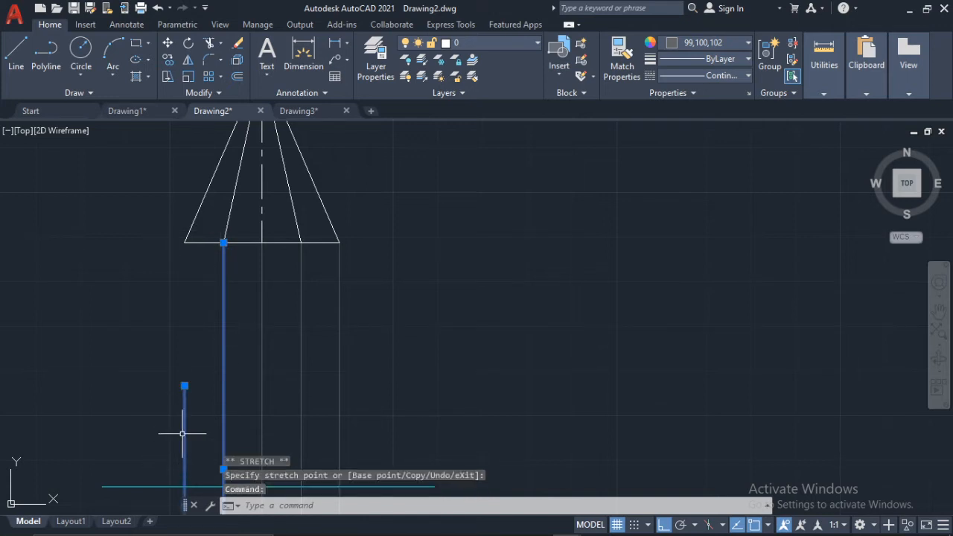
pyautogui.click(185, 386)
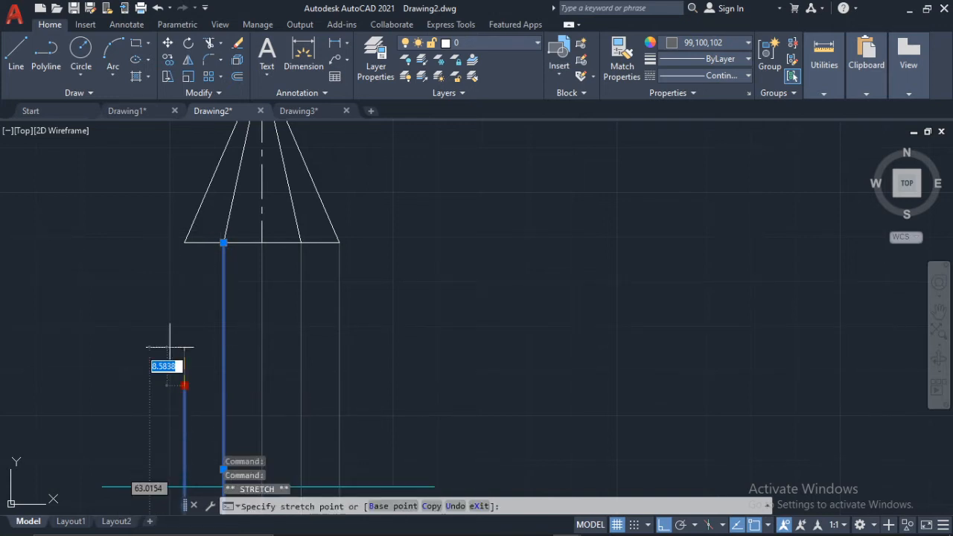
pyautogui.click(193, 242)
pyautogui.press('Escape')
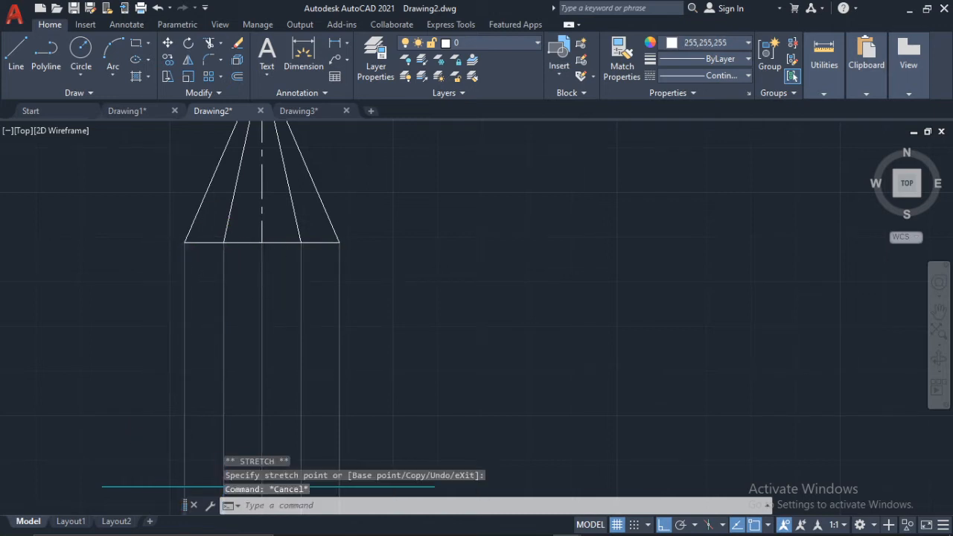
# Step: Copy the plan's label F to both ends of the cyan reference line, with ortho mode and object snap turned off
pyautogui.scroll(-4, 242, 245)
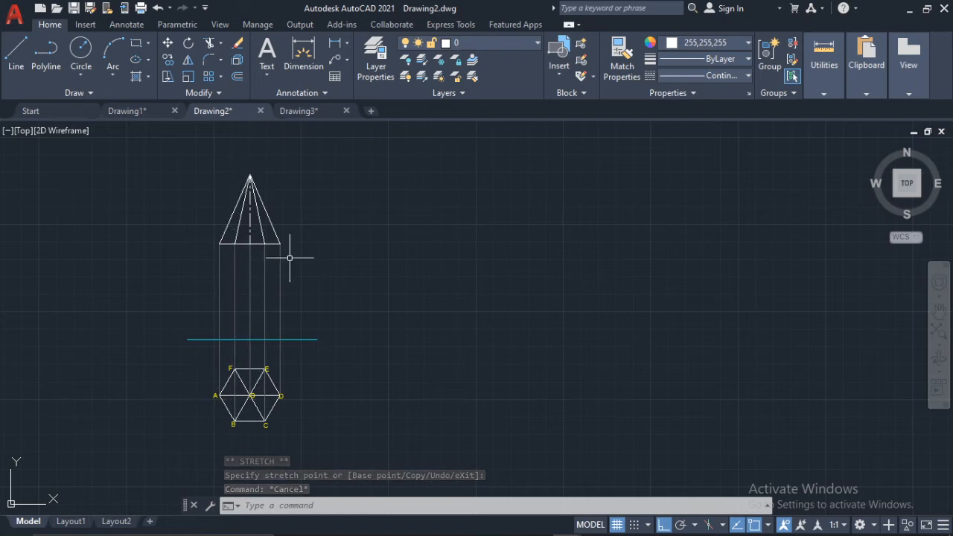
pyautogui.moveTo(288, 256)
pyautogui.mouseDown(button='middle')
pyautogui.moveTo(298, 304)
pyautogui.moveTo(334, 354)
pyautogui.mouseUp(button='middle')
pyautogui.scroll(1, 335, 315)
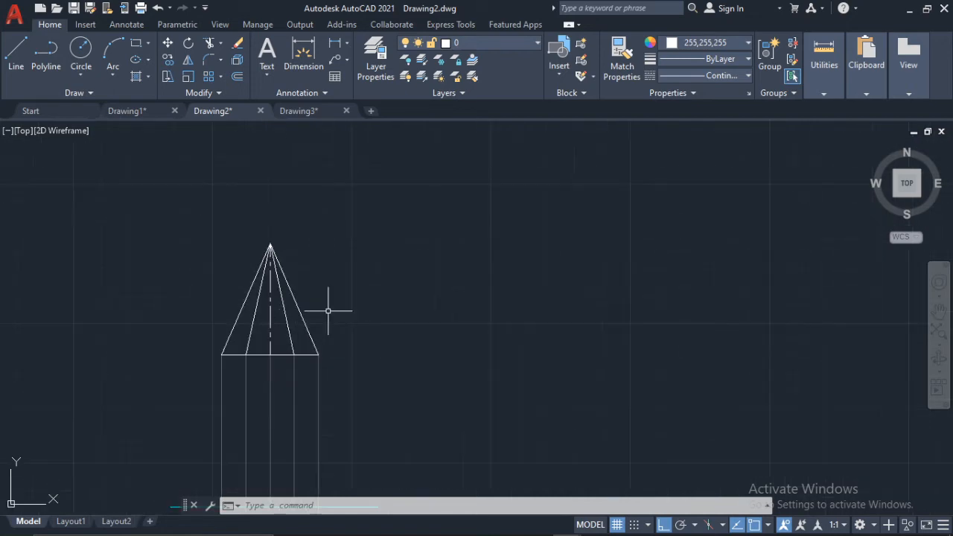
pyautogui.scroll(-3, 328, 311)
pyautogui.scroll(4, 290, 395)
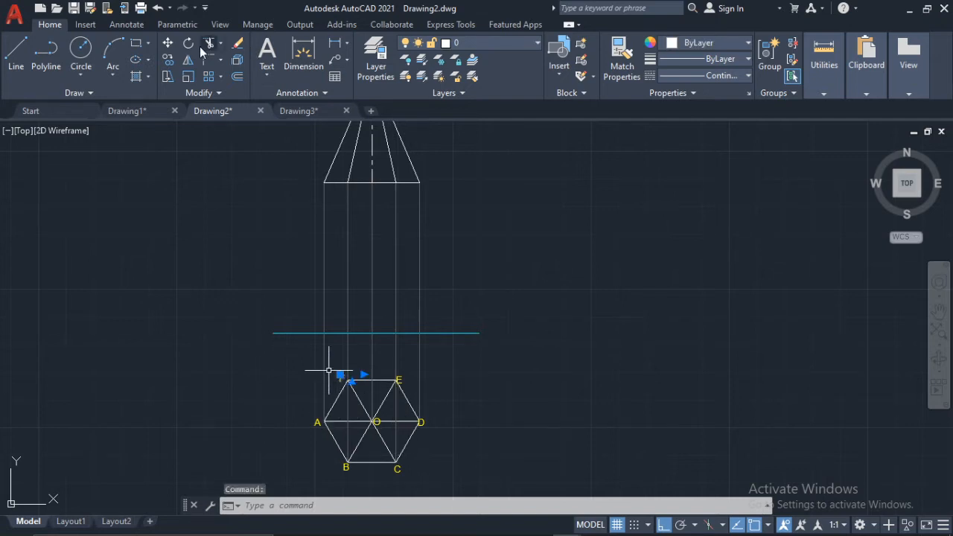
pyautogui.click(168, 61)
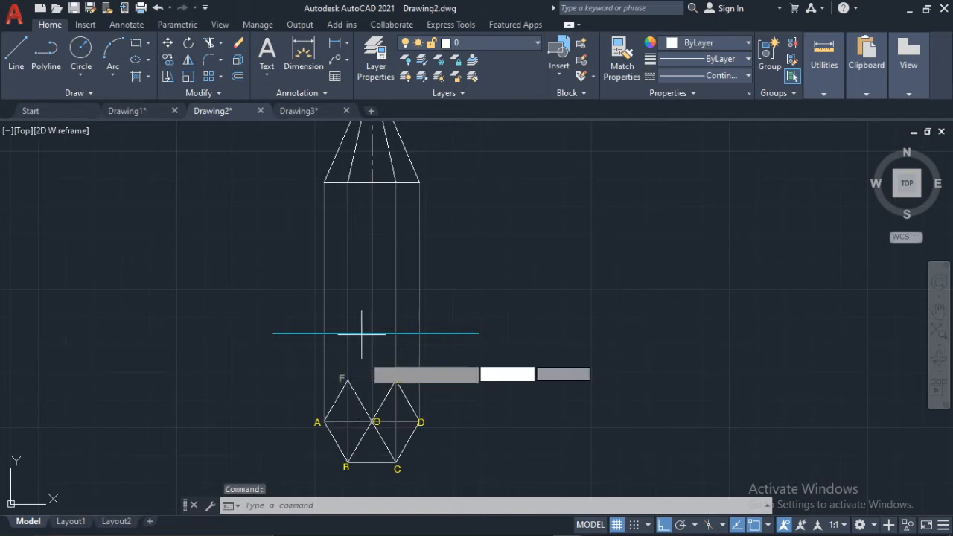
pyautogui.click(342, 381)
pyautogui.click(662, 526)
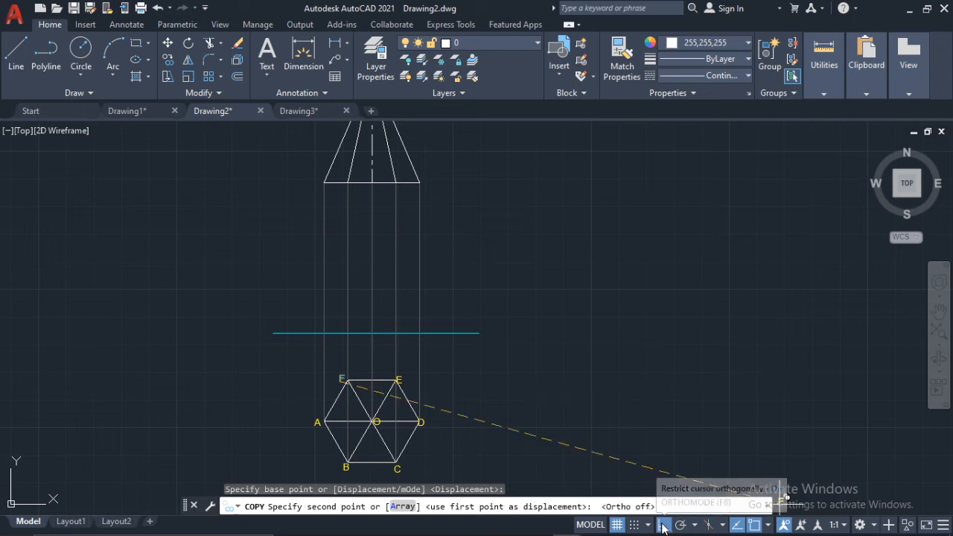
pyautogui.scroll(2, 284, 343)
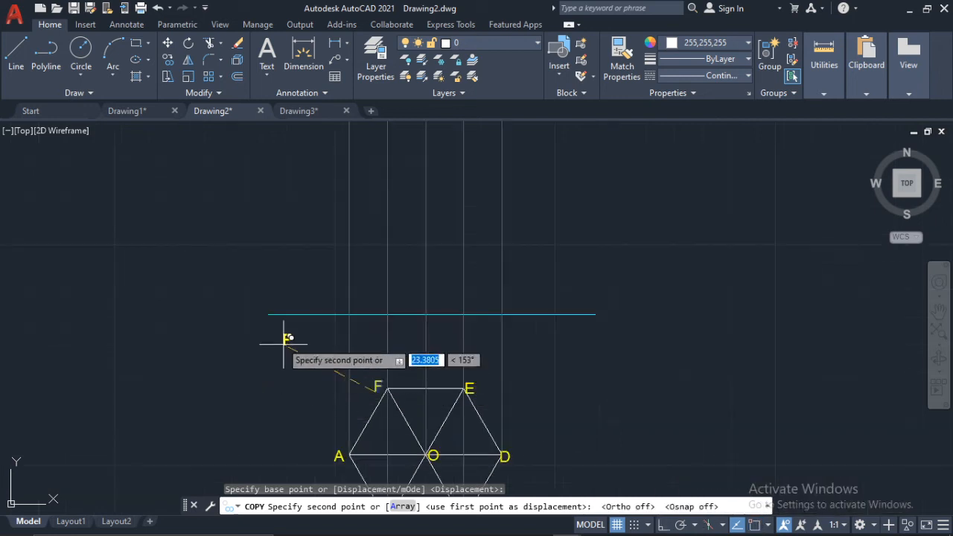
pyautogui.click(262, 315)
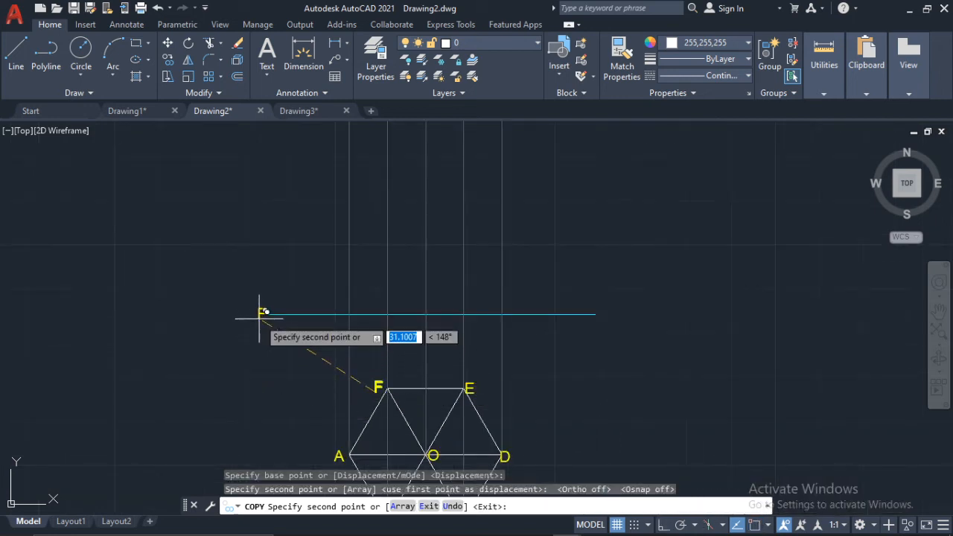
pyautogui.click(600, 321)
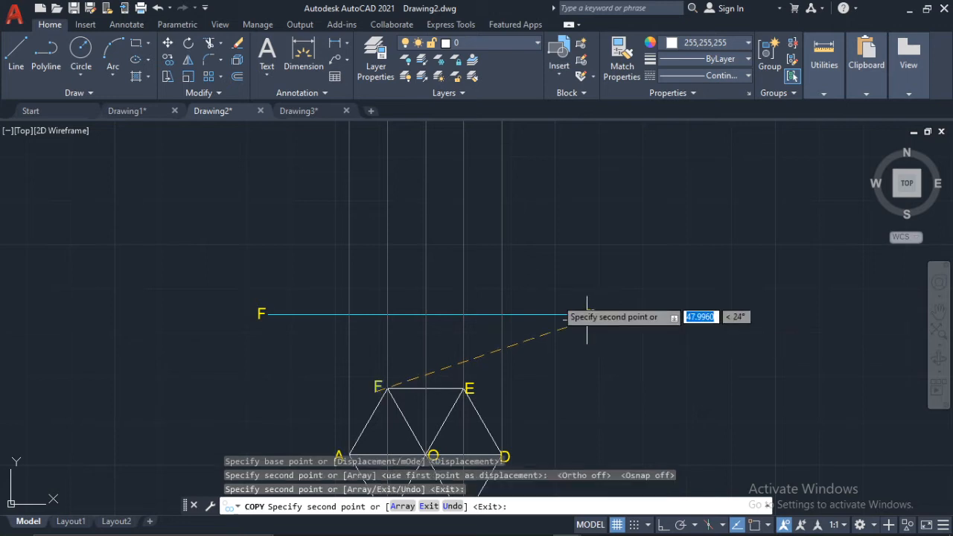
# Step: Copy label F below the elevation's left base corner and to both sides of the foot of the neighbouring inner edge
pyautogui.scroll(-1, 498, 254)
pyautogui.moveTo(498, 253); pyautogui.dragTo(523, 425, button='middle')
pyautogui.scroll(1, 408, 279)
pyautogui.scroll(3, 462, 322)
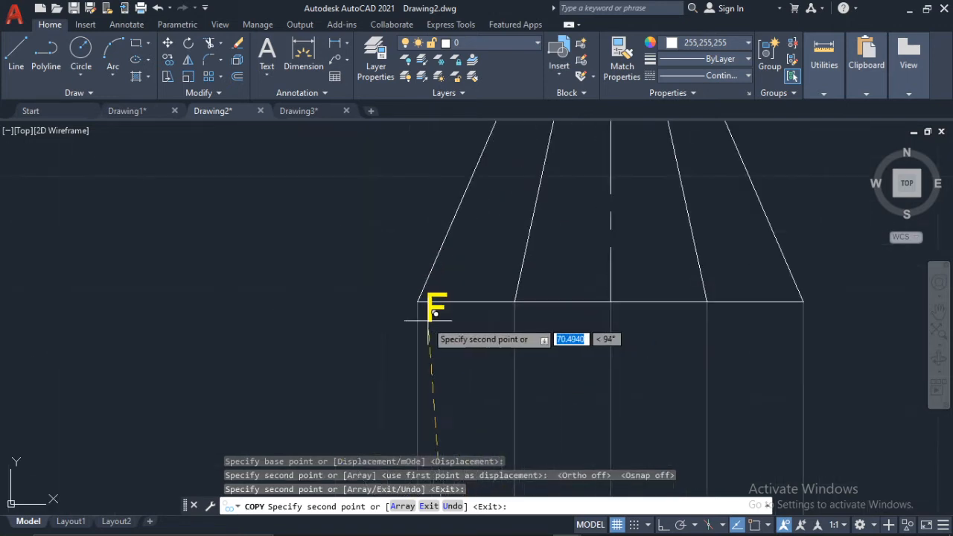
pyautogui.click(414, 333)
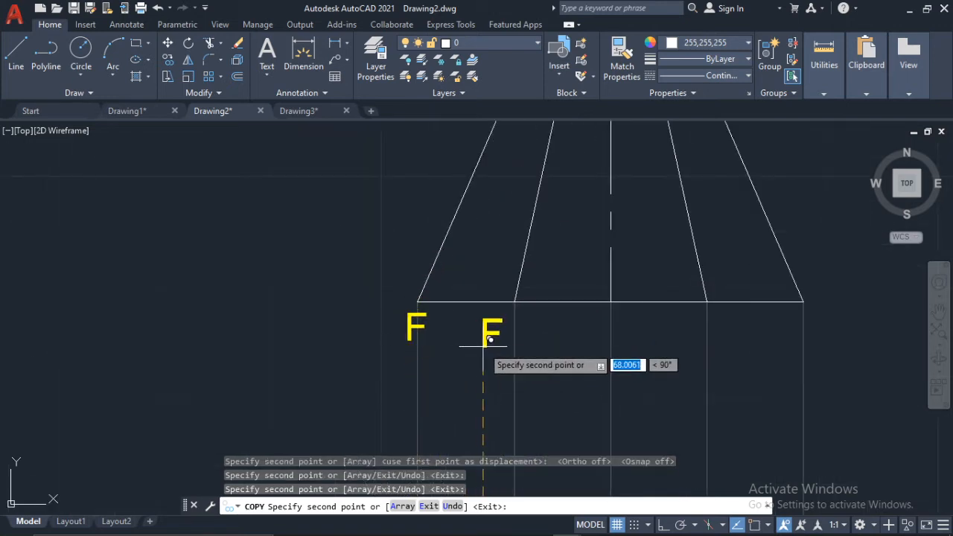
pyautogui.click(490, 332)
pyautogui.click(532, 337)
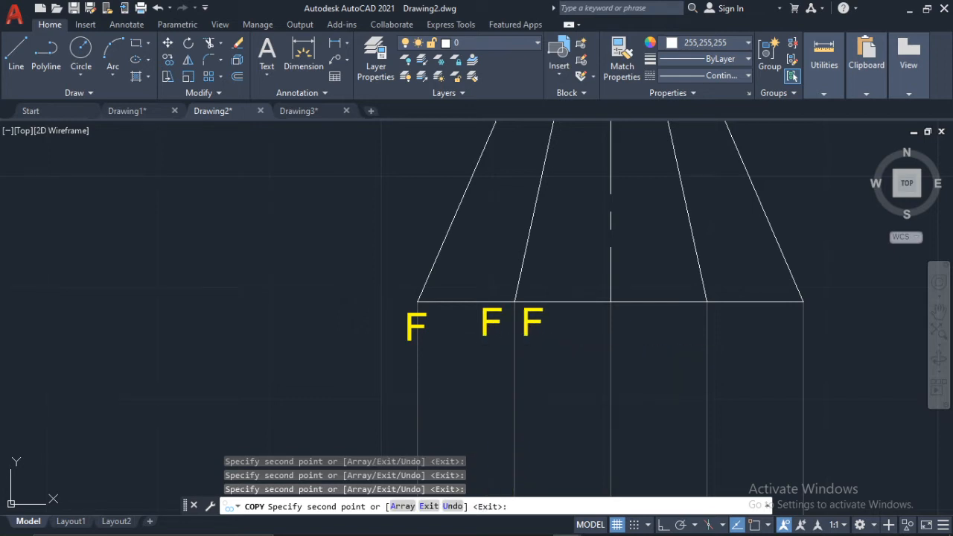
# Step: Copy label F to both sides of the right inner edge's foot and beside the right corner of the elevation's base
pyautogui.rightClick(563, 341)
pyautogui.click(599, 314)
pyautogui.rightClick(599, 314)
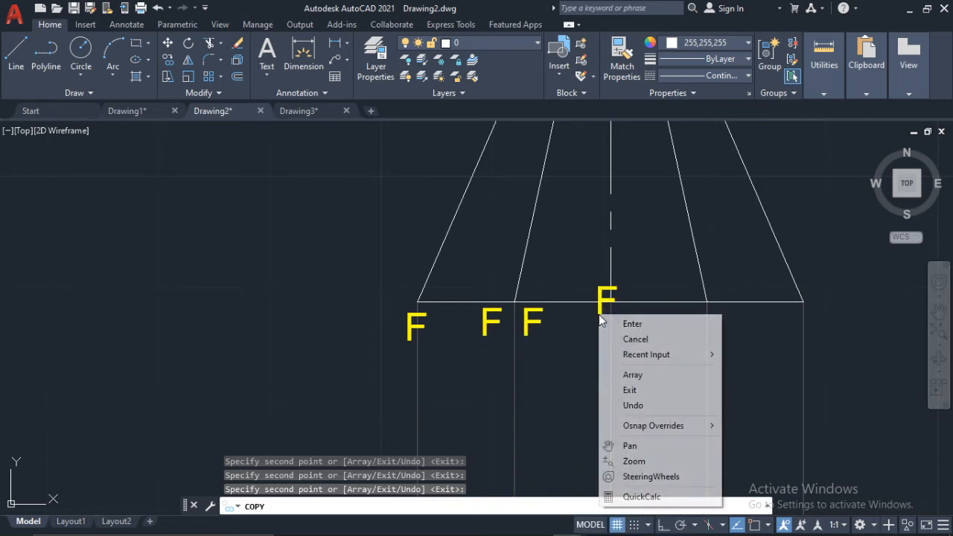
pyautogui.click(575, 347)
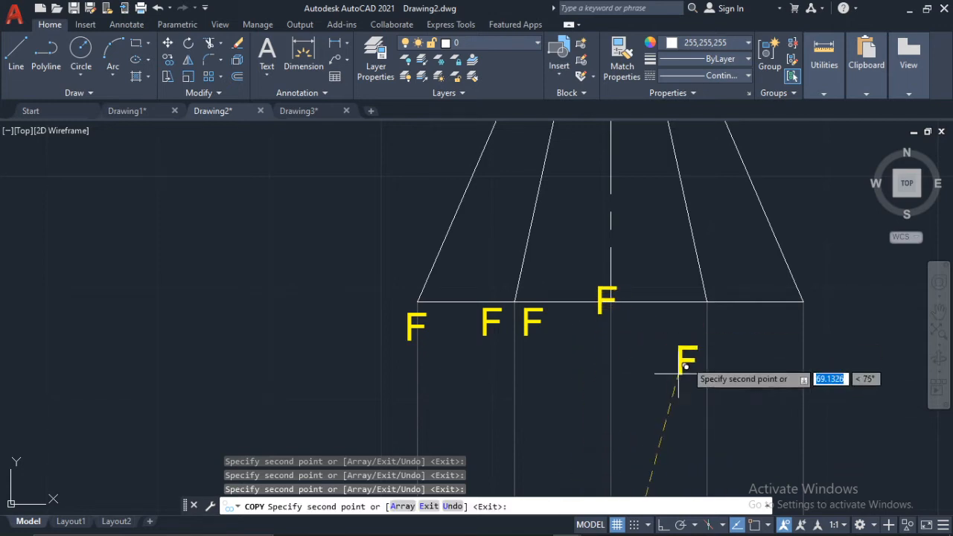
pyautogui.click(690, 330)
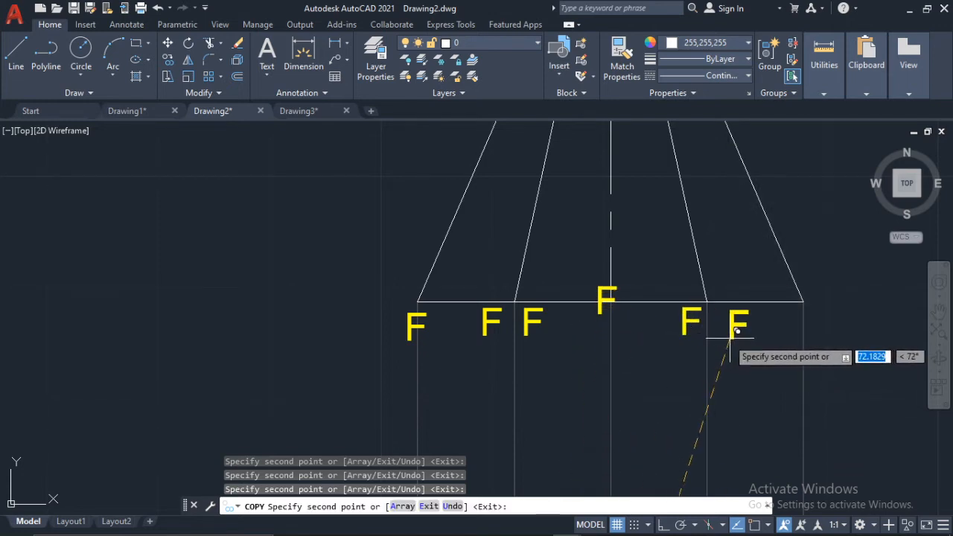
pyautogui.rightClick(725, 339)
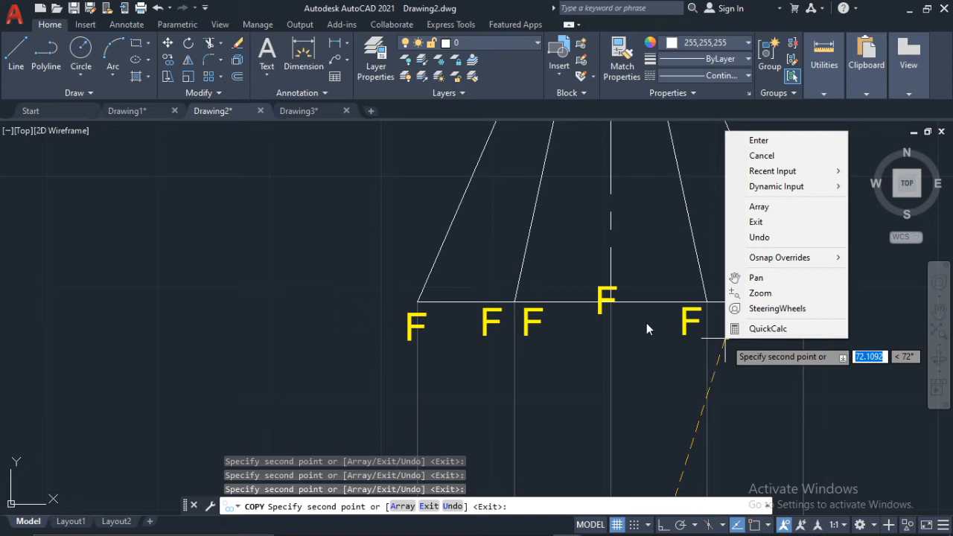
pyautogui.click(651, 406)
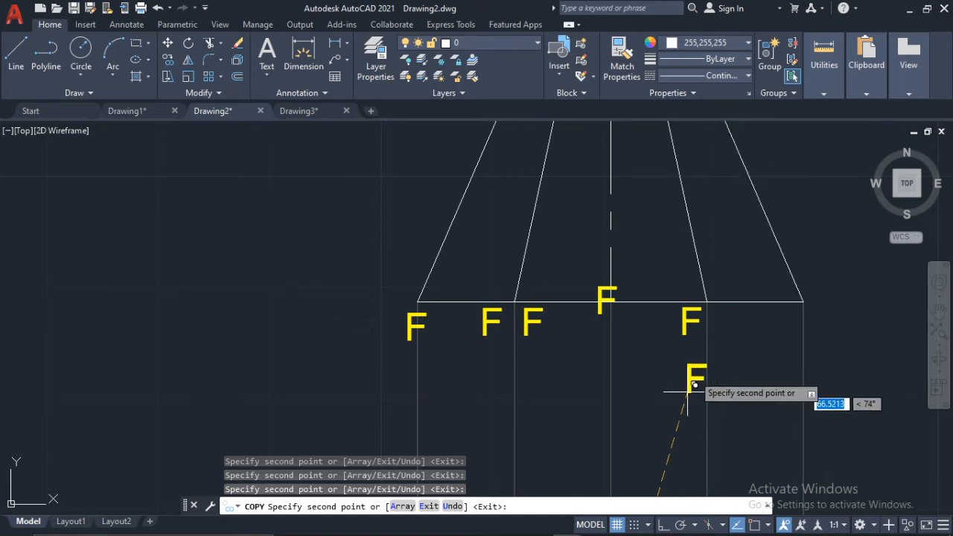
pyautogui.click(728, 330)
pyautogui.rightClick(749, 282)
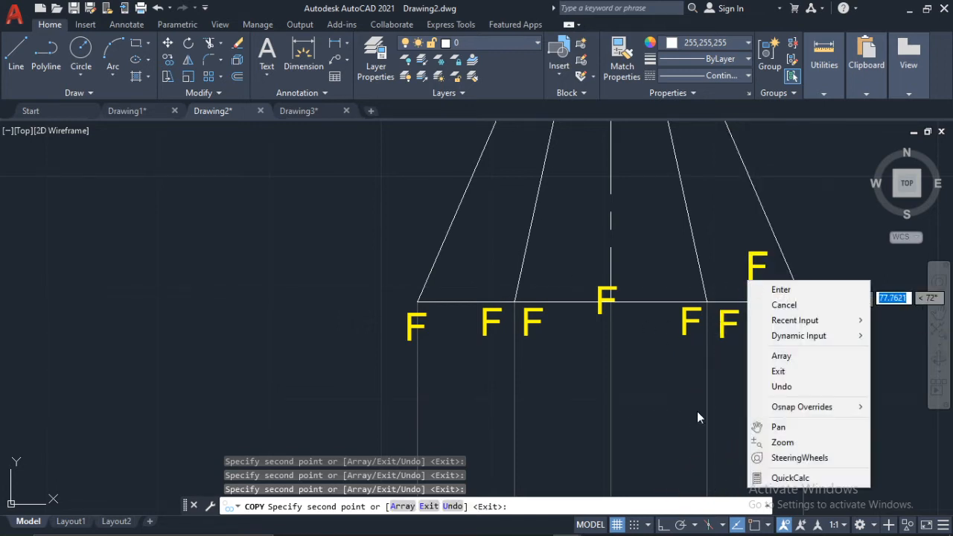
pyautogui.click(749, 191)
# Step: Copy label F to just above the elevation's apex and end the Copy command
pyautogui.moveTo(667, 217); pyautogui.dragTo(646, 414, button='middle')
pyautogui.moveTo(640, 169); pyautogui.dragTo(589, 412, button='middle')
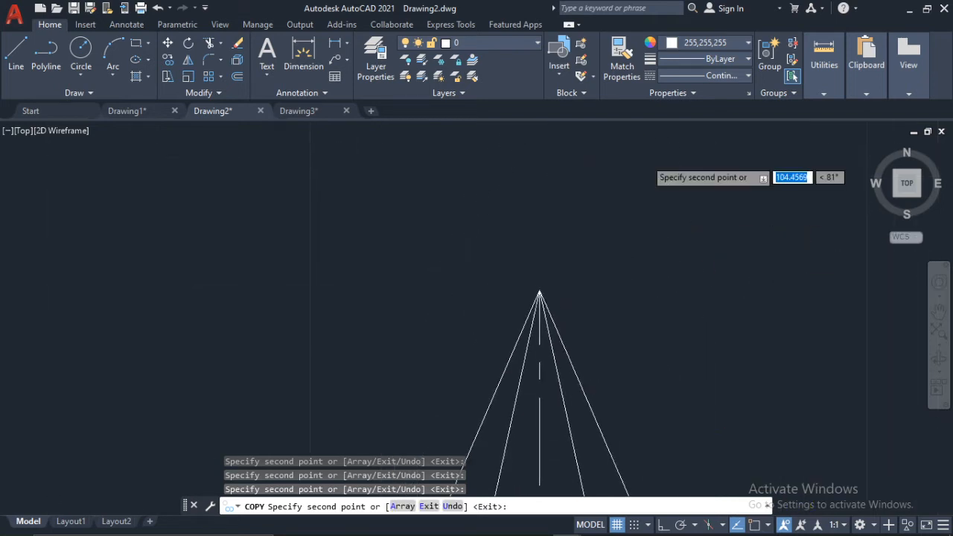
pyautogui.click(545, 293)
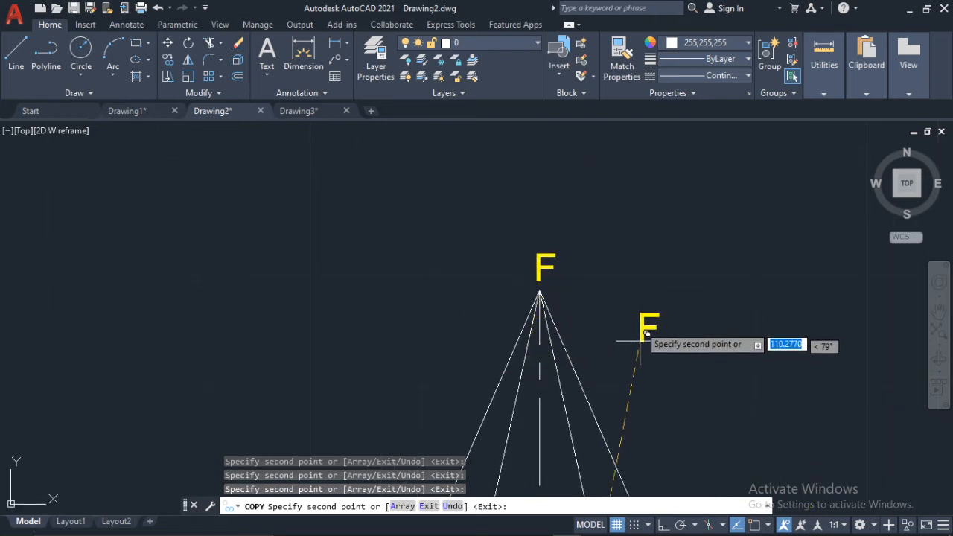
pyautogui.press('Escape')
# Step: Delete the two stray F labels on the right sloping edge and at the middle of the elevation's base line
pyautogui.moveTo(647, 325); pyautogui.dragTo(683, 330, button='middle')
pyautogui.moveTo(613, 376); pyautogui.dragTo(579, 219, button='middle')
pyautogui.scroll(2, 603, 268)
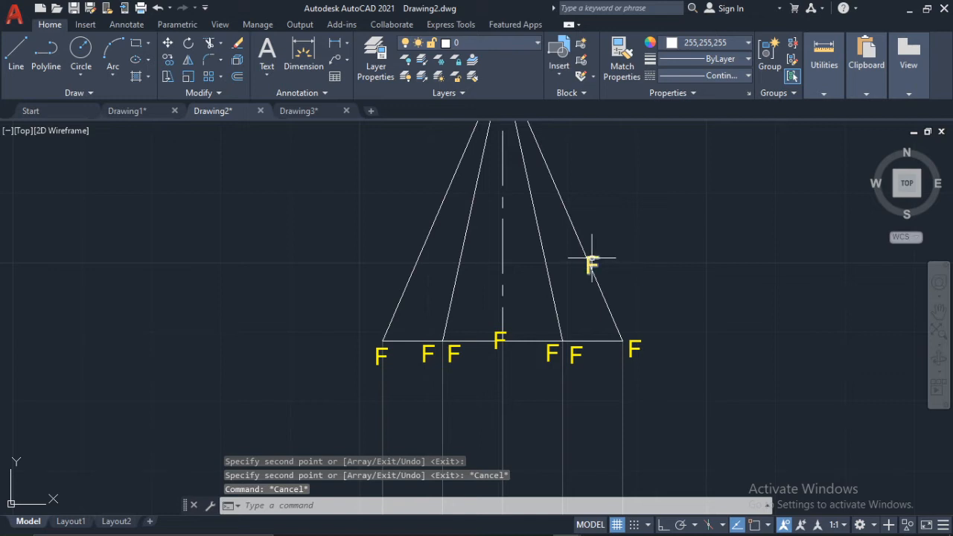
pyautogui.click(592, 261)
pyautogui.click(499, 338)
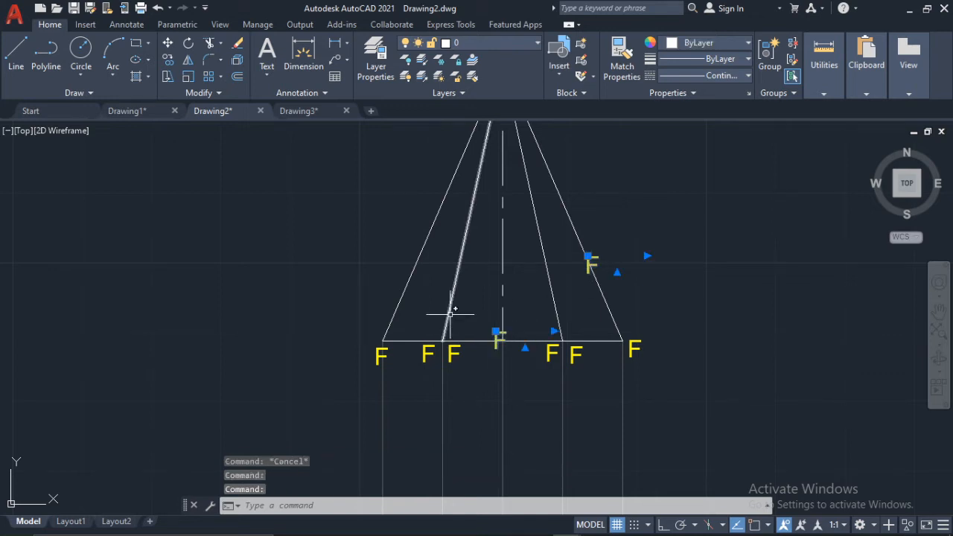
pyautogui.press('Delete')
# Step: Change the label at the left corner of the elevation's base to A
pyautogui.scroll(1, 427, 339)
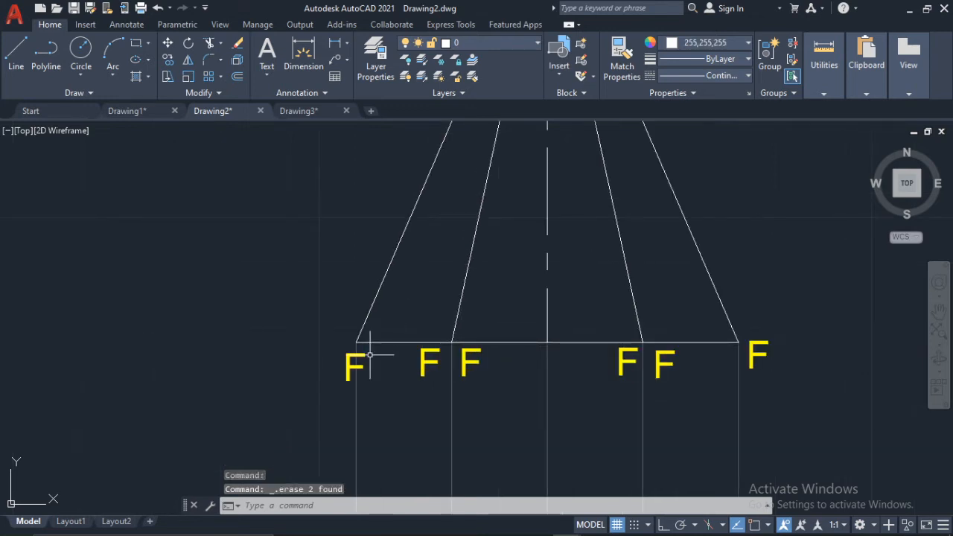
pyautogui.click(346, 358)
pyautogui.doubleClick(365, 365)
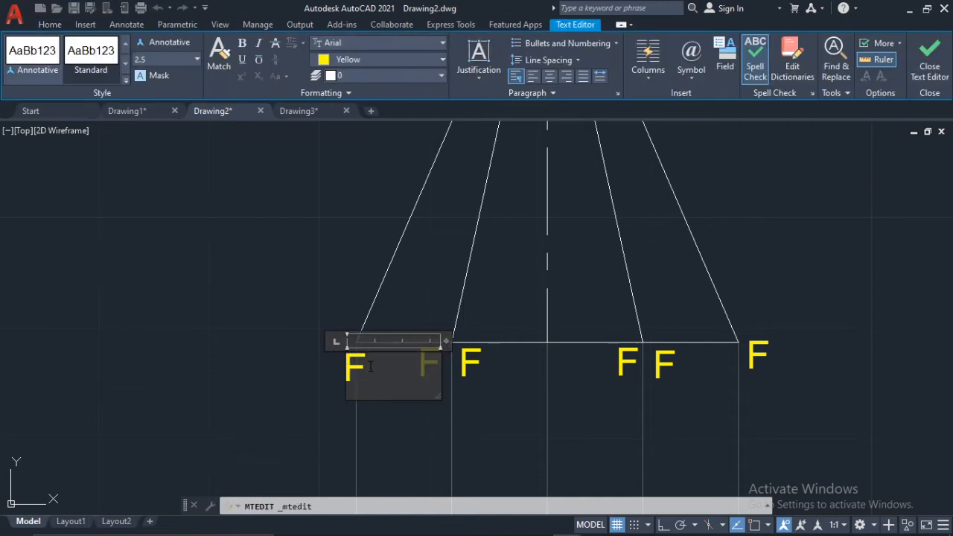
pyautogui.write('A')
pyautogui.click(308, 328)
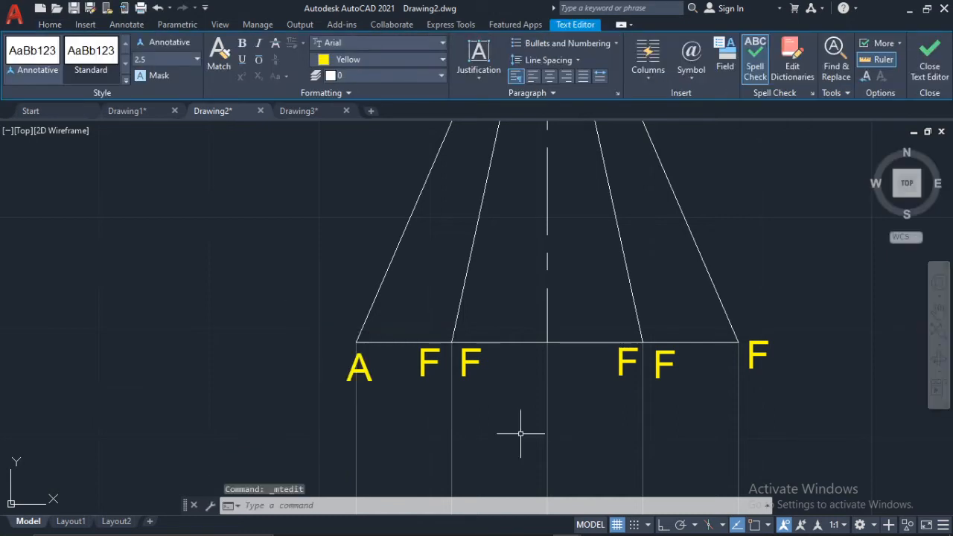
# Step: Change the label just left of the left inner edge's foot in the elevation to B
pyautogui.click(429, 360)
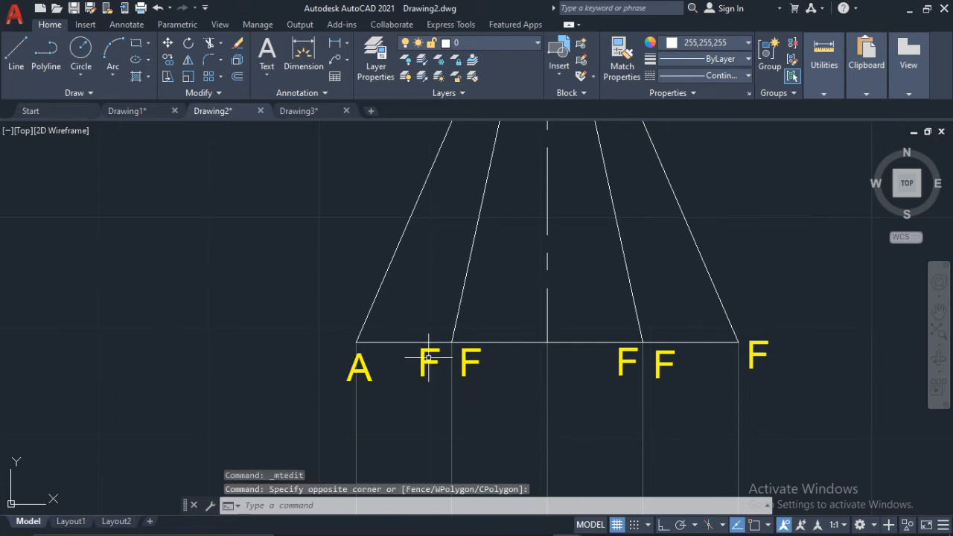
pyautogui.click(423, 355)
pyautogui.doubleClick(432, 364)
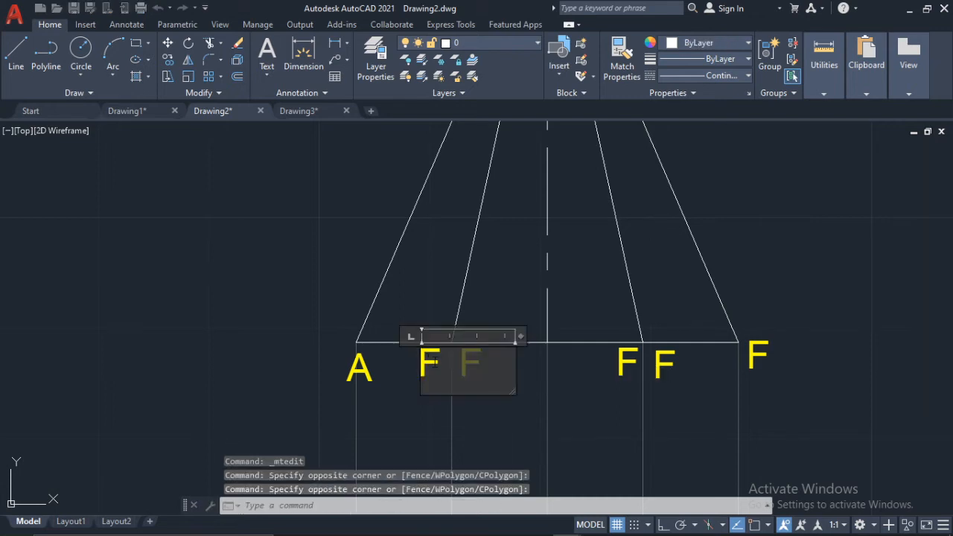
pyautogui.press('BackSpace')
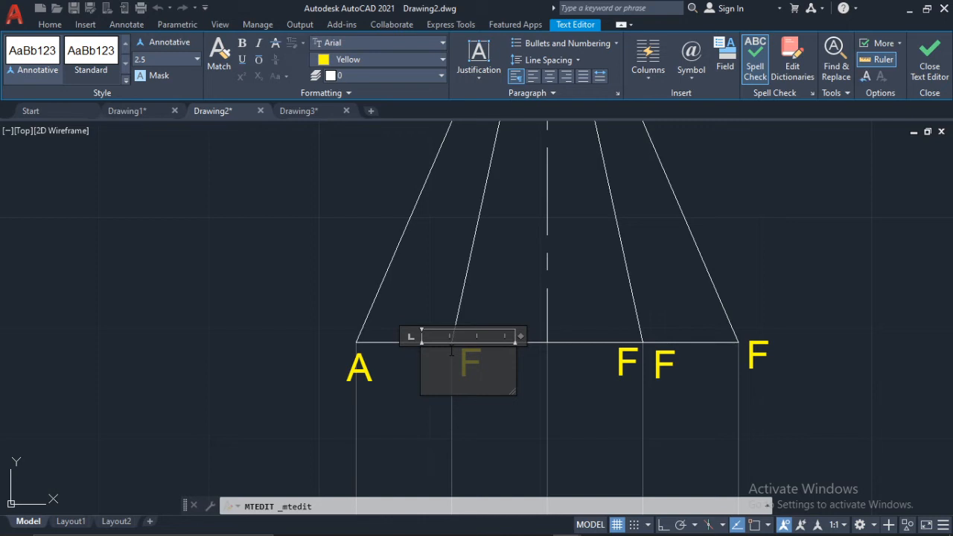
pyautogui.write('B')
pyautogui.click(428, 426)
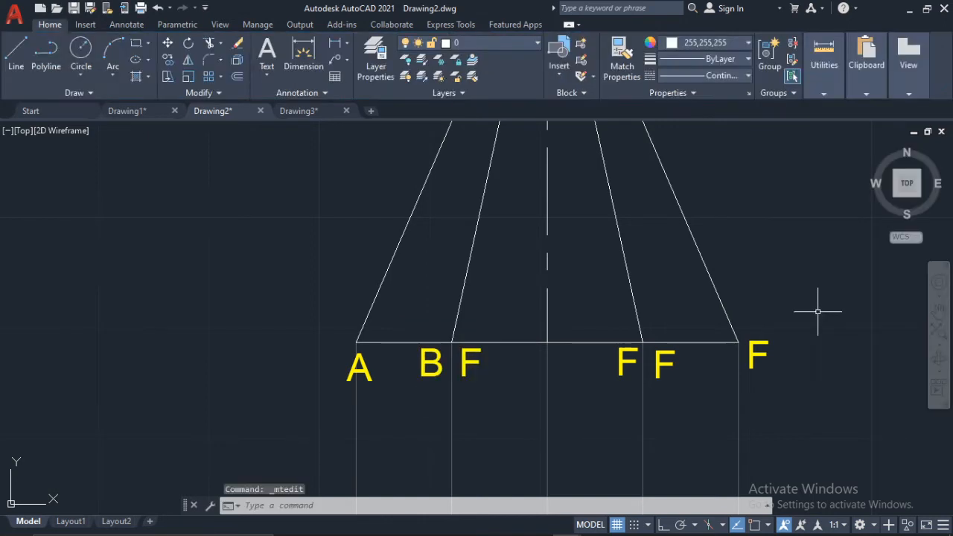
# Step: Change the label just left of the right inner edge's foot in the elevation to C
pyautogui.click(625, 362)
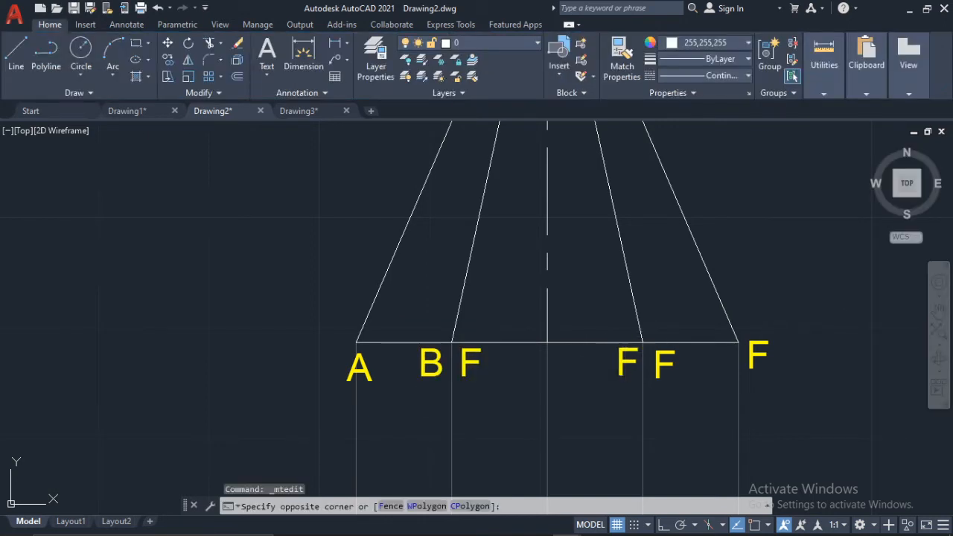
pyautogui.click(618, 351)
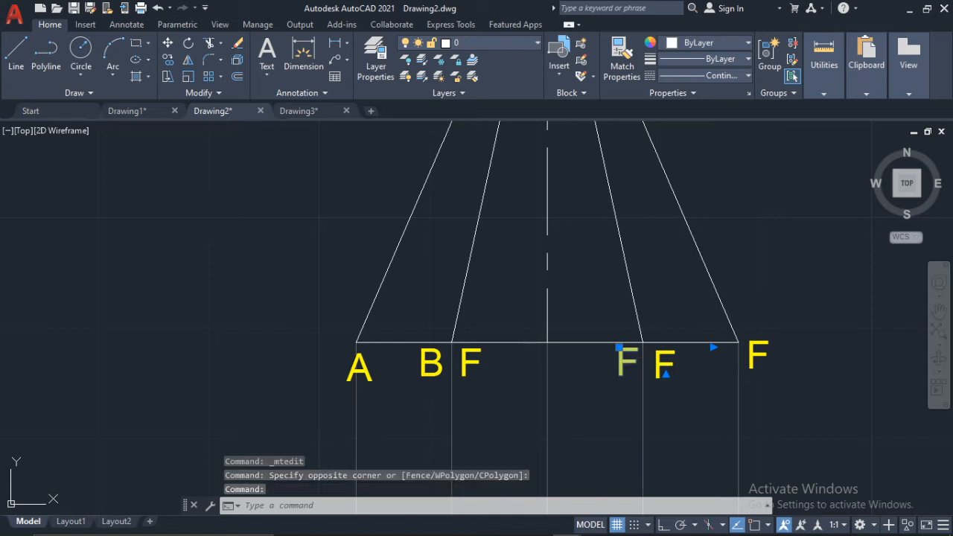
pyautogui.doubleClick(641, 359)
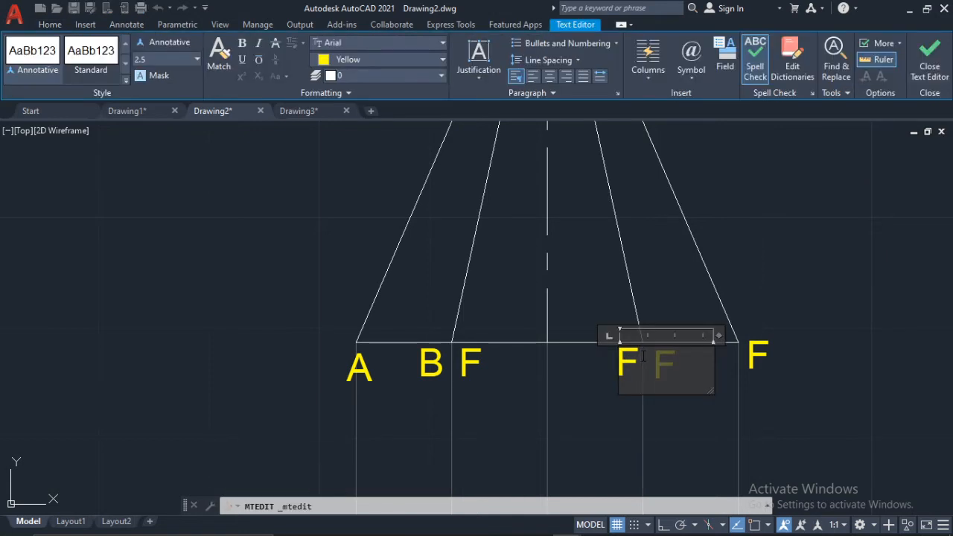
pyautogui.press('BackSpace')
pyautogui.write('C')
pyautogui.click(595, 394)
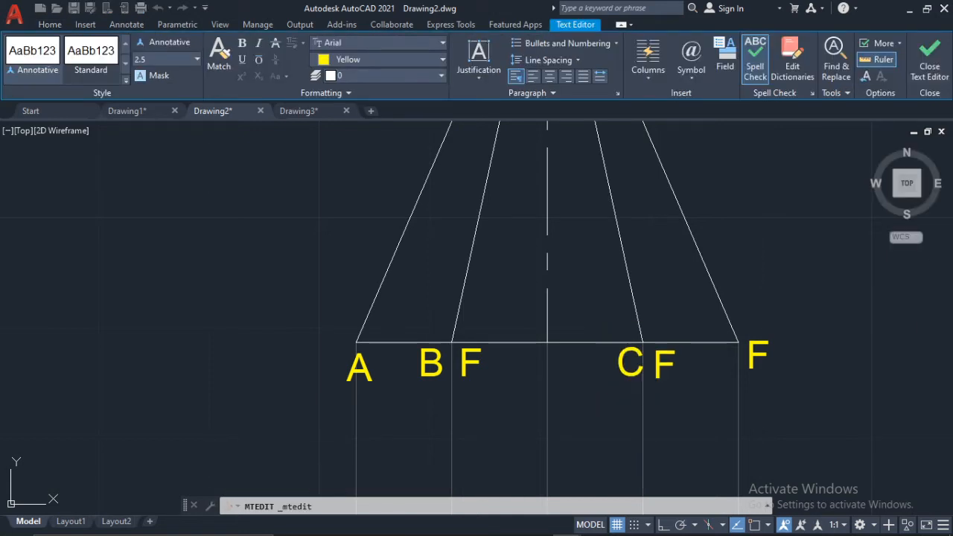
# Step: Change the label just right of the right inner edge's foot, beside C, to E
pyautogui.click(666, 346)
pyautogui.doubleClick(671, 363)
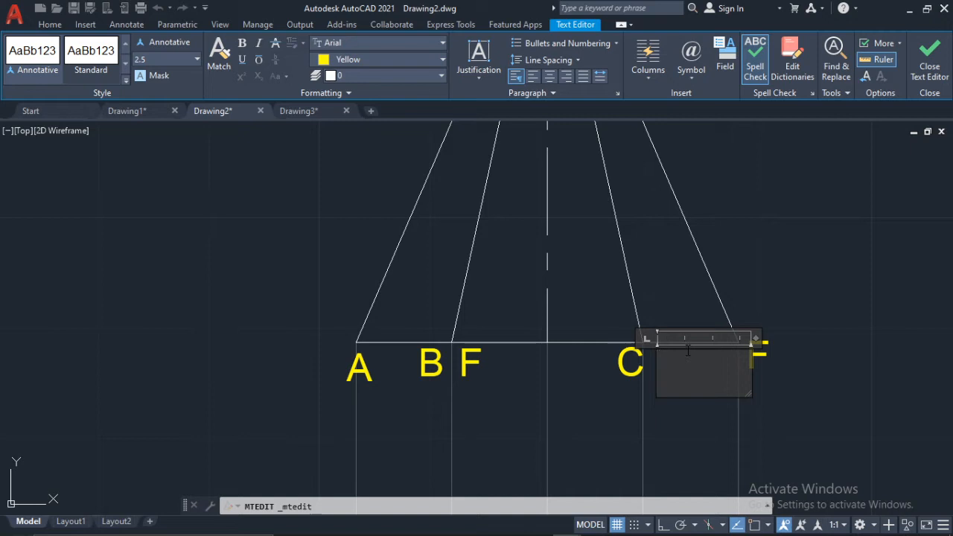
pyautogui.click(585, 395)
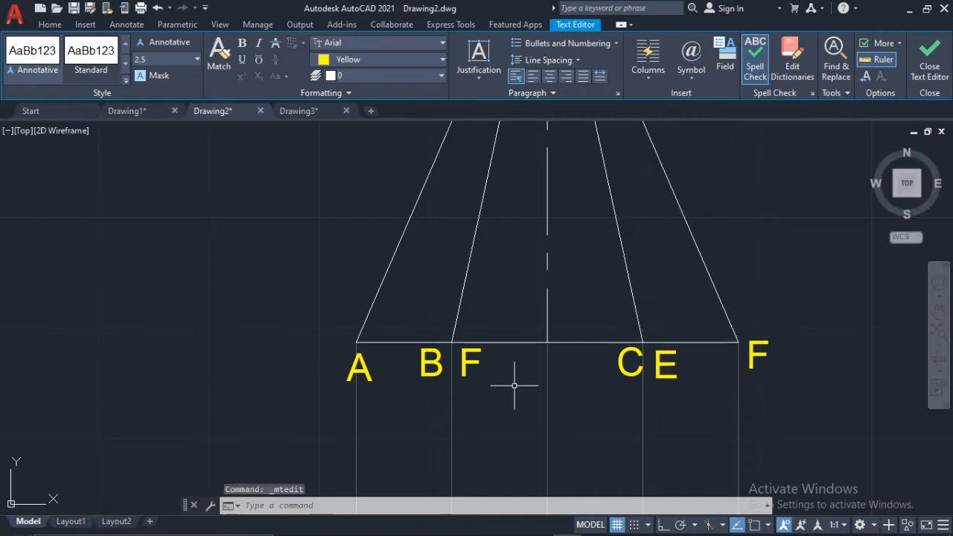
# Step: Change the label at the right corner of the elevation's base to D
pyautogui.click(757, 353)
pyautogui.click(757, 352)
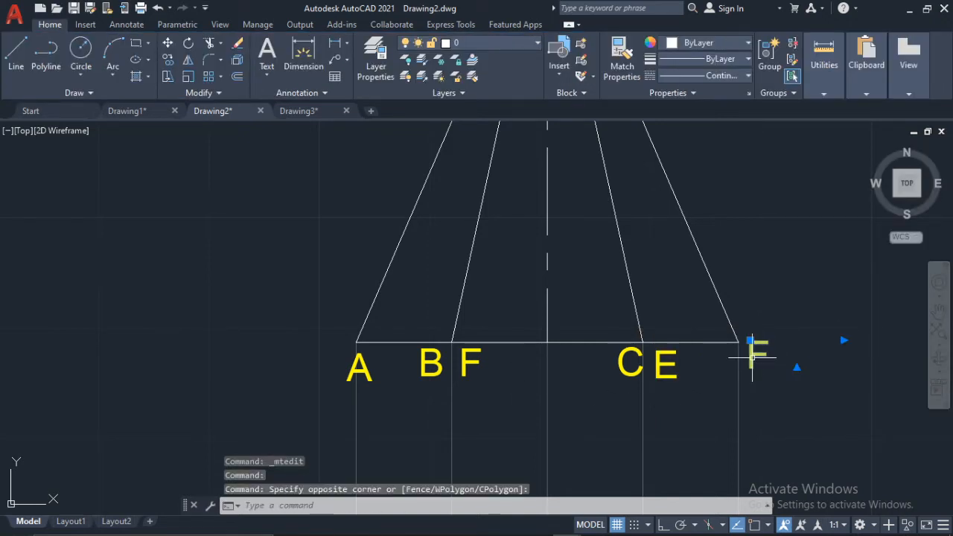
pyautogui.doubleClick(757, 355)
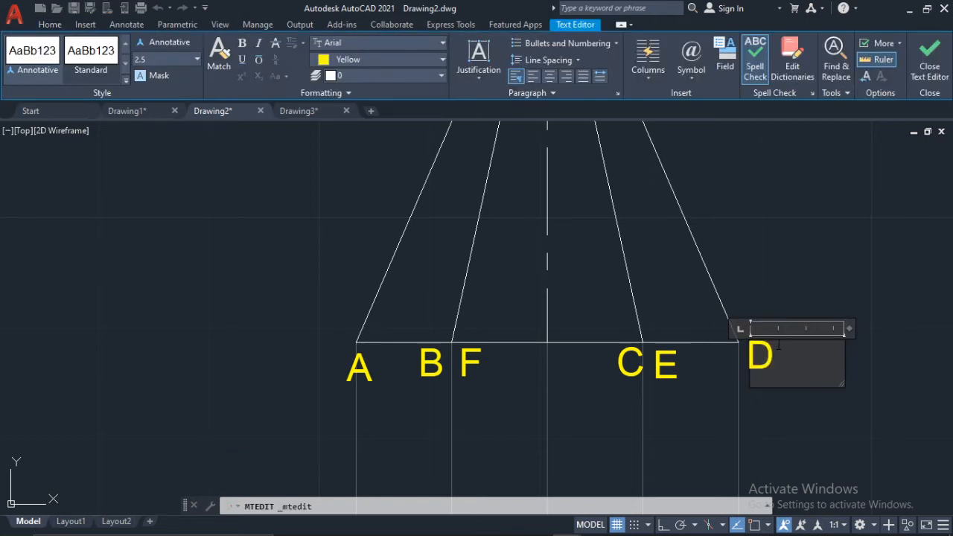
pyautogui.write('D')
pyautogui.click(672, 385)
# Step: Switch to the browser to examine the example's labels, inclined reference line and auxiliary plan, and return to the AutoCAD drawing
pyautogui.scroll(-6, 666, 336)
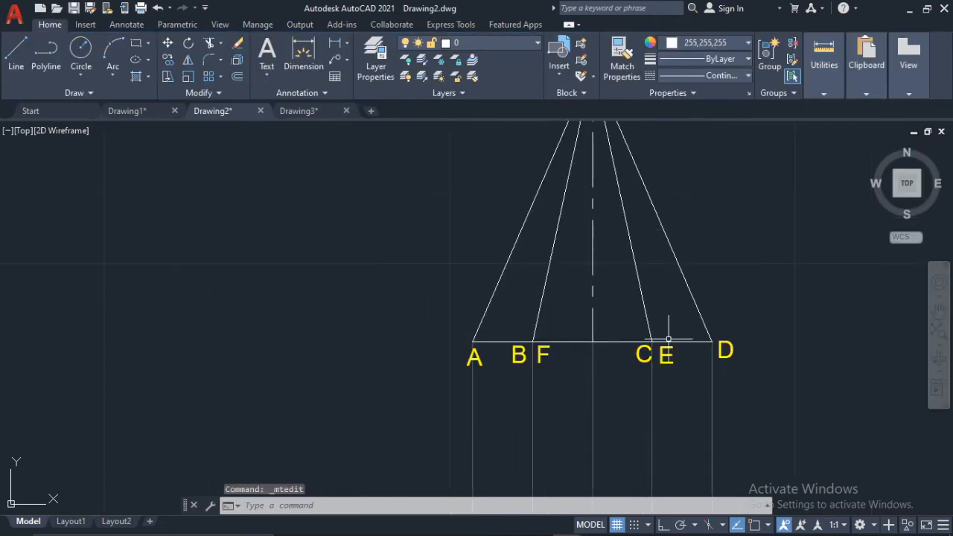
pyautogui.scroll(-3, 722, 296)
pyautogui.scroll(3, 713, 319)
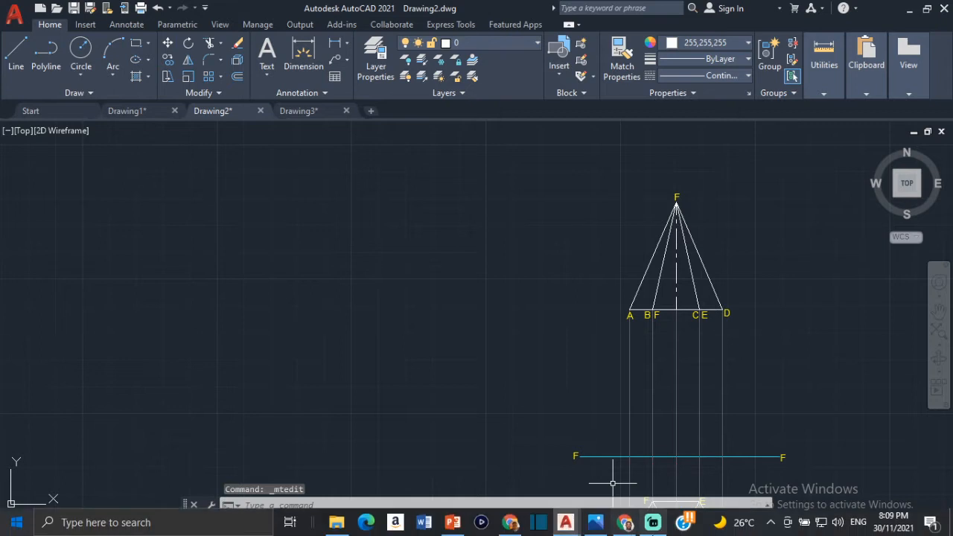
pyautogui.click(510, 522)
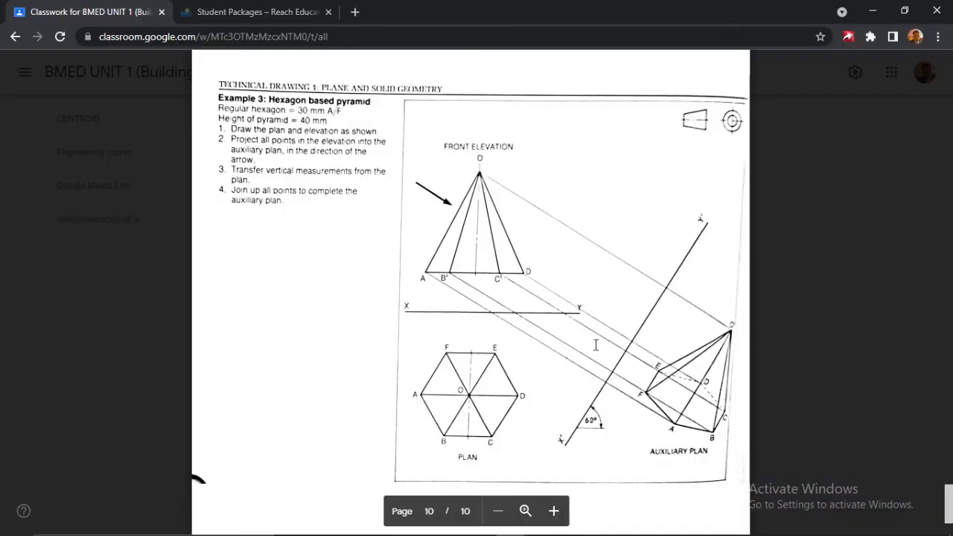
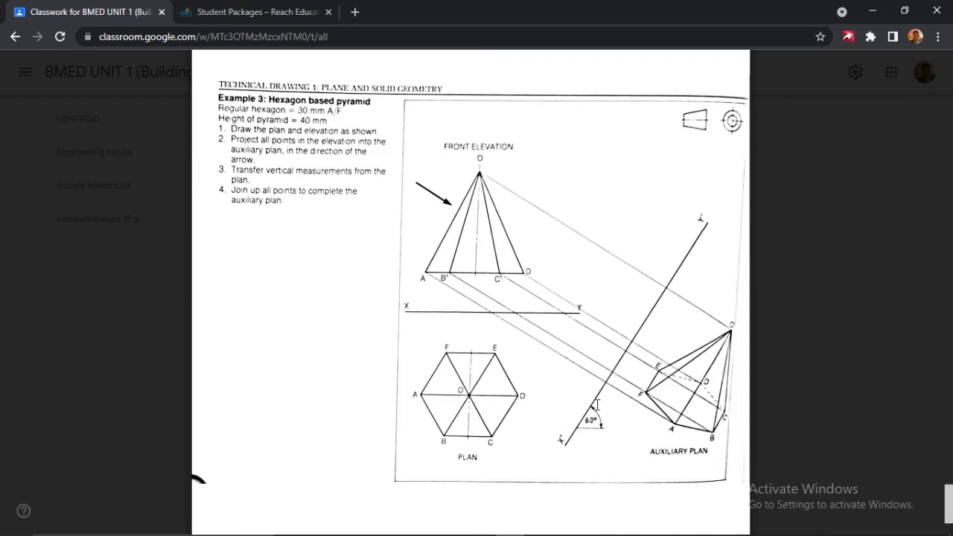
pyautogui.moveTo(628, 530)
pyautogui.click(566, 527)
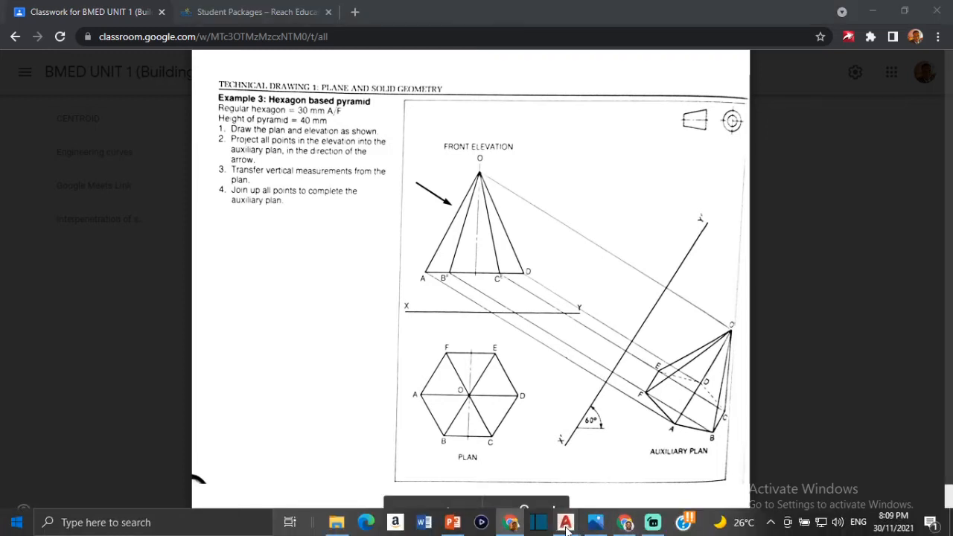
pyautogui.click(530, 462)
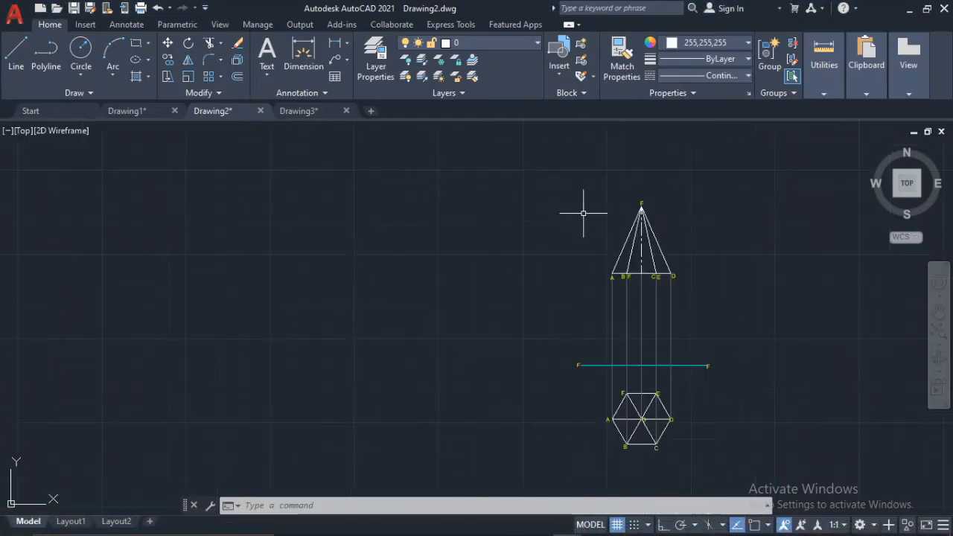
pyautogui.moveTo(672, 304); pyautogui.dragTo(653, 261, button='middle')
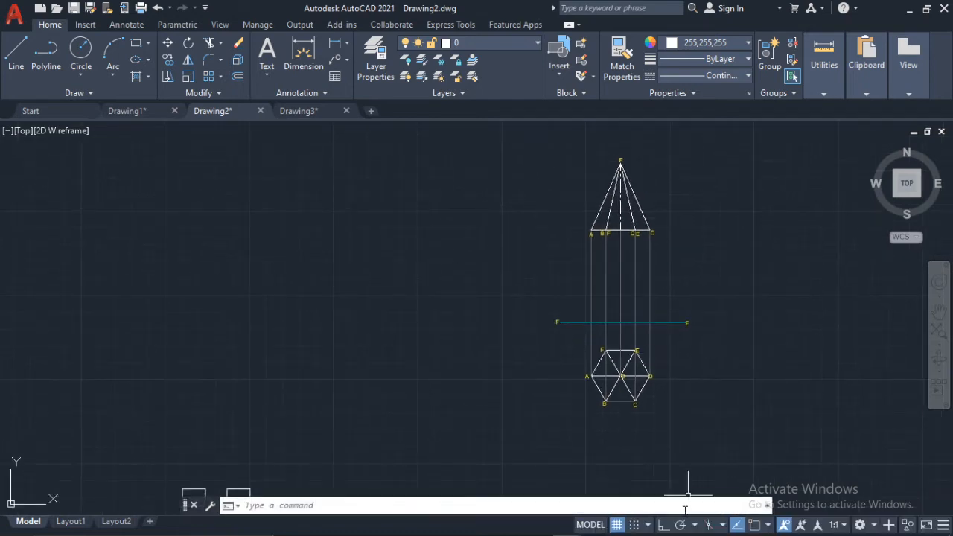
# Step: Turn on polar tracking and check in the drafting settings that its increment angle is 30°
pyautogui.click(685, 525)
pyautogui.click(695, 525)
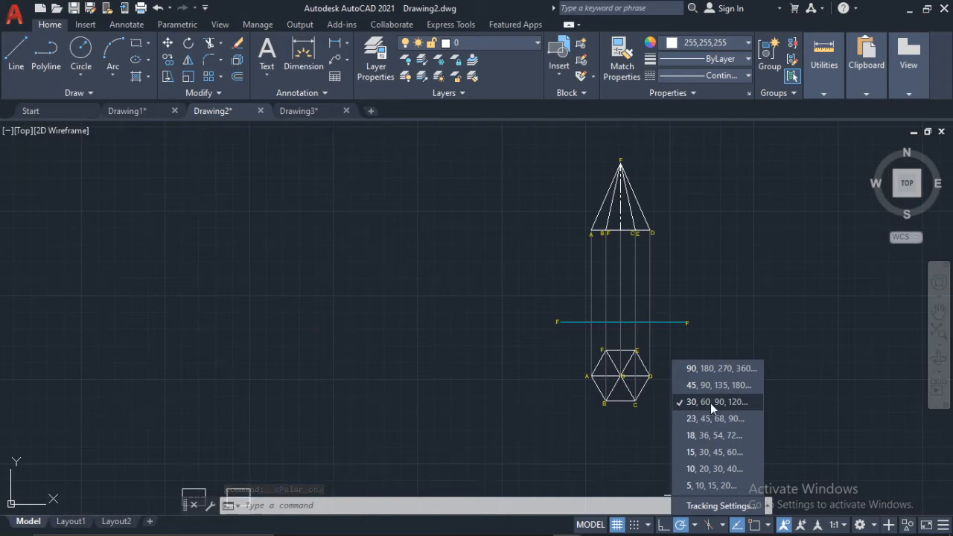
pyautogui.click(704, 506)
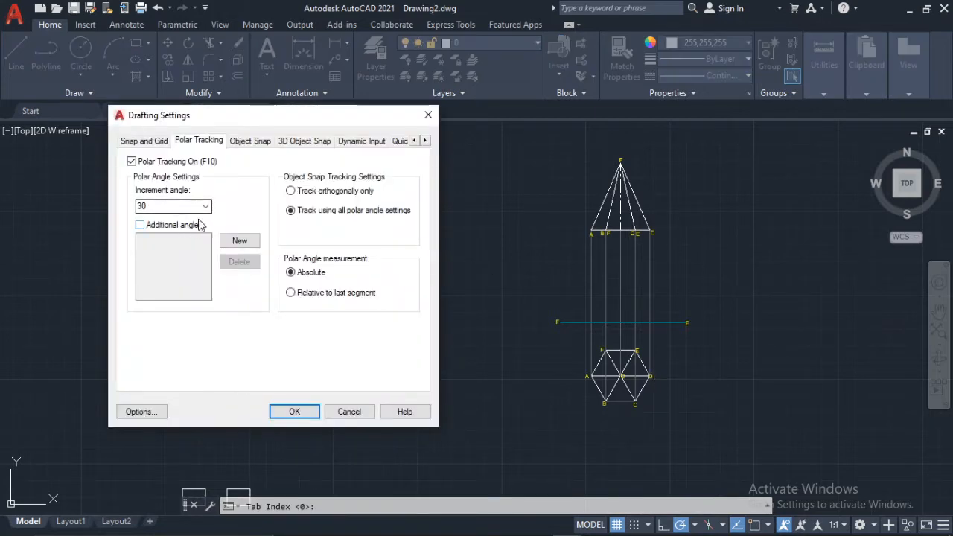
pyautogui.click(429, 116)
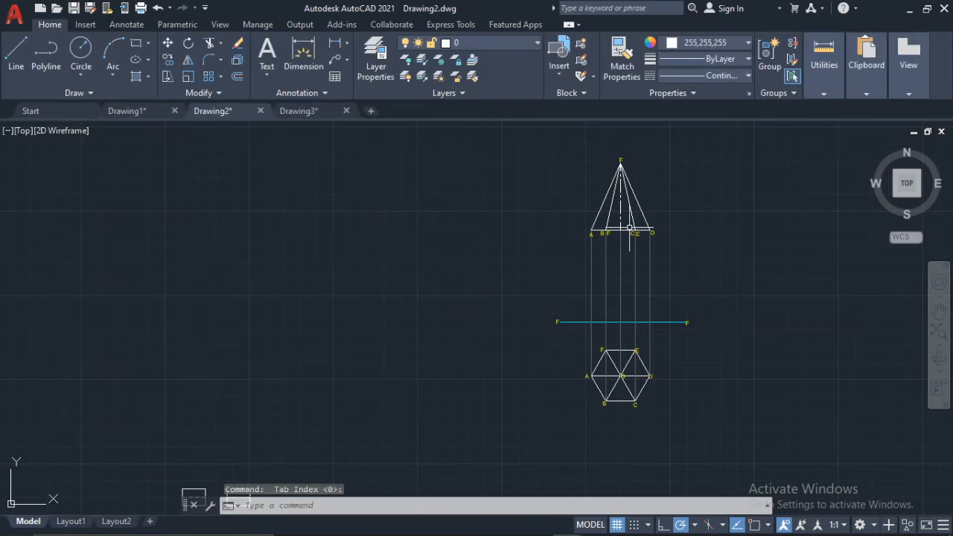
# Step: With the colour set to grey 99,100,102 and object snap on, draw a long projector from elevation corner A downward at 60° (polar 300°)
pyautogui.scroll(2, 614, 223)
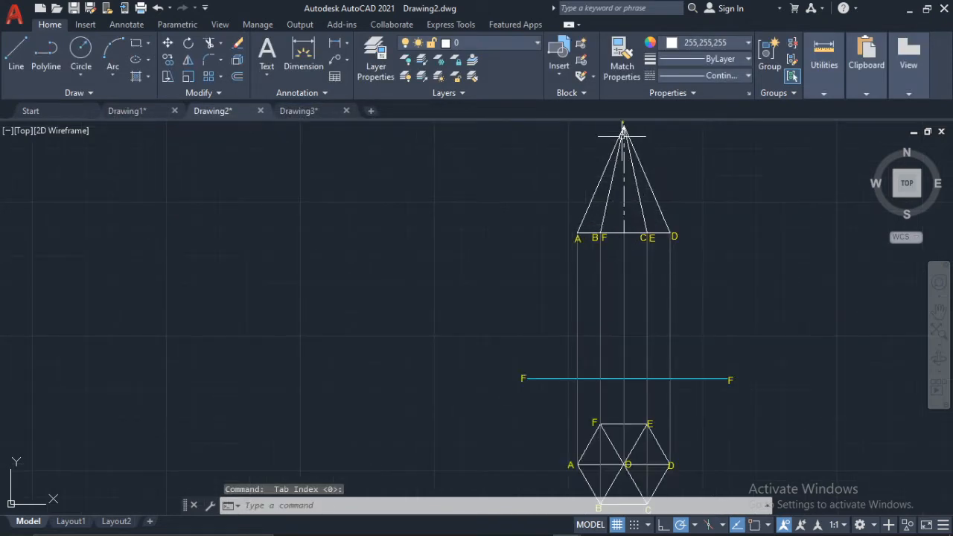
pyautogui.click(734, 45)
pyautogui.click(668, 112)
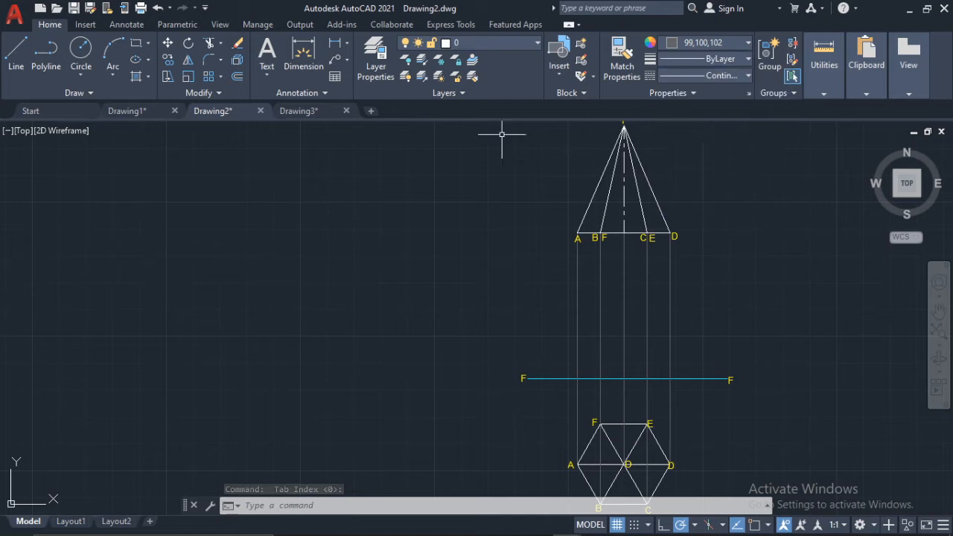
pyautogui.click(9, 52)
pyautogui.scroll(5, 564, 260)
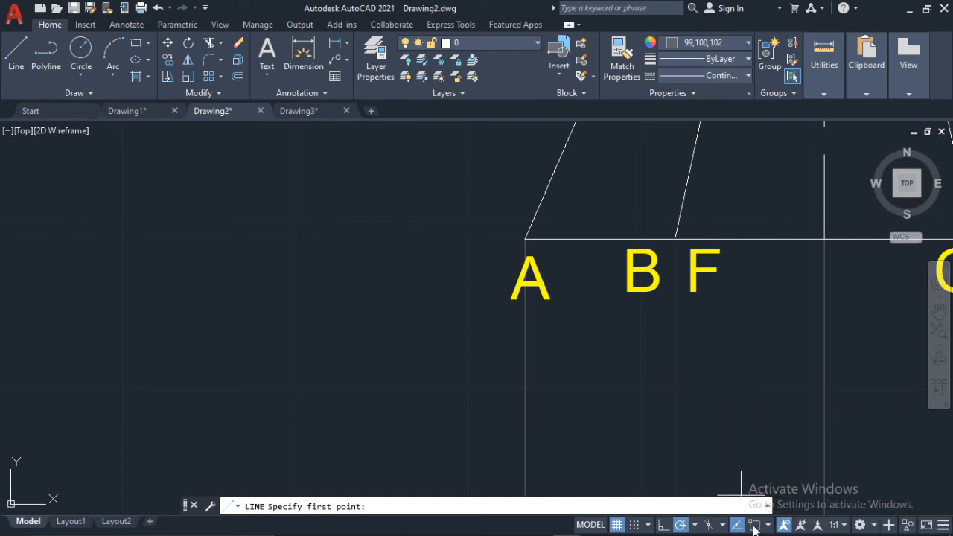
pyautogui.click(754, 525)
pyautogui.click(525, 239)
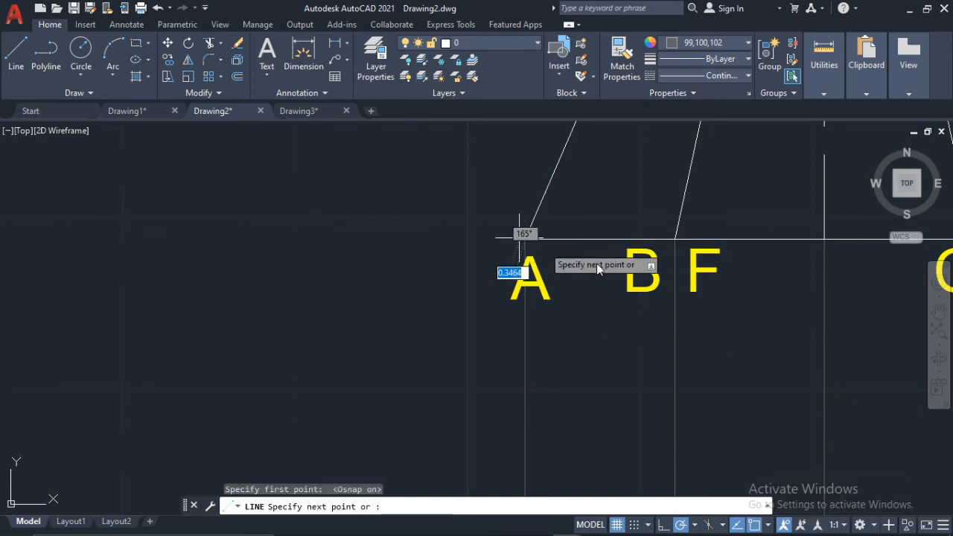
pyautogui.scroll(-10, 598, 270)
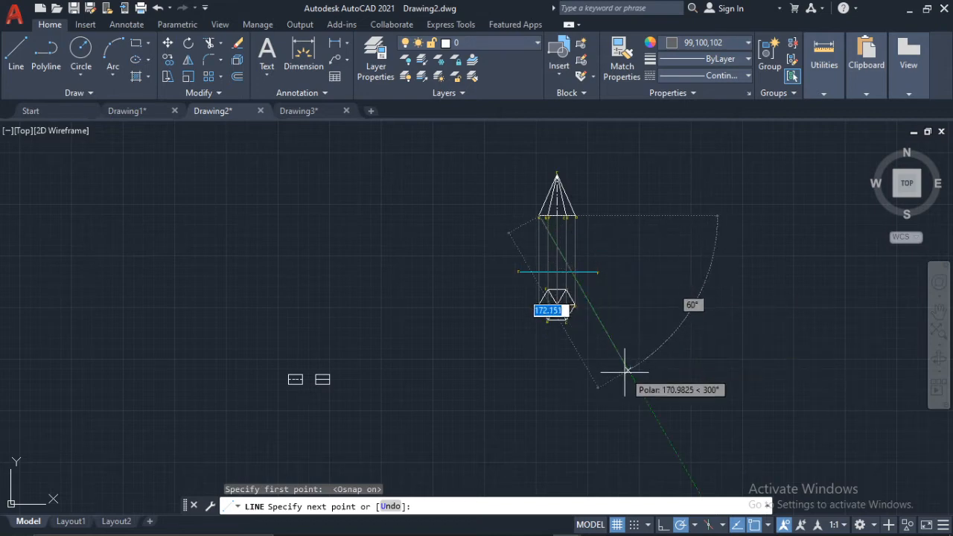
pyautogui.moveTo(619, 372); pyautogui.dragTo(607, 313, button='middle')
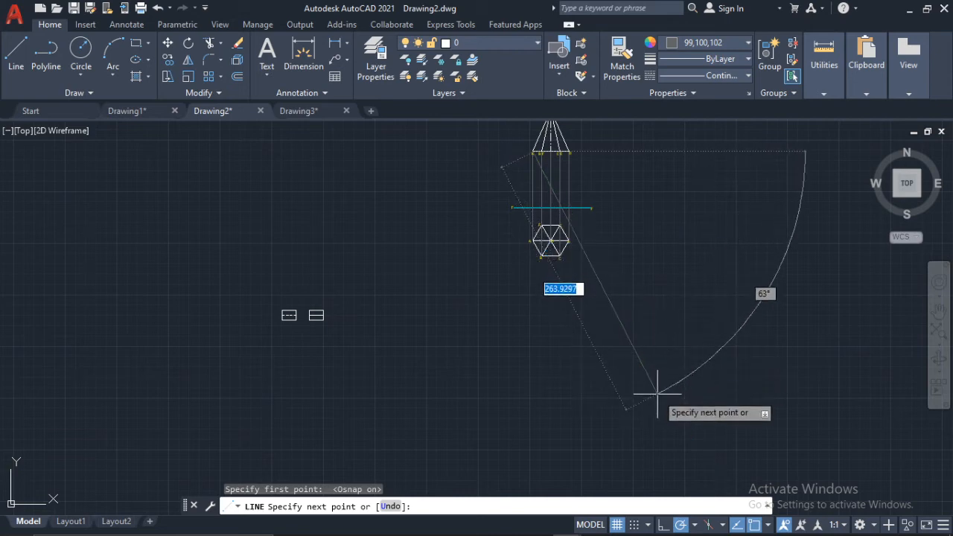
pyautogui.click(672, 392)
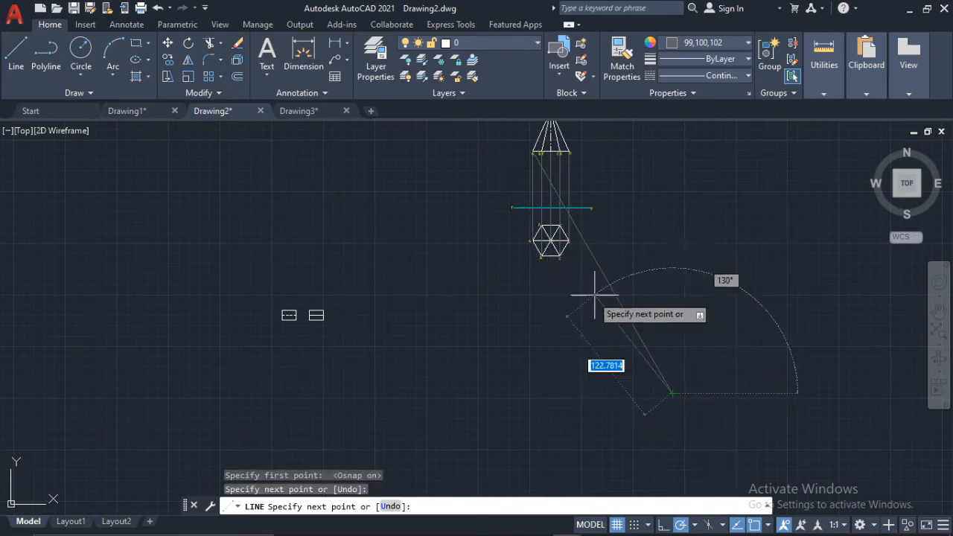
pyautogui.press('Escape')
# Step: Copy the inclined projector from corner A to the foot of the left inner edge at B F
pyautogui.click(585, 245)
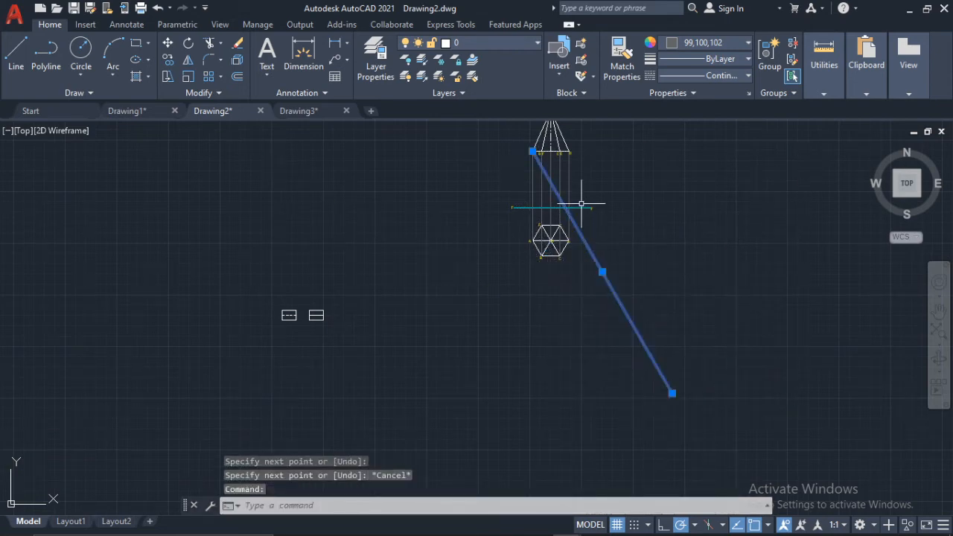
pyautogui.moveTo(578, 204); pyautogui.dragTo(635, 291, button='middle')
pyautogui.click(168, 60)
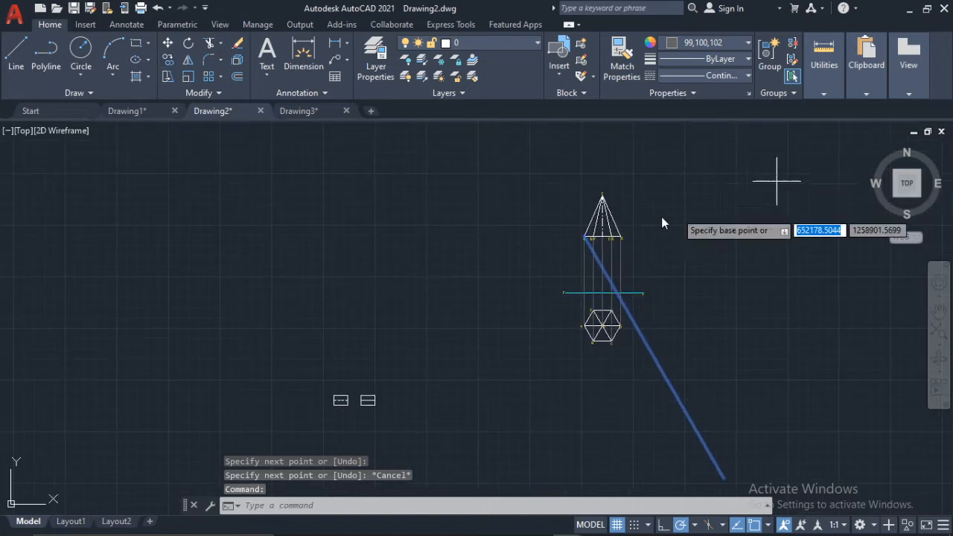
pyautogui.scroll(8, 528, 249)
pyautogui.scroll(4, 533, 263)
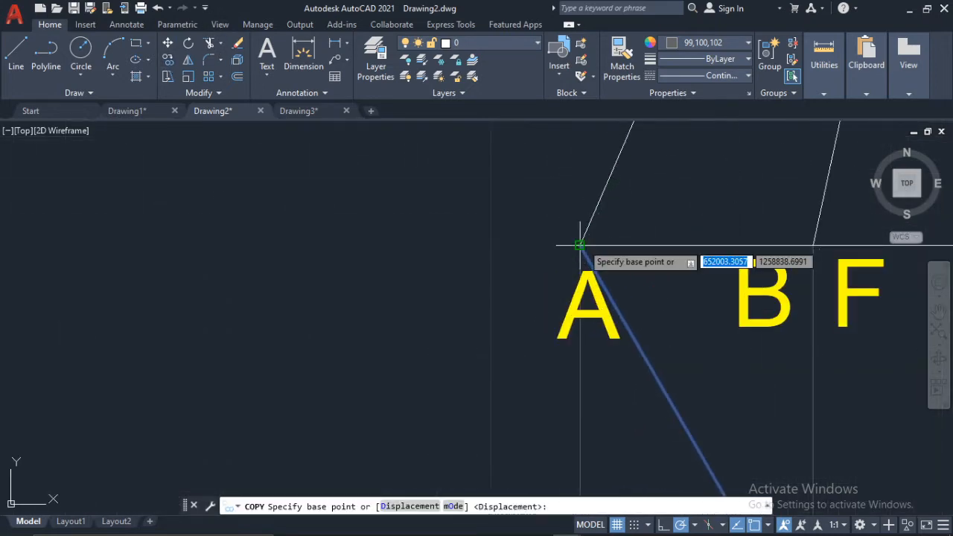
pyautogui.click(579, 240)
pyautogui.moveTo(606, 240); pyautogui.dragTo(435, 232, button='middle')
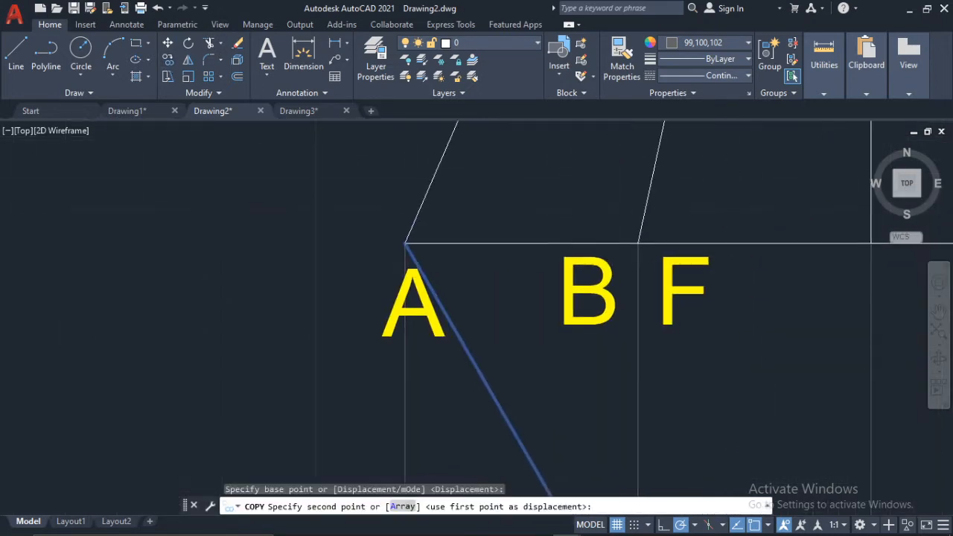
pyautogui.click(639, 243)
# Step: Place further copies of the inclined projector at the foot of the right inner edge (C E) and at corner D
pyautogui.moveTo(728, 245); pyautogui.dragTo(577, 254, button='middle')
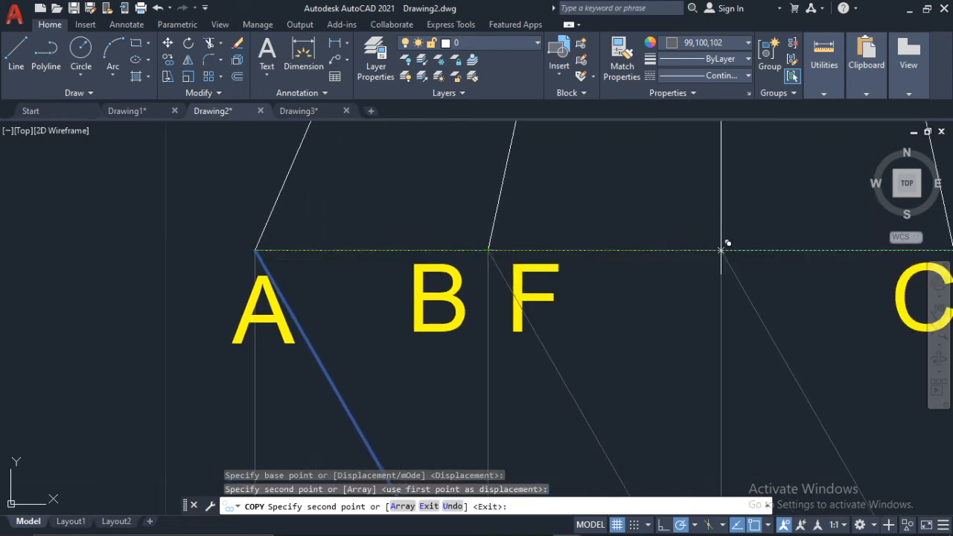
pyautogui.scroll(-2, 719, 251)
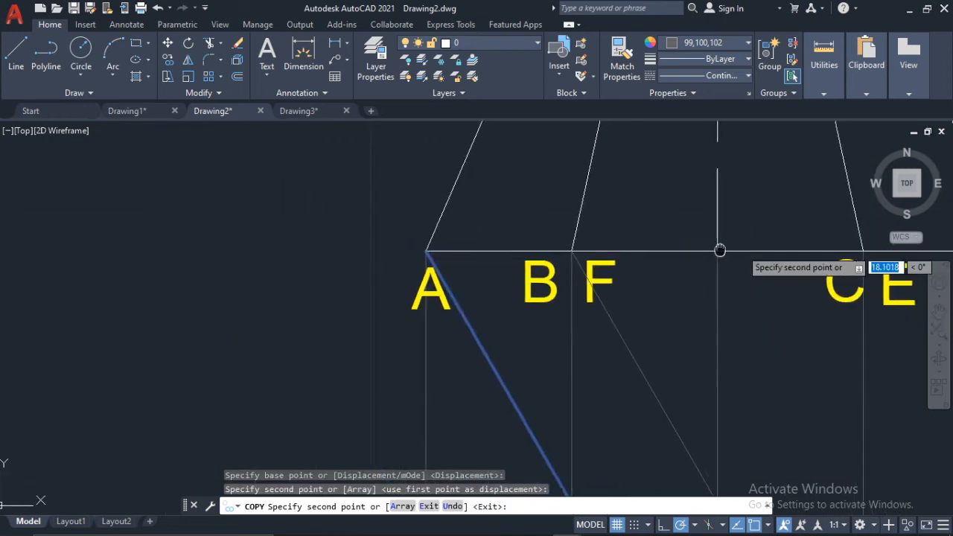
pyautogui.moveTo(722, 251); pyautogui.dragTo(575, 261, button='middle')
pyautogui.scroll(2, 747, 264)
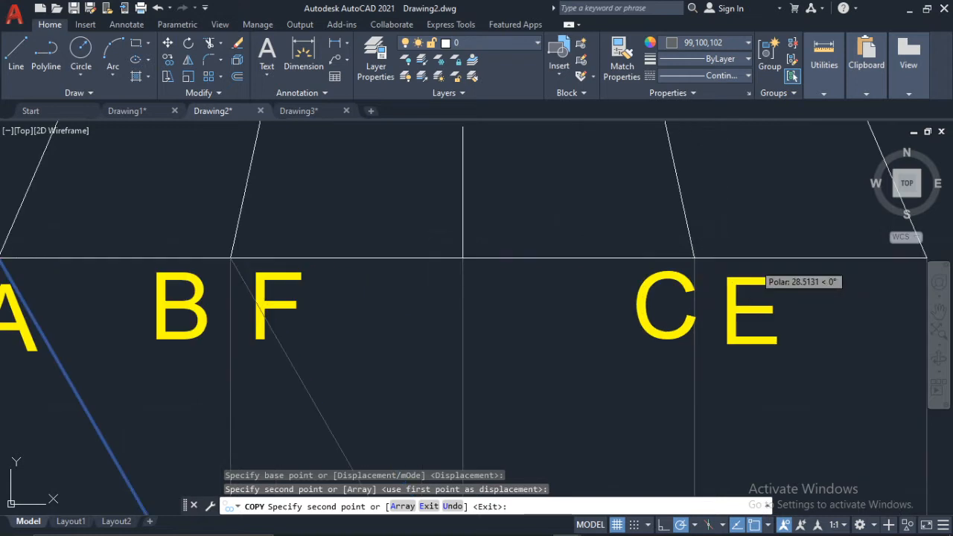
pyautogui.click(695, 255)
pyautogui.moveTo(946, 233); pyautogui.dragTo(788, 243, button='middle')
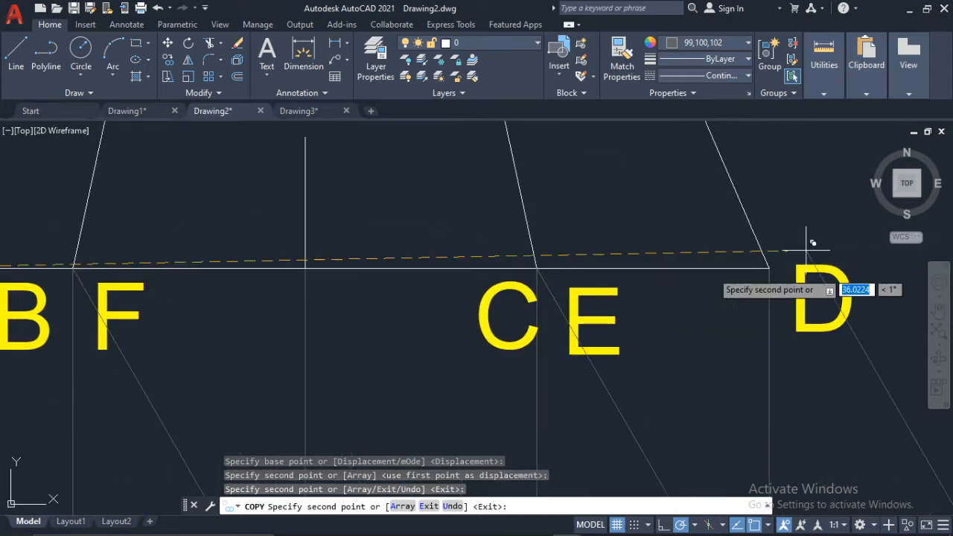
pyautogui.click(770, 267)
# Step: Place a last copy of the inclined projector at the apex of the elevation and end the copying
pyautogui.scroll(-5, 751, 328)
pyautogui.moveTo(751, 328); pyautogui.dragTo(760, 361, button='middle')
pyautogui.scroll(4, 686, 230)
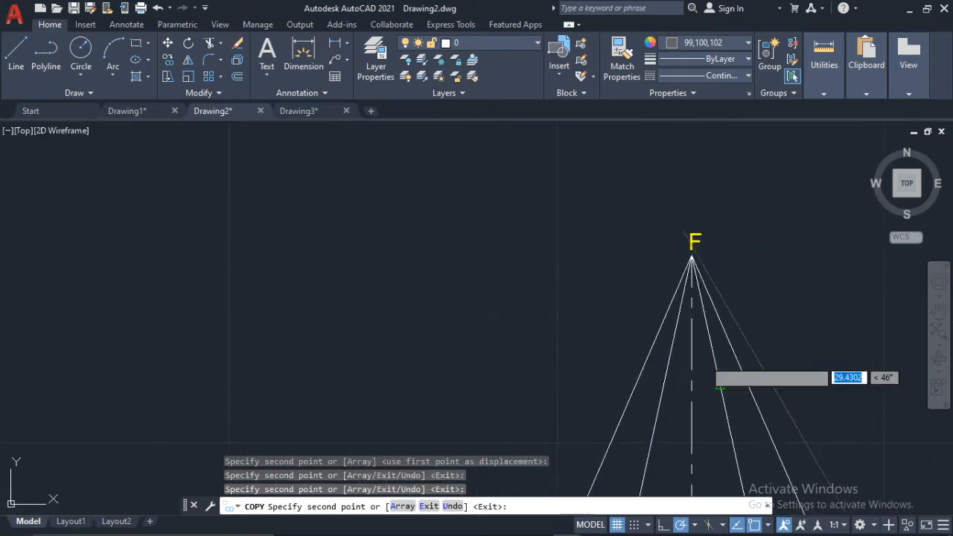
pyautogui.scroll(5, 701, 244)
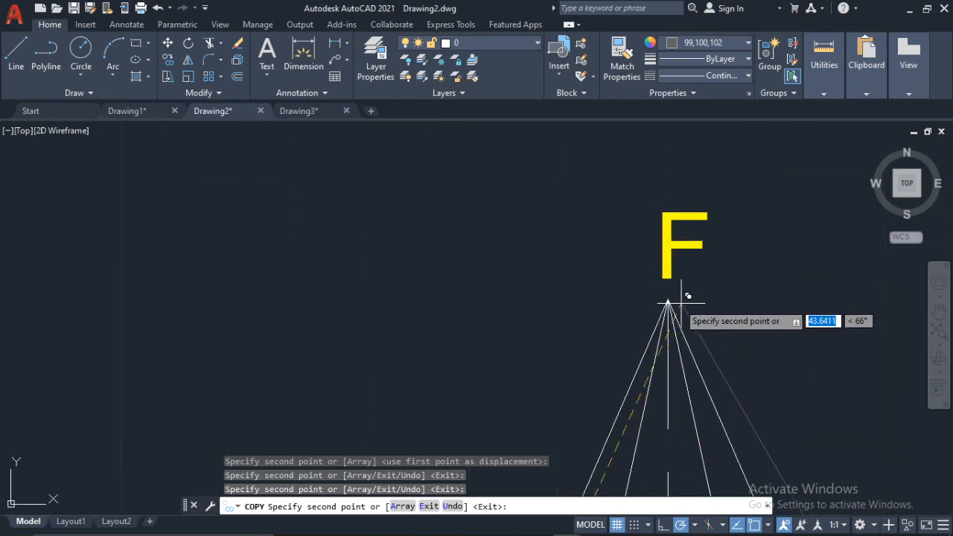
pyautogui.click(671, 300)
pyautogui.press('Escape')
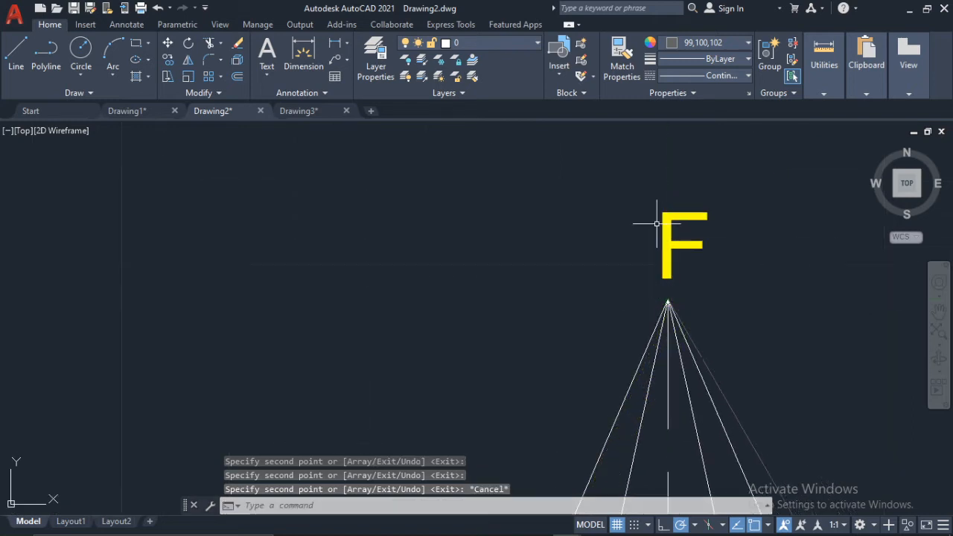
# Step: Change the label at the apex of the elevation to O
pyautogui.click(670, 247)
pyautogui.doubleClick(727, 241)
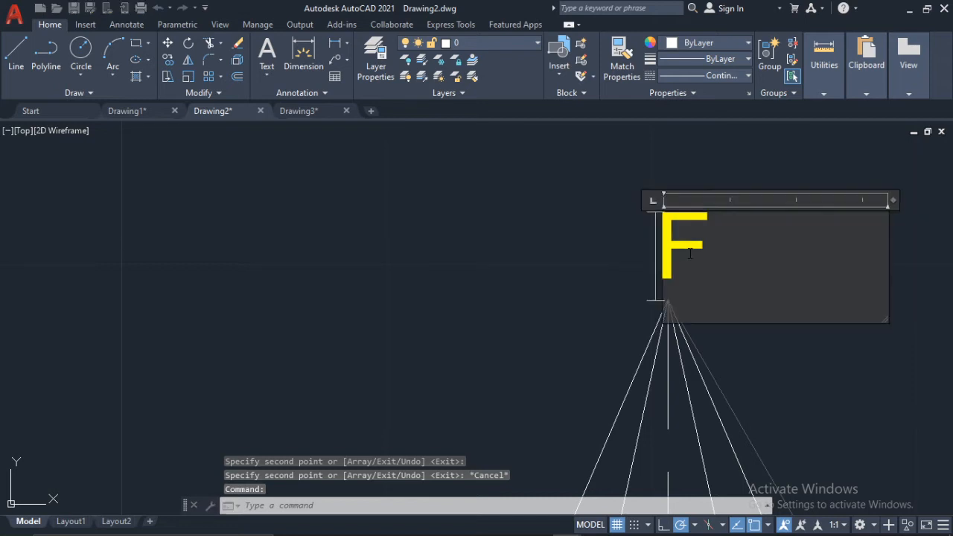
pyautogui.press('BackSpace')
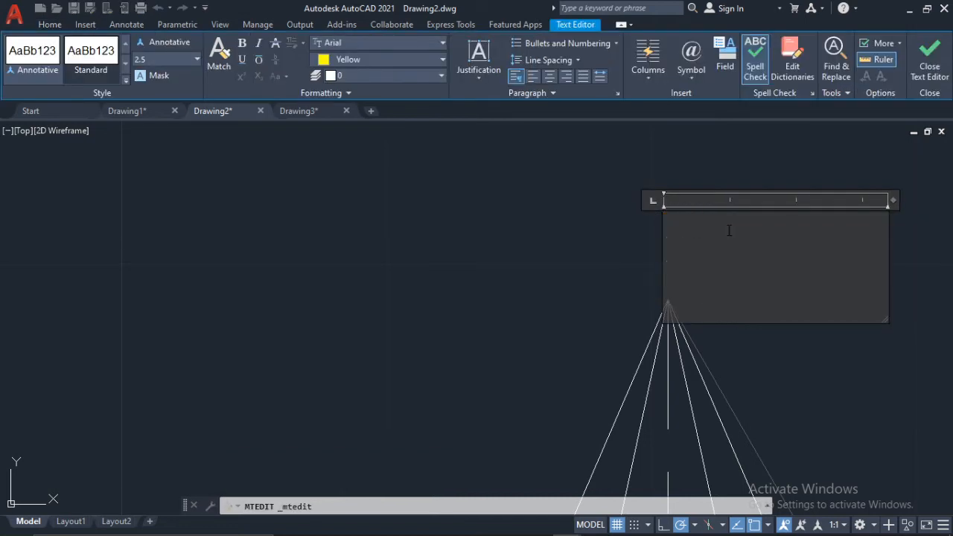
pyautogui.write('O')
pyautogui.click(598, 216)
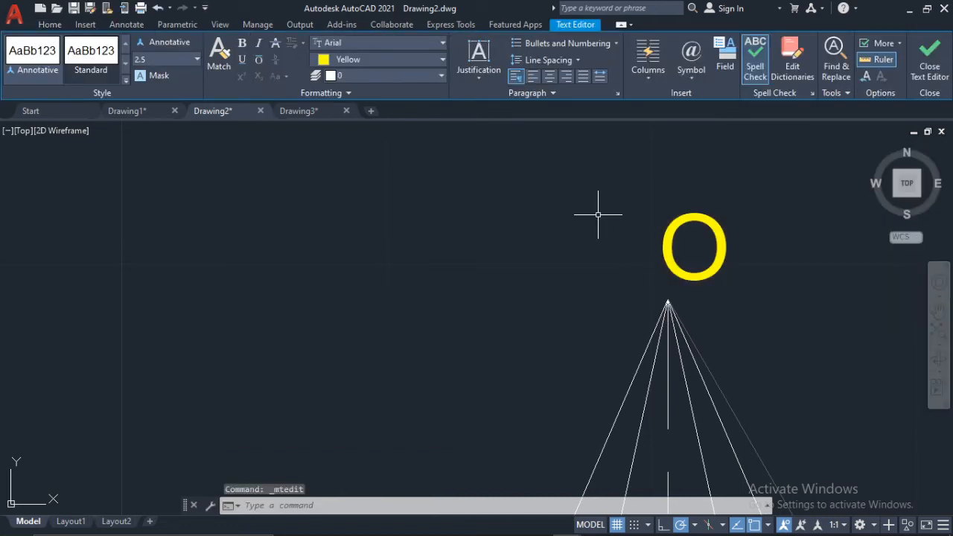
pyautogui.scroll(-5, 841, 364)
pyautogui.scroll(2, 766, 354)
pyautogui.moveTo(833, 375)
pyautogui.mouseDown(button='middle')
pyautogui.moveTo(736, 333)
pyautogui.moveTo(758, 362)
pyautogui.moveTo(675, 266)
pyautogui.mouseUp(button='middle')
pyautogui.scroll(-4, 767, 353)
pyautogui.scroll(6, 734, 373)
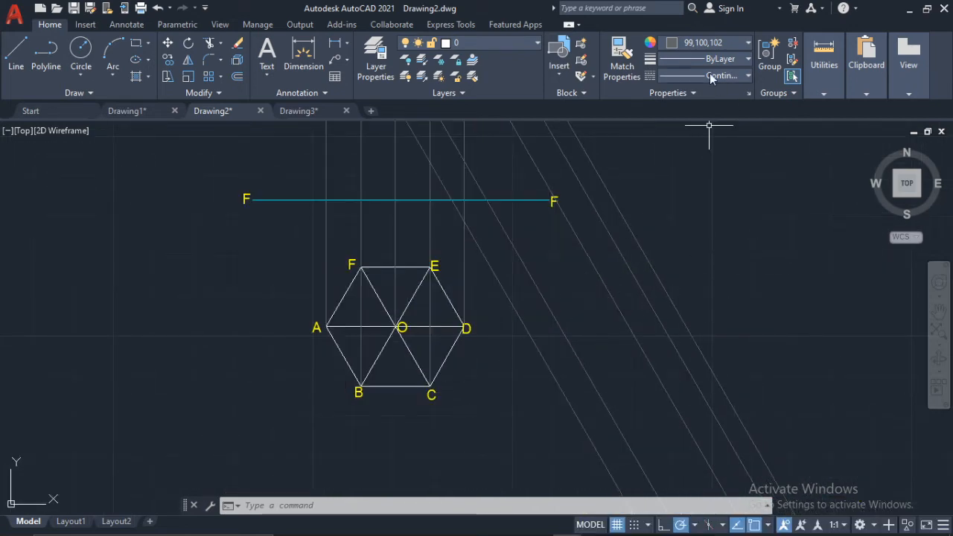
# Step: Draw a cyan reference line inclined at about 30° across the slanted projectors beside the hexagon plan
pyautogui.click(714, 44)
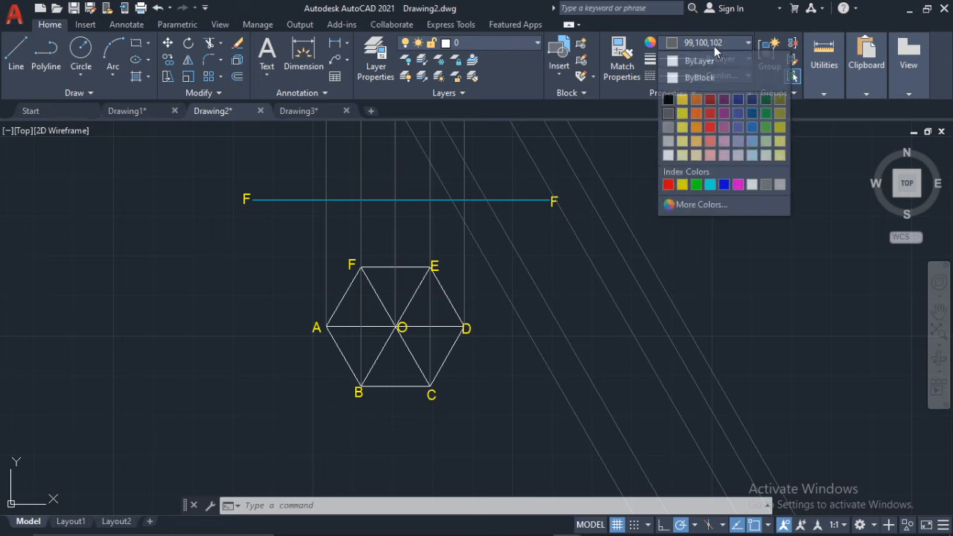
pyautogui.click(710, 186)
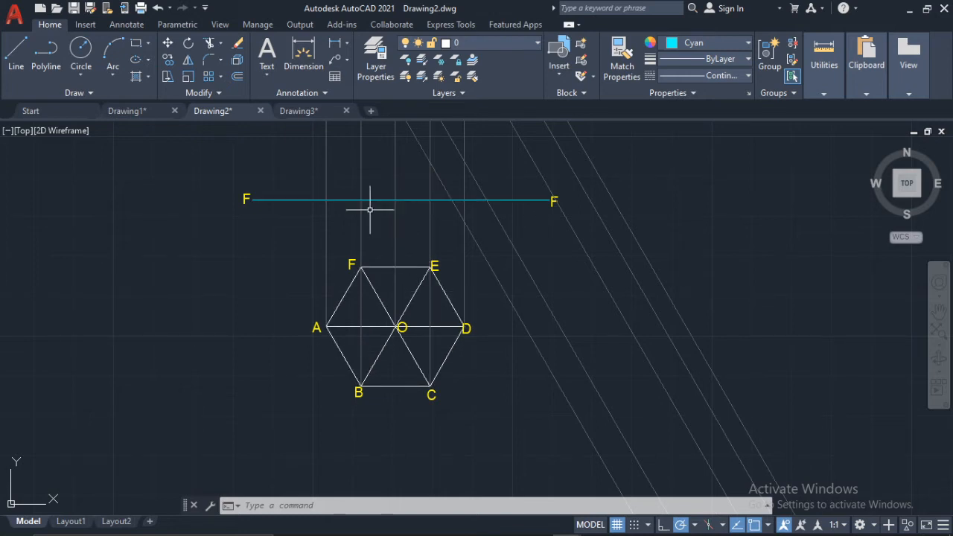
pyautogui.moveTo(401, 228); pyautogui.dragTo(393, 371, button='middle')
pyautogui.scroll(-2, 596, 221)
pyautogui.moveTo(546, 306); pyautogui.dragTo(499, 292, button='middle')
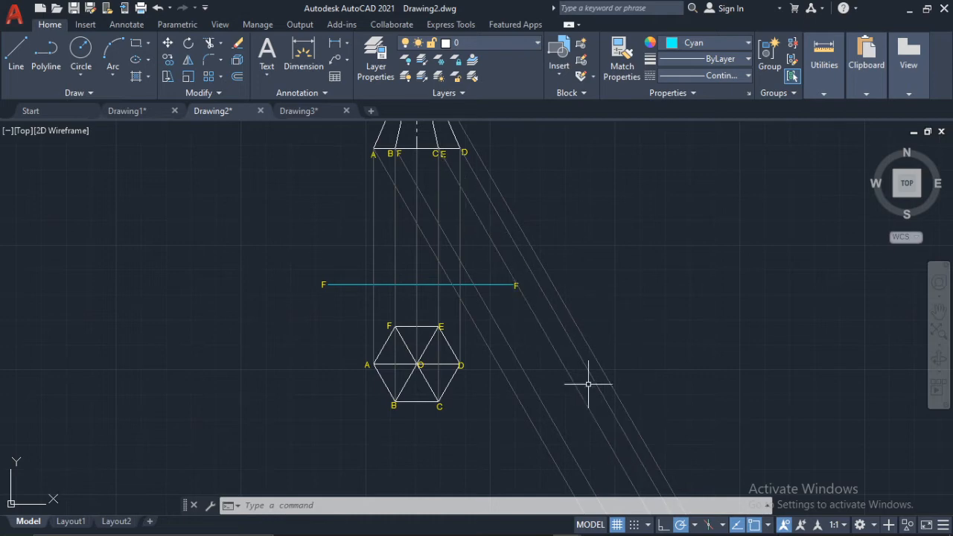
pyautogui.click(16, 50)
pyautogui.scroll(4, 584, 352)
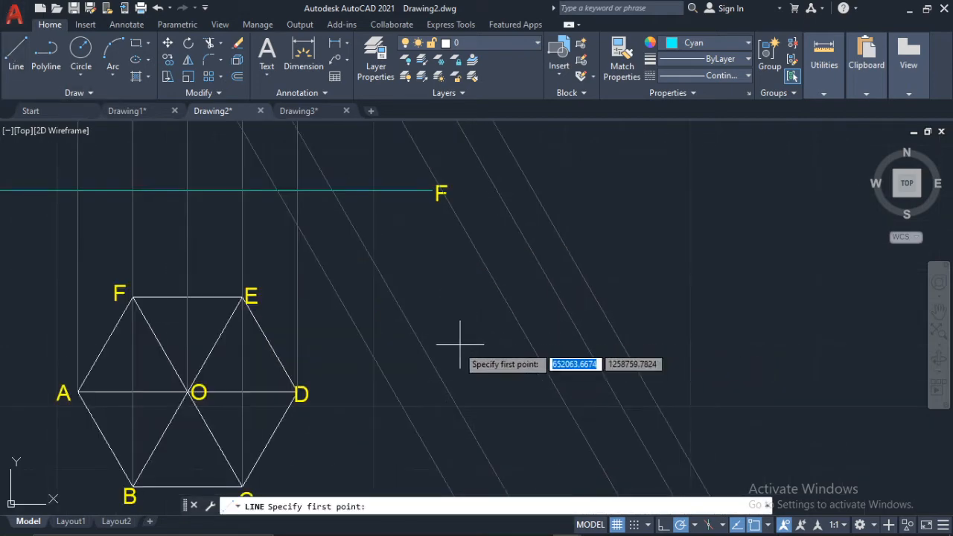
pyautogui.scroll(-2, 511, 315)
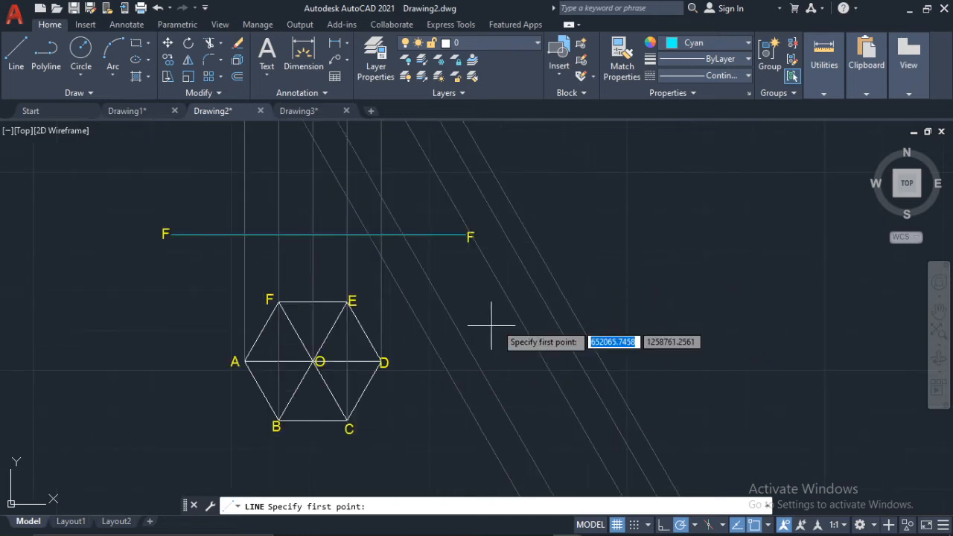
pyautogui.click(417, 341)
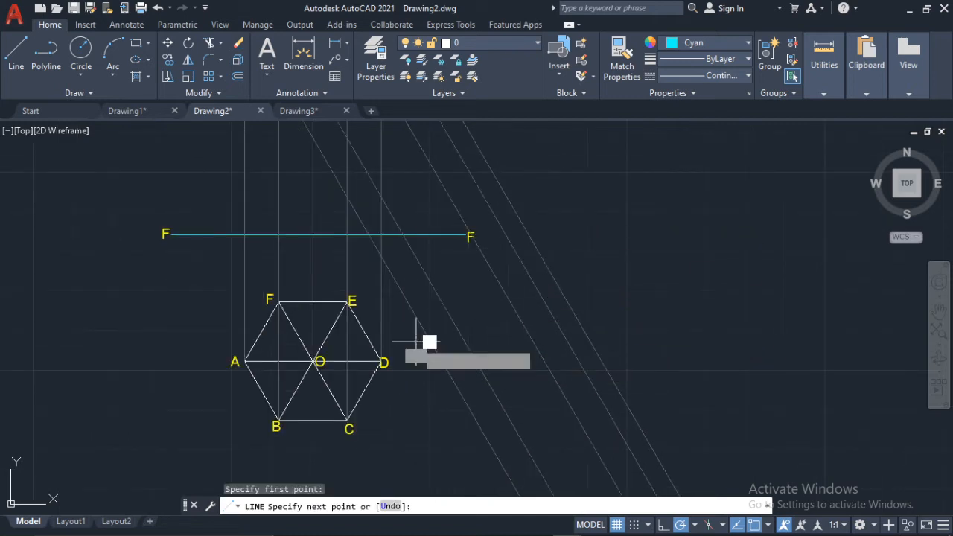
pyautogui.click(594, 238)
pyautogui.press('Escape')
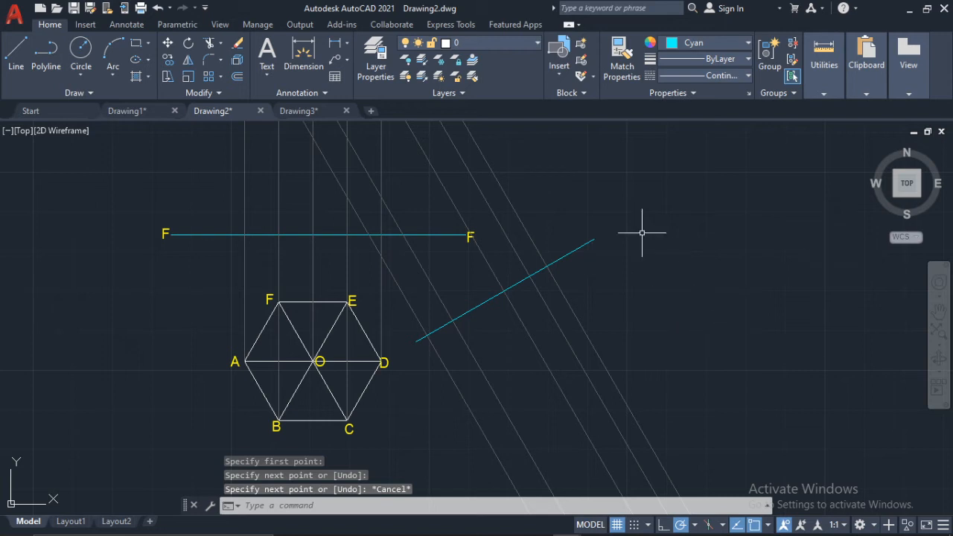
# Step: Draw a horizontal cyan line starting where the inclined reference line crosses the projector from point A
pyautogui.scroll(-3, 387, 215)
pyautogui.scroll(2, 472, 219)
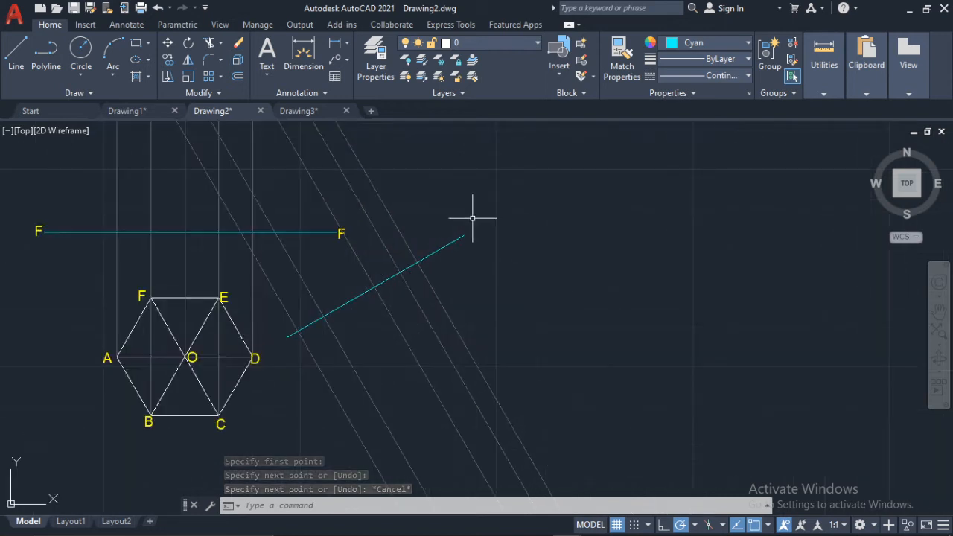
pyautogui.click(15, 52)
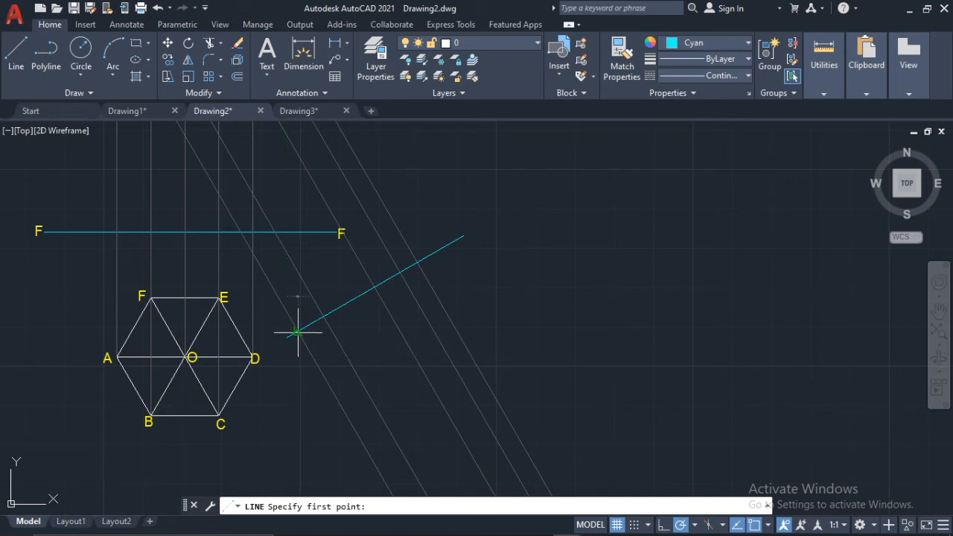
pyautogui.click(298, 331)
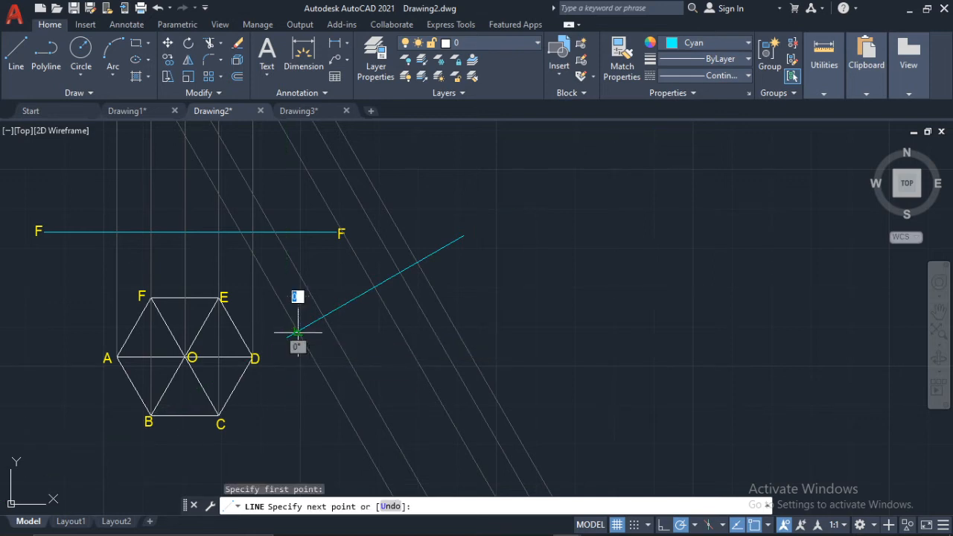
pyautogui.click(605, 330)
pyautogui.press('Escape')
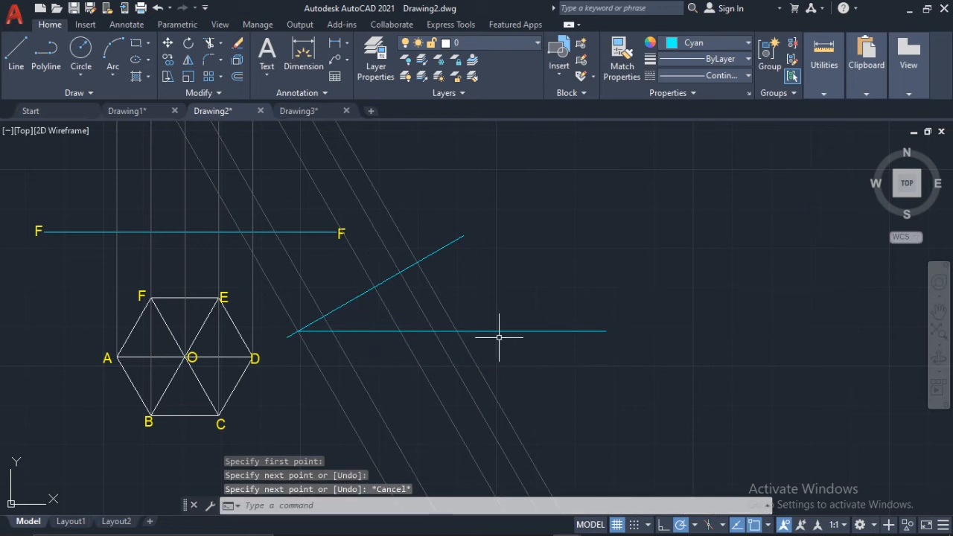
# Step: Measure the angle between the inclined cyan line and the horizontal cyan line
pyautogui.click(825, 80)
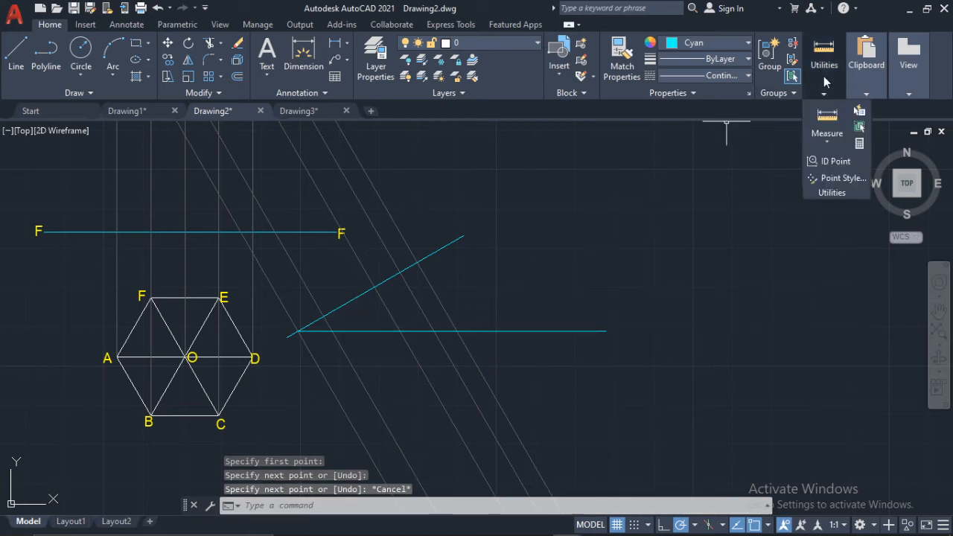
pyautogui.click(831, 141)
pyautogui.click(833, 250)
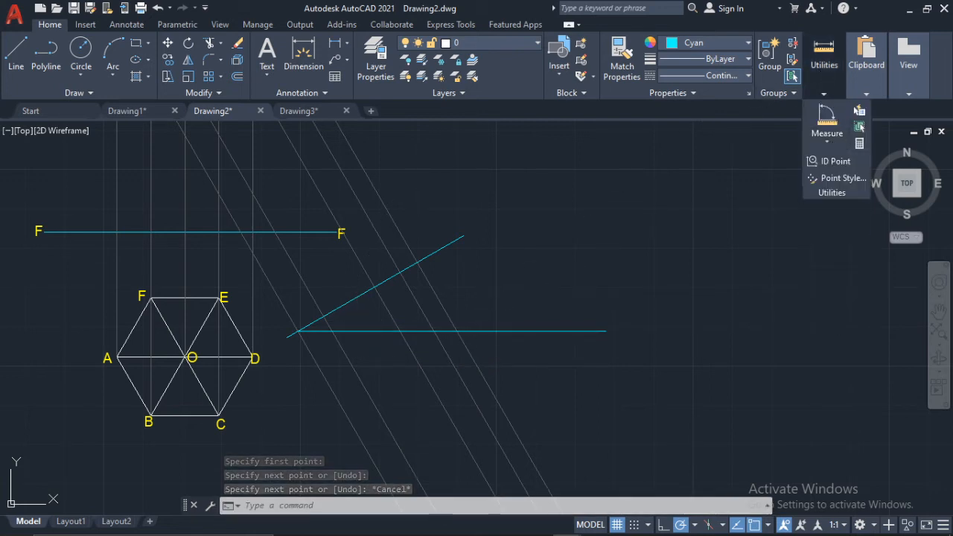
pyautogui.click(440, 253)
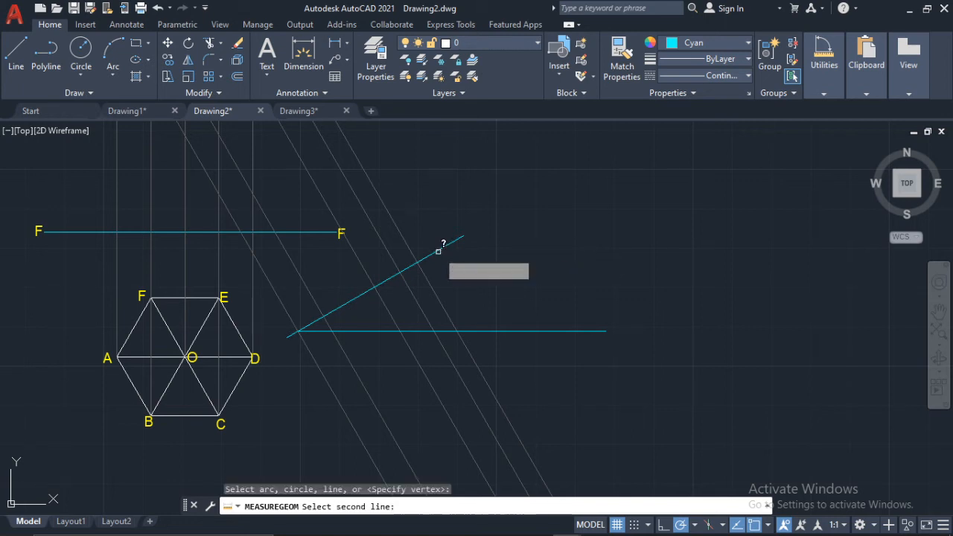
pyautogui.click(475, 331)
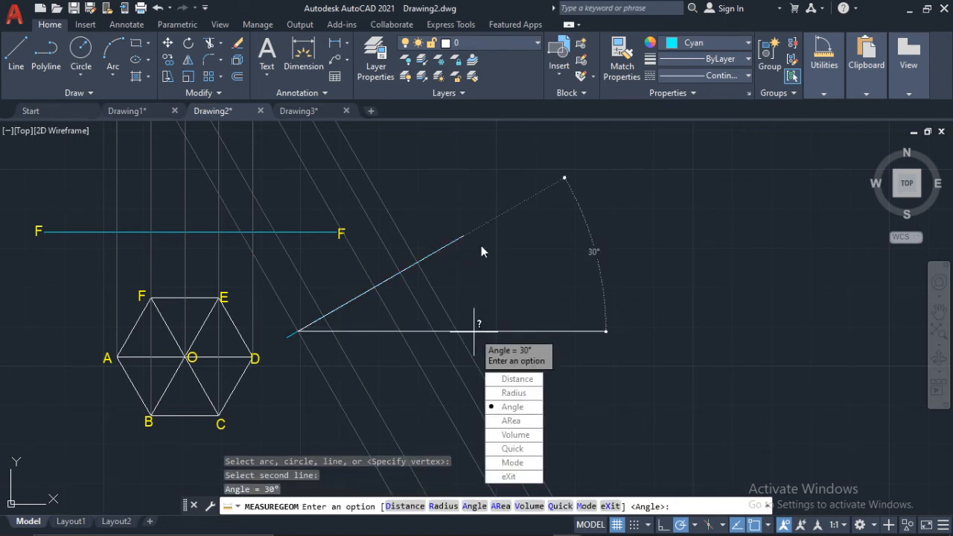
pyautogui.press('Escape')
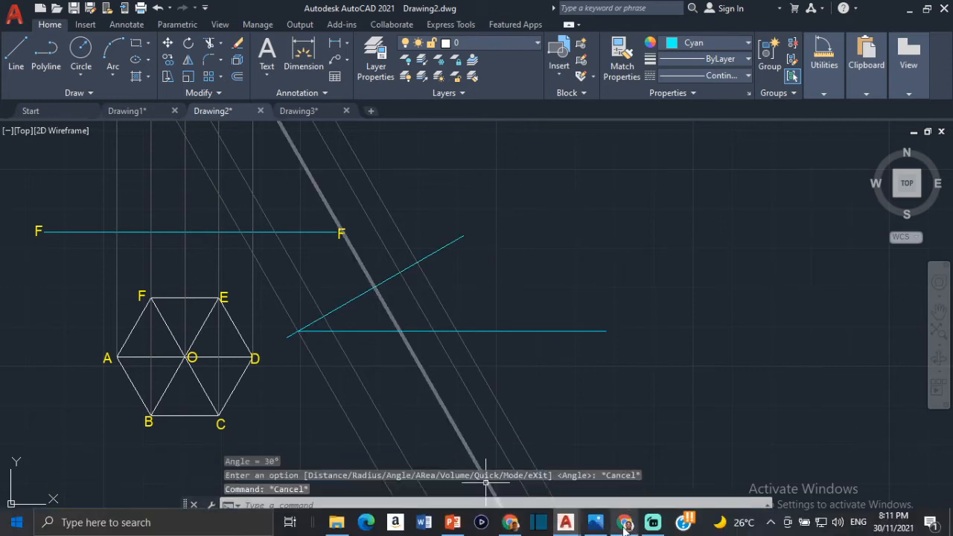
# Step: Switch to the browser to check the auxiliary plan in the hexagon-based pyramid example, and return to AutoCAD
pyautogui.moveTo(625, 525)
pyautogui.click(513, 468)
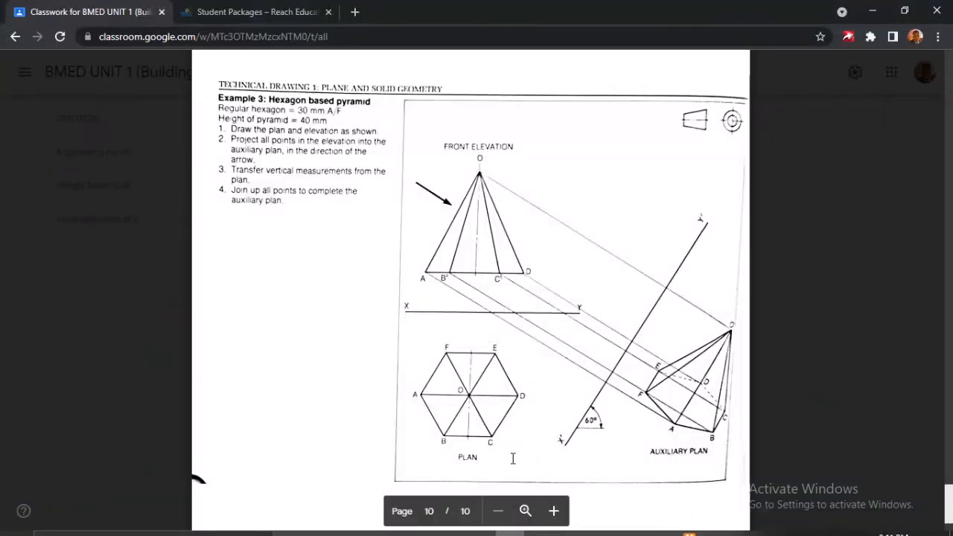
pyautogui.moveTo(576, 532)
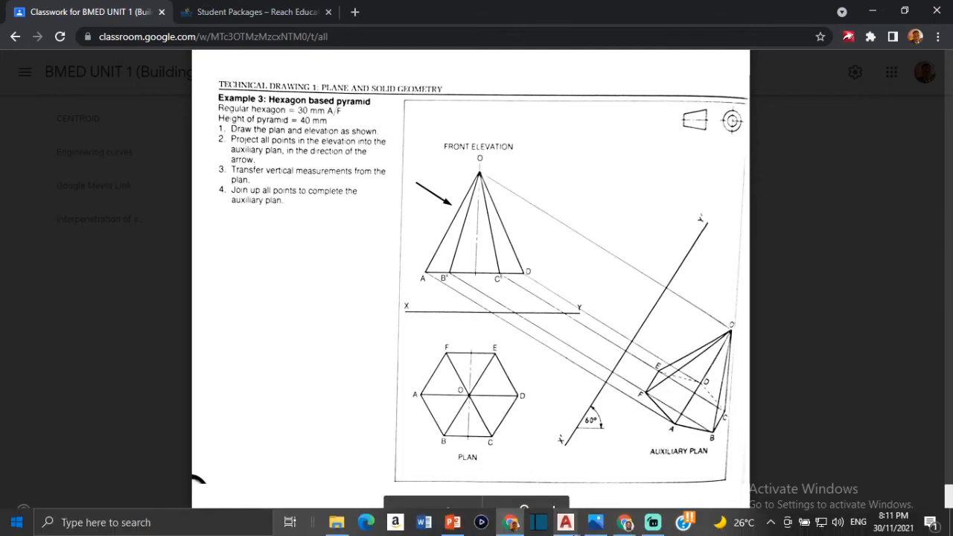
pyautogui.click(523, 525)
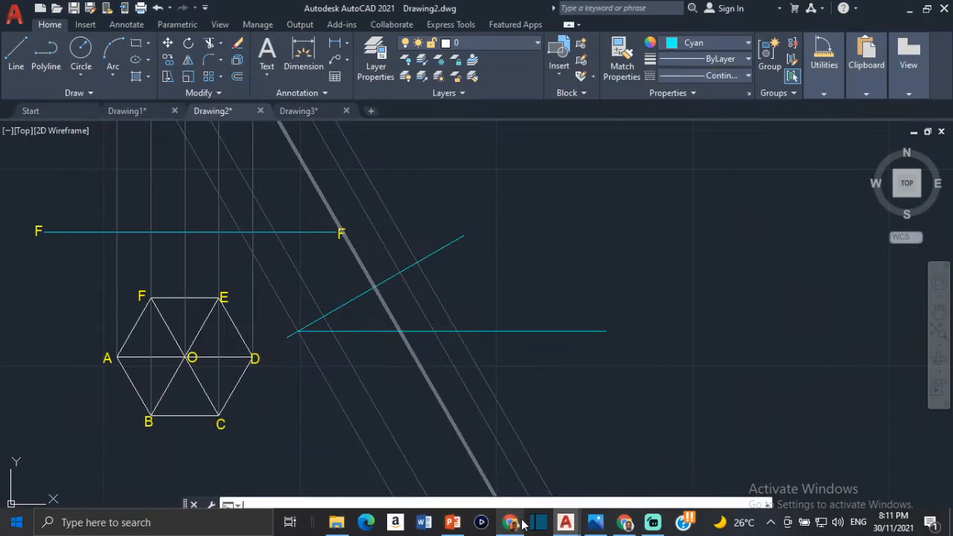
# Step: Delete the inclined cyan reference line and the horizontal cyan line meeting it
pyautogui.scroll(4, 330, 247)
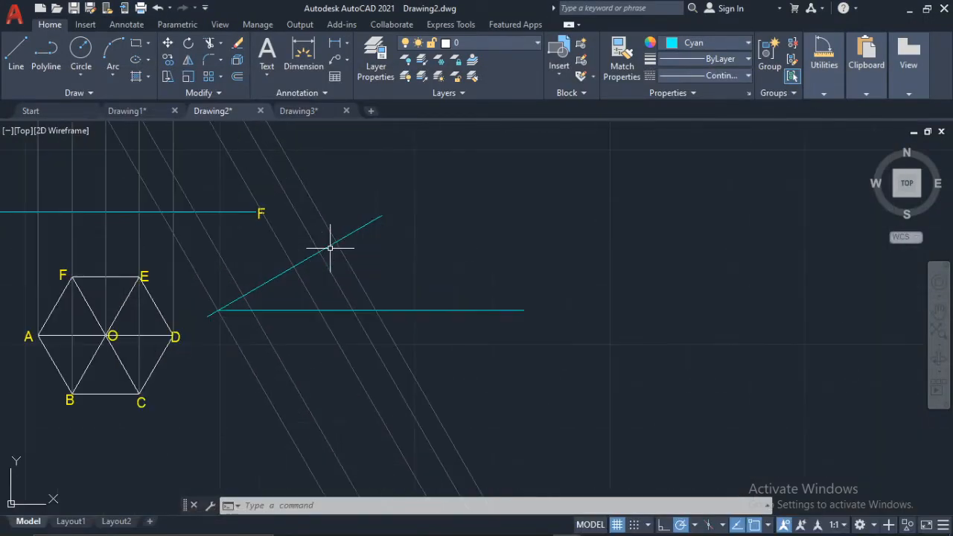
pyautogui.click(321, 310)
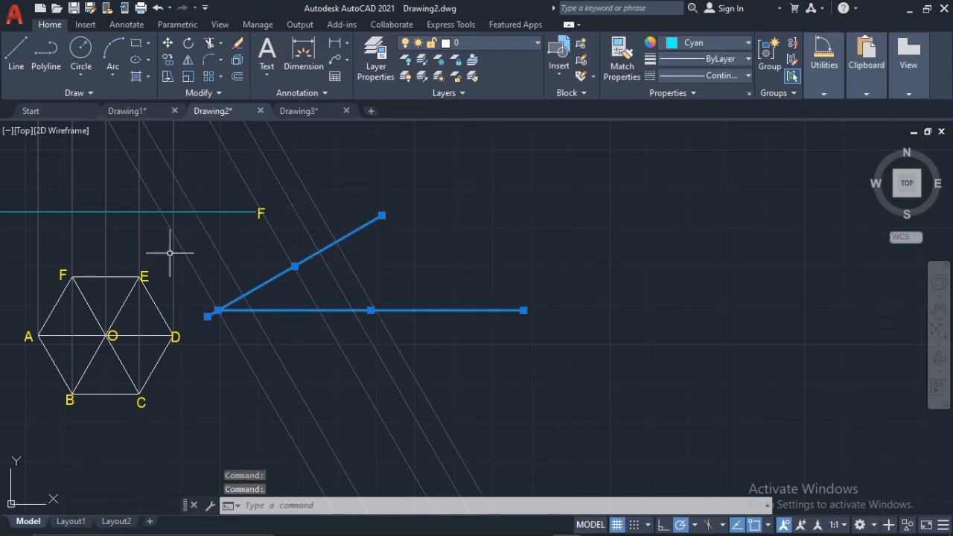
pyautogui.press('Delete')
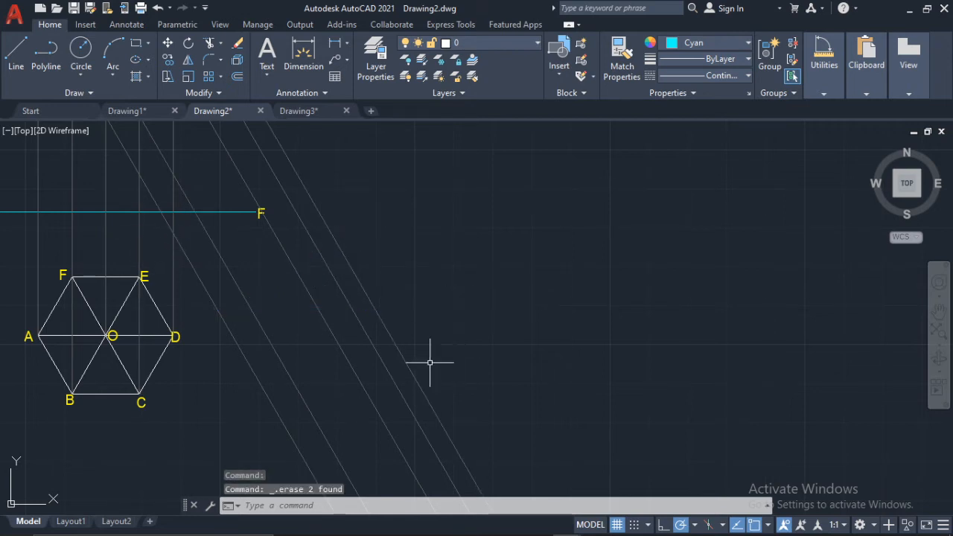
pyautogui.moveTo(488, 217)
pyautogui.mouseDown()
pyautogui.moveTo(163, 425)
pyautogui.moveTo(219, 442)
pyautogui.moveTo(207, 429)
pyautogui.mouseUp()
pyautogui.press('Escape')
pyautogui.press('Escape')
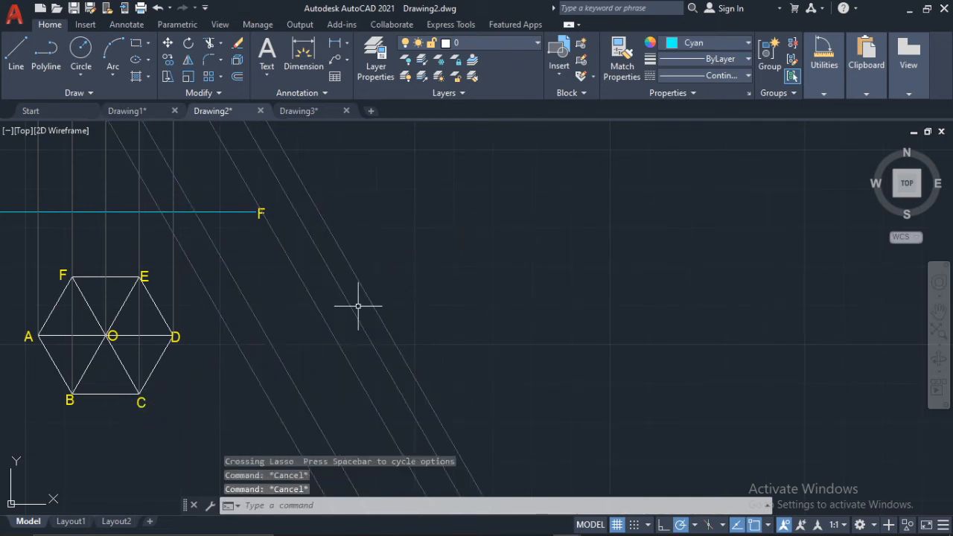
# Step: Delete the five slanted grey projectors that run down from the front elevation
pyautogui.moveTo(383, 285)
pyautogui.mouseDown()
pyautogui.moveTo(214, 414)
pyautogui.moveTo(292, 397)
pyautogui.mouseUp()
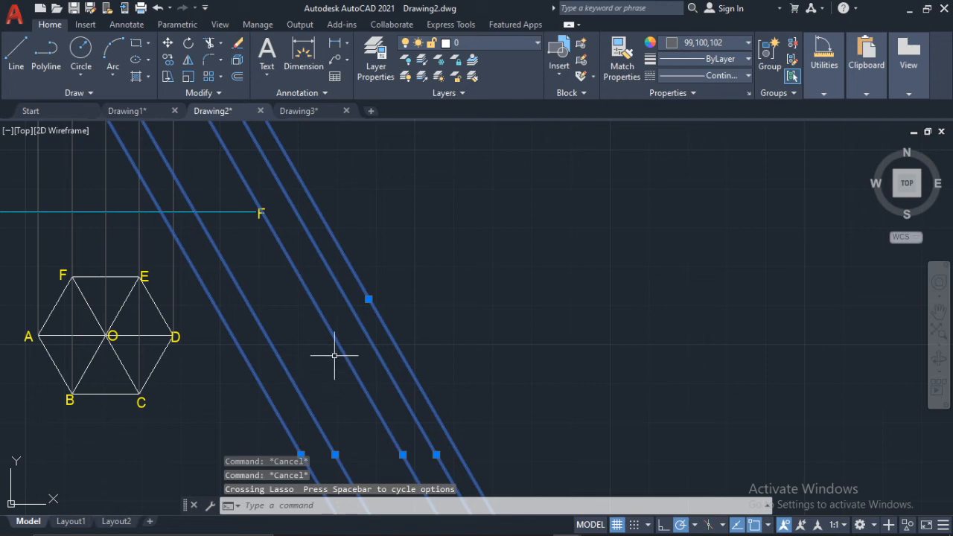
pyautogui.press('Delete')
pyautogui.scroll(-5, 298, 273)
pyautogui.moveTo(241, 112); pyautogui.dragTo(308, 187, button='middle')
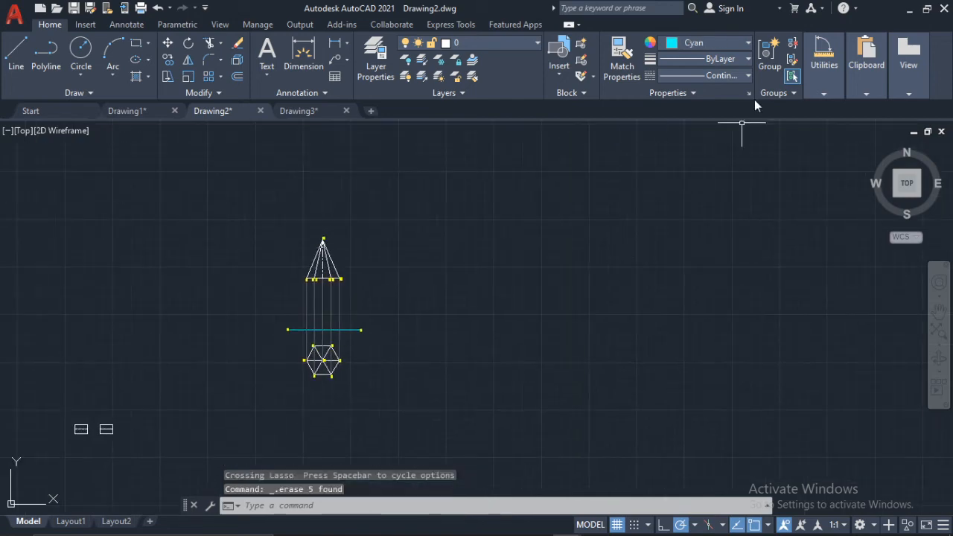
# Step: Set the drawing colour to 99,100,102 and draw a projector line from elevation point A at 330°, 30° below horizontal
pyautogui.click(700, 45)
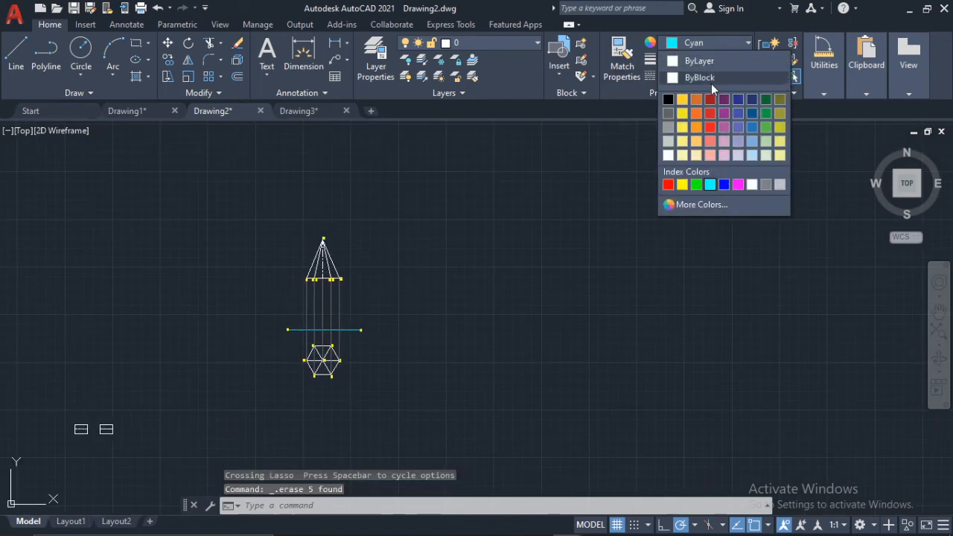
pyautogui.click(670, 114)
pyautogui.click(16, 51)
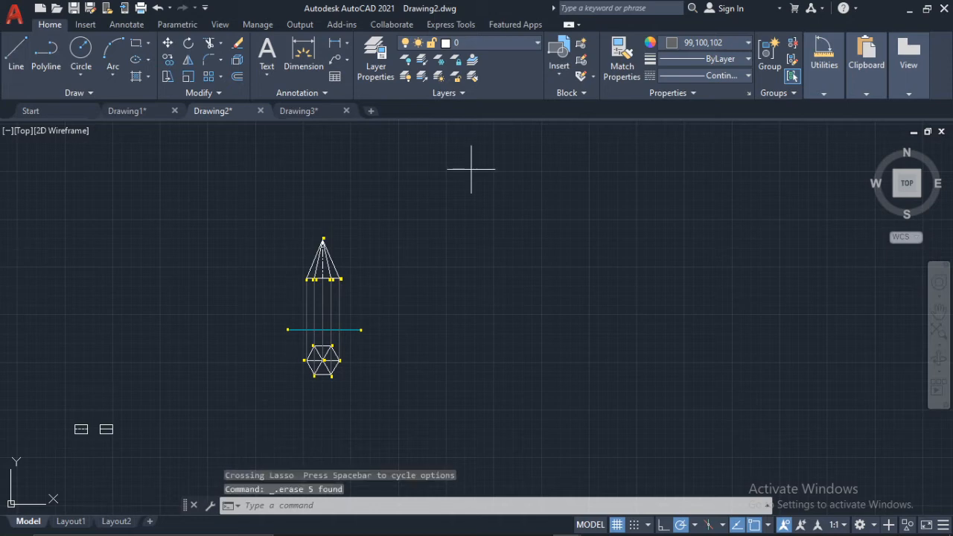
pyautogui.scroll(10, 251, 291)
pyautogui.scroll(2, 195, 175)
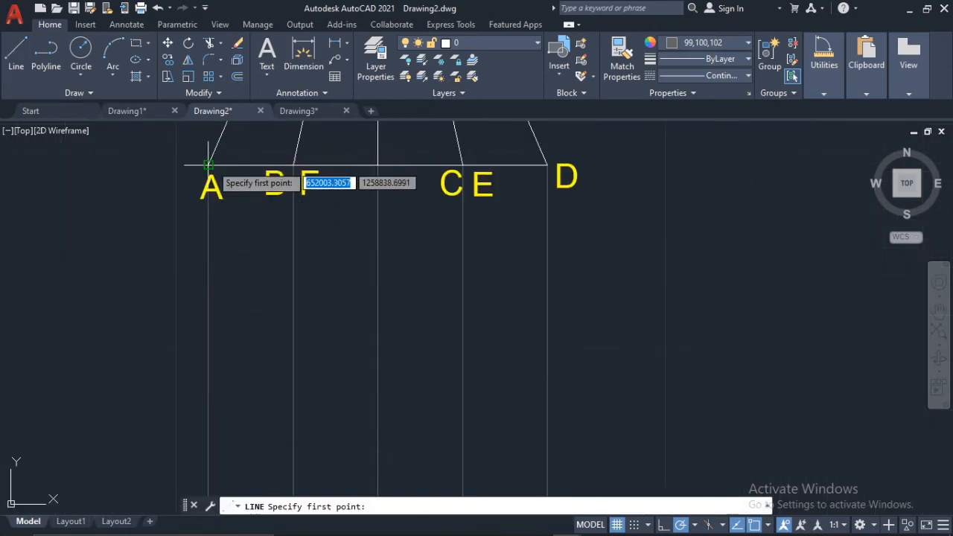
pyautogui.click(207, 168)
pyautogui.scroll(-6, 453, 291)
pyautogui.moveTo(452, 291); pyautogui.dragTo(299, 255, button='middle')
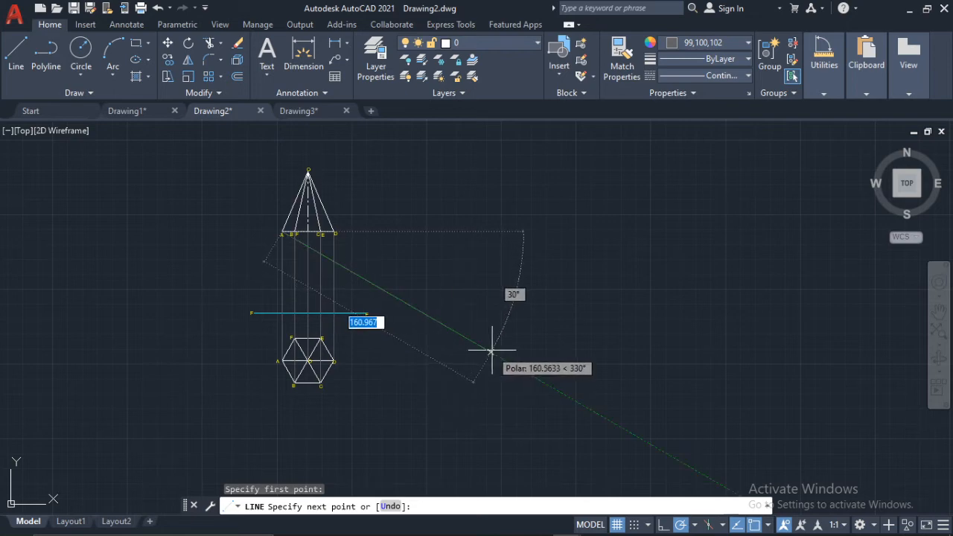
pyautogui.click(537, 379)
pyautogui.press('Return')
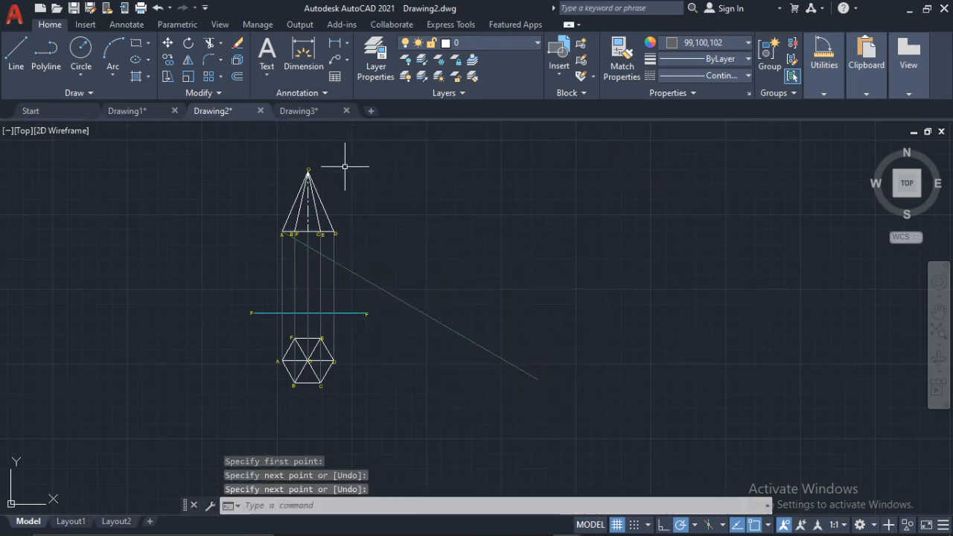
# Step: Draw a parallel projector about 203 units long at 330° from the shared B/F point on the elevation's base
pyautogui.press('Return')
pyautogui.scroll(5, 313, 212)
pyautogui.scroll(2, 260, 231)
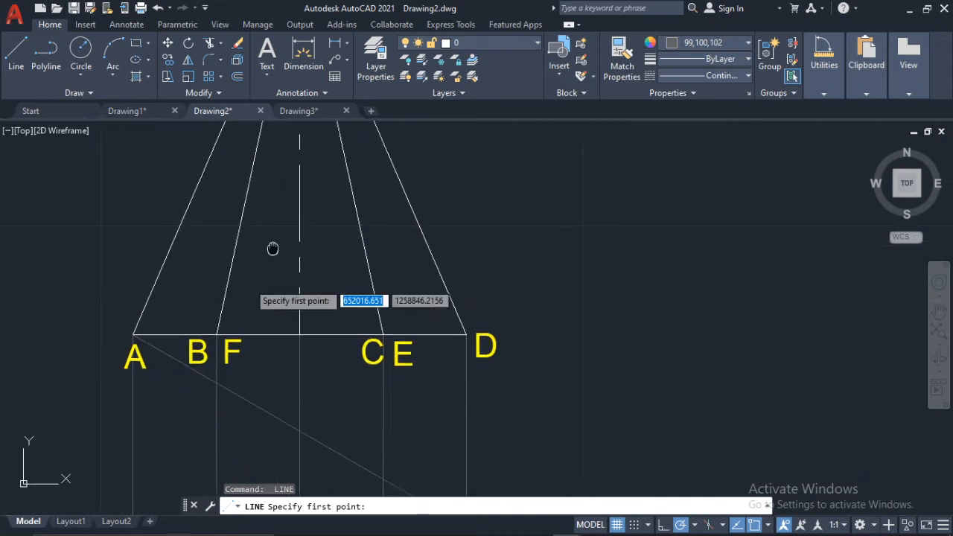
pyautogui.moveTo(221, 338); pyautogui.dragTo(303, 264, button='middle')
pyautogui.click(296, 262)
pyautogui.scroll(-6, 379, 265)
pyautogui.moveTo(379, 264); pyautogui.dragTo(208, 197, button='middle')
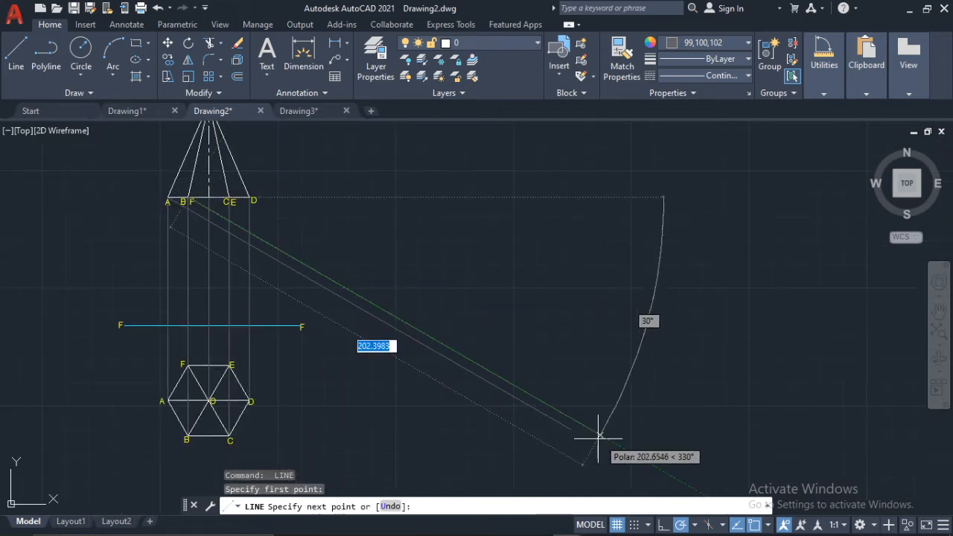
pyautogui.click(600, 435)
pyautogui.press('Return')
# Step: Draw a parallel projector line at 330° from the midpoint of the elevation's base, ending past the B/F projector
pyautogui.scroll(4, 206, 213)
pyautogui.press('Return')
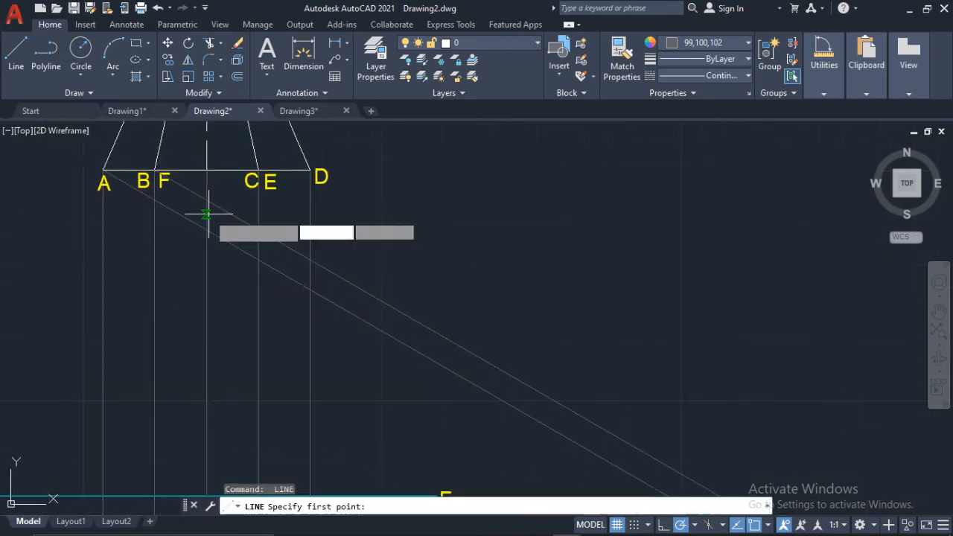
pyautogui.click(206, 170)
pyautogui.scroll(-2, 451, 217)
pyautogui.moveTo(451, 218); pyautogui.dragTo(297, 185, button='middle')
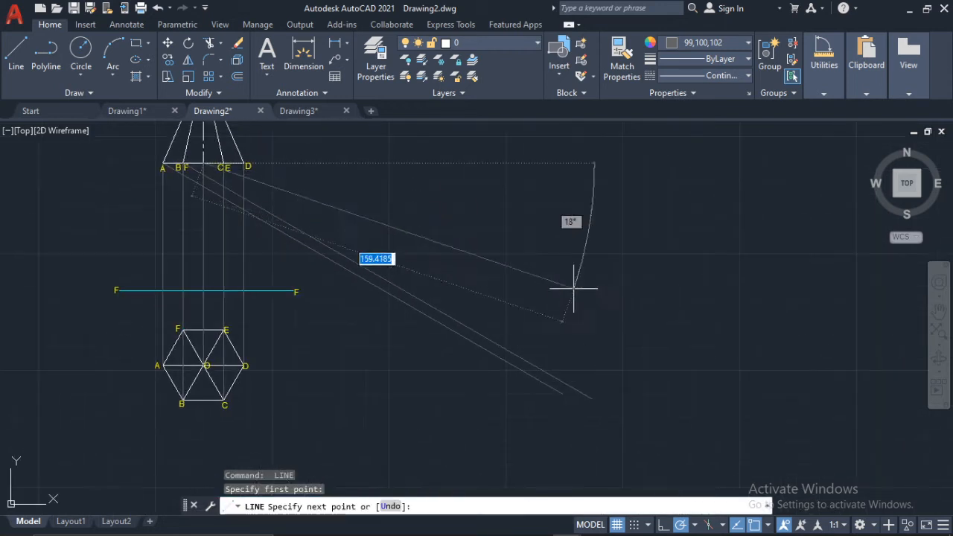
pyautogui.moveTo(517, 332); pyautogui.dragTo(389, 268, button='middle')
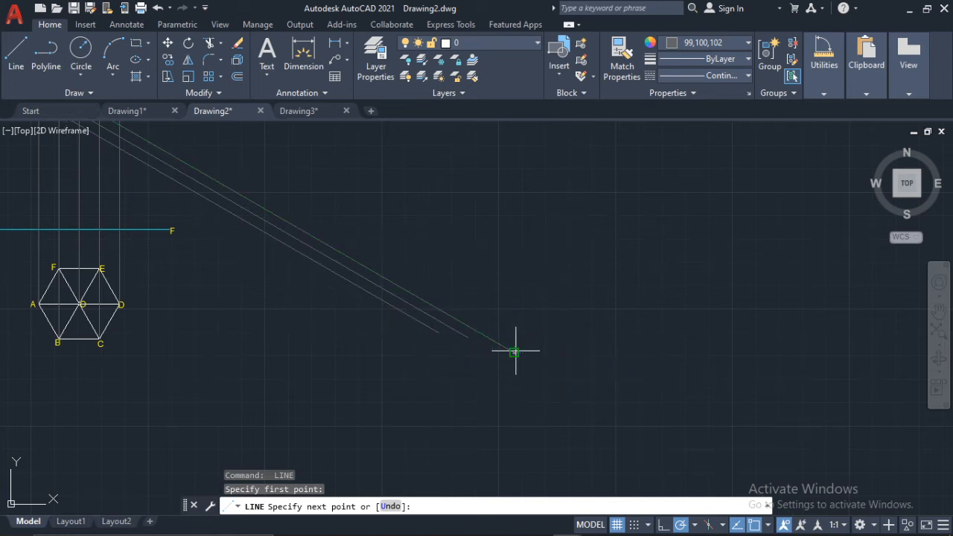
pyautogui.click(514, 350)
pyautogui.scroll(-2, 462, 328)
pyautogui.press('Return')
# Step: Draw a parallel projector about 234 units long at 330° from the shared C/E point on the elevation's base
pyautogui.scroll(10, 292, 241)
pyautogui.press('Return')
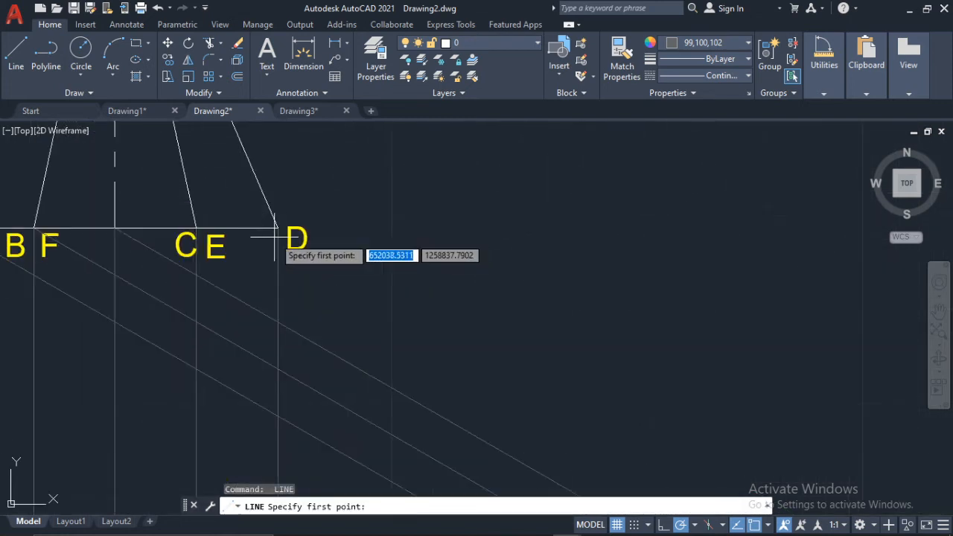
pyautogui.click(164, 219)
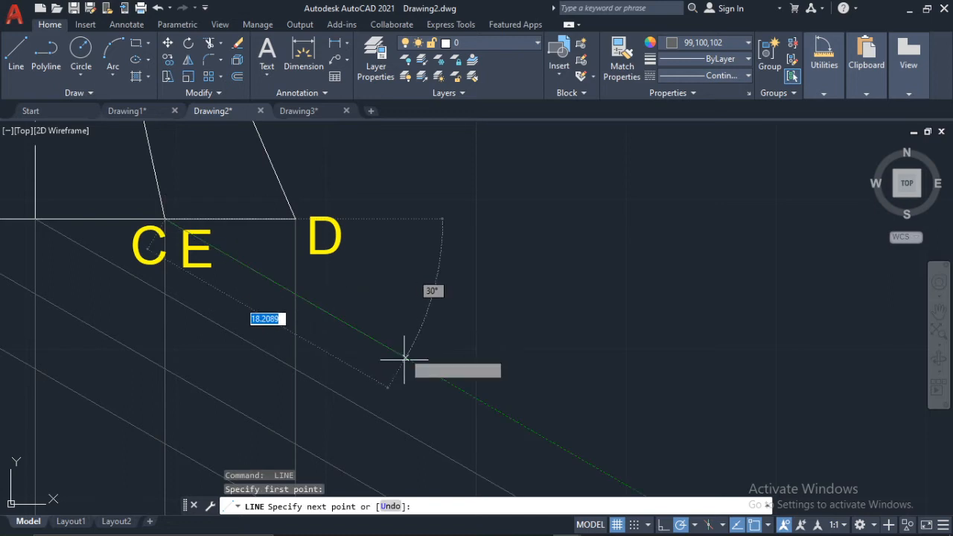
pyautogui.scroll(-10, 394, 366)
pyautogui.moveTo(417, 304); pyautogui.dragTo(315, 264, button='middle')
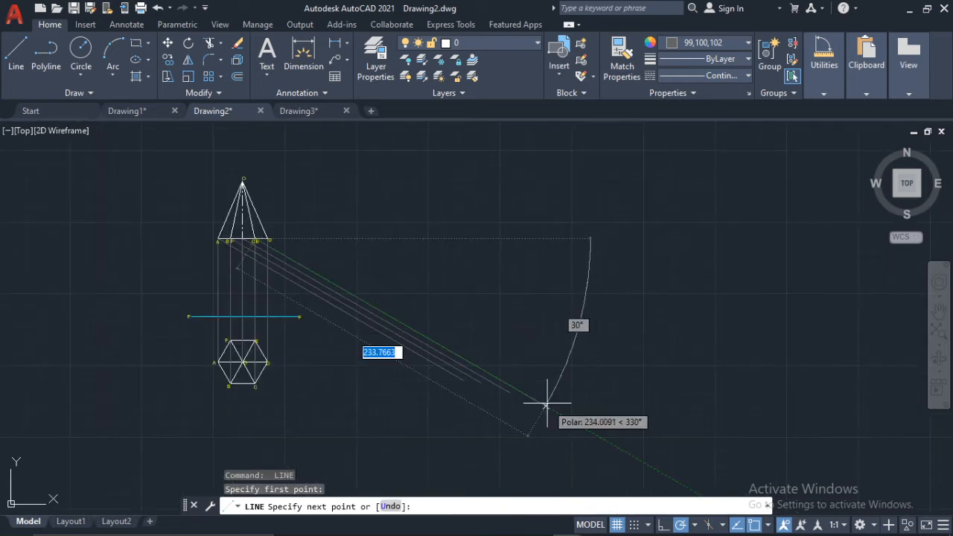
pyautogui.click(546, 404)
pyautogui.press('Return')
# Step: Draw a parallel projector line at 330° from base corner D of the elevation, ending just past the C/E projector
pyautogui.scroll(5, 306, 264)
pyautogui.press('Return')
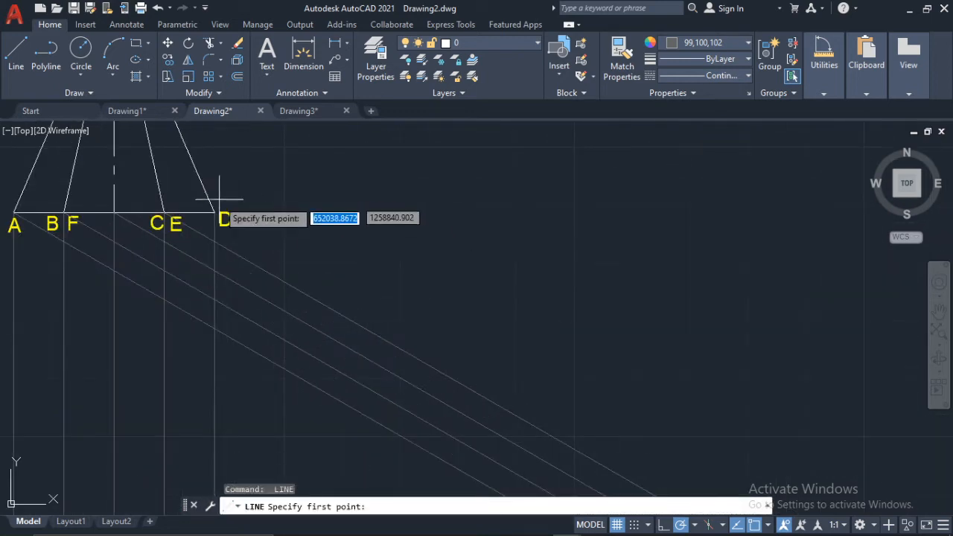
pyautogui.click(214, 215)
pyautogui.scroll(-5, 470, 313)
pyautogui.moveTo(450, 313); pyautogui.dragTo(233, 196, button='middle')
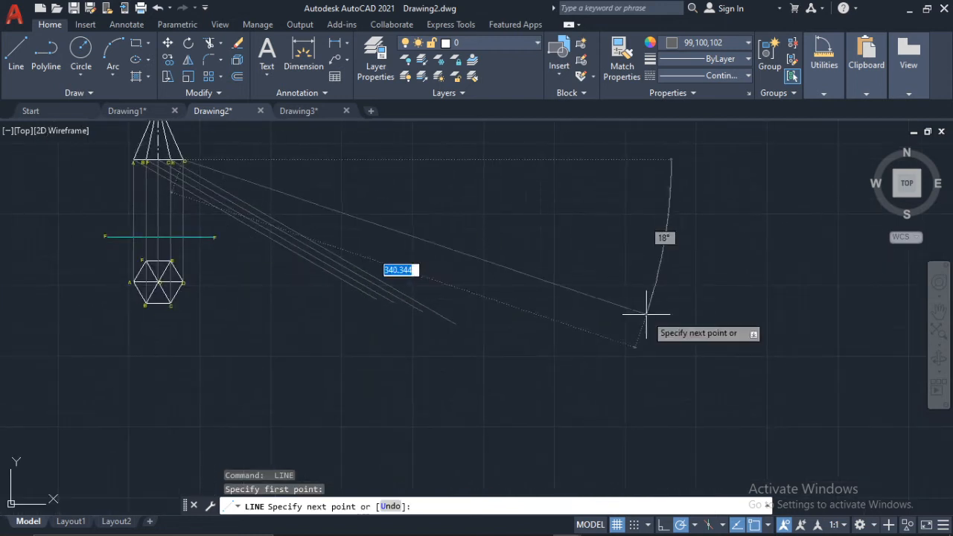
pyautogui.click(472, 324)
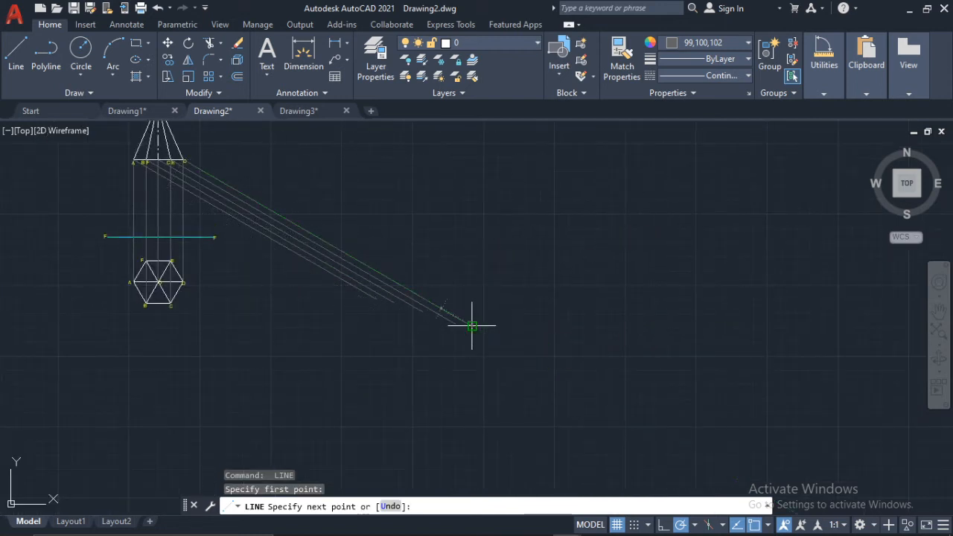
pyautogui.press('Return')
# Step: Draw a parallel projector line at 330° from apex O of the front elevation, reaching beyond the base projectors
pyautogui.moveTo(298, 177); pyautogui.dragTo(403, 307, button='middle')
pyautogui.press('Return')
pyautogui.scroll(5, 262, 202)
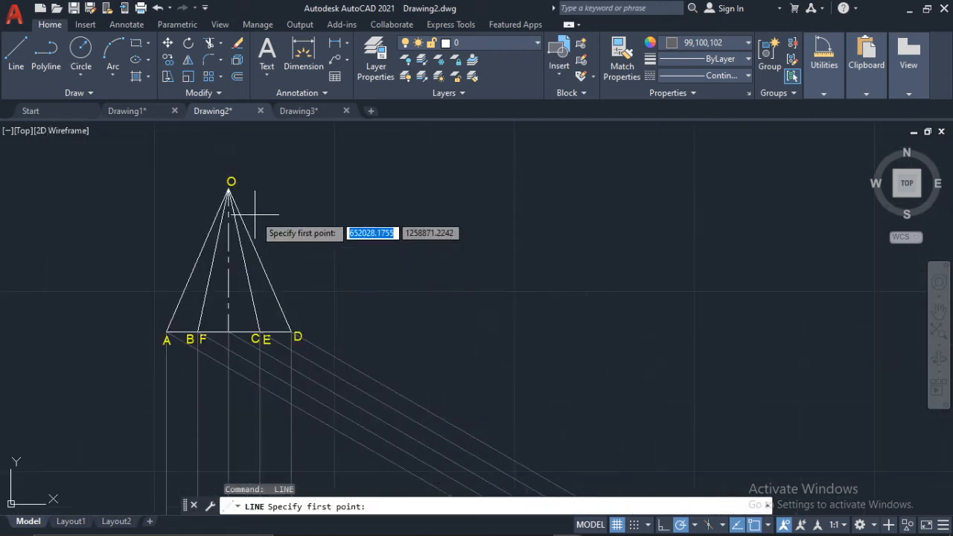
pyautogui.click(221, 181)
pyautogui.scroll(-4, 564, 294)
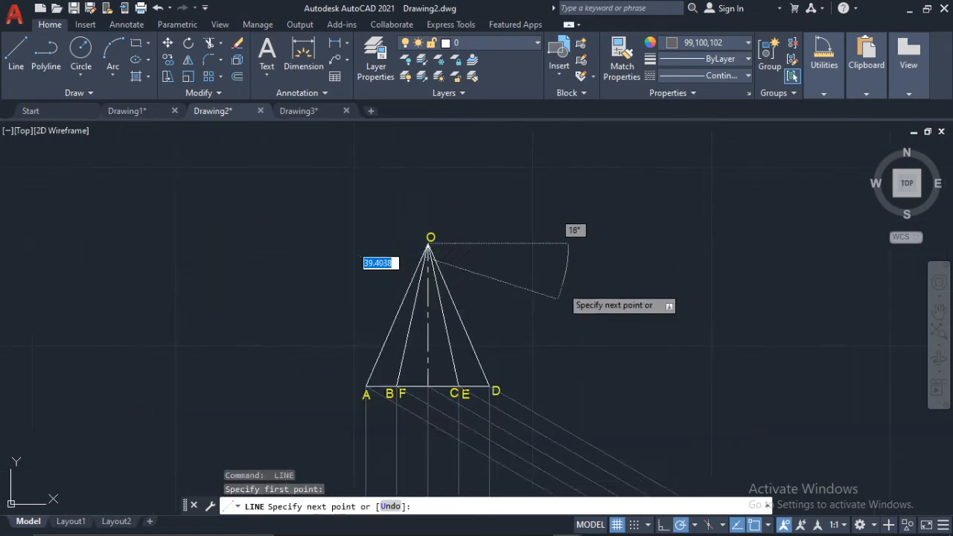
pyautogui.moveTo(564, 295); pyautogui.dragTo(256, 185, button='middle')
pyautogui.scroll(-3, 255, 185)
pyautogui.scroll(-2, 589, 380)
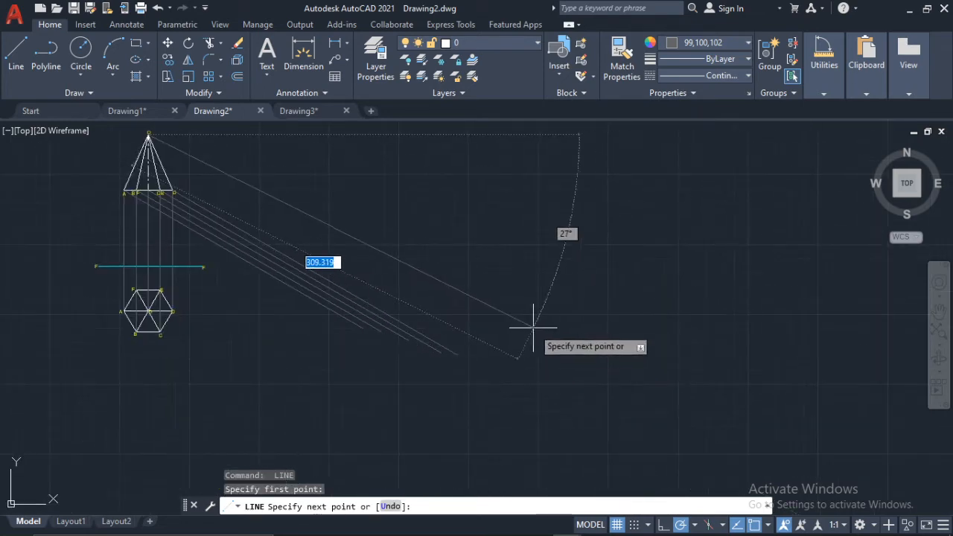
pyautogui.click(513, 346)
pyautogui.press('Return')
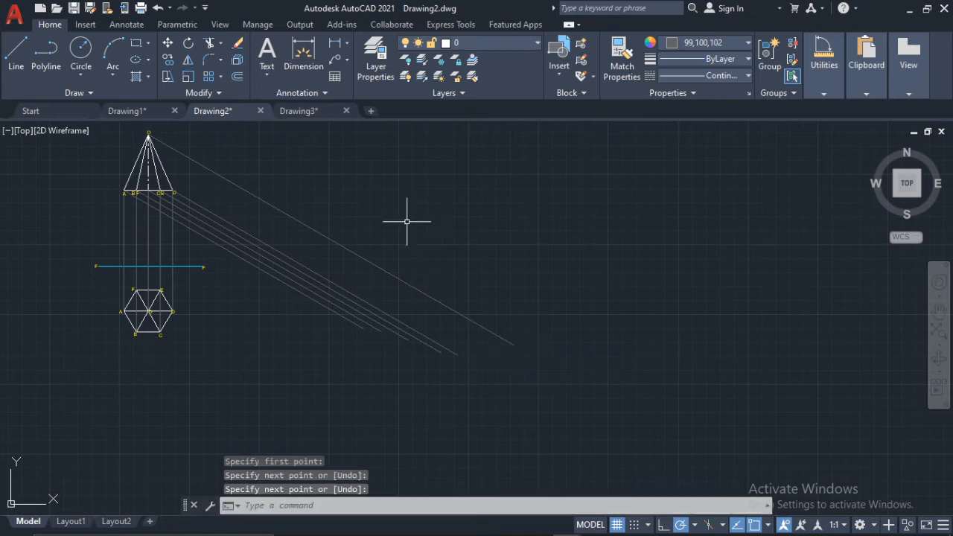
# Step: Set the drawing colour to Cyan and draw a reference line about 97 units long at 240° across all the inclined projectors
pyautogui.click(700, 45)
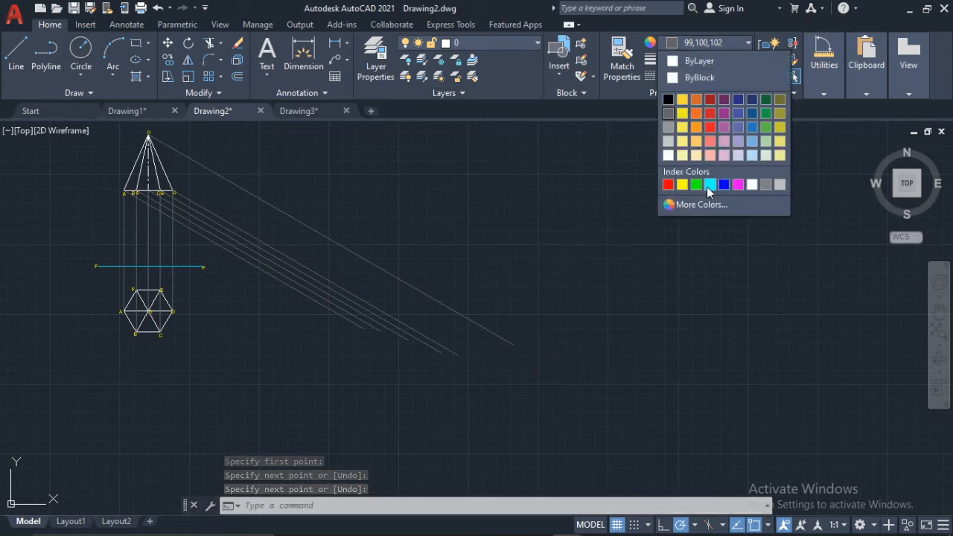
pyautogui.click(708, 185)
pyautogui.click(17, 52)
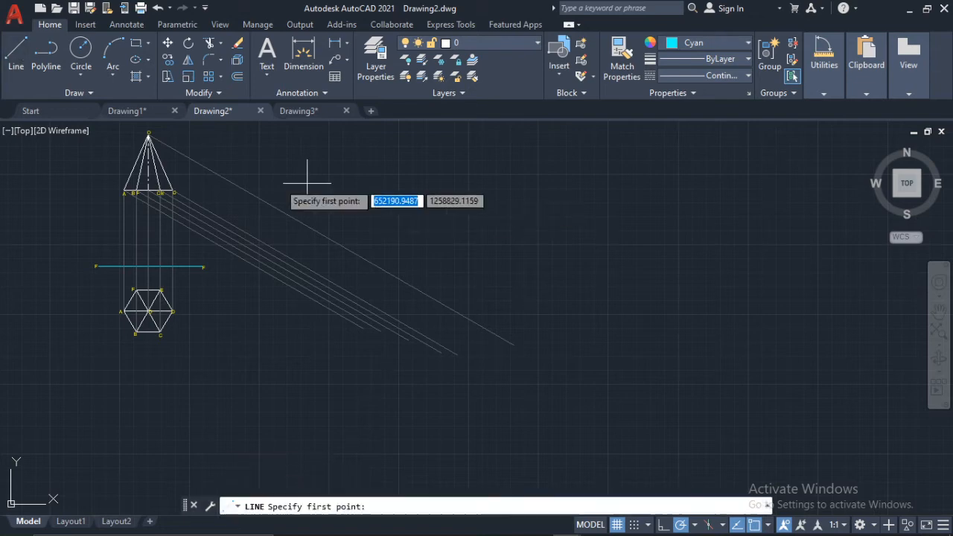
pyautogui.scroll(2, 261, 203)
pyautogui.click(363, 239)
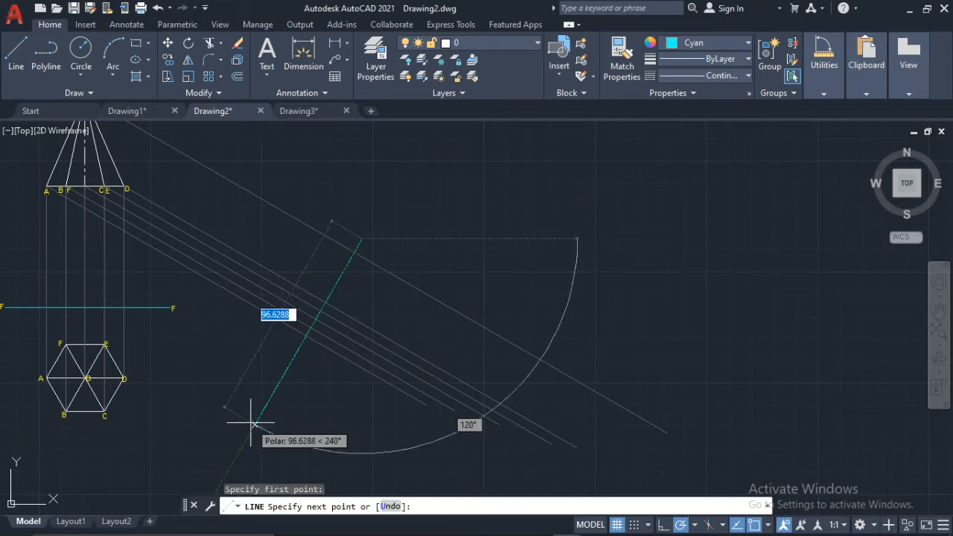
pyautogui.click(256, 425)
pyautogui.press('Escape')
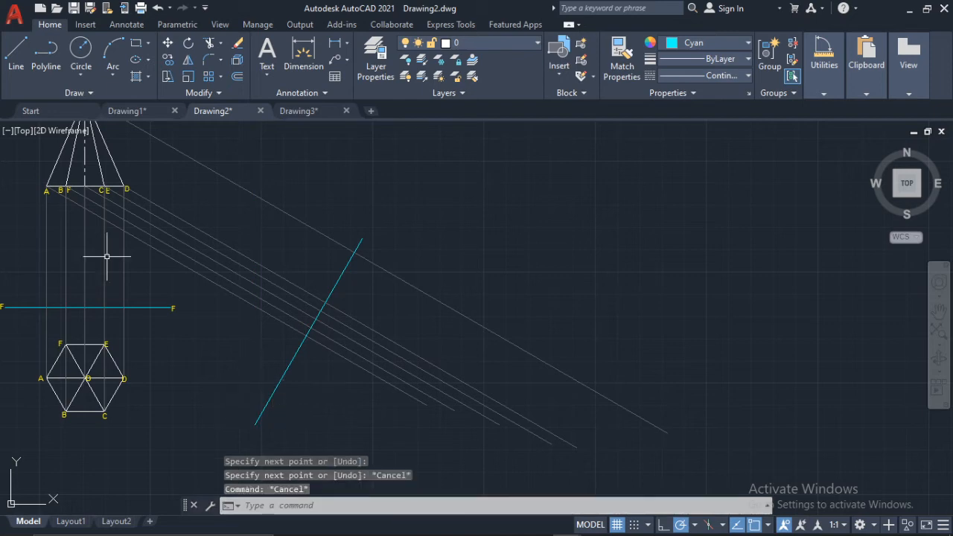
# Step: Draw a horizontal cyan helper line from the intersection of the inclined reference line with the projector from A
pyautogui.scroll(4, 374, 346)
pyautogui.press('space')
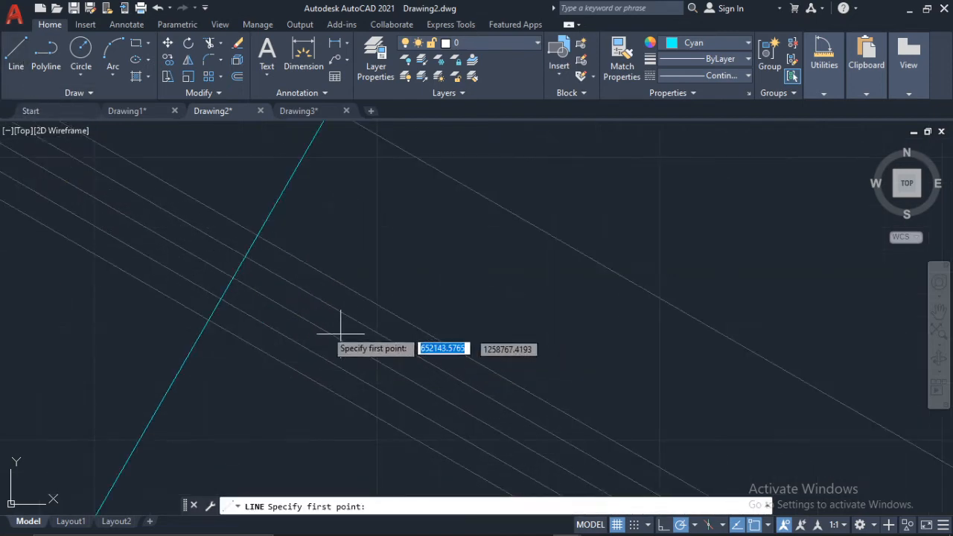
pyautogui.click(209, 320)
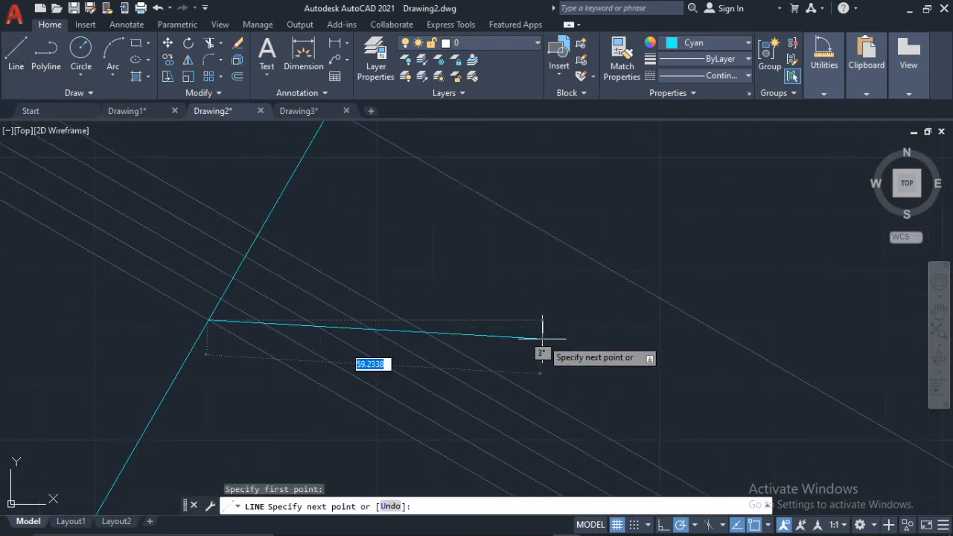
pyautogui.click(530, 320)
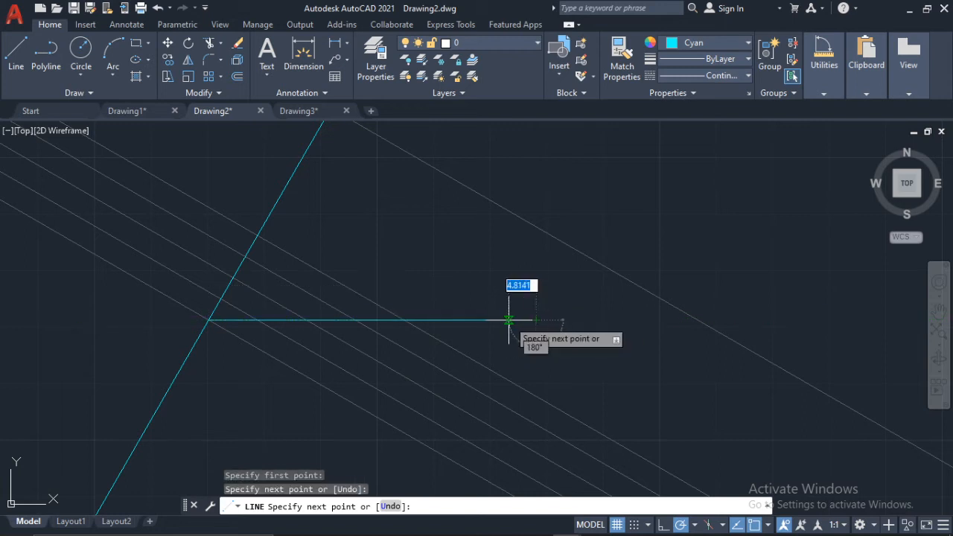
pyautogui.press('Escape')
# Step: Measure the angle between the inclined cyan reference line and the horizontal helper line
pyautogui.click(825, 61)
pyautogui.click(838, 132)
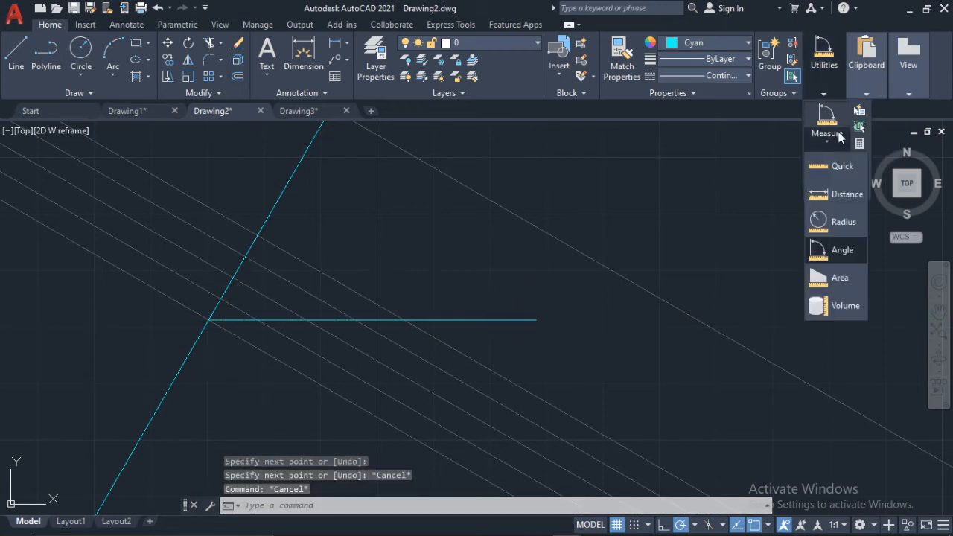
pyautogui.click(841, 251)
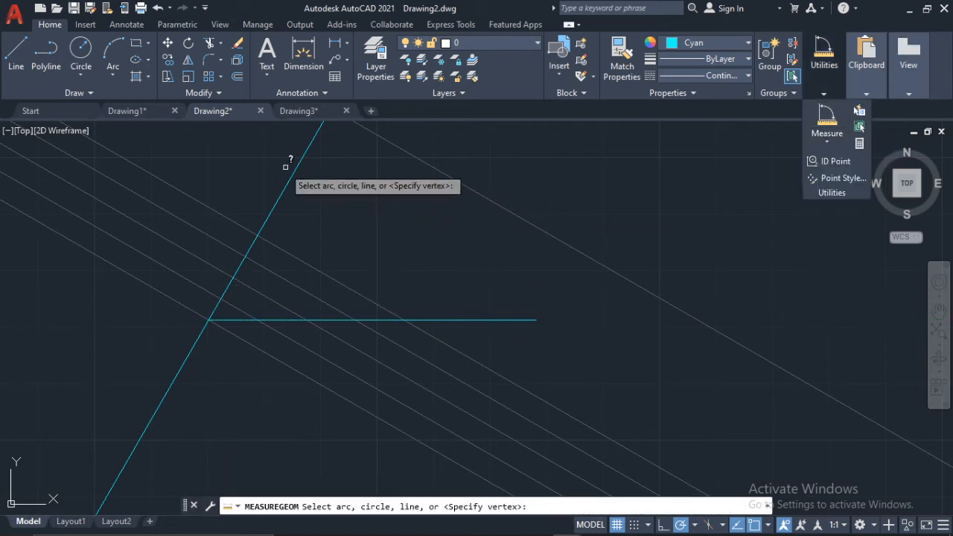
pyautogui.click(290, 179)
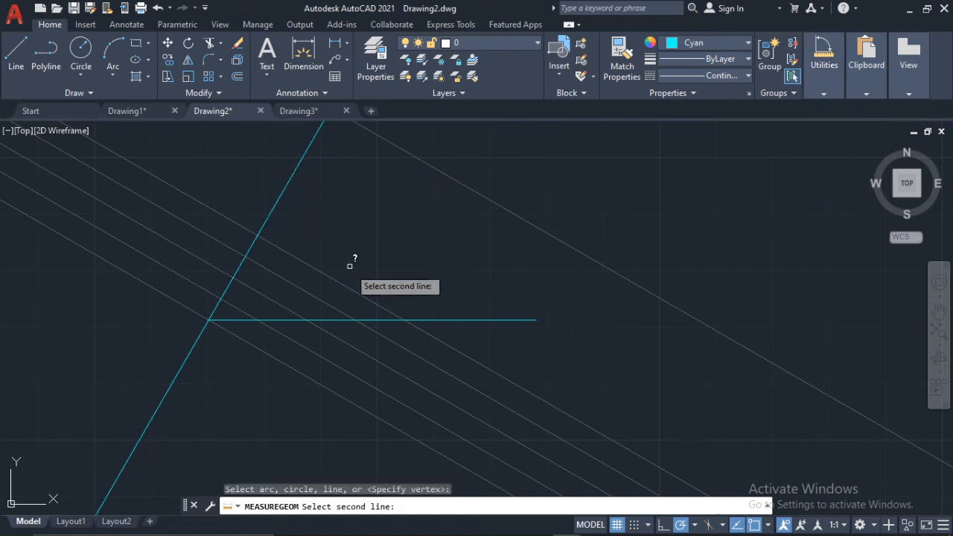
pyautogui.click(339, 321)
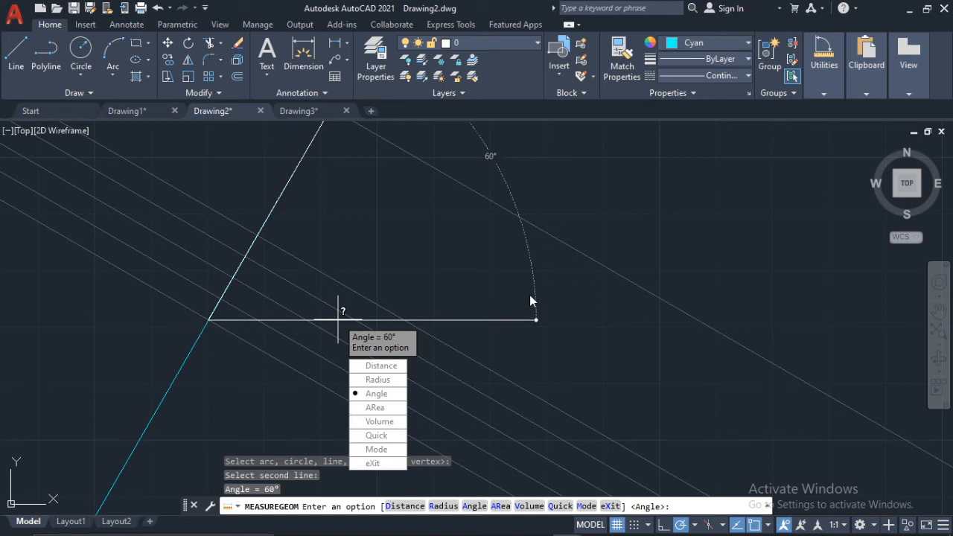
pyautogui.press('Escape')
pyautogui.press('Escape')
pyautogui.press('Escape')
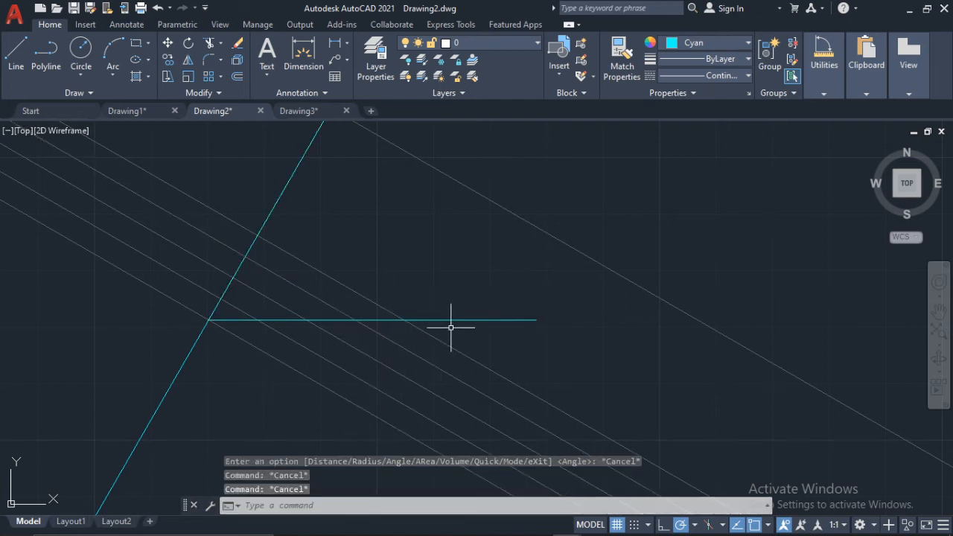
# Step: Delete the horizontal cyan helper line
pyautogui.click(436, 321)
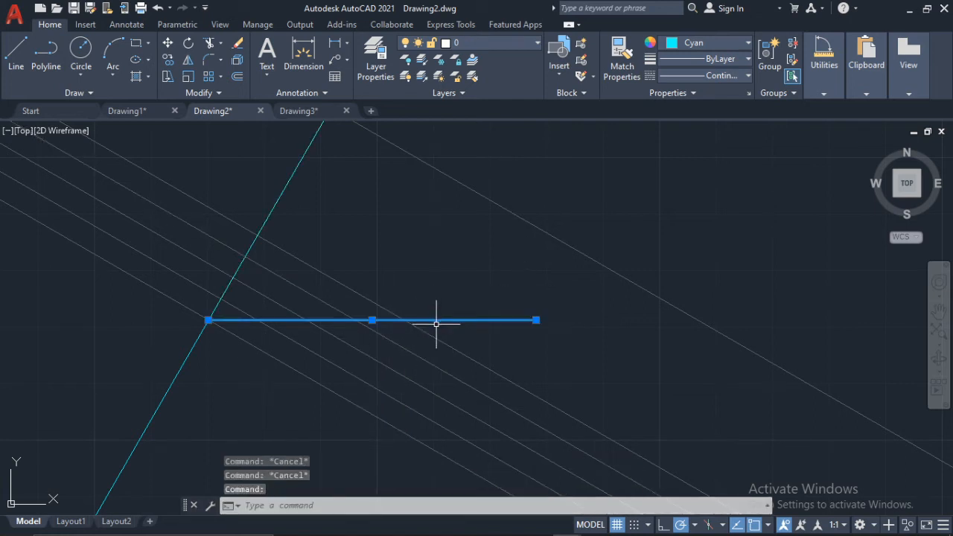
pyautogui.press('Delete')
pyautogui.scroll(-3, 404, 309)
pyautogui.scroll(3, 403, 321)
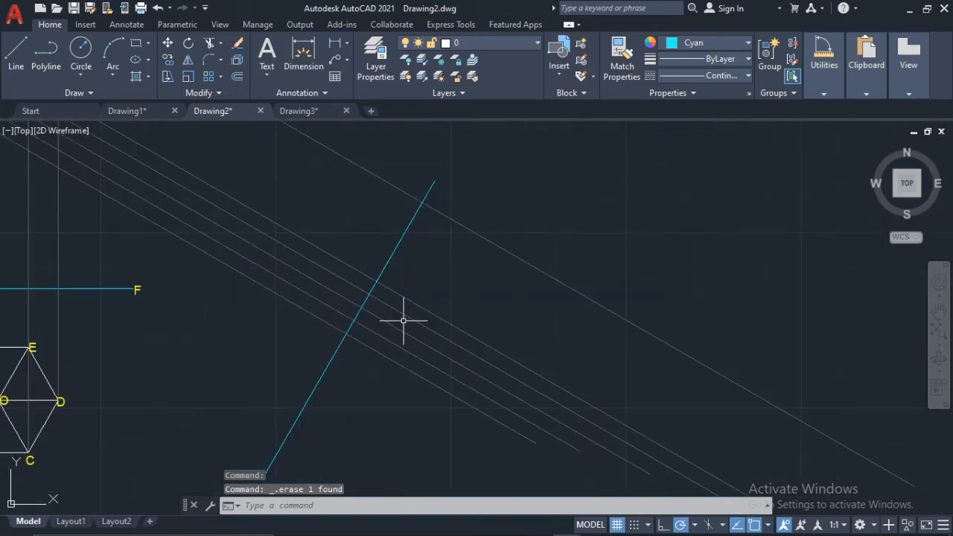
# Step: Trim the part of the inclined cyan reference line that extends below the projector from A
pyautogui.press('Return')
pyautogui.click(313, 388)
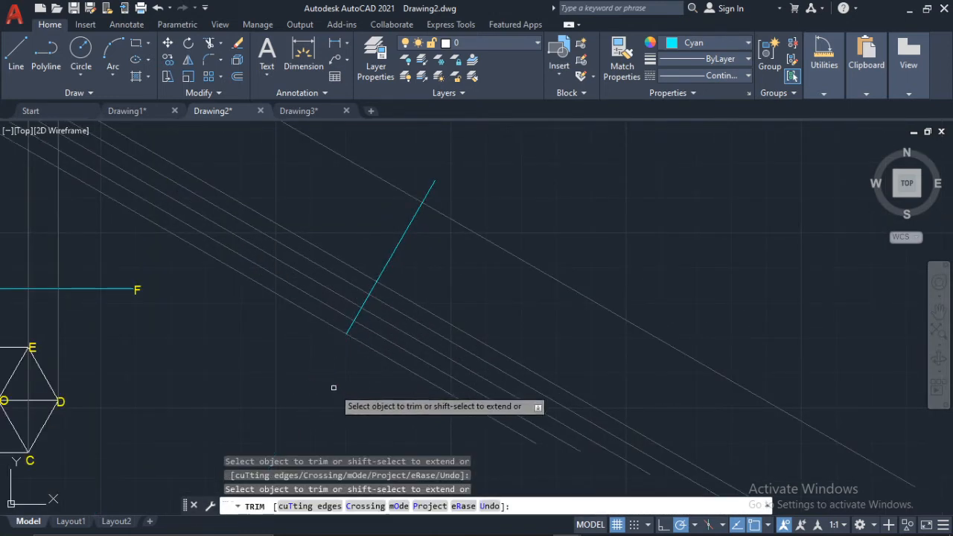
pyautogui.press('Escape')
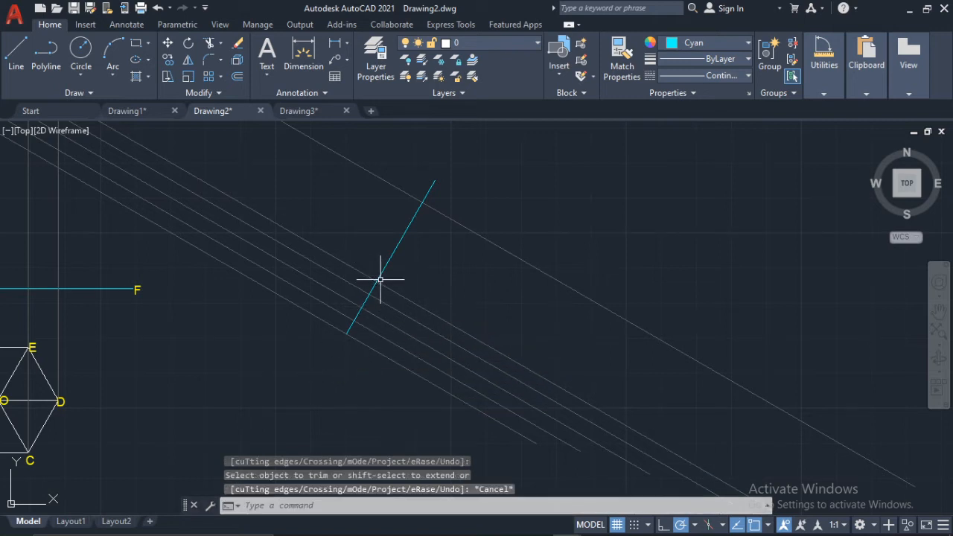
# Step: Stretch the lower end of the inclined cyan reference line about 8 units at 240°, past the projector from A
pyautogui.click(380, 279)
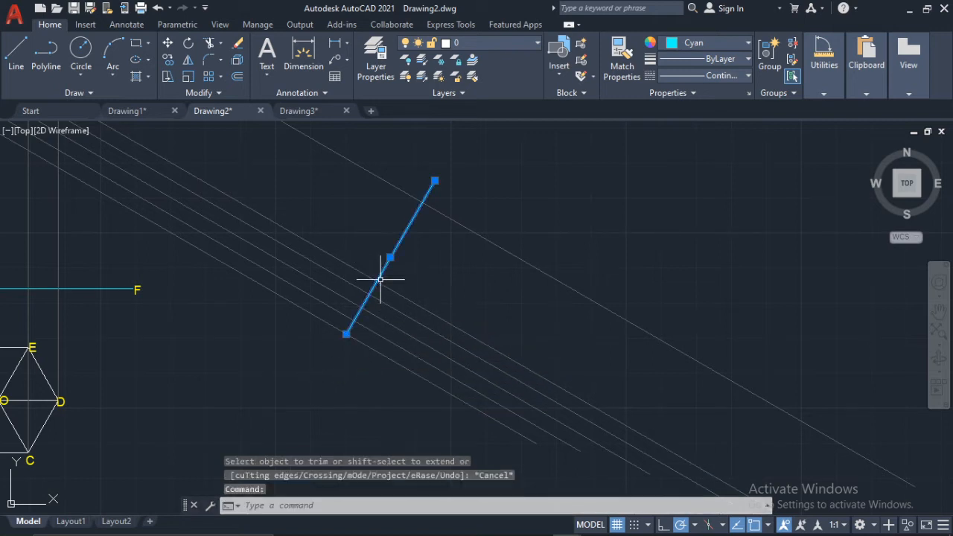
pyautogui.click(347, 334)
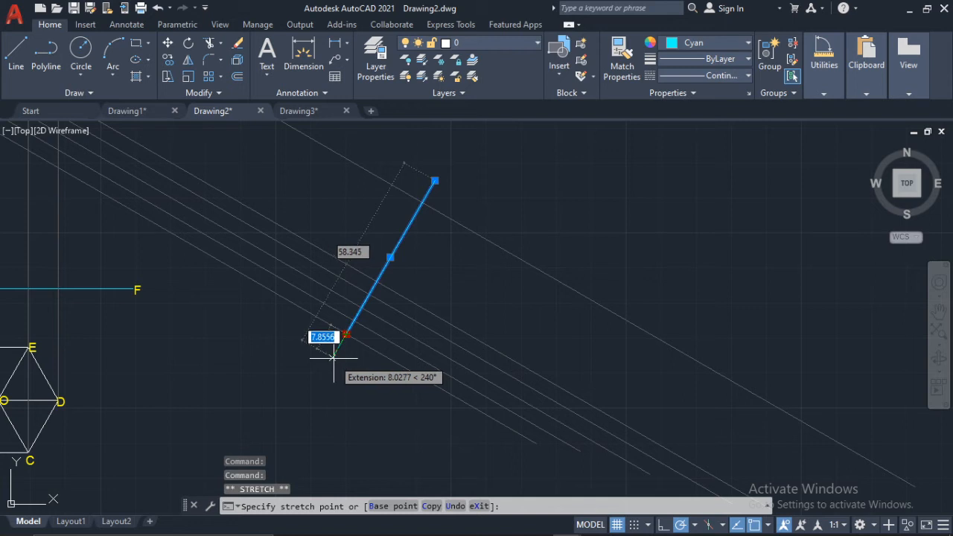
pyautogui.press('Escape')
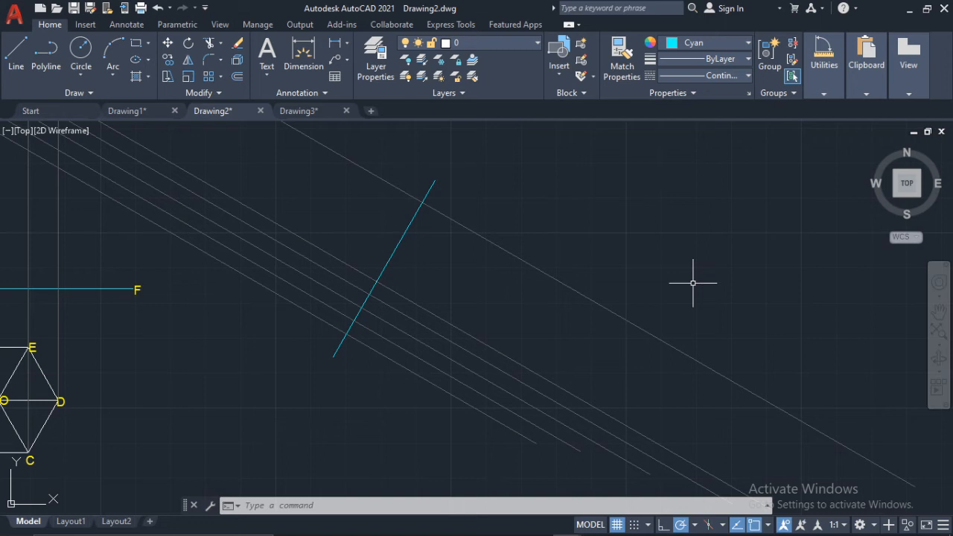
pyautogui.scroll(-1, 519, 213)
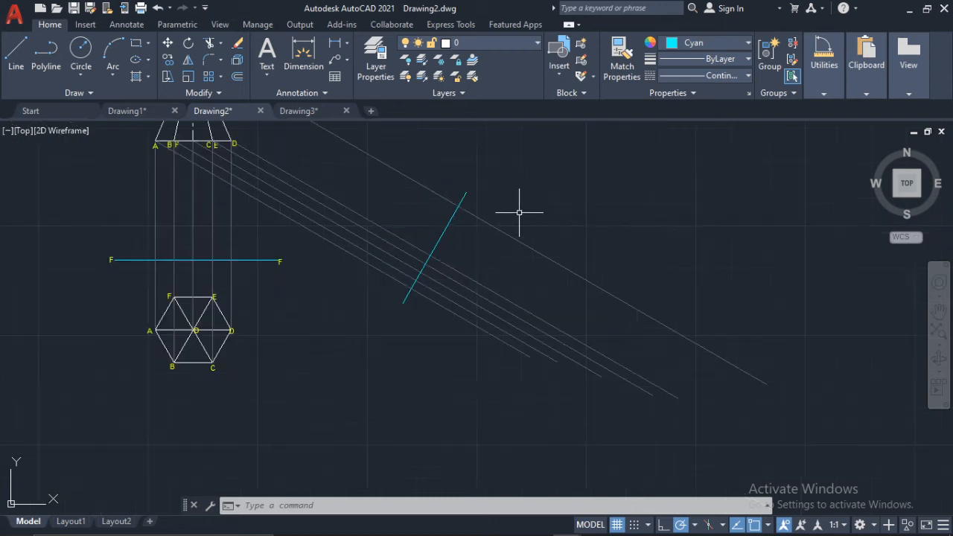
pyautogui.moveTo(514, 226); pyautogui.dragTo(517, 298, button='middle')
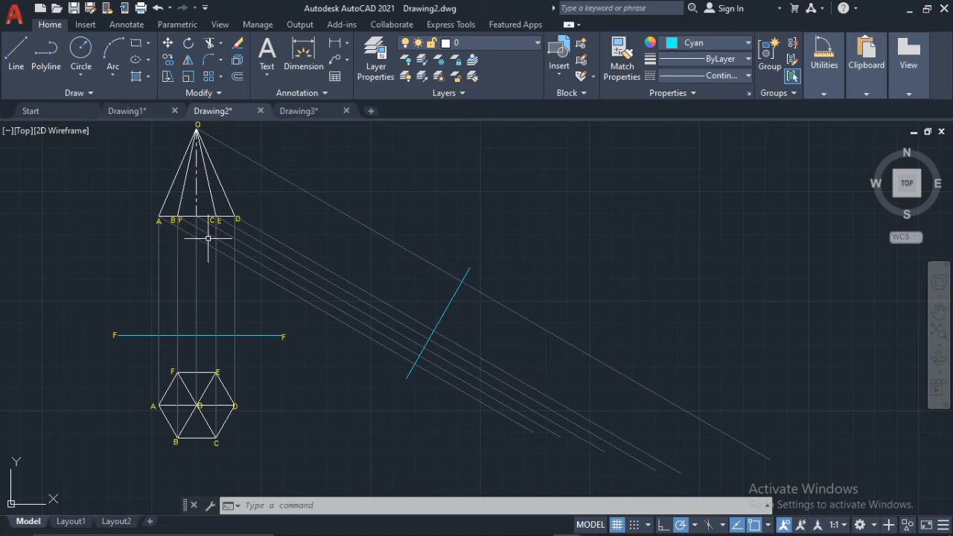
pyautogui.scroll(2, 229, 222)
pyautogui.moveTo(156, 387); pyautogui.dragTo(431, 257, button='middle')
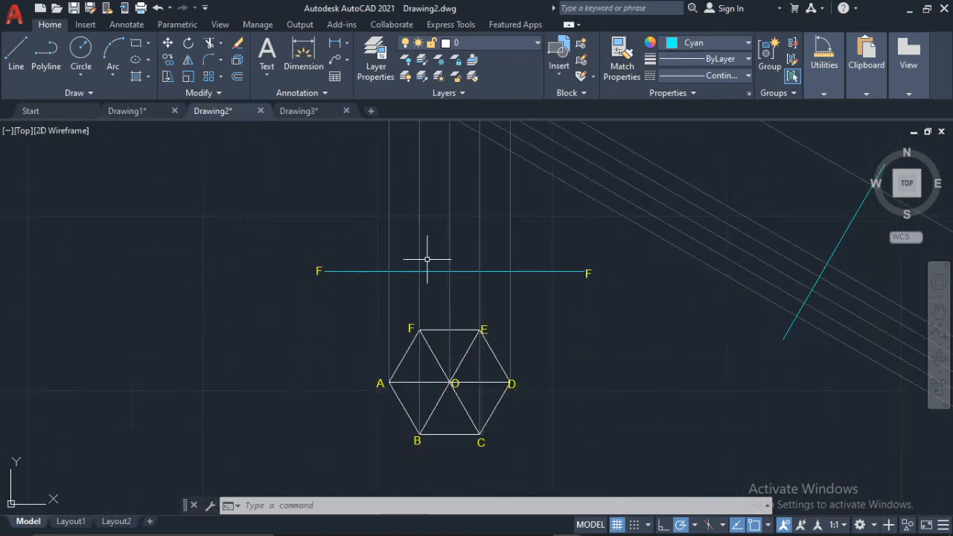
# Step: Change the two F labels at the ends of the horizontal reference line to X at one end and Y at the other
pyautogui.doubleClick(319, 271)
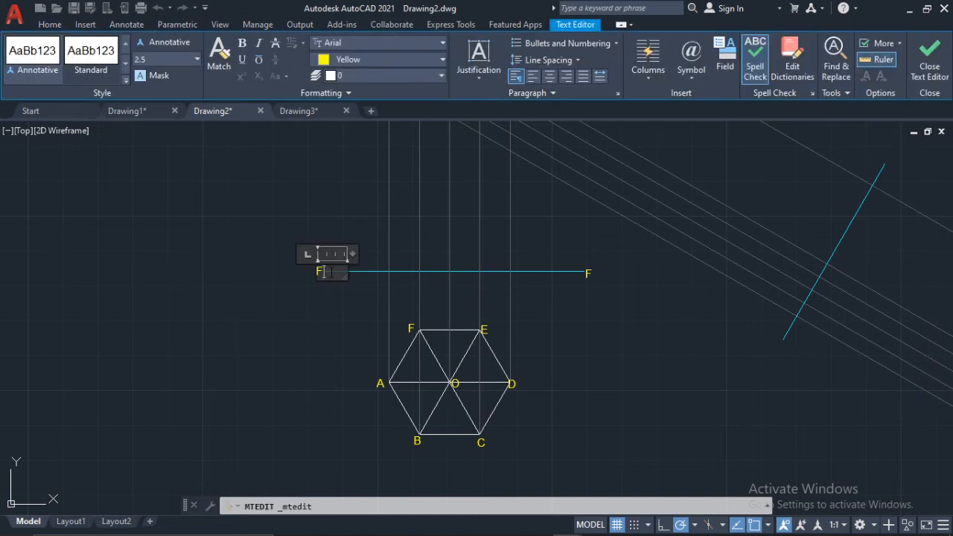
pyautogui.write('X')
pyautogui.click(463, 270)
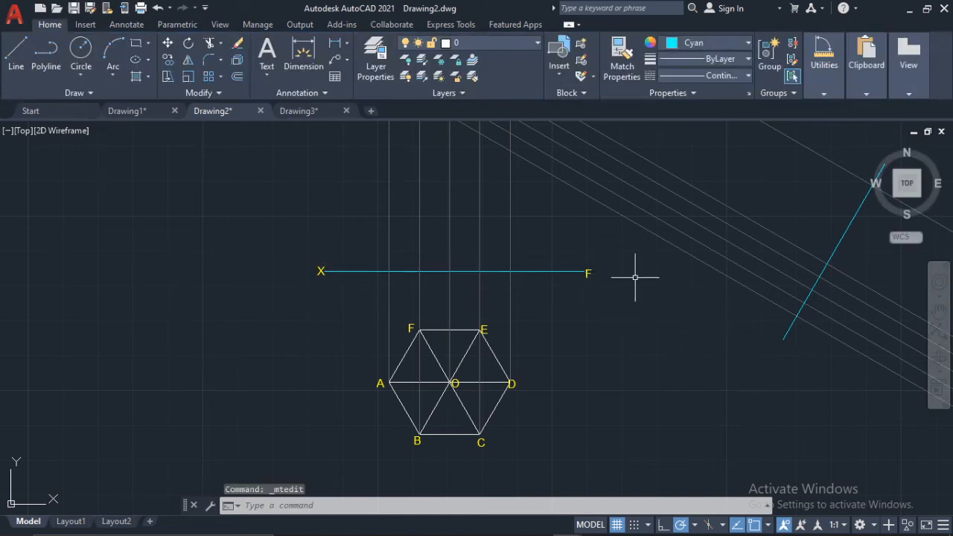
pyautogui.click(591, 273)
pyautogui.doubleClick(591, 273)
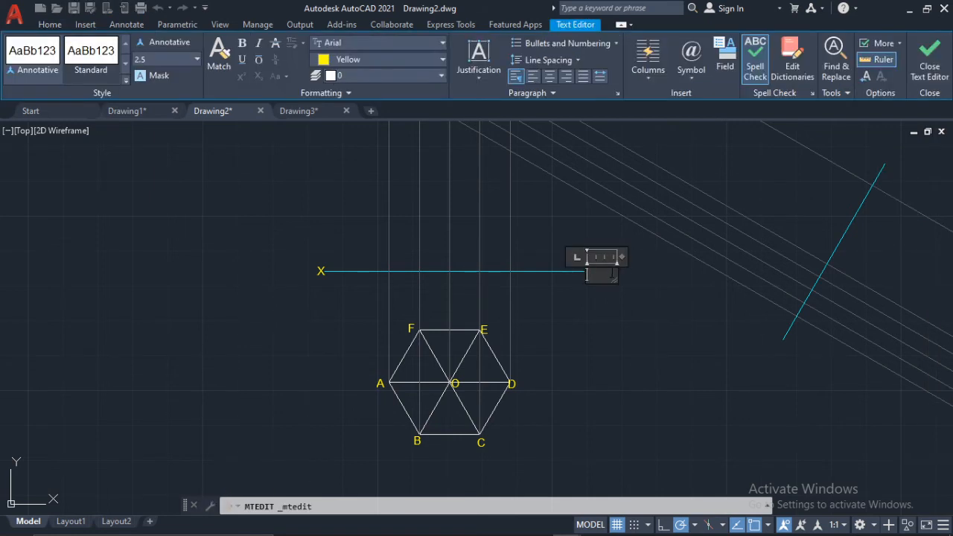
pyautogui.click(615, 350)
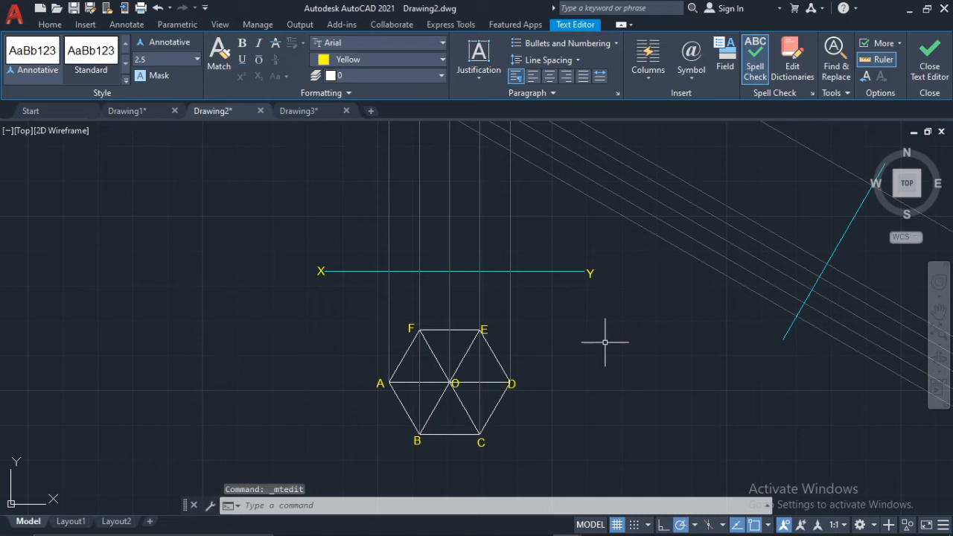
# Step: Copy the X label from the horizontal reference line to the lower and upper ends of the inclined cyan reference line
pyautogui.moveTo(792, 266); pyautogui.dragTo(709, 277, button='middle')
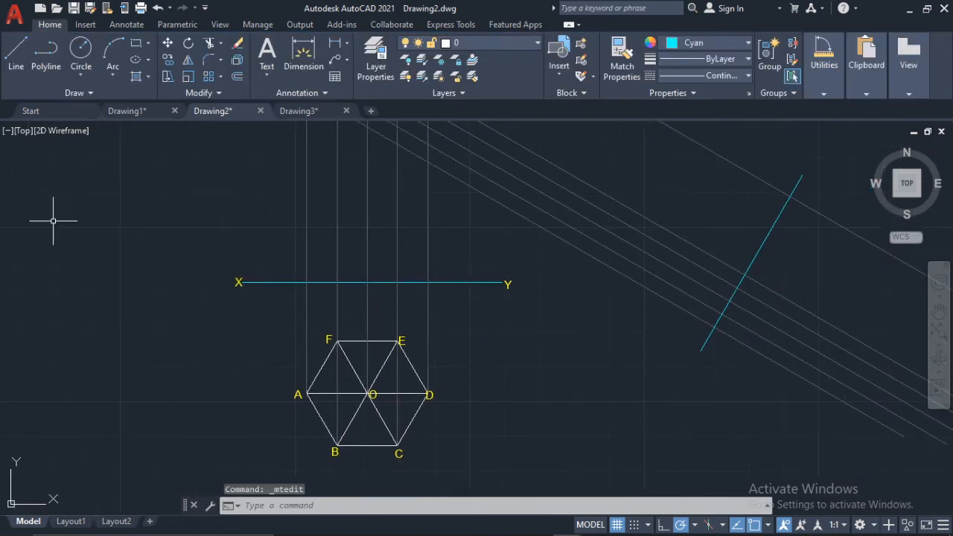
pyautogui.click(239, 283)
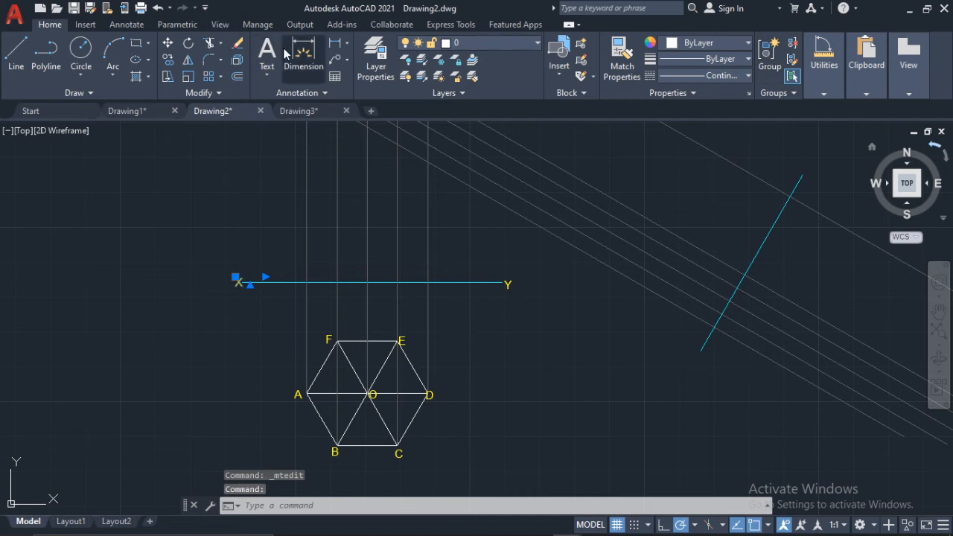
pyautogui.click(166, 63)
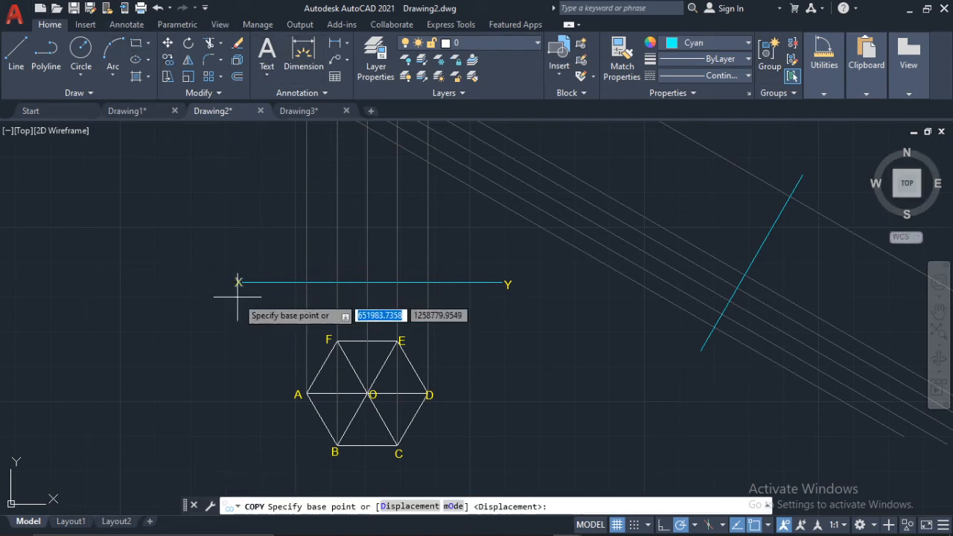
pyautogui.click(238, 280)
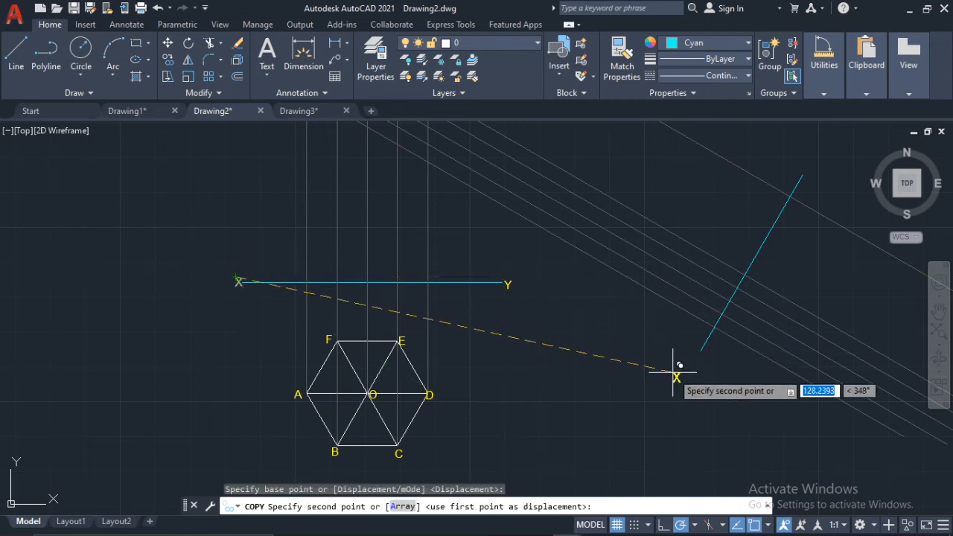
pyautogui.scroll(4, 692, 366)
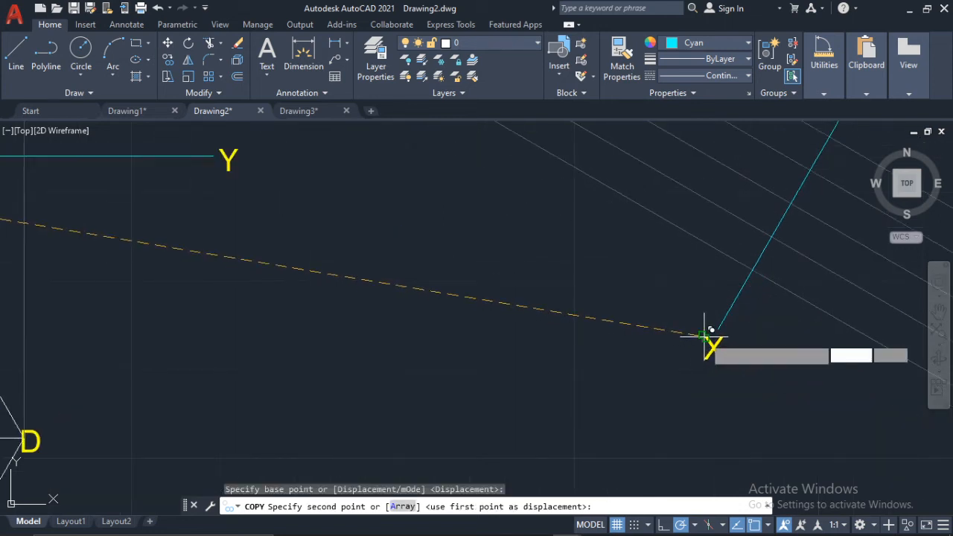
pyautogui.click(706, 344)
pyautogui.moveTo(880, 138); pyautogui.dragTo(684, 270, button='middle')
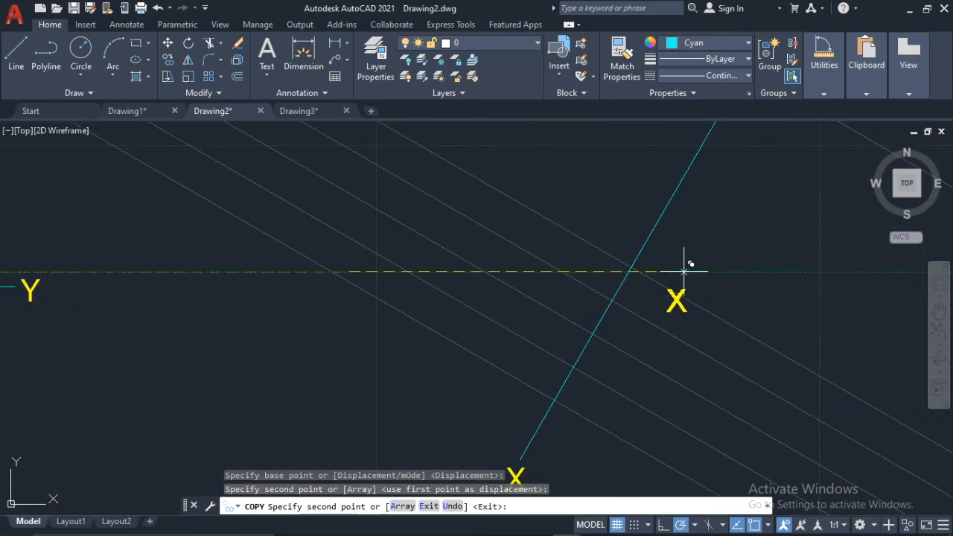
pyautogui.click(604, 191)
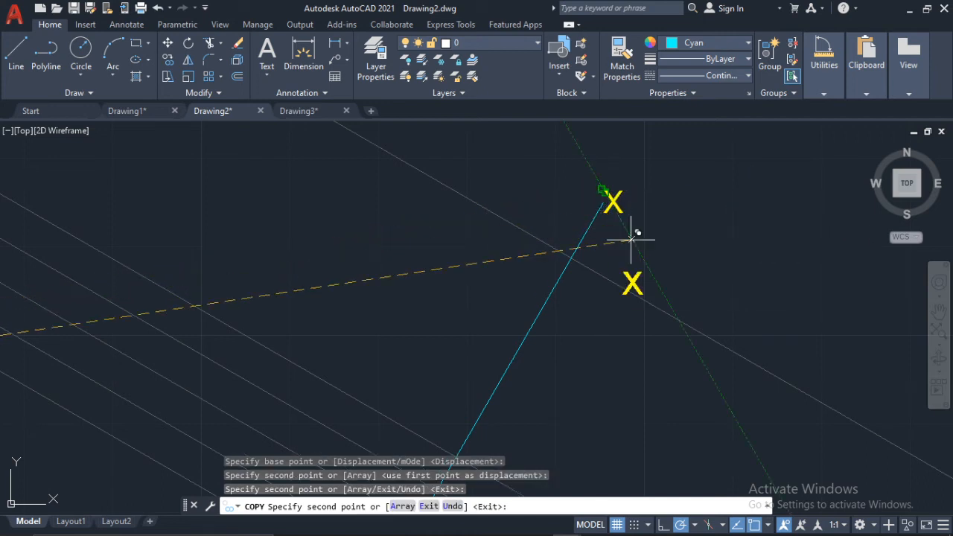
pyautogui.press('Escape')
# Step: Change the copied labels on the inclined reference line to Y1 at its upper end and X1 at its lower end
pyautogui.doubleClick(614, 201)
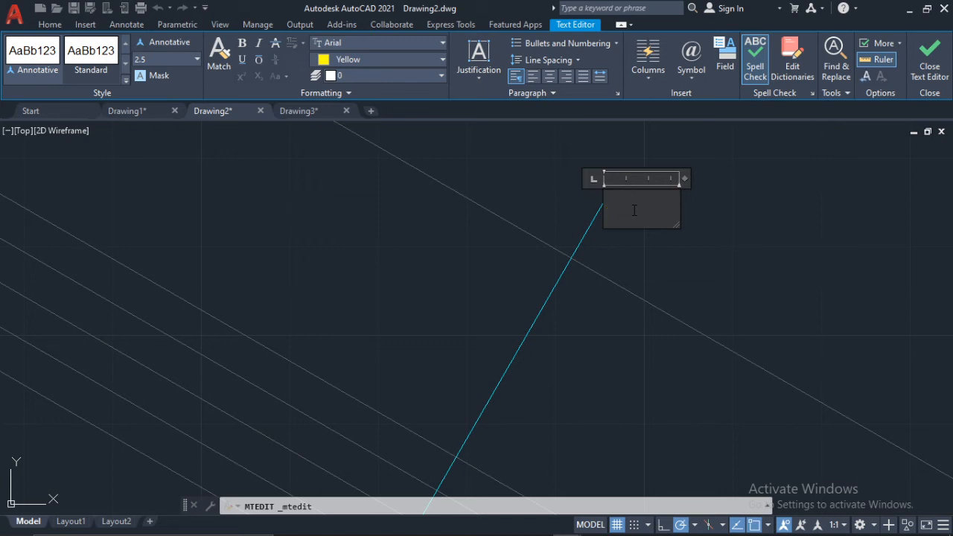
pyautogui.hotkey('ctrl', 'Return')
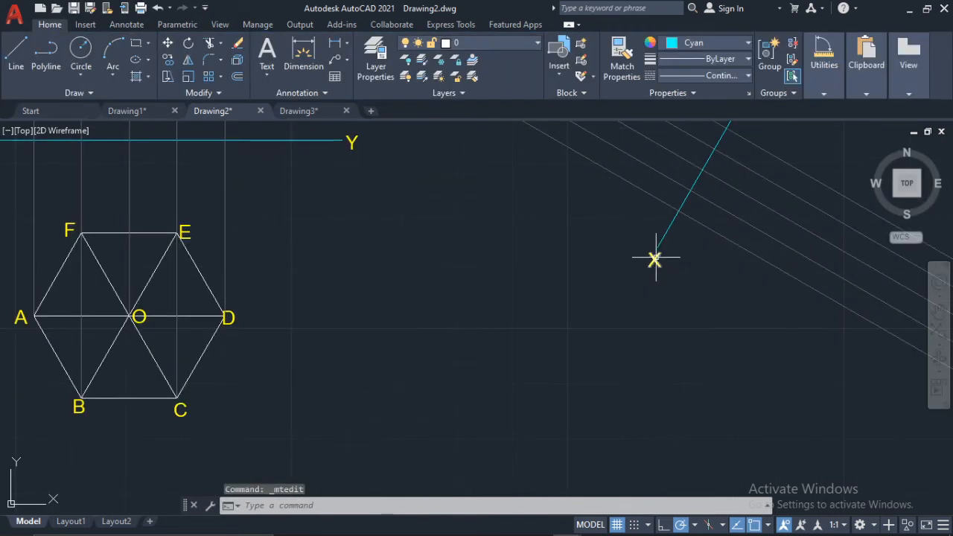
pyautogui.click(655, 259)
pyautogui.doubleClick(655, 258)
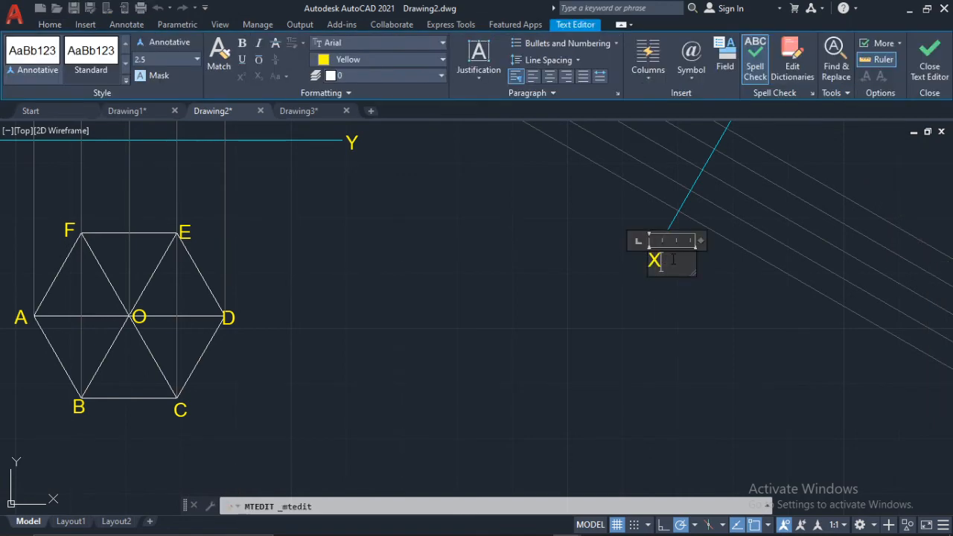
pyautogui.click(583, 285)
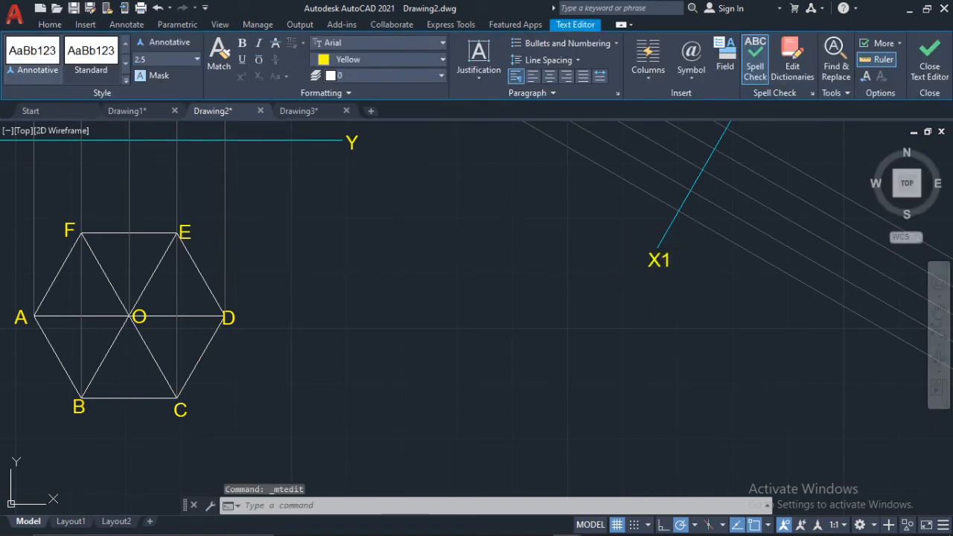
pyautogui.scroll(-4, 601, 228)
pyautogui.moveTo(600, 227); pyautogui.dragTo(632, 315, button='middle')
pyautogui.scroll(2, 632, 266)
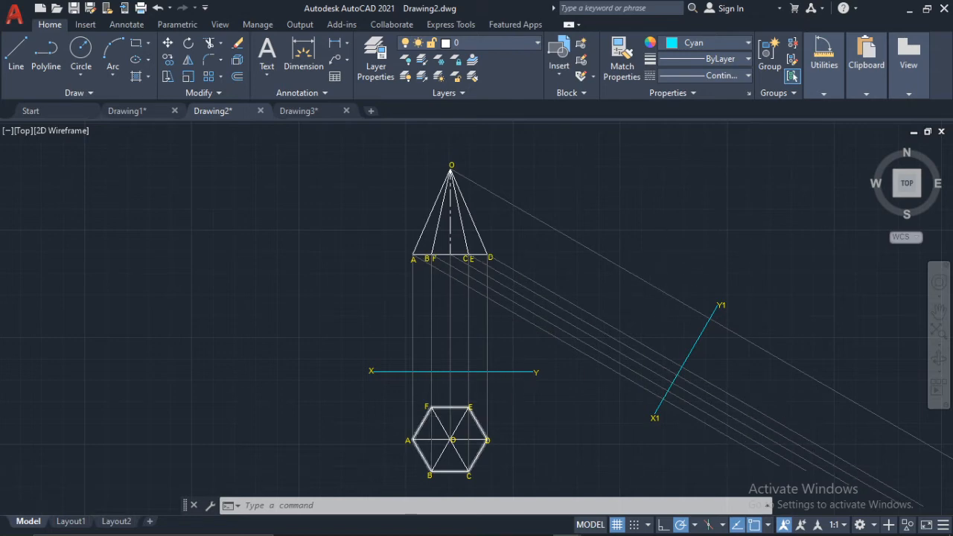
pyautogui.scroll(6, 446, 407)
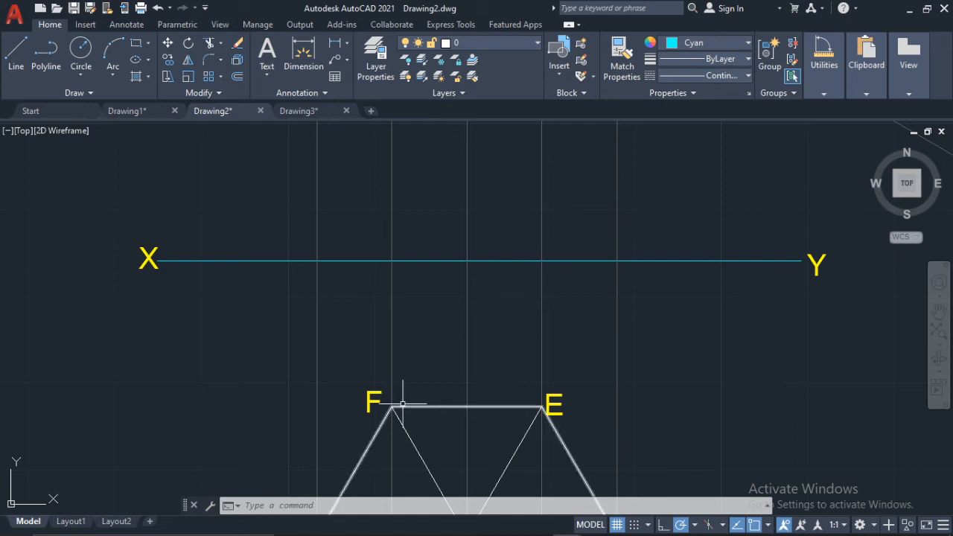
pyautogui.click(824, 94)
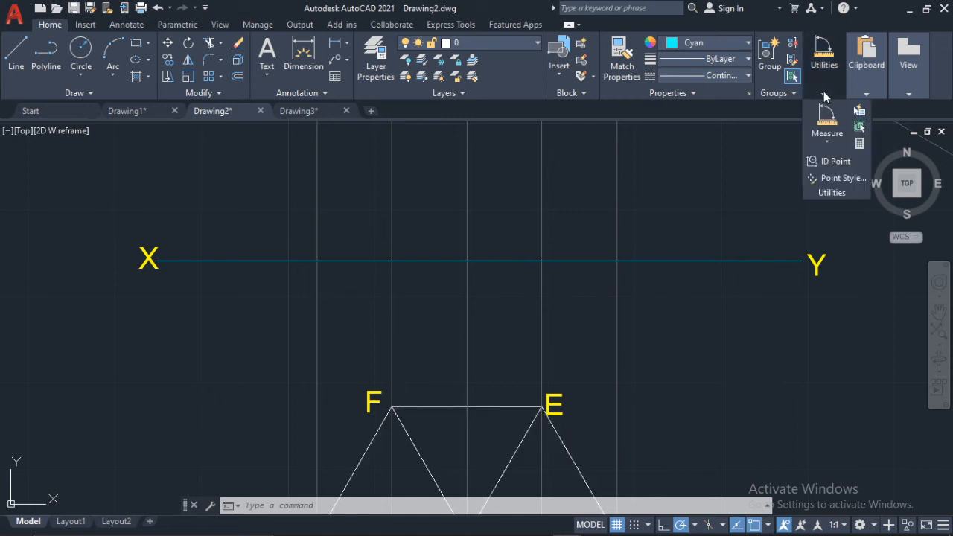
pyautogui.click(822, 145)
pyautogui.click(833, 197)
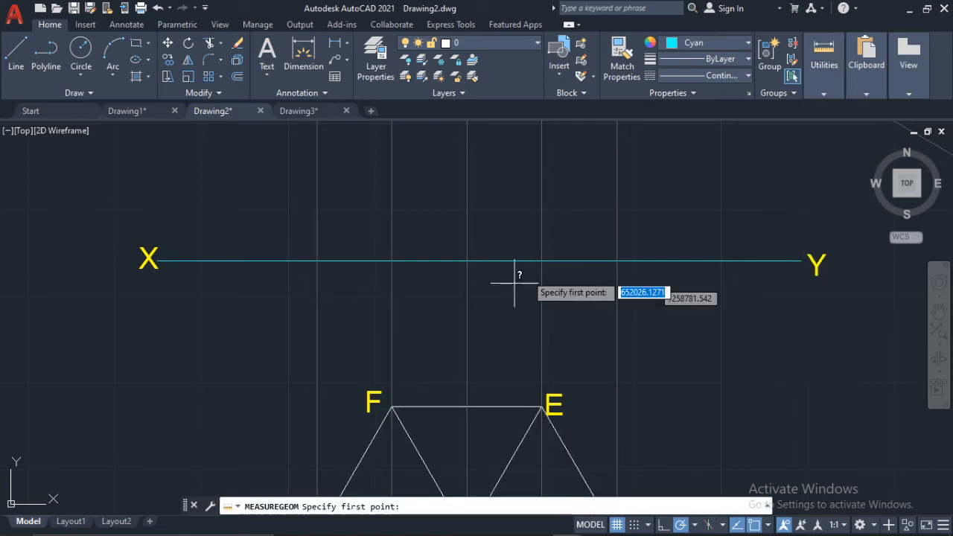
pyautogui.click(541, 260)
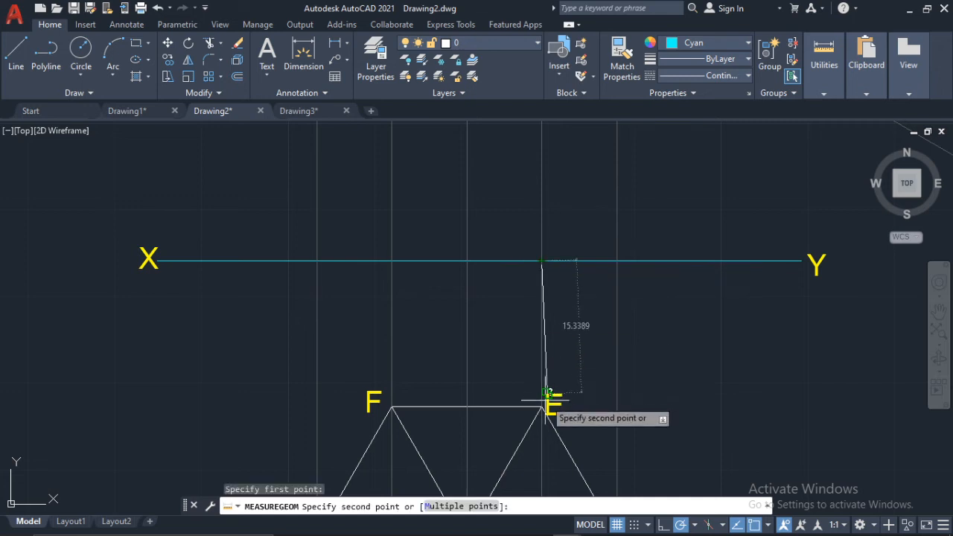
pyautogui.press('Escape')
pyautogui.press('Escape')
pyautogui.press('Escape')
pyautogui.press('Escape')
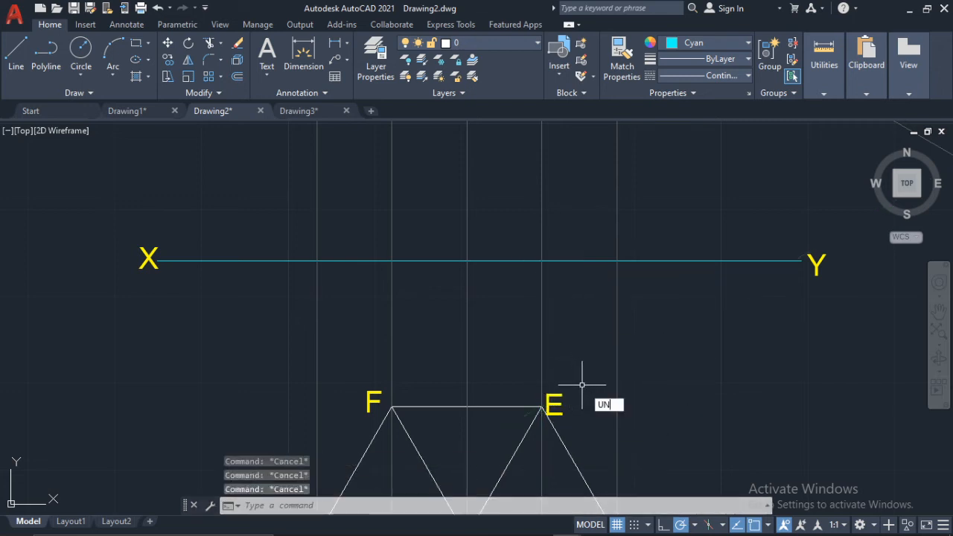
# Step: Set the drawing units' length precision to 0 decimal places
pyautogui.click(625, 420)
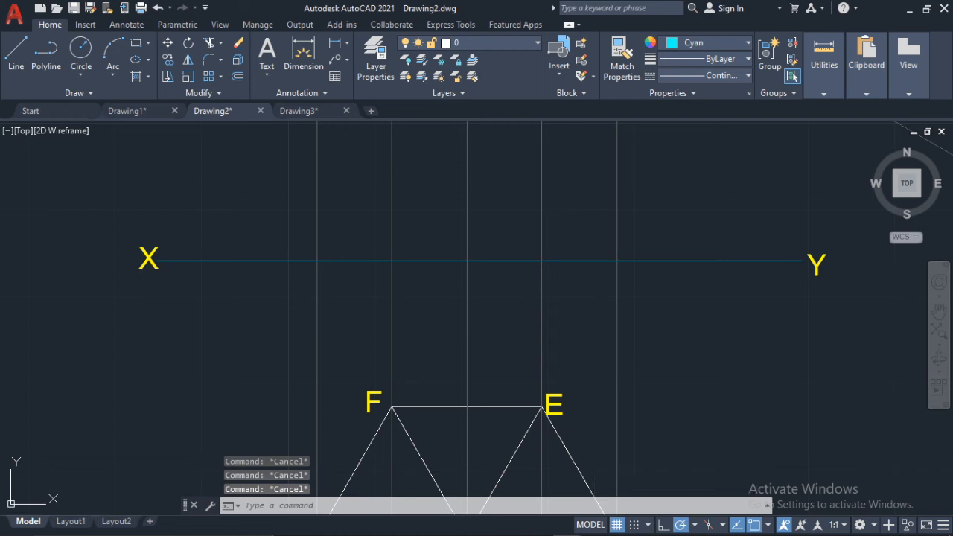
pyautogui.write('un')
pyautogui.press('Return')
pyautogui.click(427, 195)
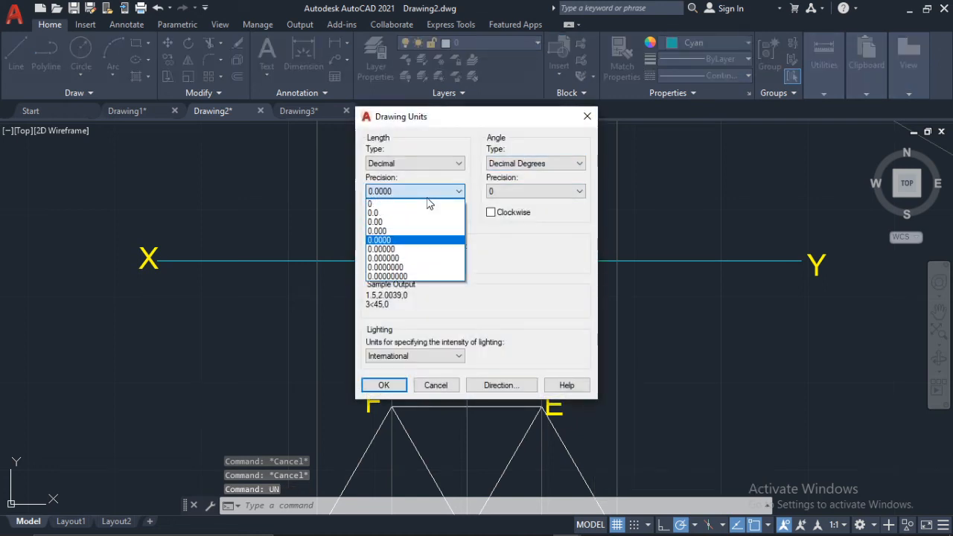
pyautogui.click(395, 204)
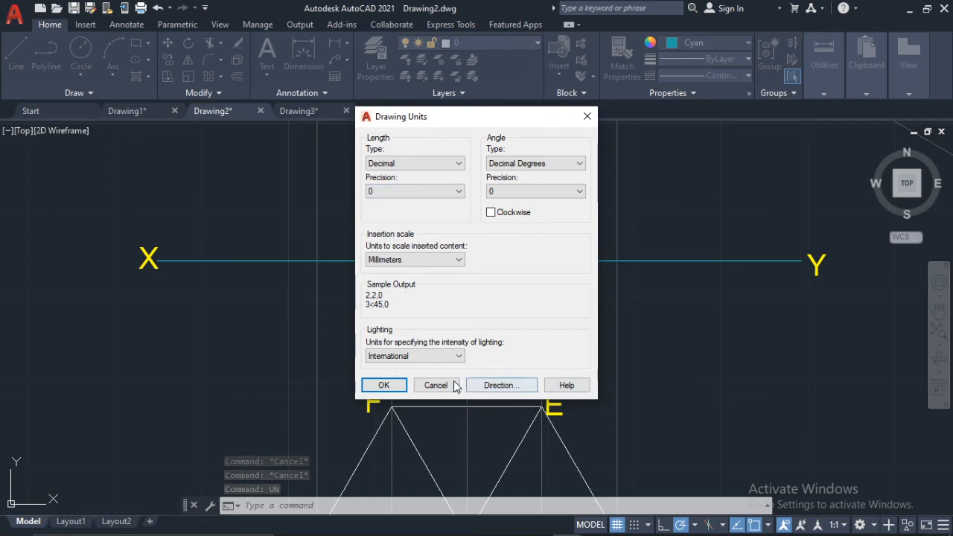
pyautogui.click(384, 386)
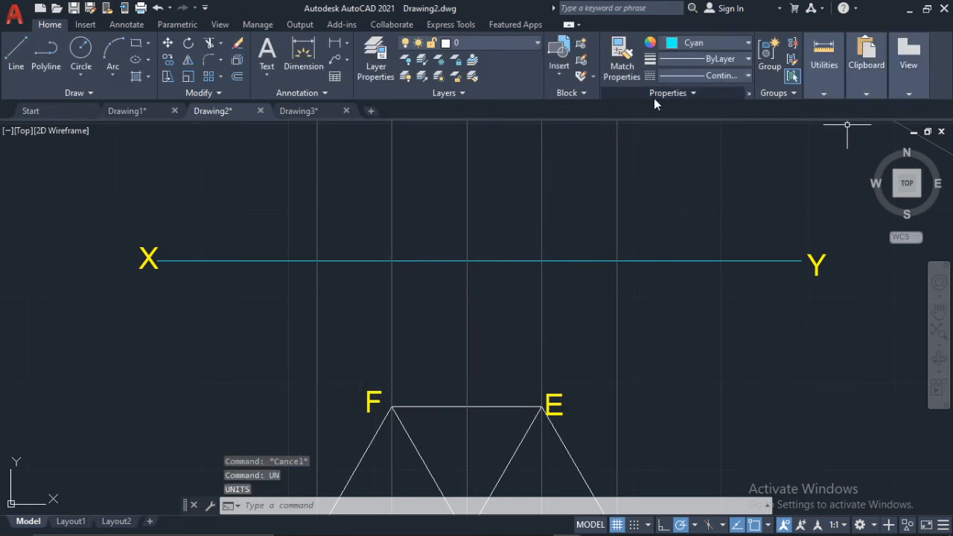
# Step: Measure the distance from reference line XY to corner E of the hexagon along its vertical projector
pyautogui.click(829, 78)
pyautogui.click(828, 139)
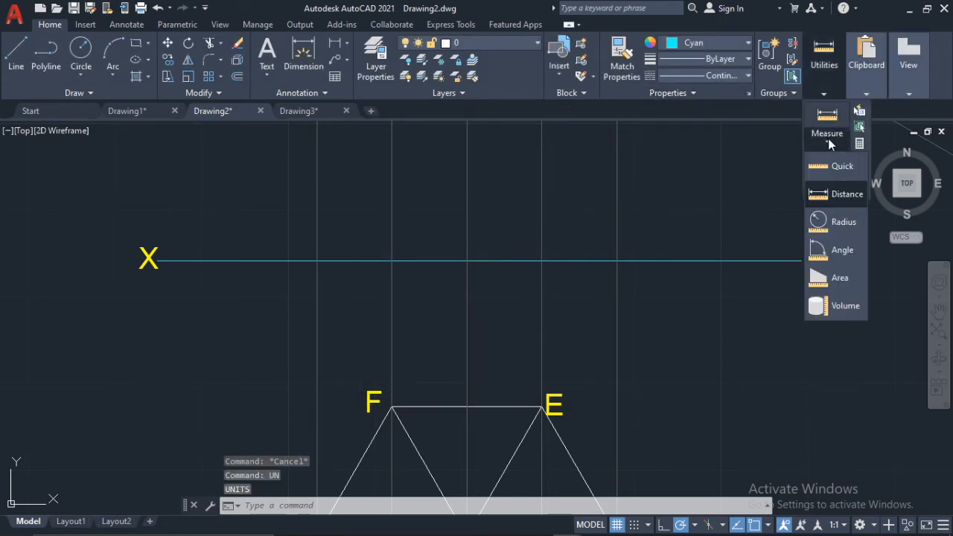
pyautogui.click(841, 194)
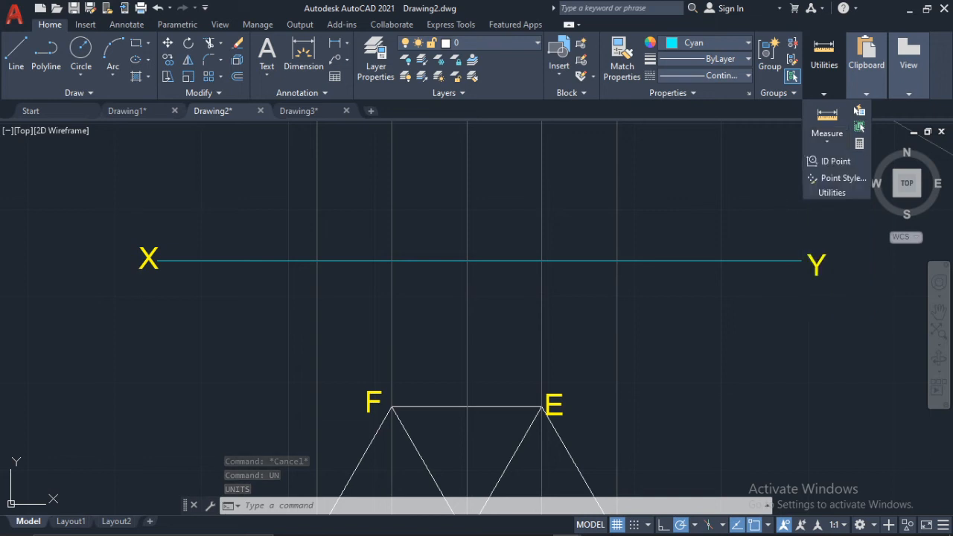
pyautogui.click(541, 260)
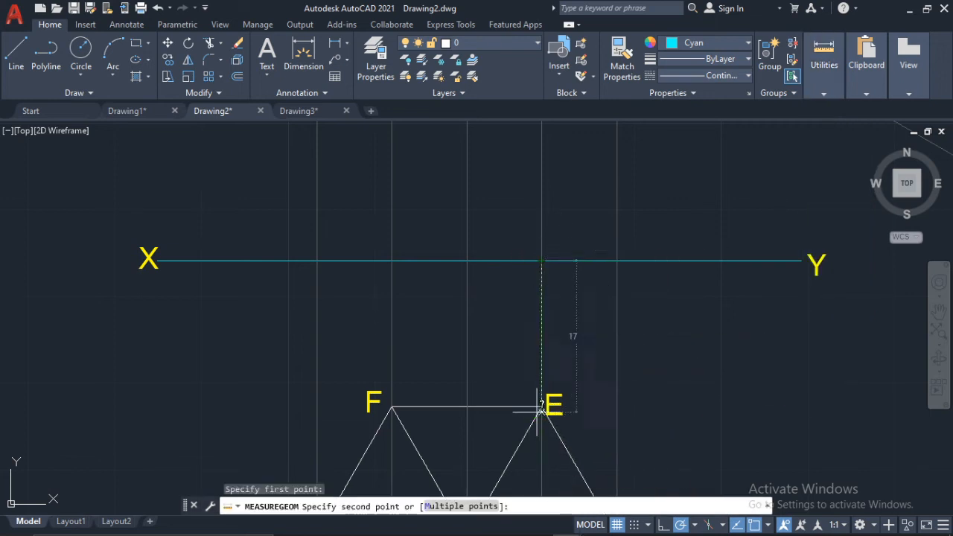
pyautogui.press('Escape')
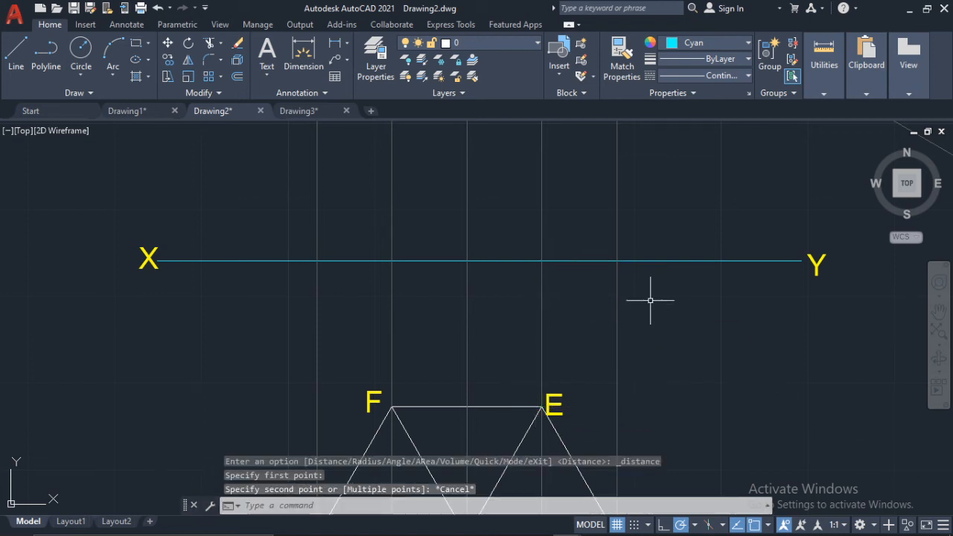
# Step: Offset the inclined reference line X1Y1 by 17 to the side facing away from the front elevation
pyautogui.scroll(-6, 663, 291)
pyautogui.moveTo(673, 265); pyautogui.dragTo(611, 297, button='middle')
pyautogui.scroll(7, 673, 303)
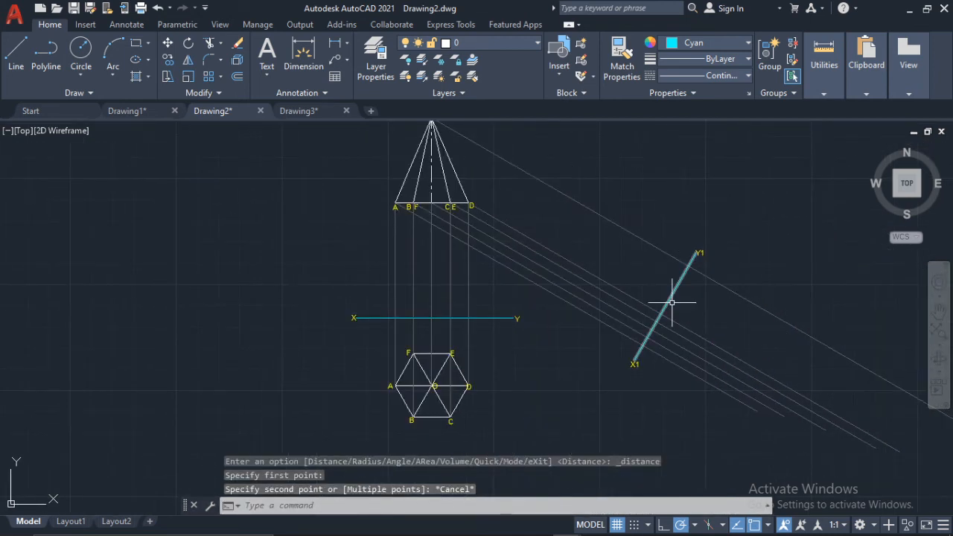
pyautogui.write('o')
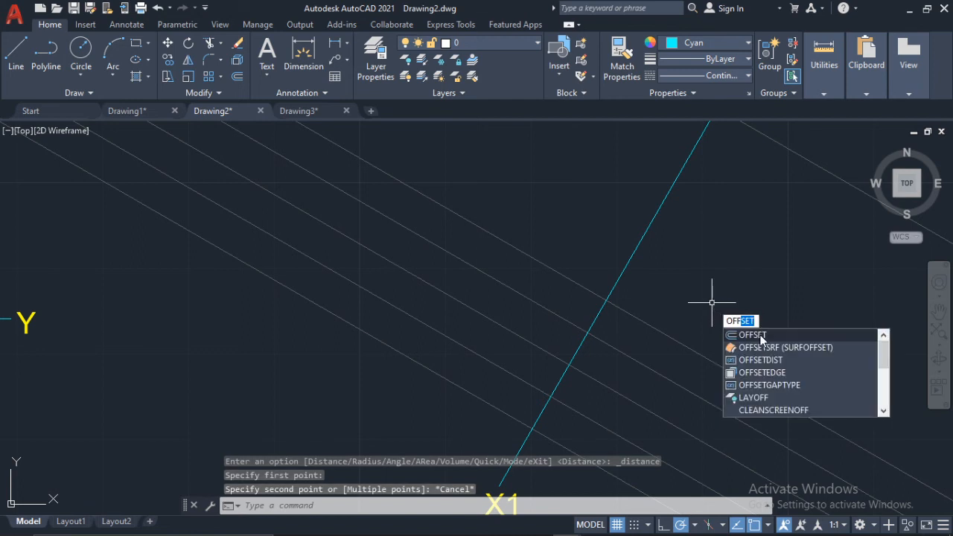
pyautogui.click(760, 338)
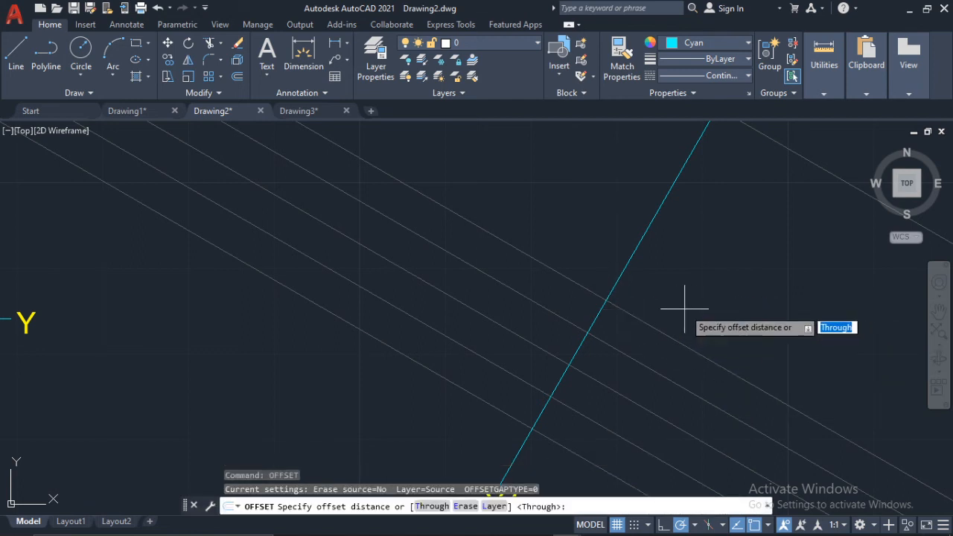
pyautogui.write('17')
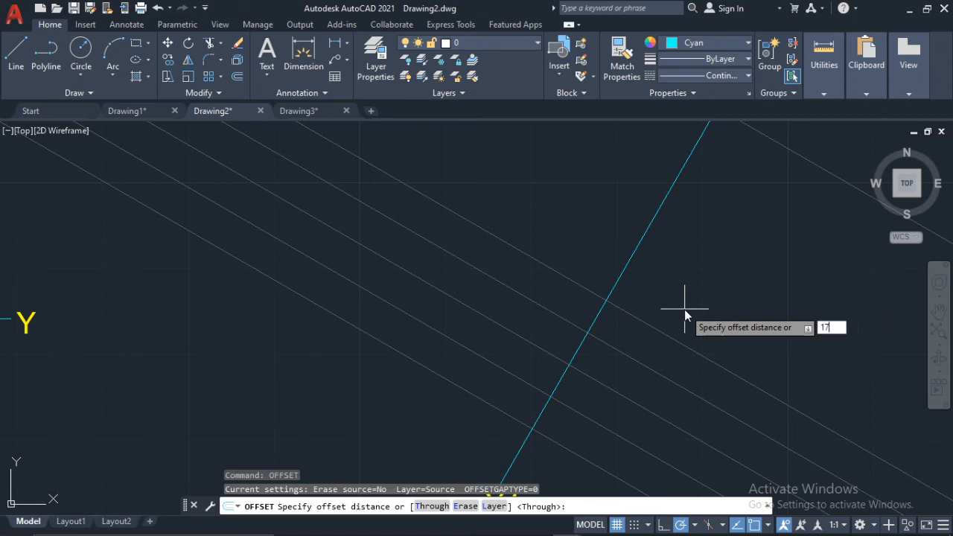
pyautogui.press('Return')
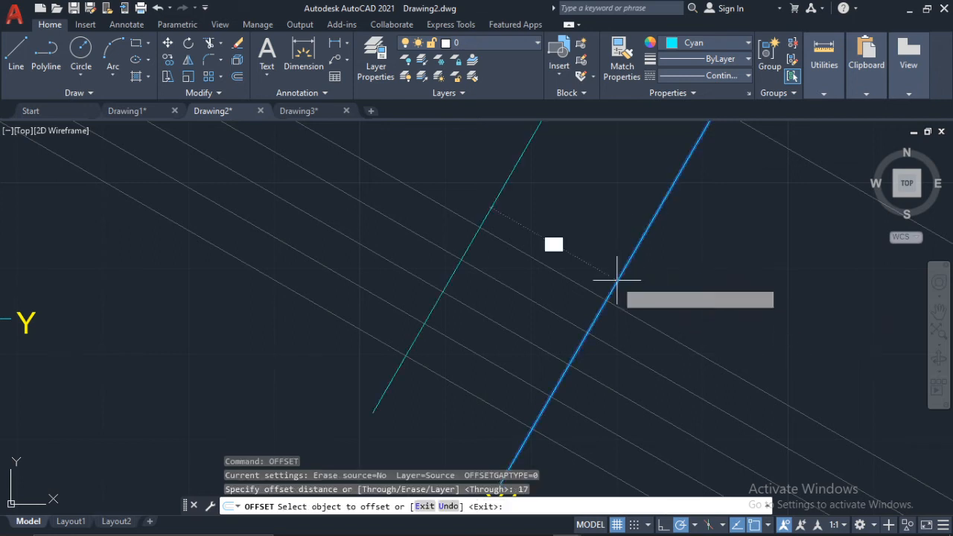
pyautogui.click(619, 278)
pyautogui.click(747, 331)
pyautogui.scroll(-2, 750, 334)
pyautogui.moveTo(777, 343); pyautogui.dragTo(686, 315, button='middle')
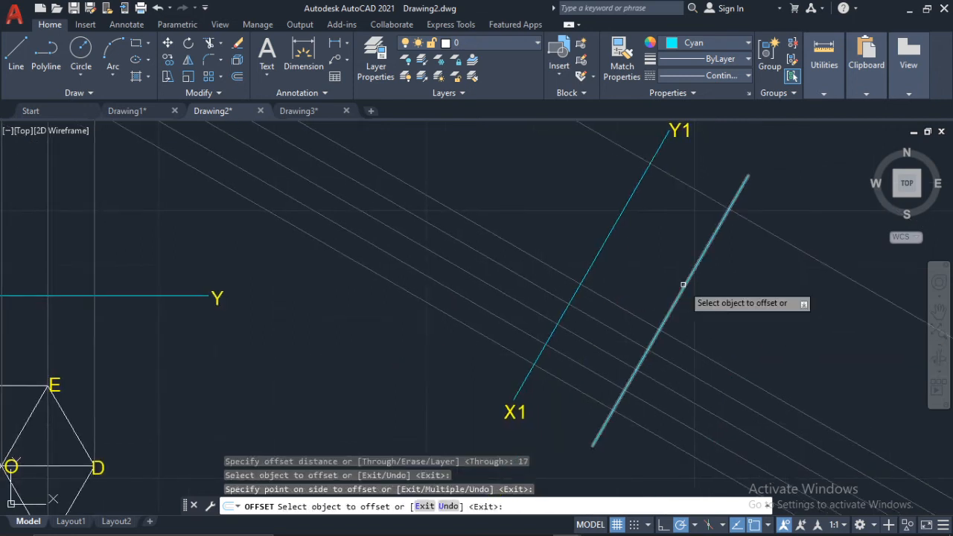
# Step: Place a point where the line offset from X1Y1 crosses the inclined projector of corner F
pyautogui.press('Escape')
pyautogui.scroll(-2, 733, 290)
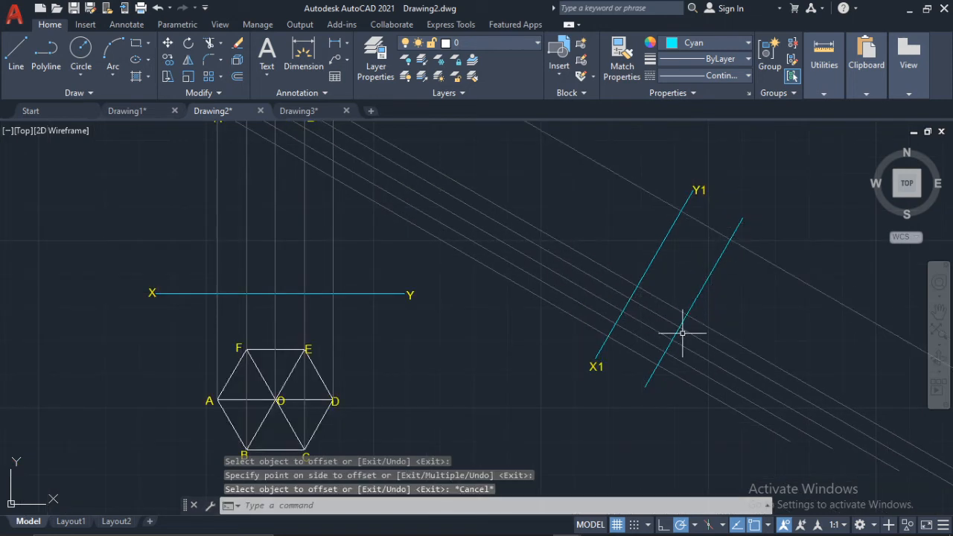
pyautogui.scroll(4, 682, 333)
pyautogui.scroll(-2, 678, 331)
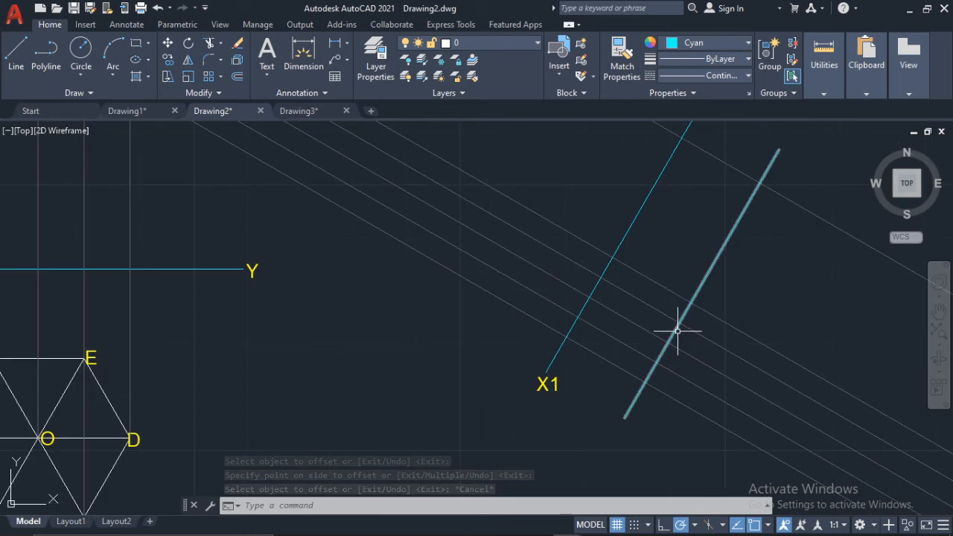
pyautogui.scroll(-2, 692, 266)
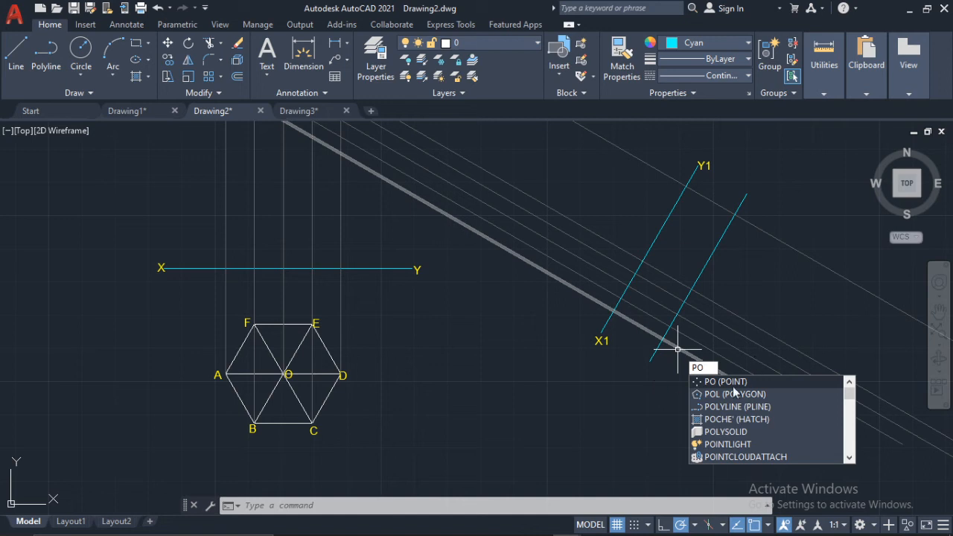
pyautogui.press('Return')
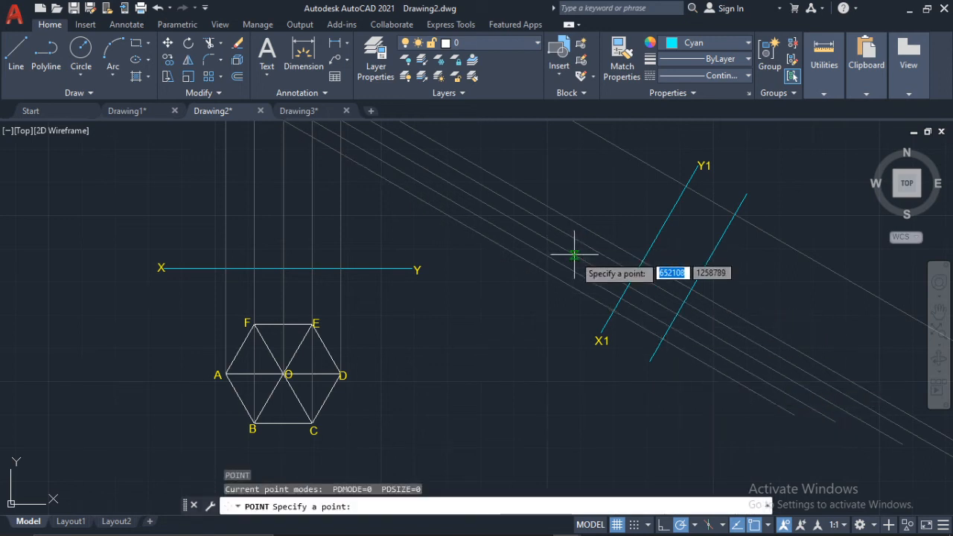
pyautogui.scroll(-3, 598, 379)
pyautogui.scroll(3, 395, 286)
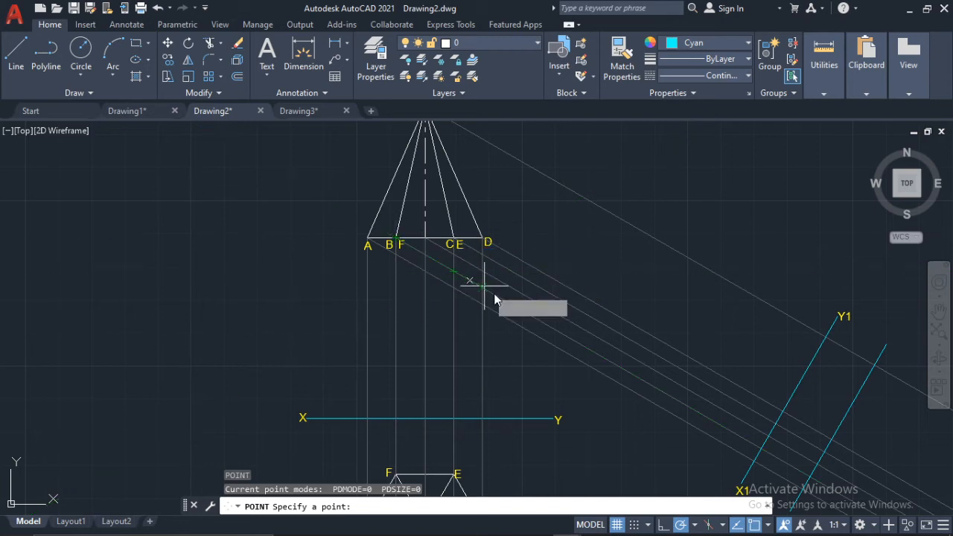
pyautogui.scroll(-3, 372, 256)
pyautogui.scroll(4, 558, 350)
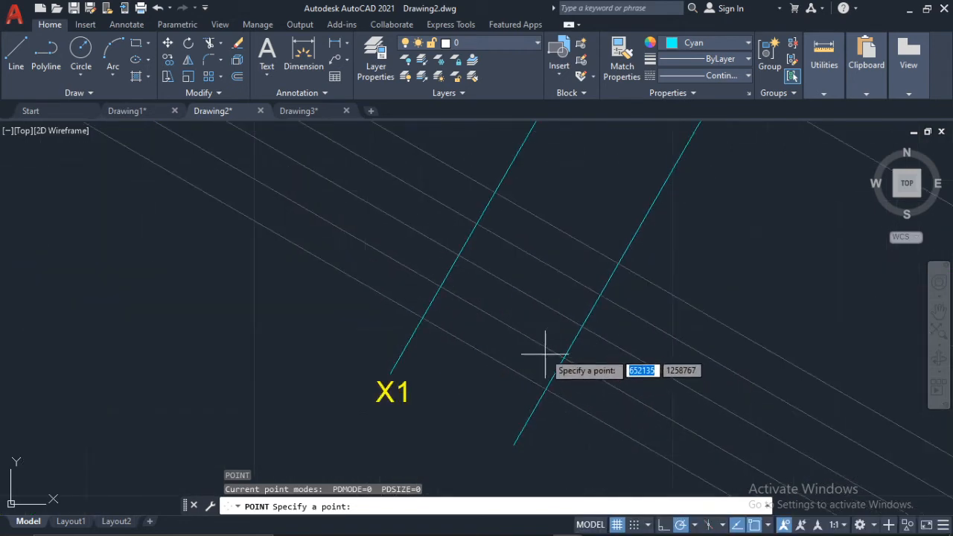
pyautogui.scroll(3, 555, 351)
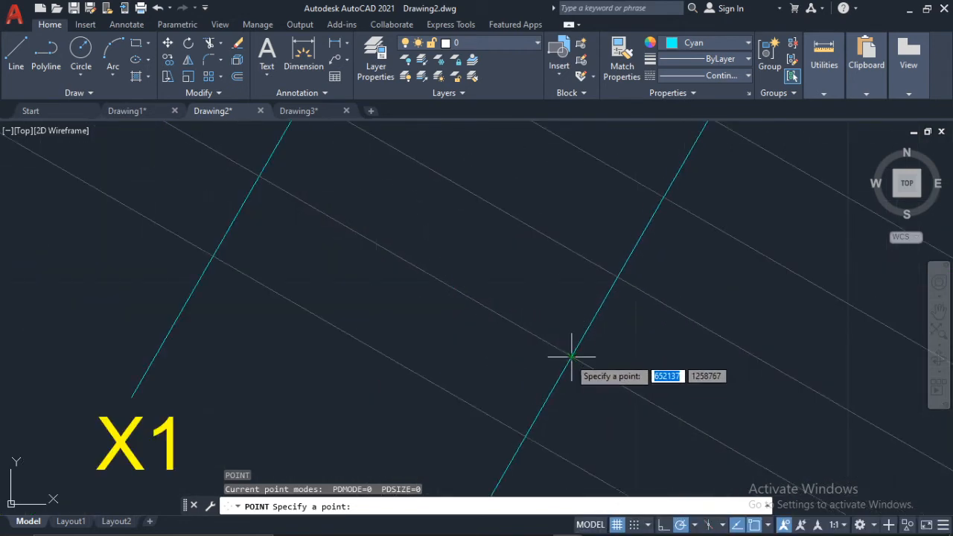
pyautogui.click(572, 357)
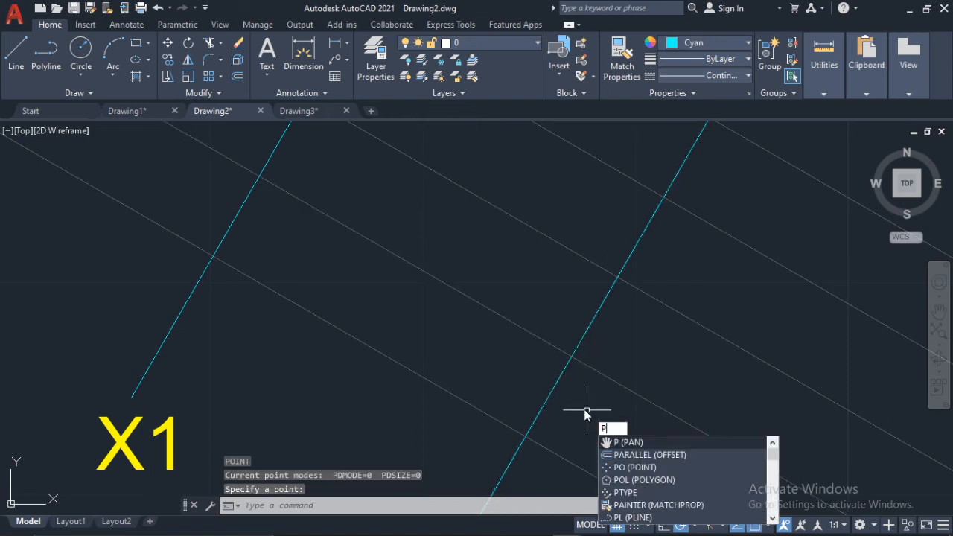
# Step: Set the point style to a circle with a diagonal cross and a point size of 2% relative to the screen
pyautogui.press('Return')
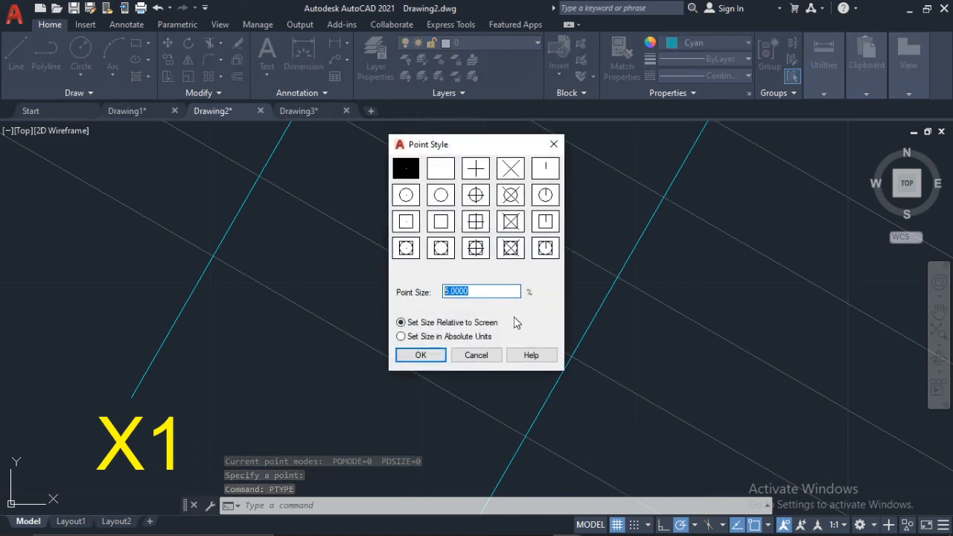
pyautogui.write('2')
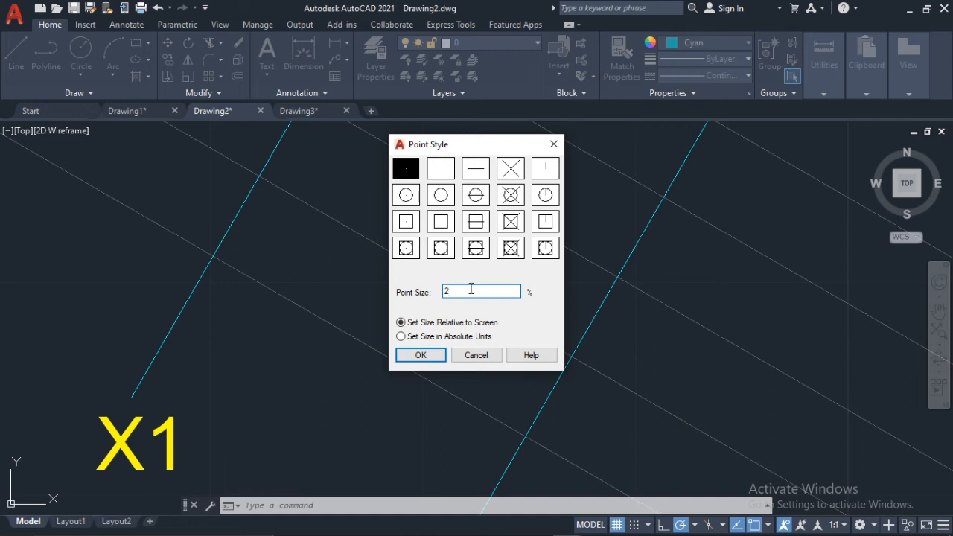
pyautogui.click(511, 195)
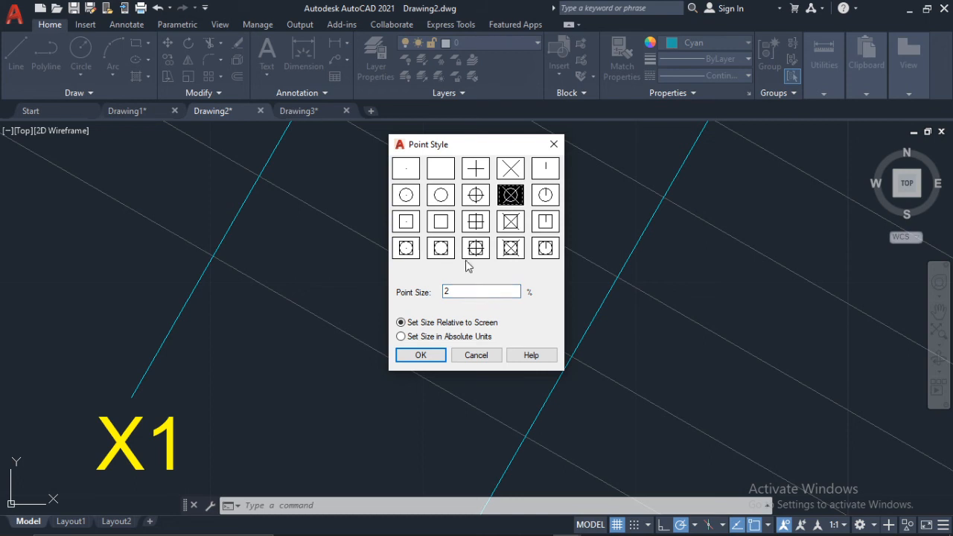
pyautogui.click(429, 360)
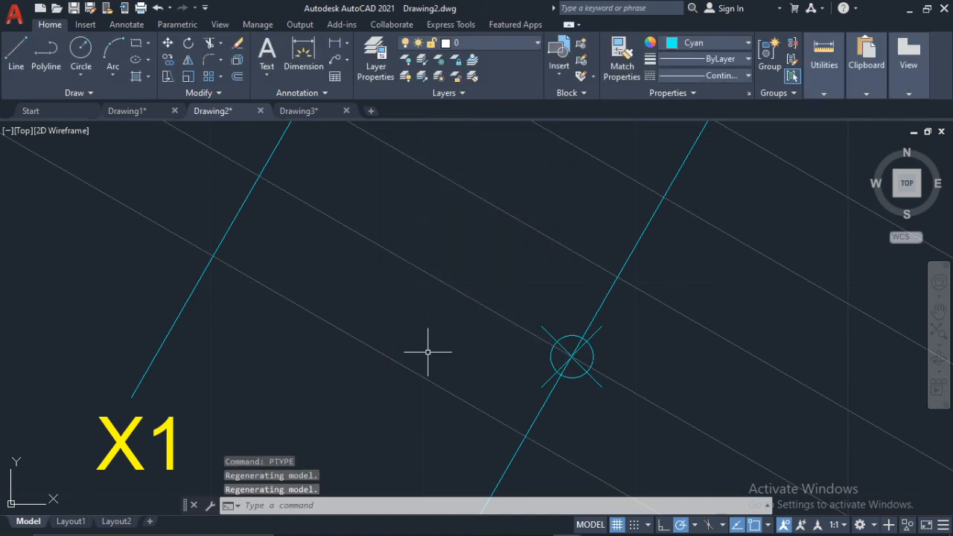
# Step: Copy the point marker from F's projector to the intersection of the offset line and the inclined projector of corner E
pyautogui.scroll(-5, 587, 306)
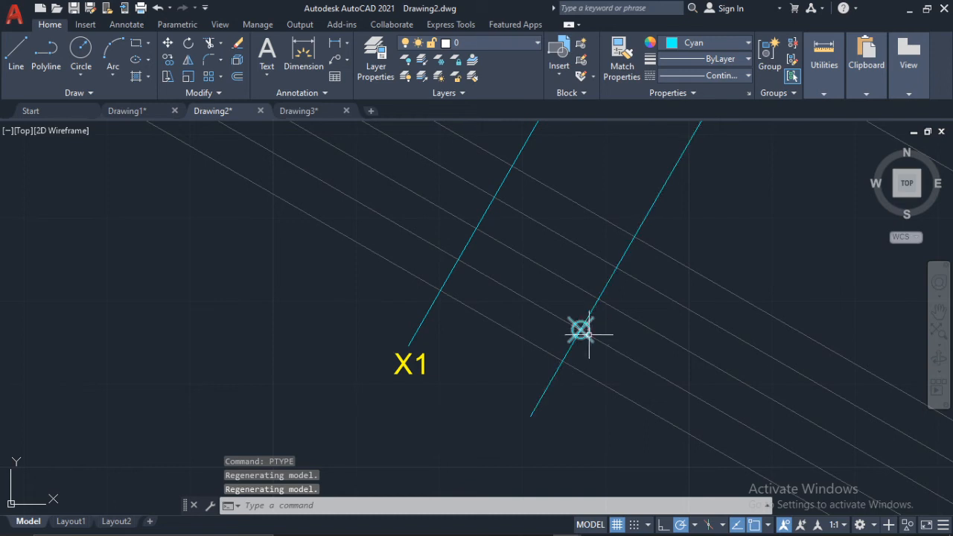
pyautogui.scroll(-2, 594, 321)
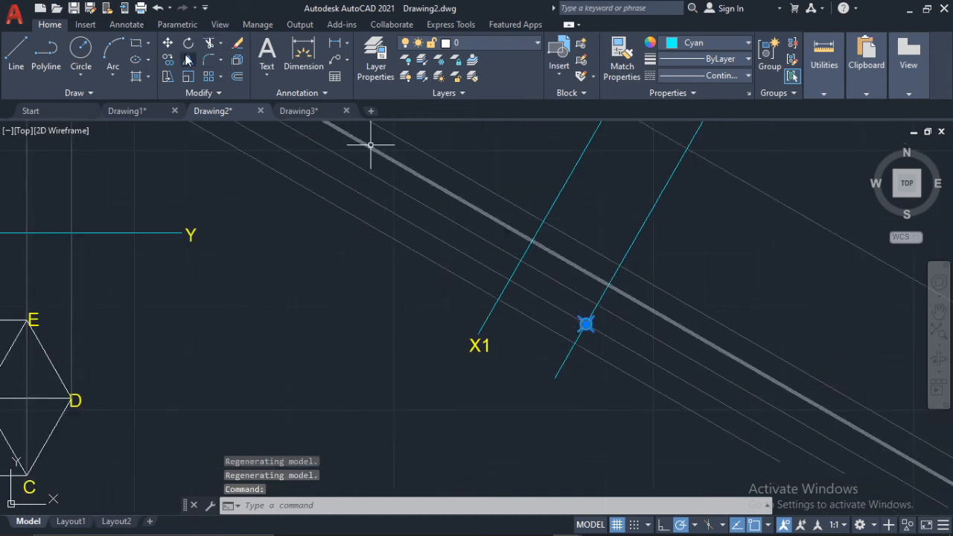
pyautogui.scroll(4, 712, 285)
pyautogui.write('co')
pyautogui.press('Return')
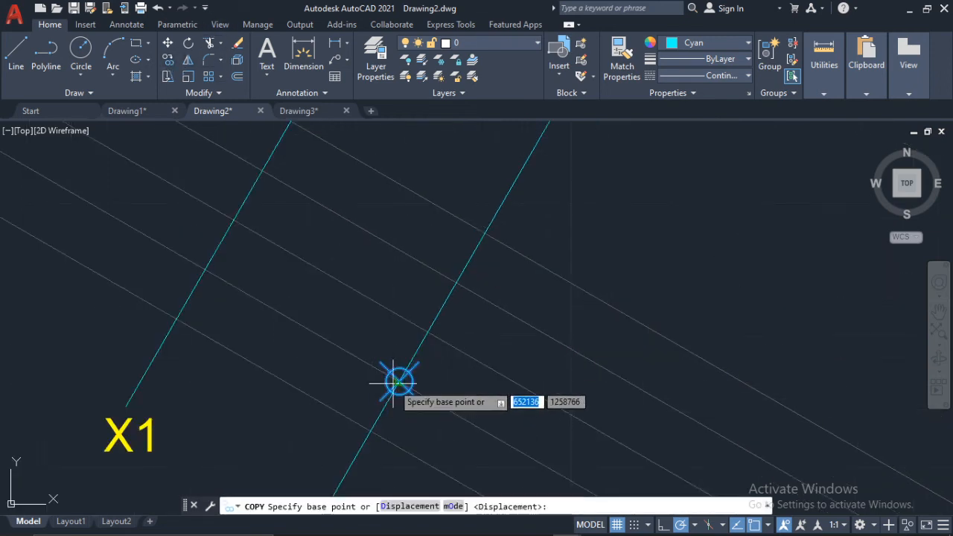
pyautogui.click(399, 382)
pyautogui.scroll(-5, 400, 381)
pyautogui.moveTo(409, 272); pyautogui.dragTo(394, 362, button='middle')
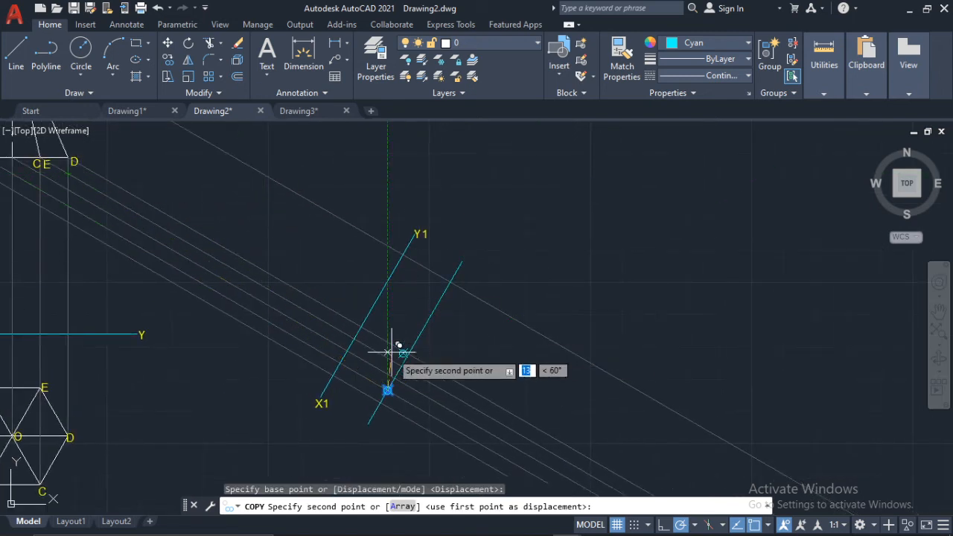
pyautogui.scroll(4, 402, 381)
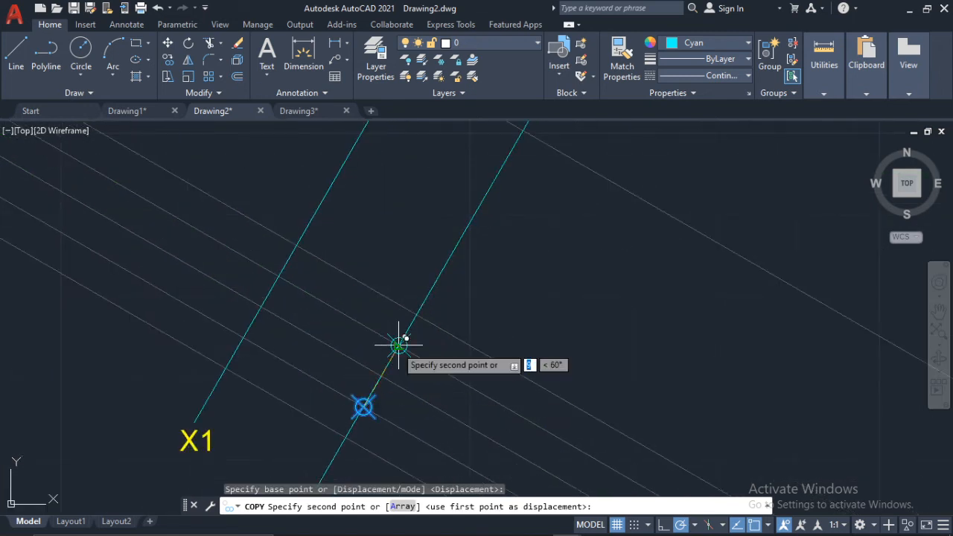
pyautogui.scroll(3, 399, 344)
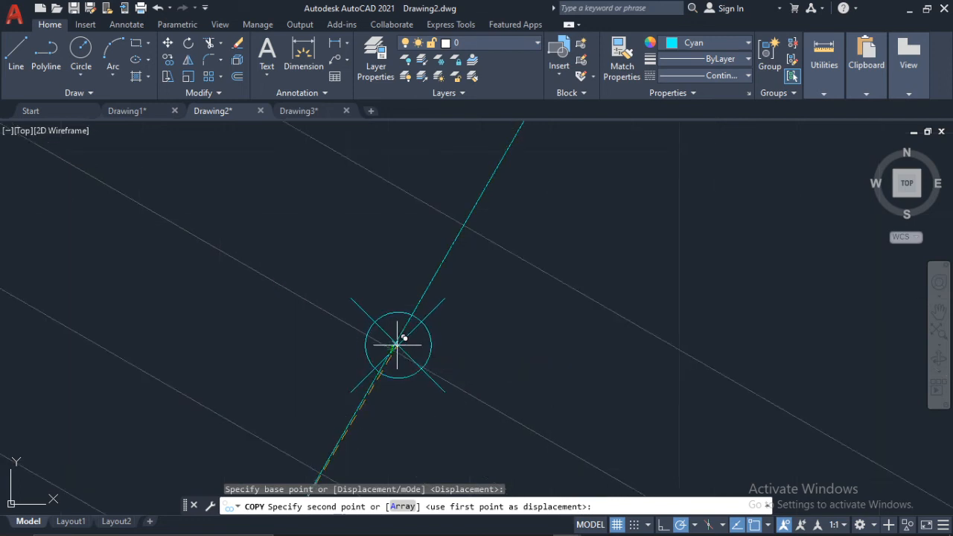
pyautogui.click(391, 349)
pyautogui.scroll(-6, 415, 330)
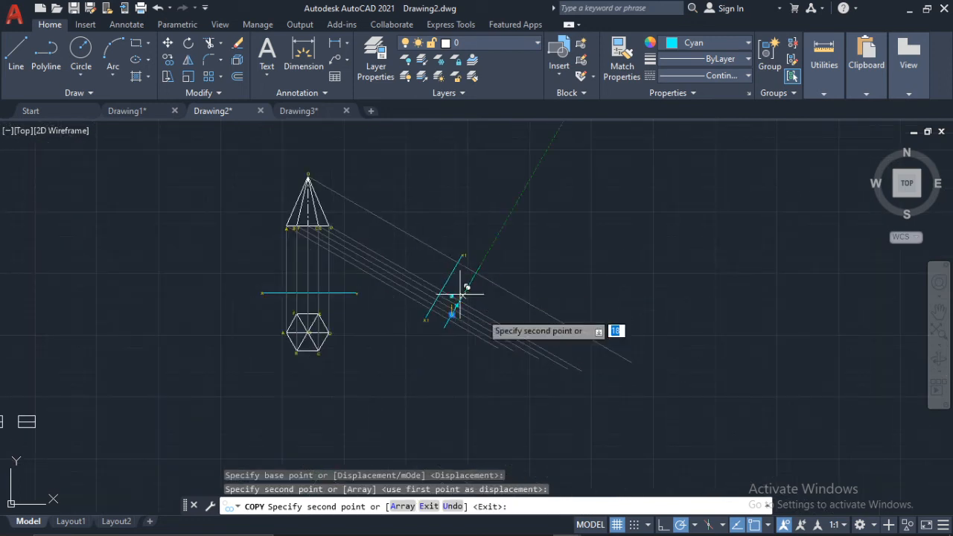
pyautogui.press('Escape')
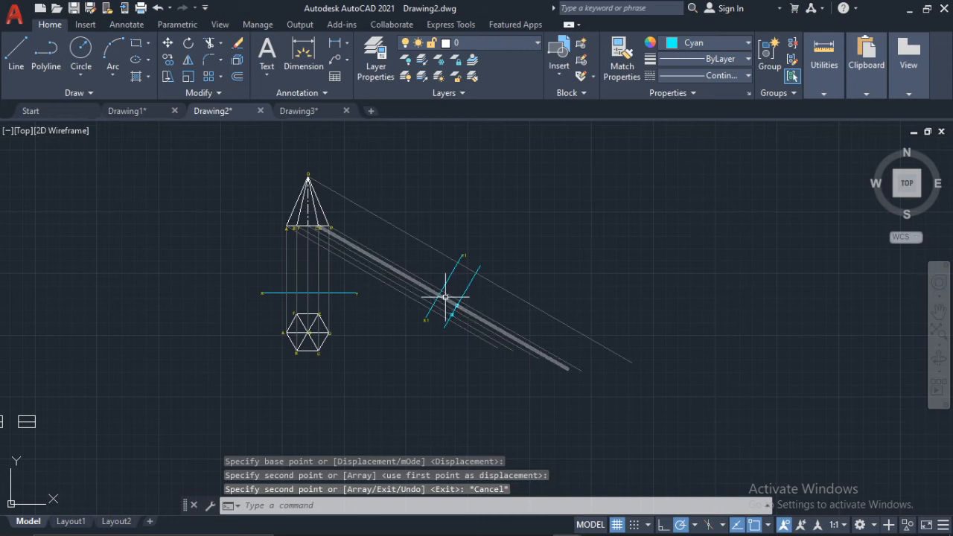
# Step: Copy the label F from the front elevation's base to the lower point marker on the offset line
pyautogui.scroll(3, 445, 298)
pyautogui.scroll(2, 446, 298)
pyautogui.scroll(-5, 451, 290)
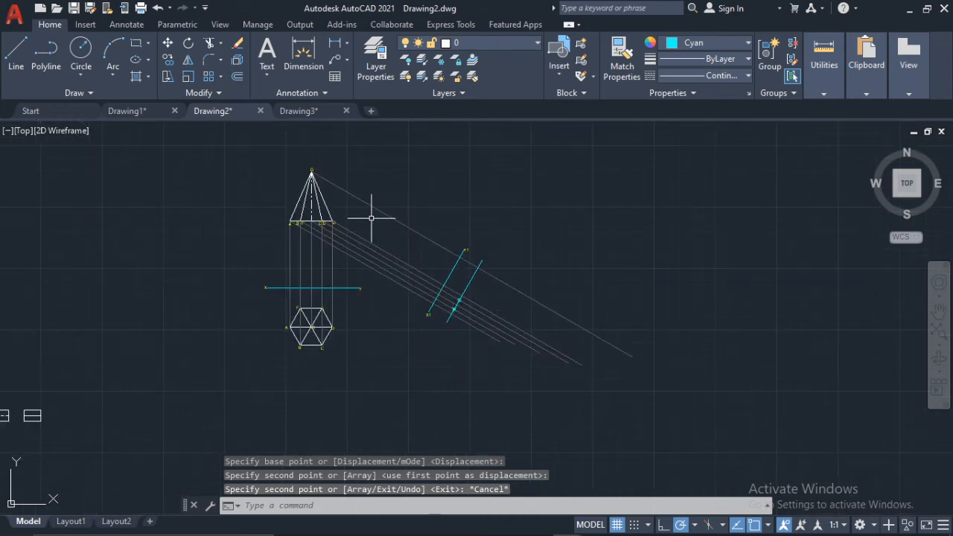
pyautogui.scroll(6, 451, 265)
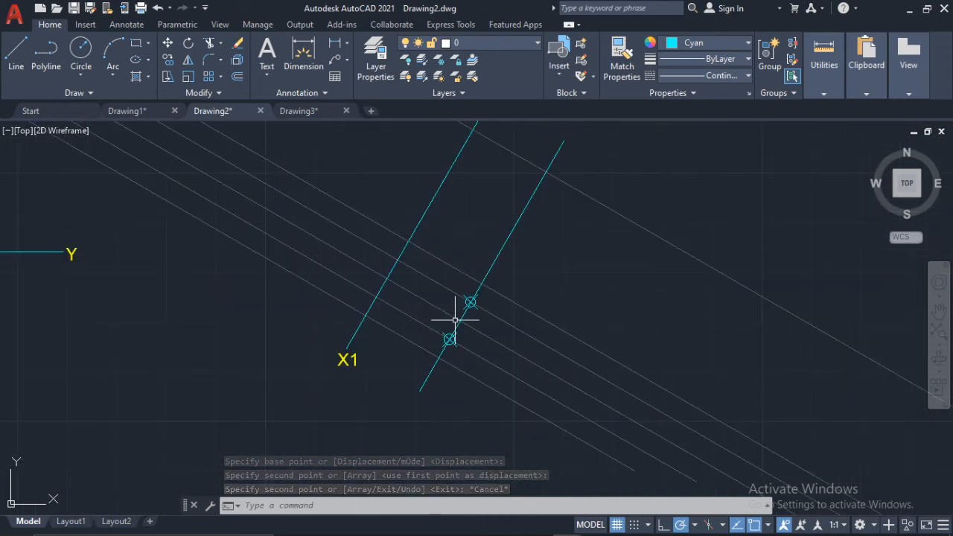
pyautogui.scroll(1, 462, 316)
pyautogui.scroll(-5, 330, 373)
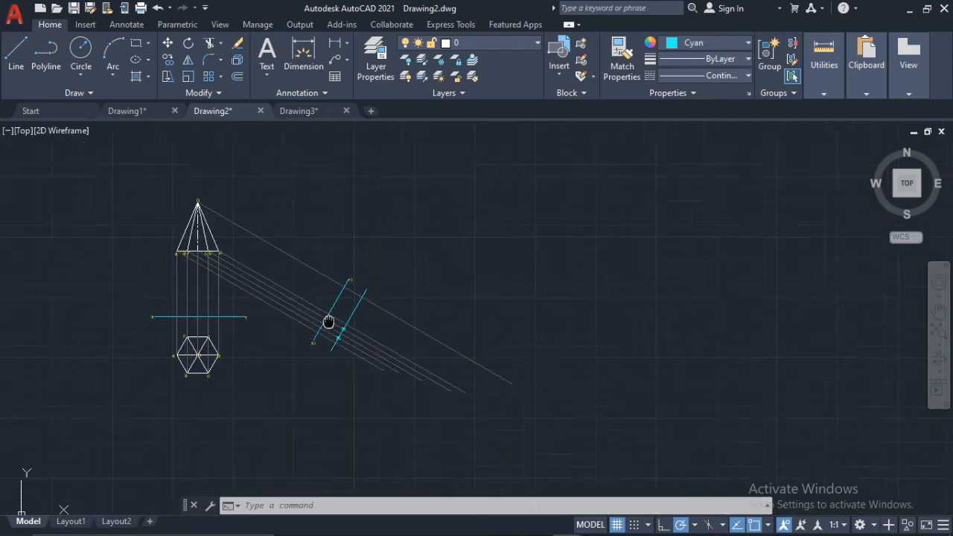
pyautogui.scroll(2, 298, 268)
pyautogui.scroll(2, 273, 303)
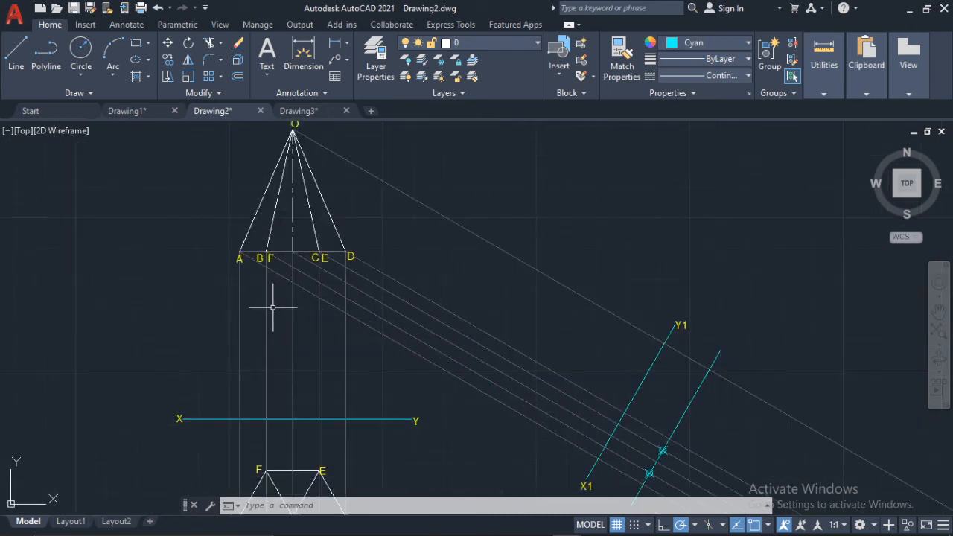
pyautogui.scroll(4, 268, 252)
pyautogui.press('Escape')
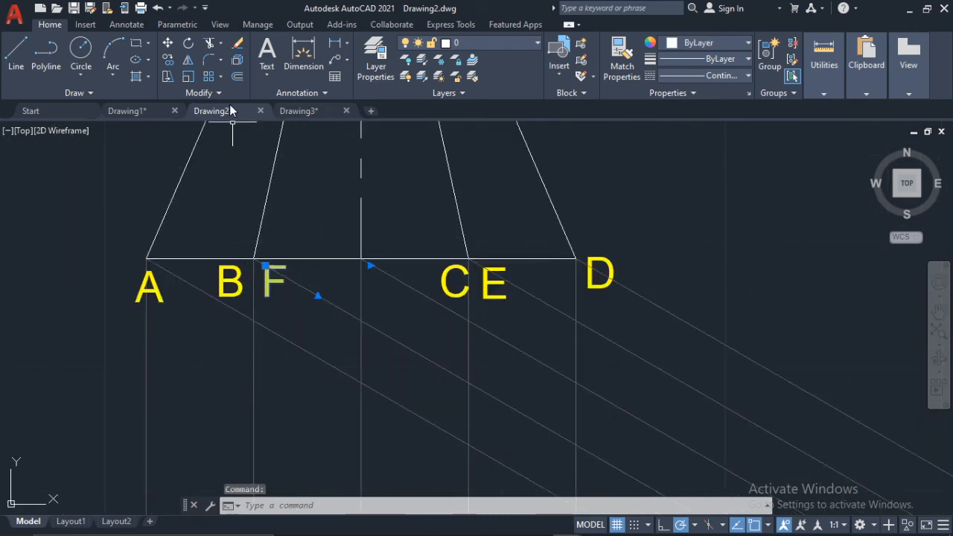
pyautogui.click(168, 61)
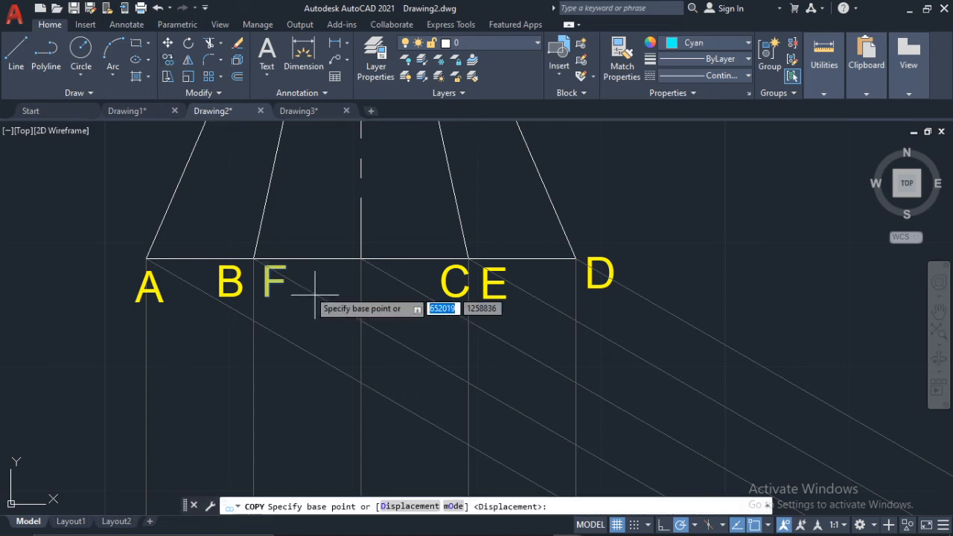
pyautogui.click(265, 265)
pyautogui.scroll(-5, 299, 241)
pyautogui.scroll(5, 507, 336)
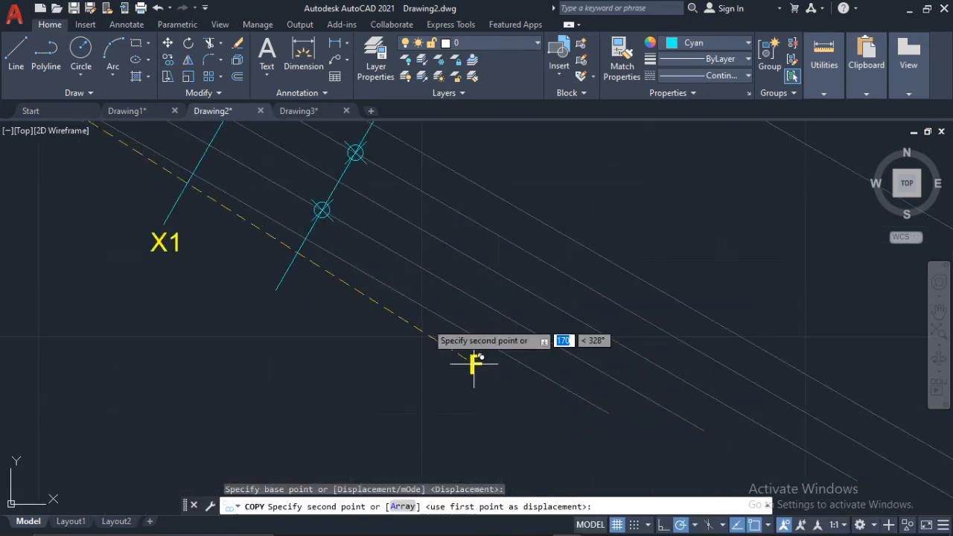
pyautogui.scroll(4, 322, 240)
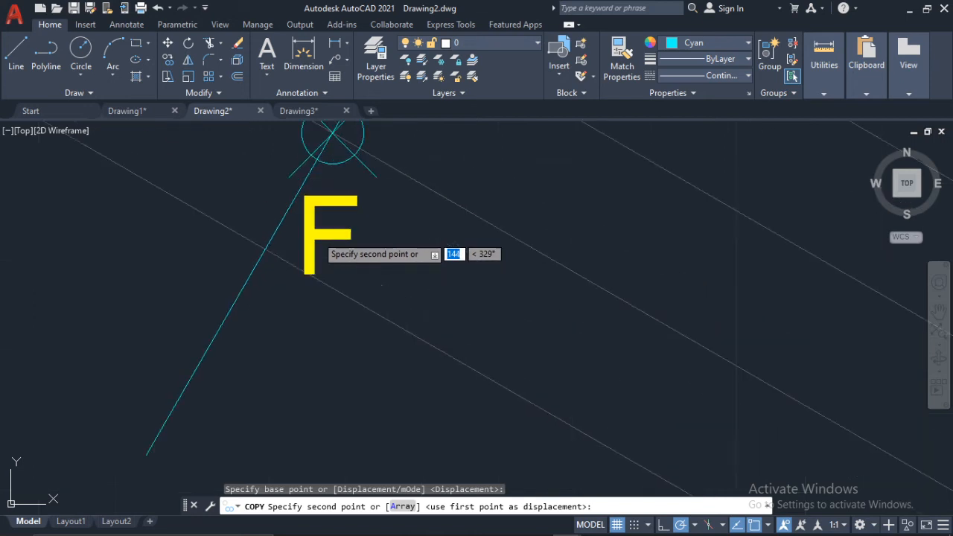
pyautogui.click(279, 193)
# Step: Place another copy of the F label beside the upper point marker and change its text to E
pyautogui.scroll(-4, 285, 188)
pyautogui.scroll(4, 414, 186)
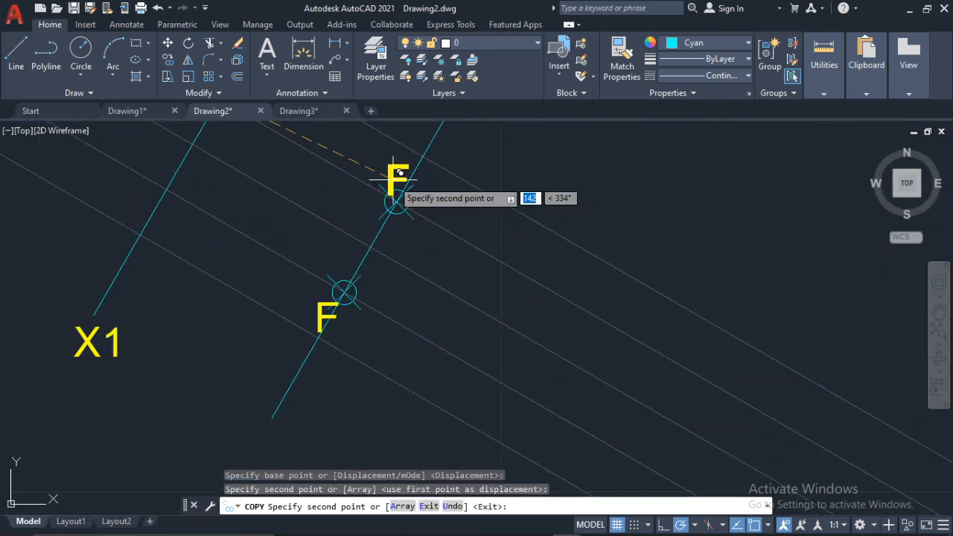
pyautogui.click(398, 173)
pyautogui.press('Escape')
pyautogui.click(431, 183)
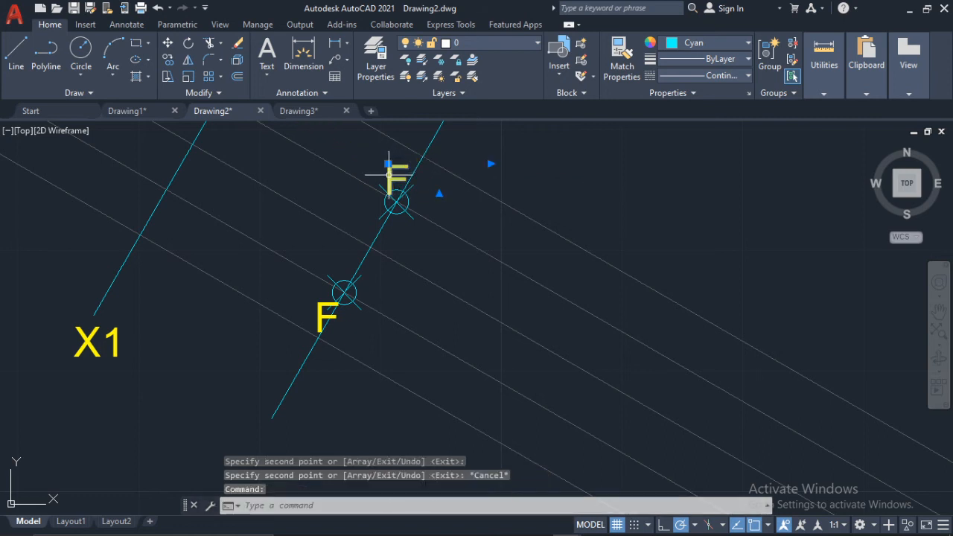
pyautogui.doubleClick(430, 184)
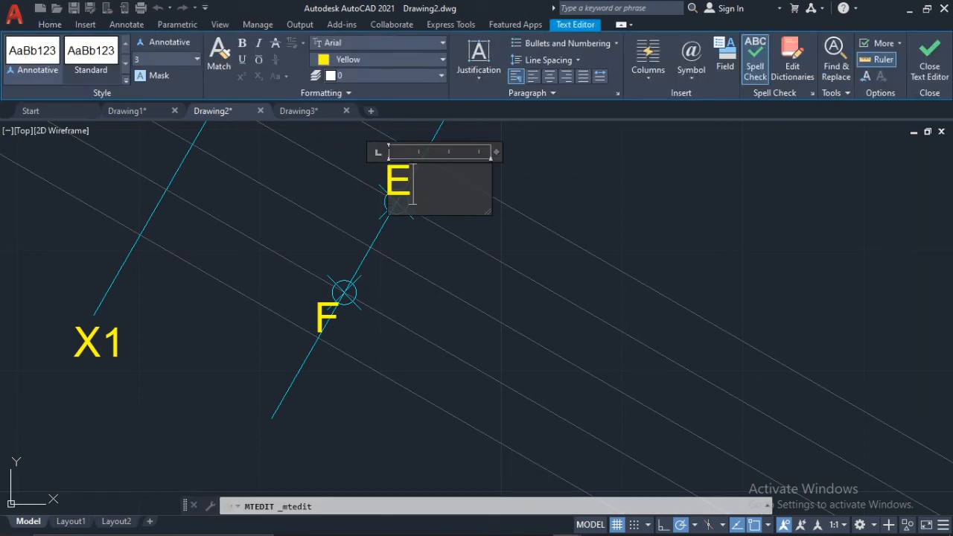
pyautogui.click(434, 278)
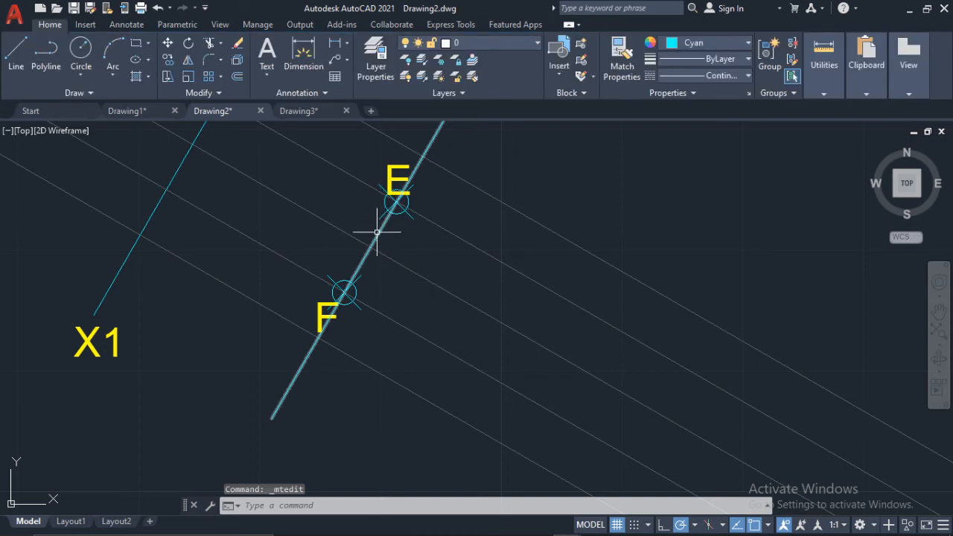
# Step: Delete the offset guide line passing through the point markers E and F
pyautogui.click(378, 233)
pyautogui.press('Delete')
pyautogui.scroll(-4, 502, 212)
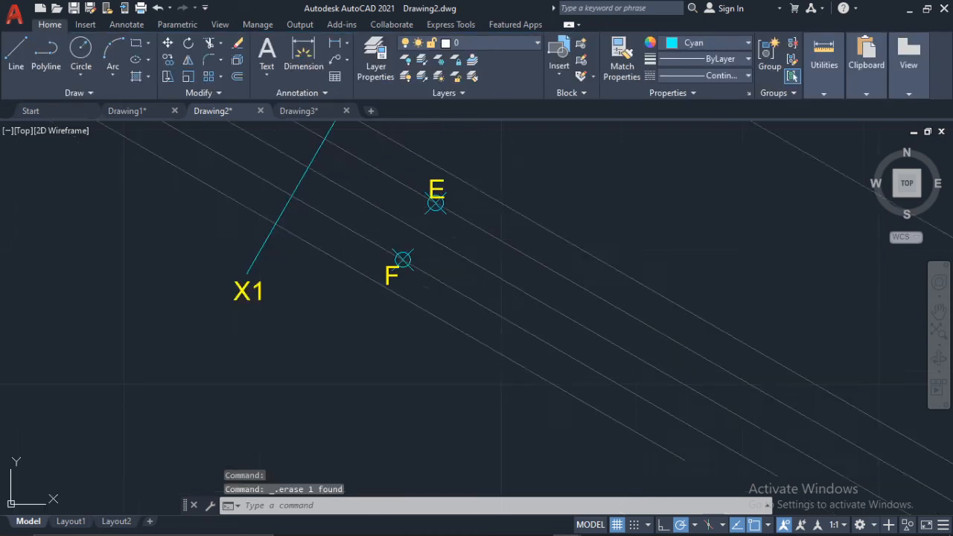
pyautogui.scroll(-4, 241, 262)
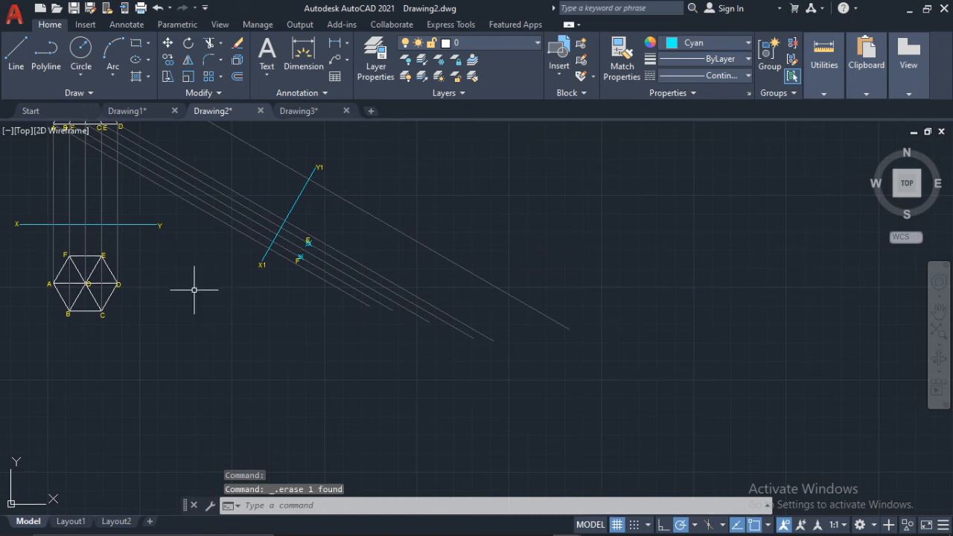
pyautogui.scroll(3, 38, 281)
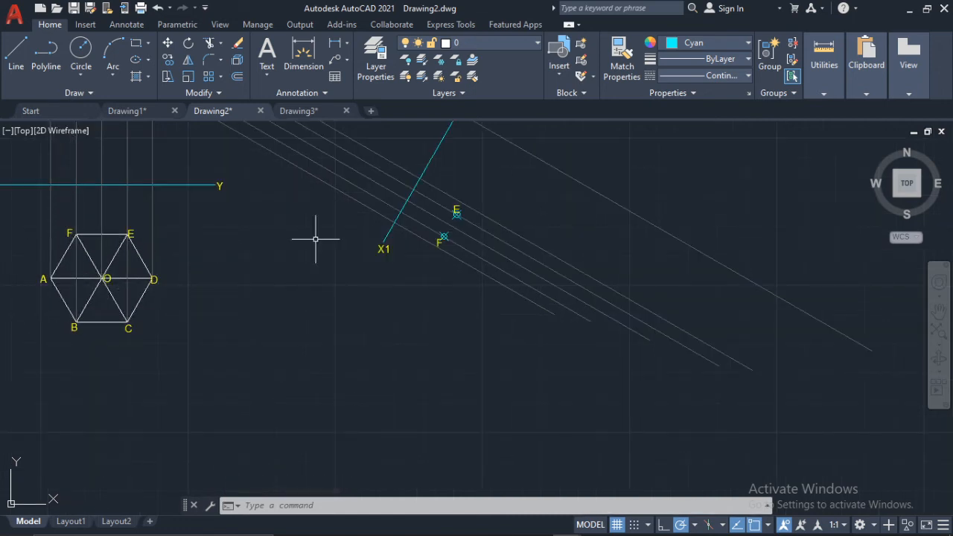
# Step: Measure the distance from the XY line to the plan's horizontal centre line through A, O and D
pyautogui.click(823, 80)
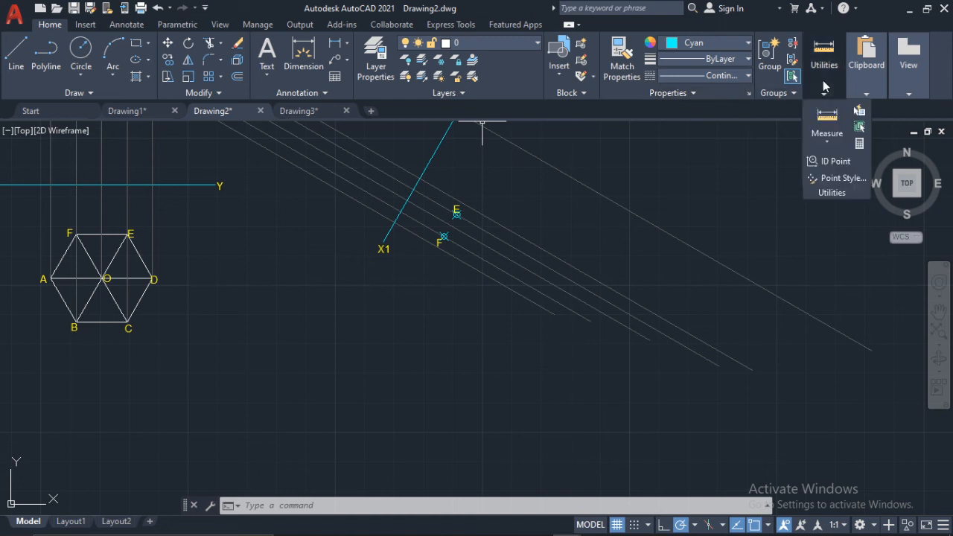
pyautogui.click(826, 143)
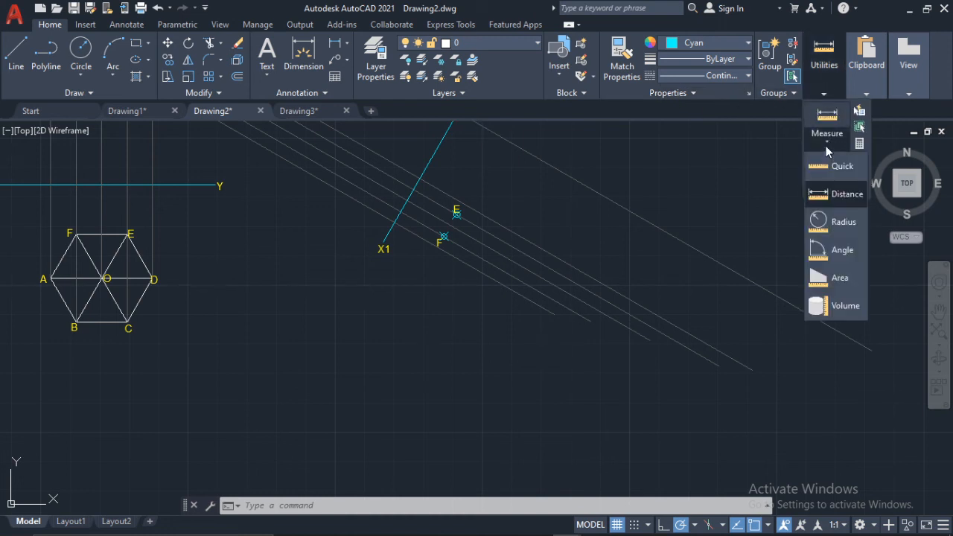
pyautogui.click(833, 194)
pyautogui.scroll(-2, 196, 224)
pyautogui.scroll(2, 104, 211)
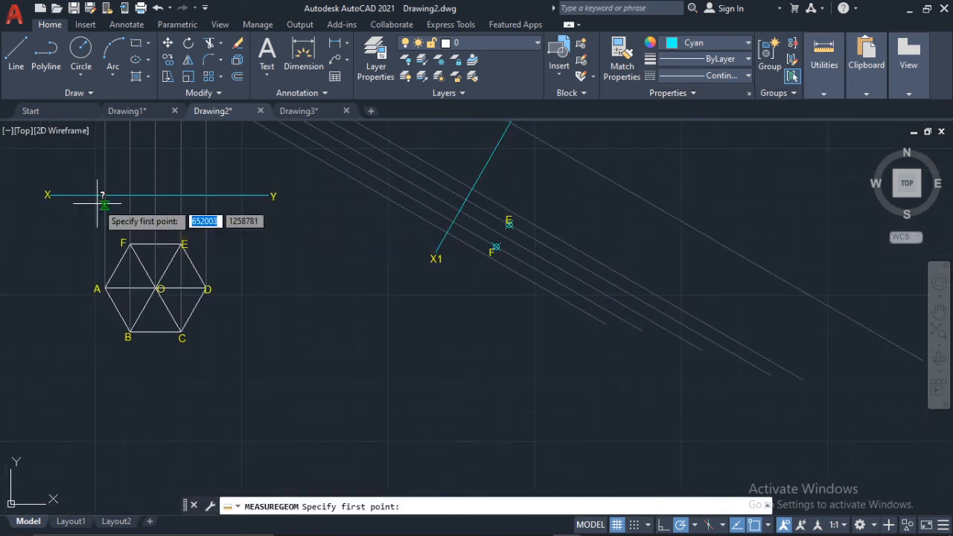
pyautogui.click(143, 195)
pyautogui.scroll(5, 151, 277)
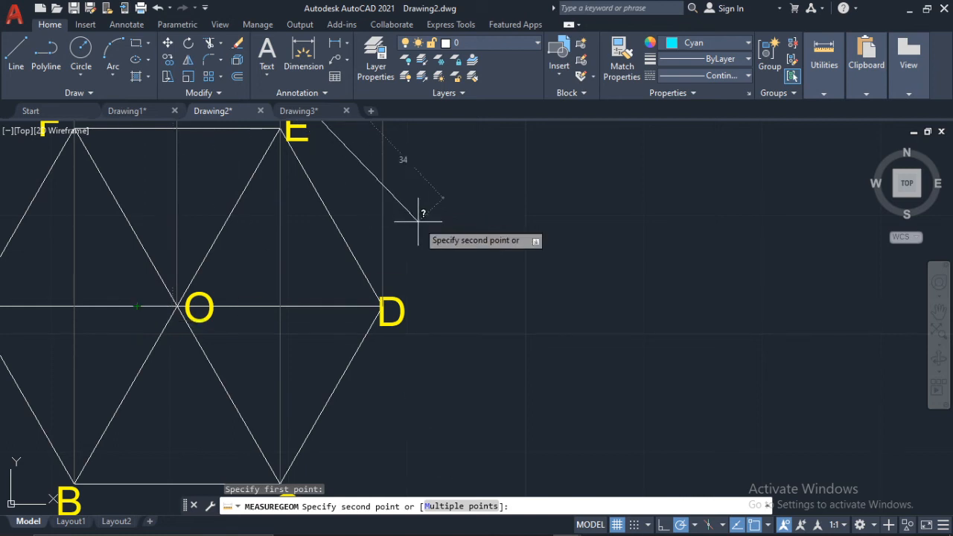
pyautogui.press('Escape')
# Step: Offset the X1Y1 line by 32 across the inclined projectors, on the side of points E and F
pyautogui.scroll(-7, 423, 218)
pyautogui.scroll(6, 376, 264)
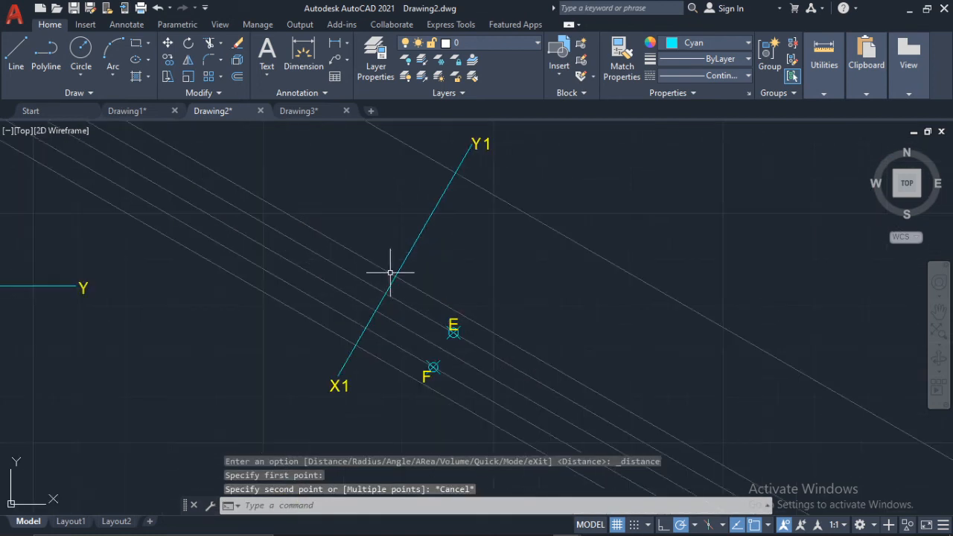
pyautogui.write('o')
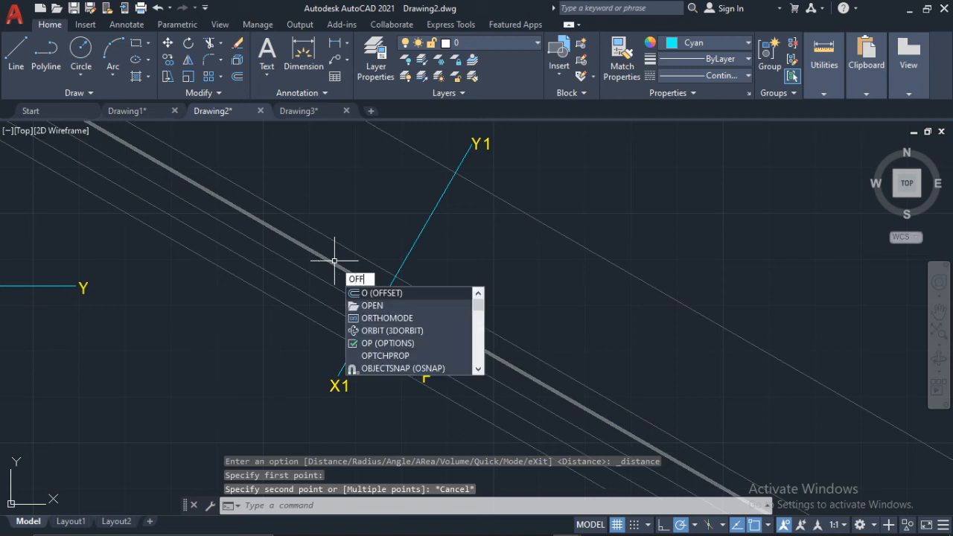
pyautogui.write('f')
pyautogui.press('Return')
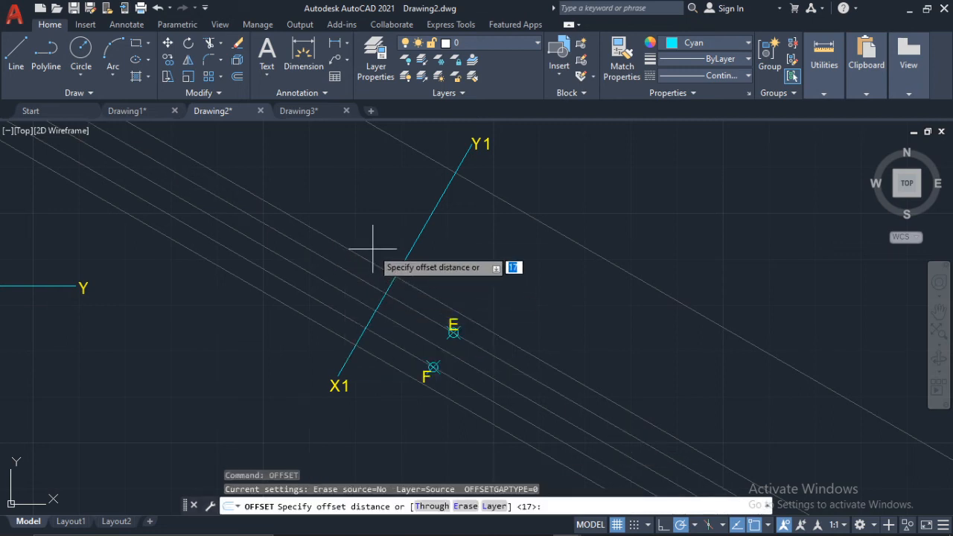
pyautogui.press('Return')
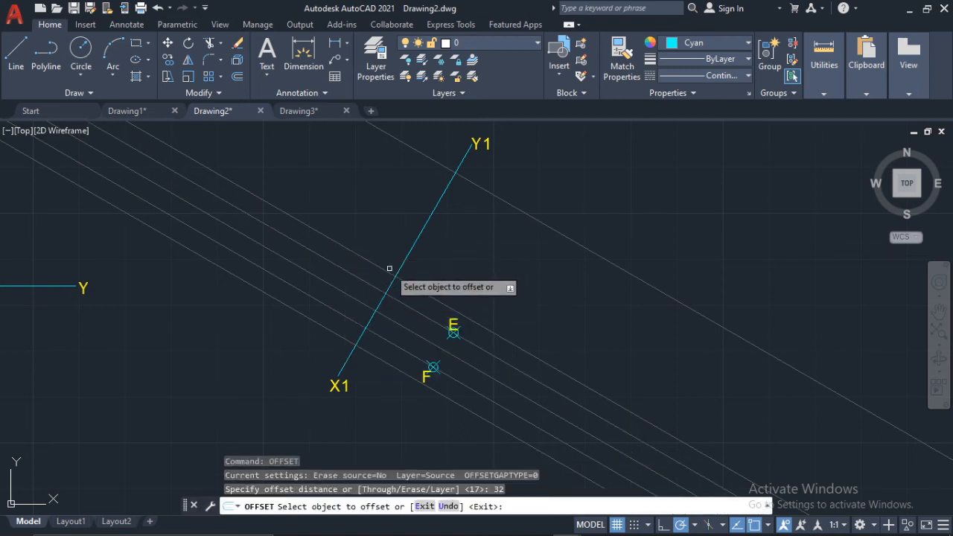
pyautogui.click(404, 264)
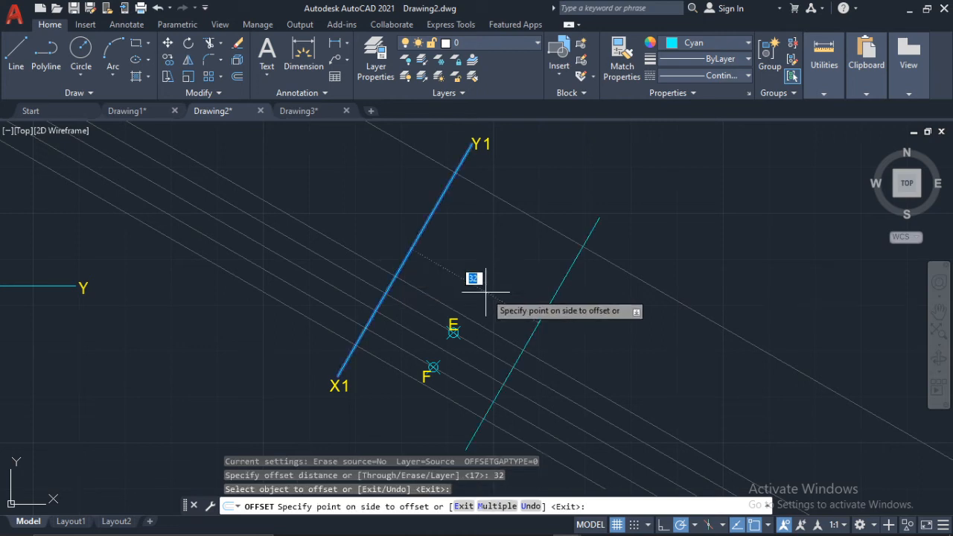
pyautogui.click(692, 388)
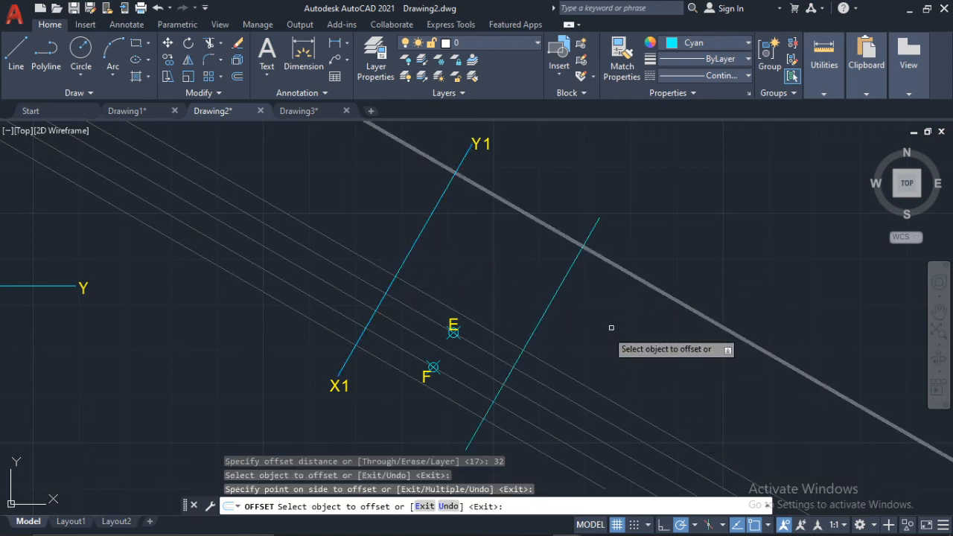
pyautogui.press('Escape')
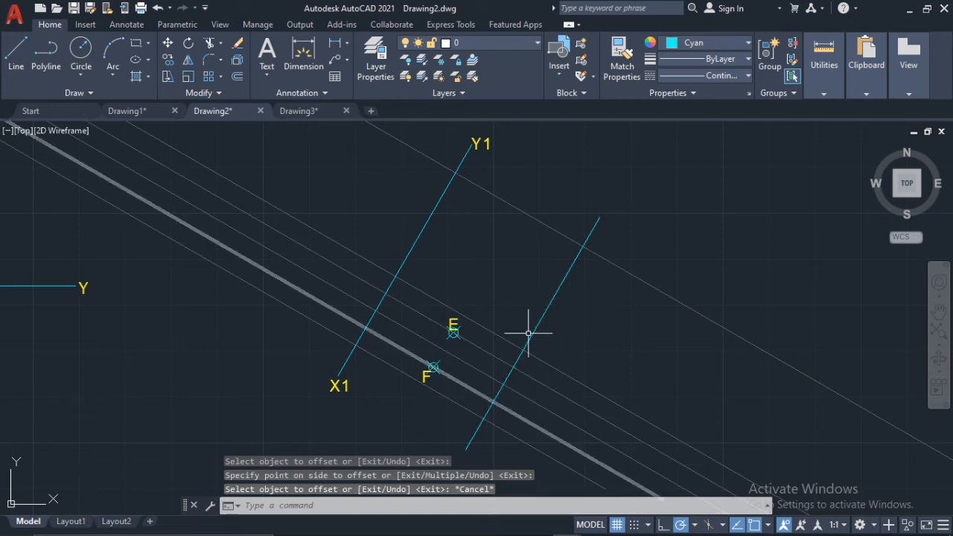
# Step: Copy the point marker at F to the intersection of the offset line and the inclined projector of corner A
pyautogui.scroll(4, 421, 367)
pyautogui.click(459, 360)
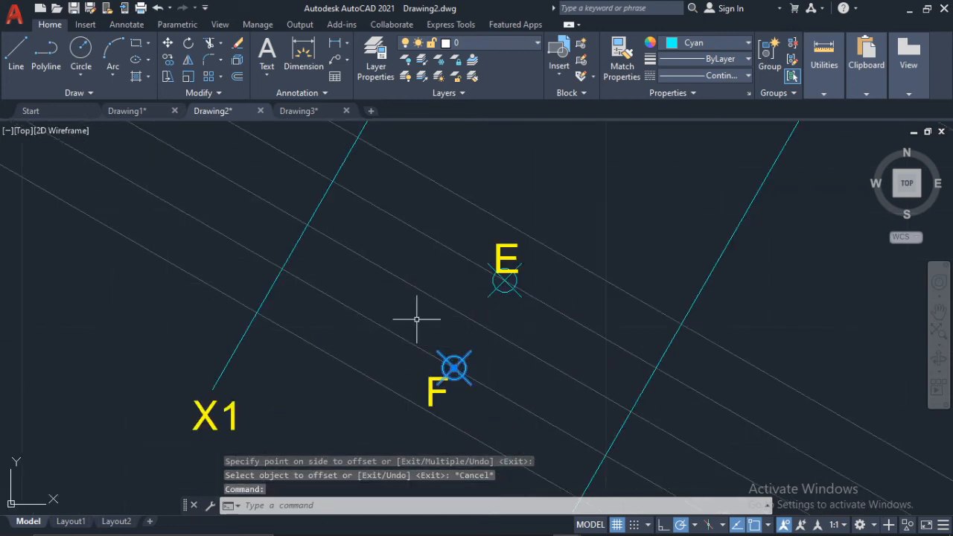
pyautogui.click(168, 62)
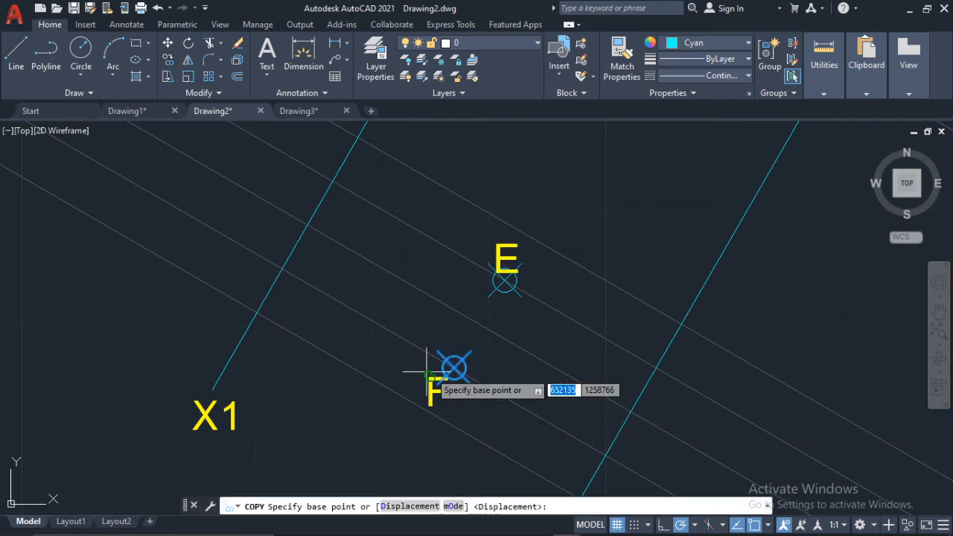
pyautogui.click(453, 367)
pyautogui.scroll(-8, 336, 302)
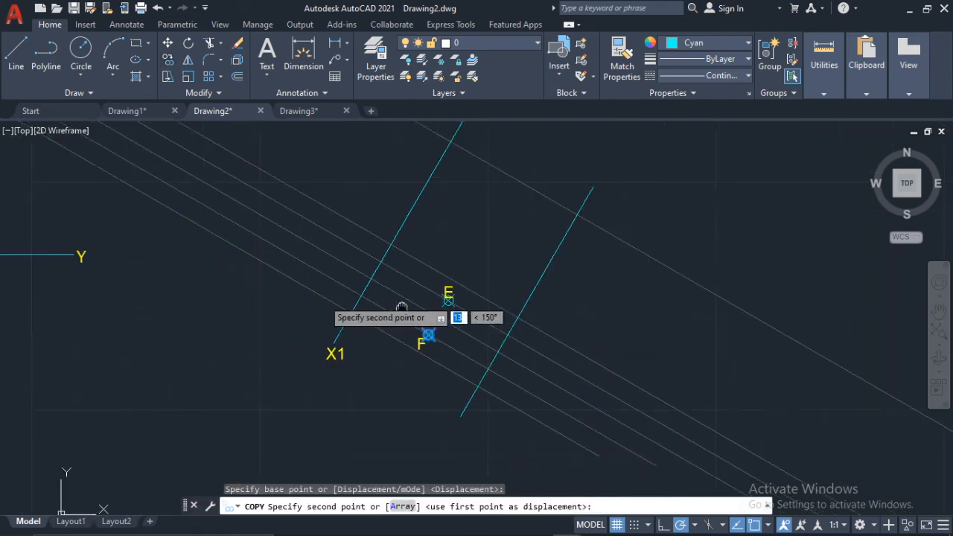
pyautogui.scroll(4, 336, 289)
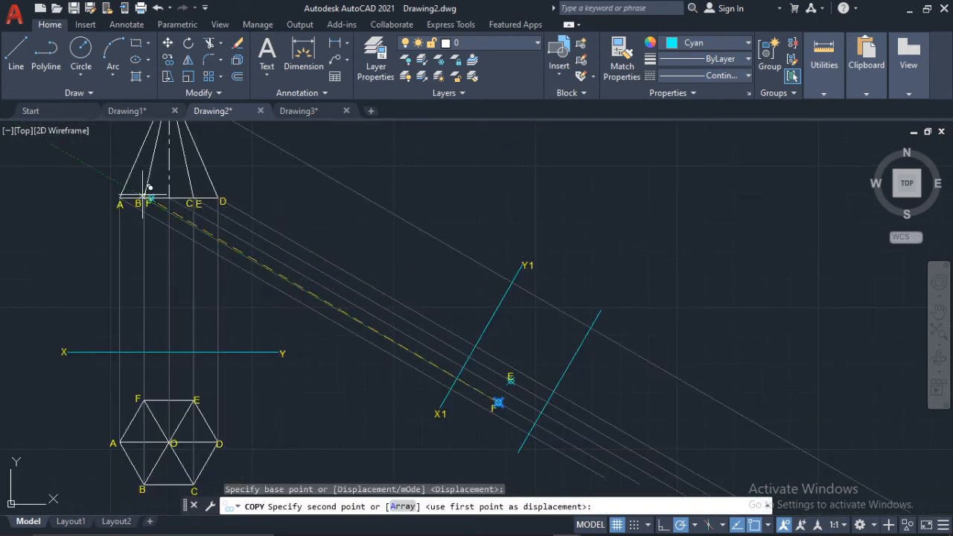
pyautogui.scroll(4, 535, 417)
pyautogui.scroll(2, 540, 438)
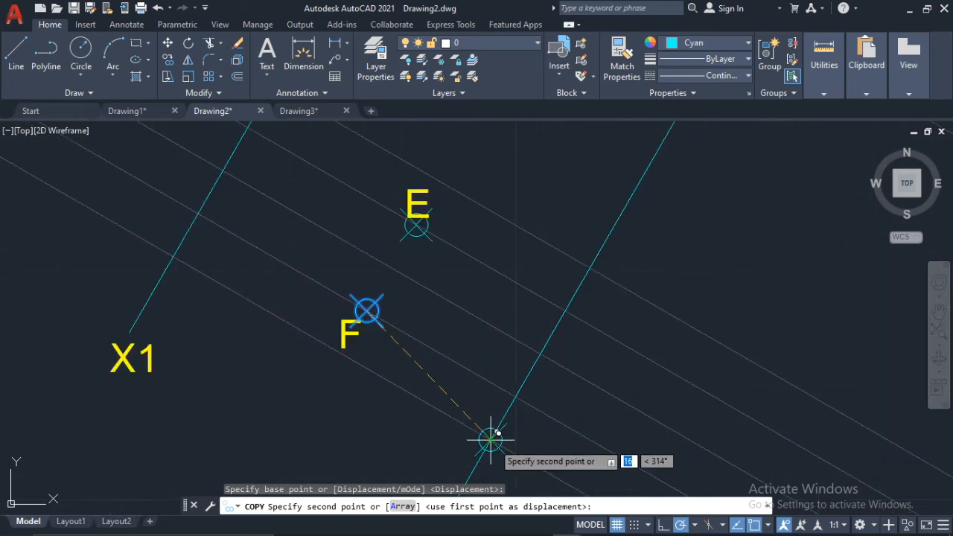
pyautogui.click(491, 440)
# Step: Place further copies of the point marker where the offset line crosses the inclined projectors of corner D and apex O
pyautogui.scroll(-6, 343, 334)
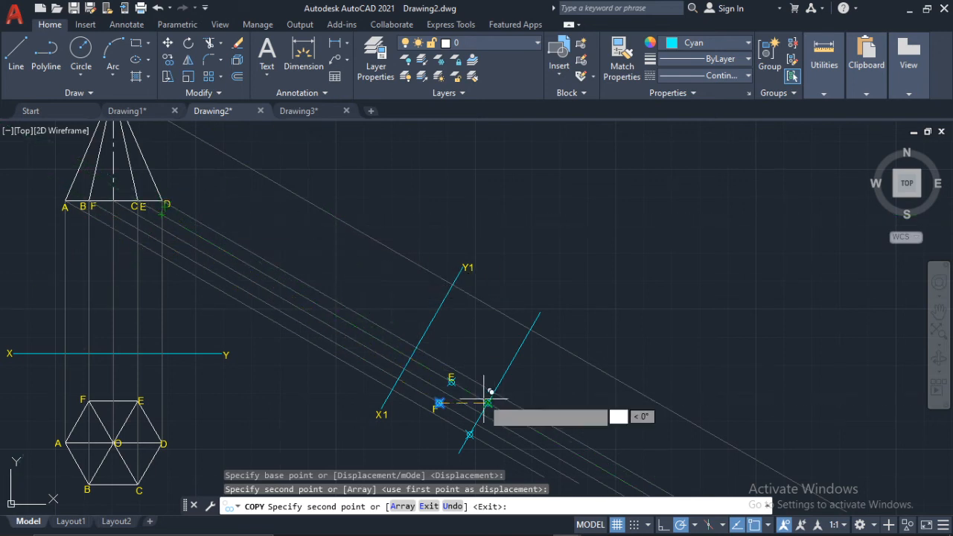
pyautogui.scroll(3, 488, 402)
pyautogui.click(510, 383)
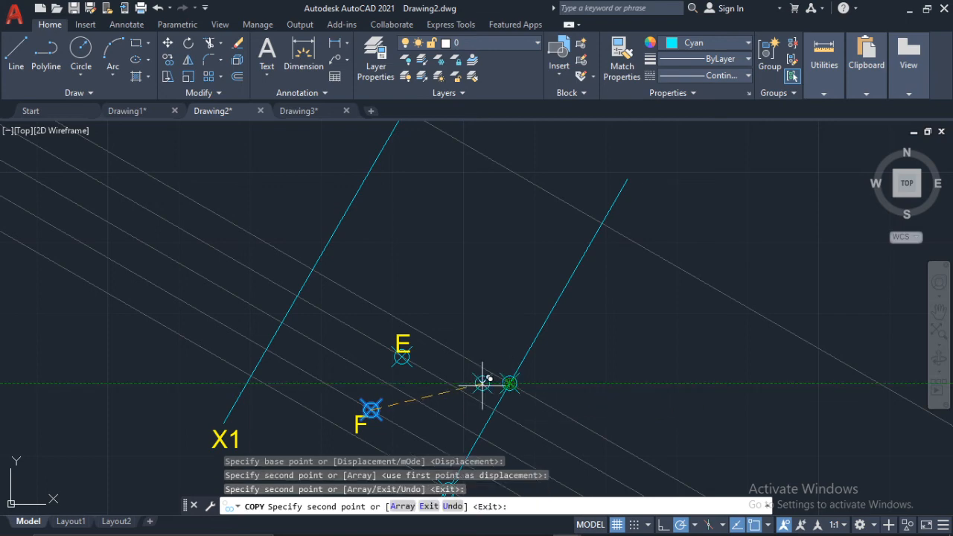
pyautogui.scroll(-6, 425, 328)
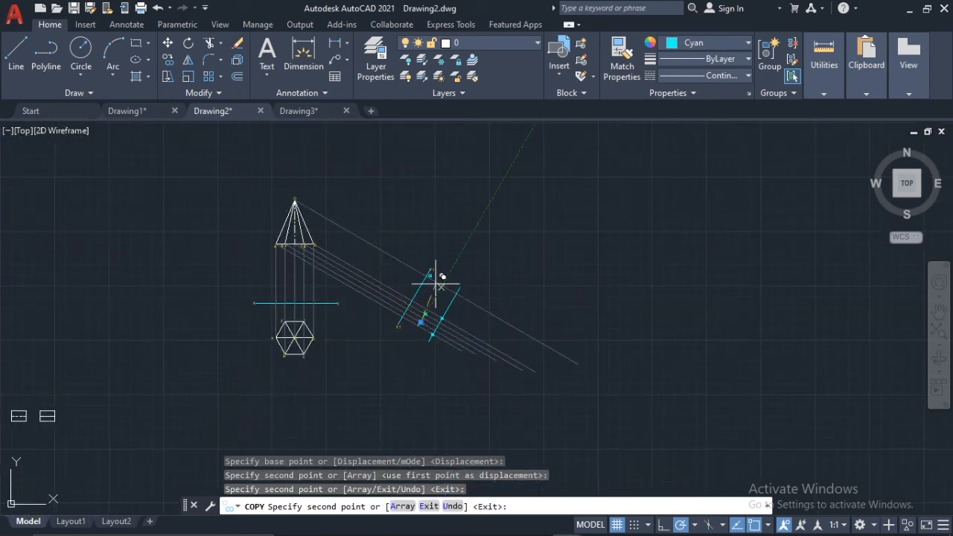
pyautogui.scroll(5, 490, 320)
pyautogui.scroll(2, 431, 238)
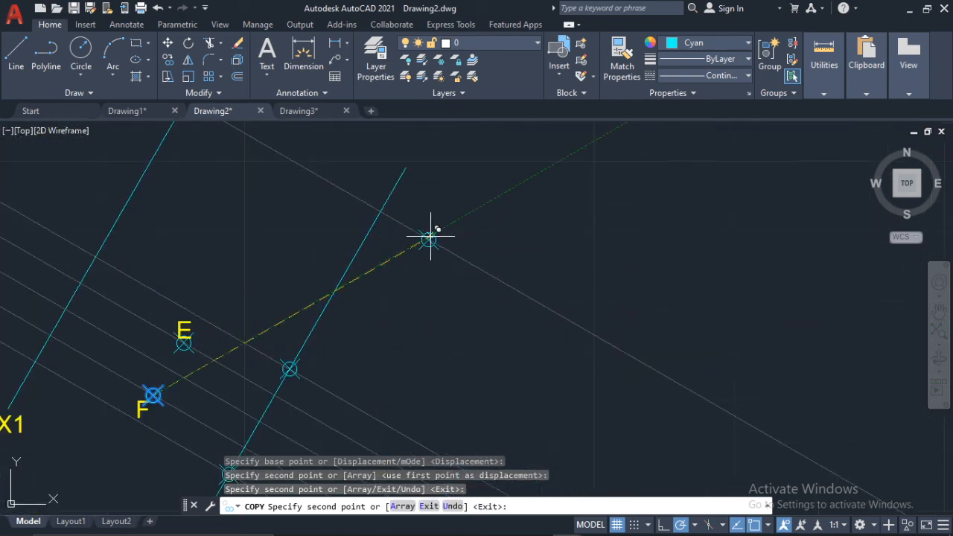
pyautogui.click(381, 211)
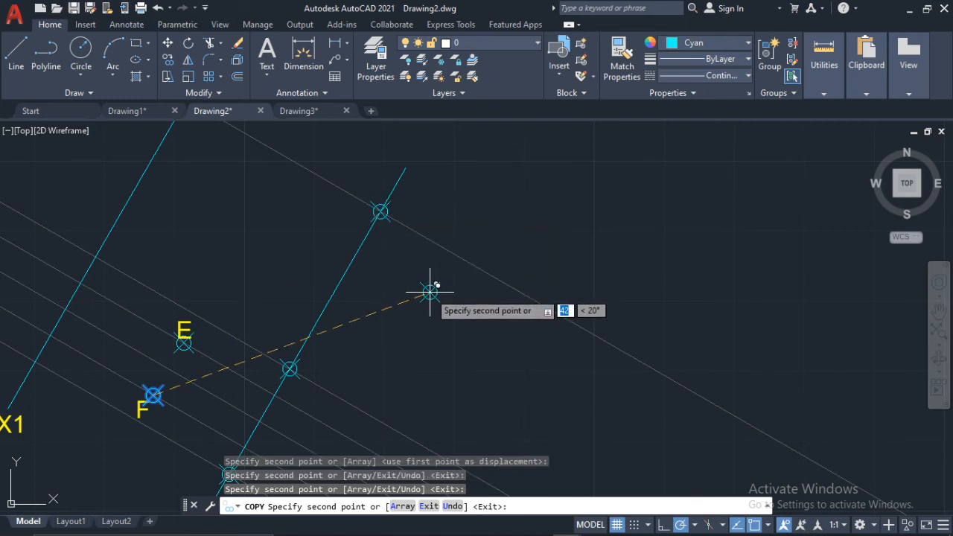
pyautogui.press('Escape')
# Step: Copy the label A from the hexagonal plan to beside the lowest point marker on the offset line
pyautogui.scroll(-5, 328, 298)
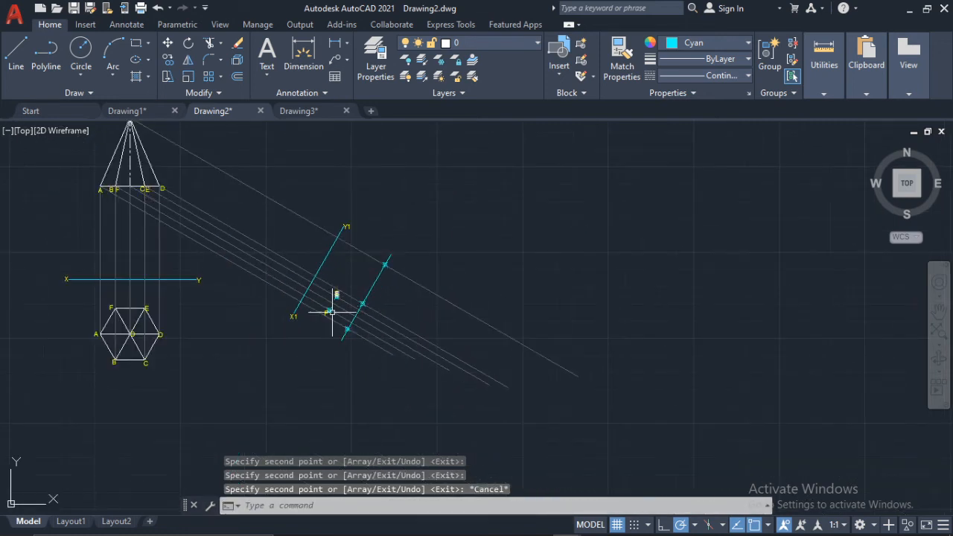
pyautogui.scroll(4, 111, 326)
pyautogui.click(63, 339)
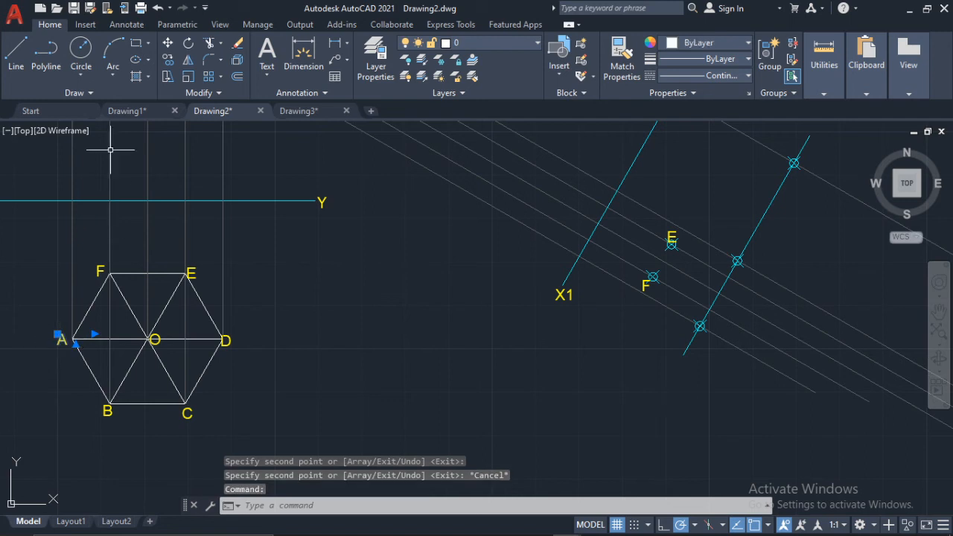
pyautogui.click(169, 65)
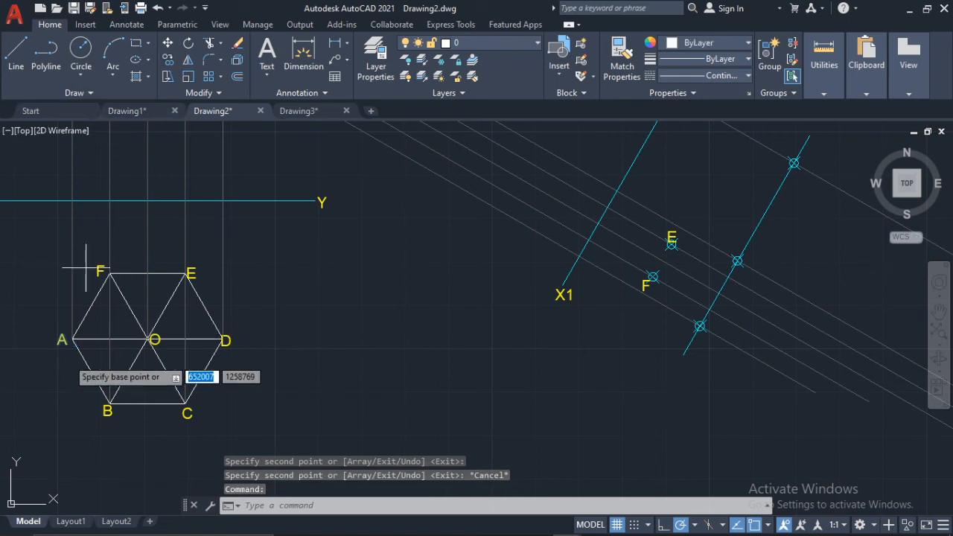
pyautogui.click(73, 341)
pyautogui.scroll(7, 564, 321)
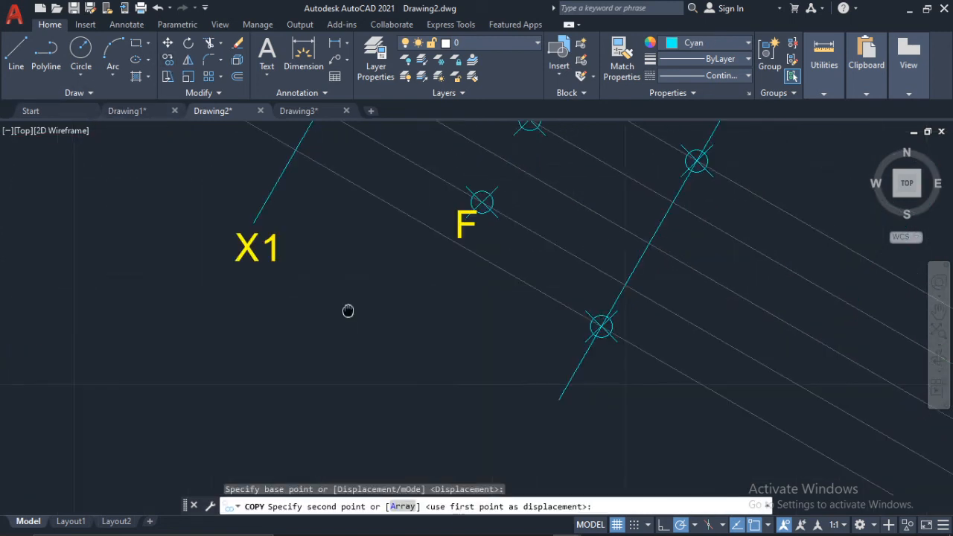
pyautogui.click(533, 349)
# Step: Place copies of the A label beside the middle and uppermost point markers on the offset line
pyautogui.scroll(-3, 534, 348)
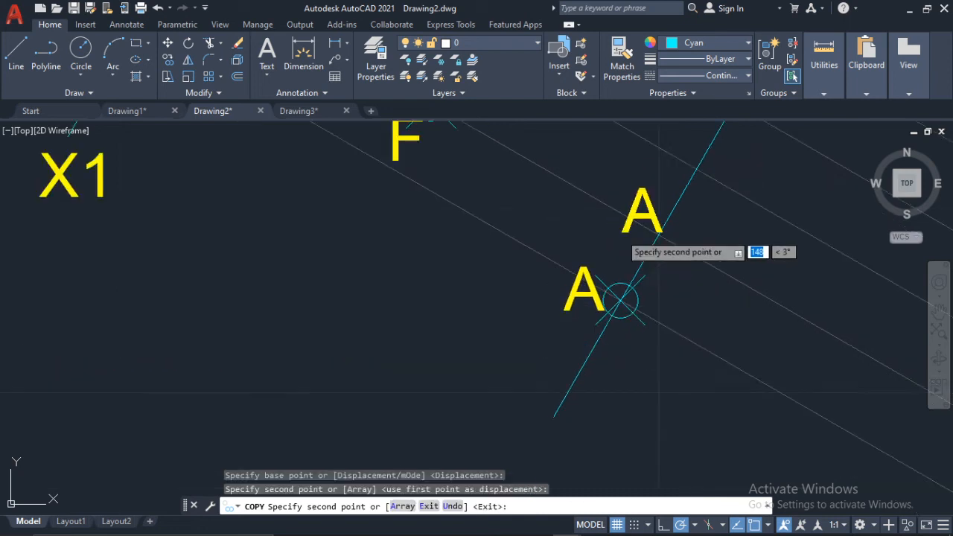
pyautogui.moveTo(596, 234); pyautogui.dragTo(522, 387, button='middle')
pyautogui.click(601, 222)
pyautogui.scroll(-3, 622, 193)
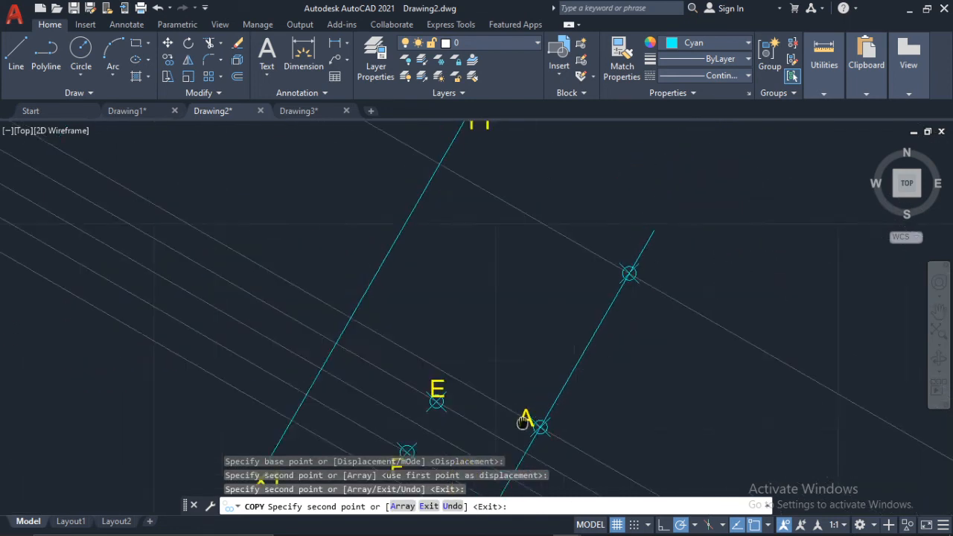
pyautogui.click(616, 269)
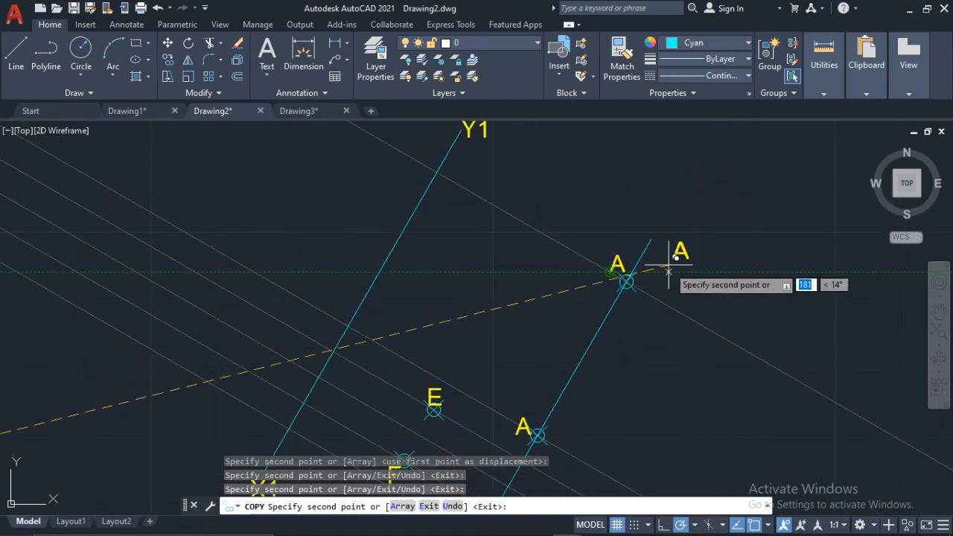
pyautogui.press('Escape')
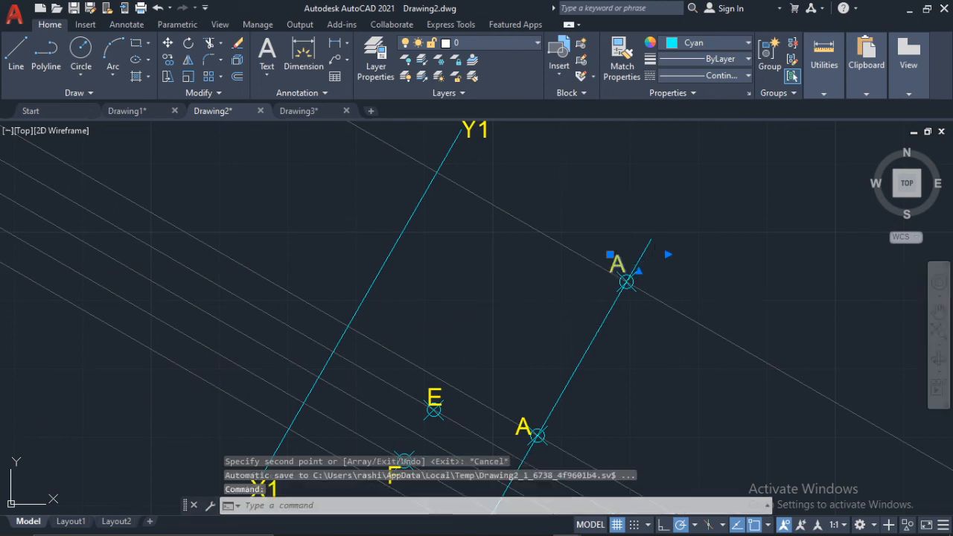
# Step: Change the uppermost copied label on the offset line to O and the middle one to D
pyautogui.doubleClick(634, 268)
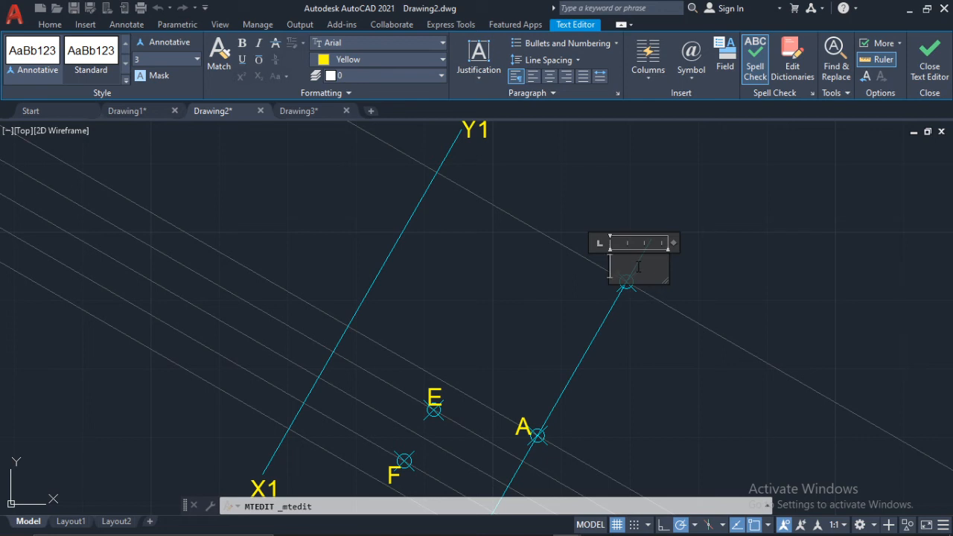
pyautogui.click(597, 343)
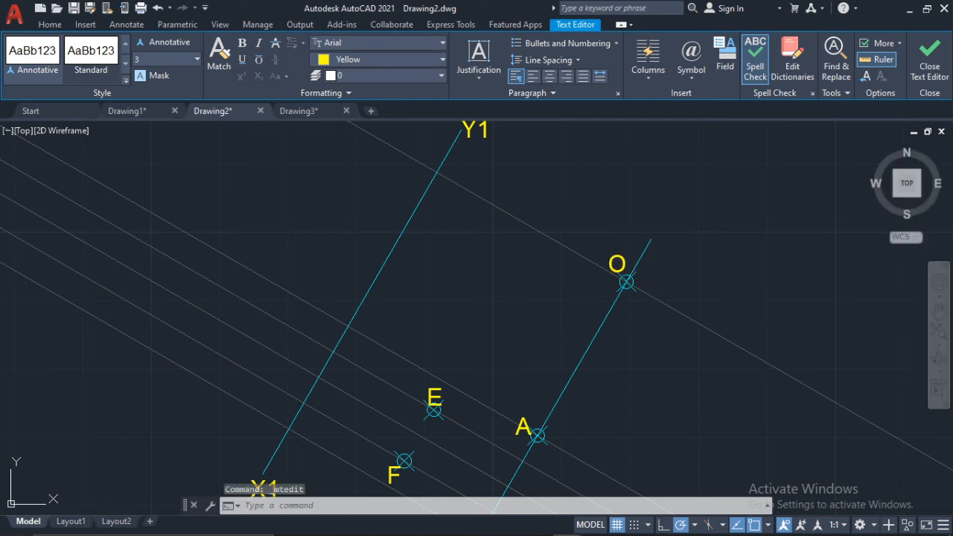
pyautogui.moveTo(552, 395); pyautogui.dragTo(614, 297, button='middle')
pyautogui.scroll(2, 593, 333)
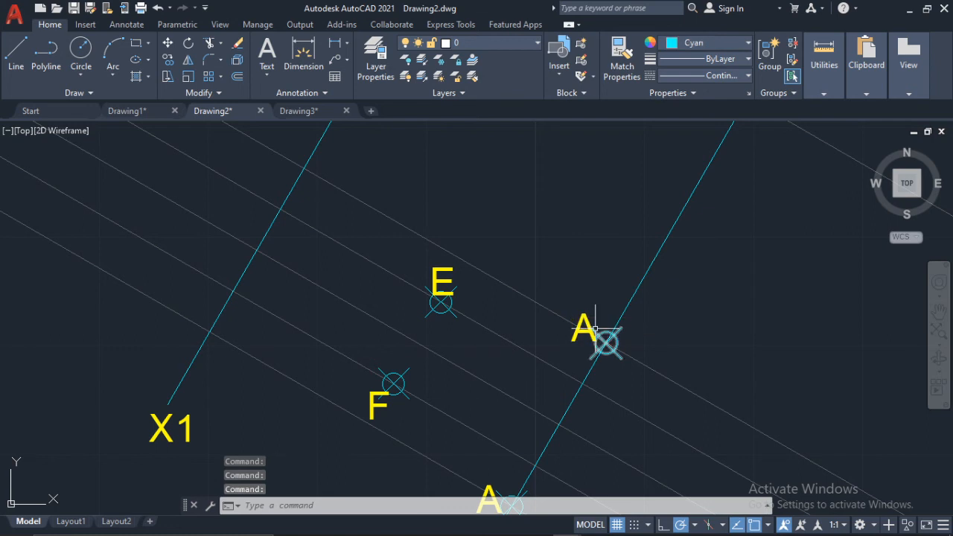
pyautogui.doubleClick(610, 329)
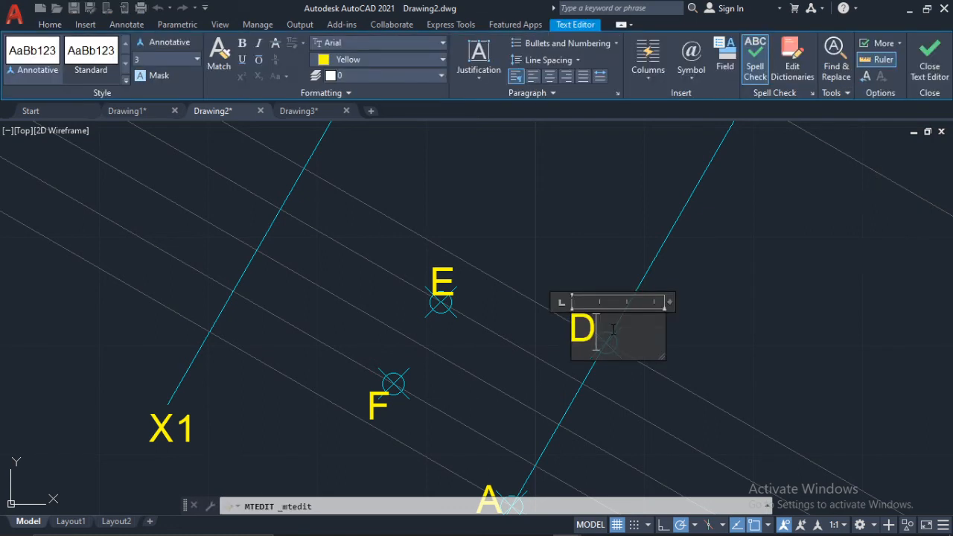
pyautogui.press('Escape')
# Step: Delete the offset guide line passing through the point markers A, D and O
pyautogui.scroll(-2, 628, 297)
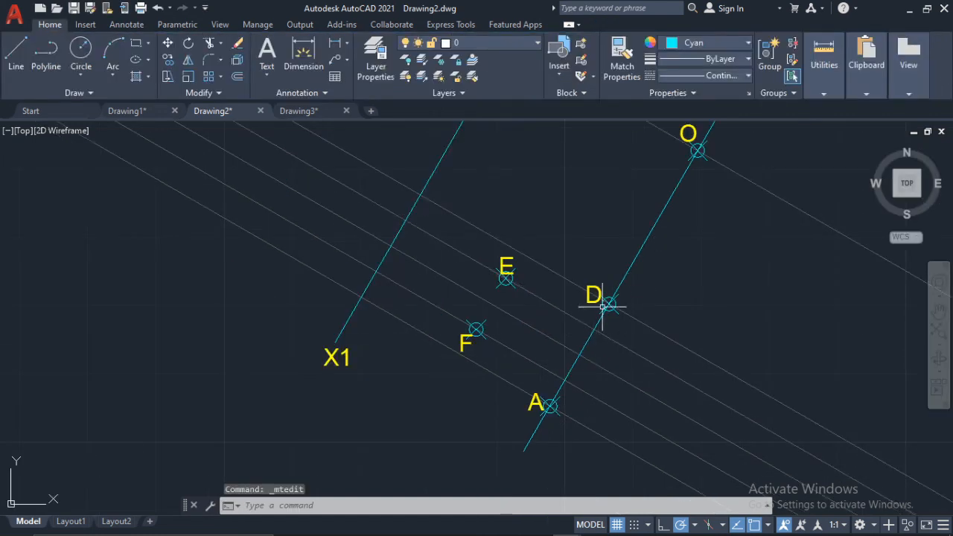
pyautogui.scroll(-4, 604, 305)
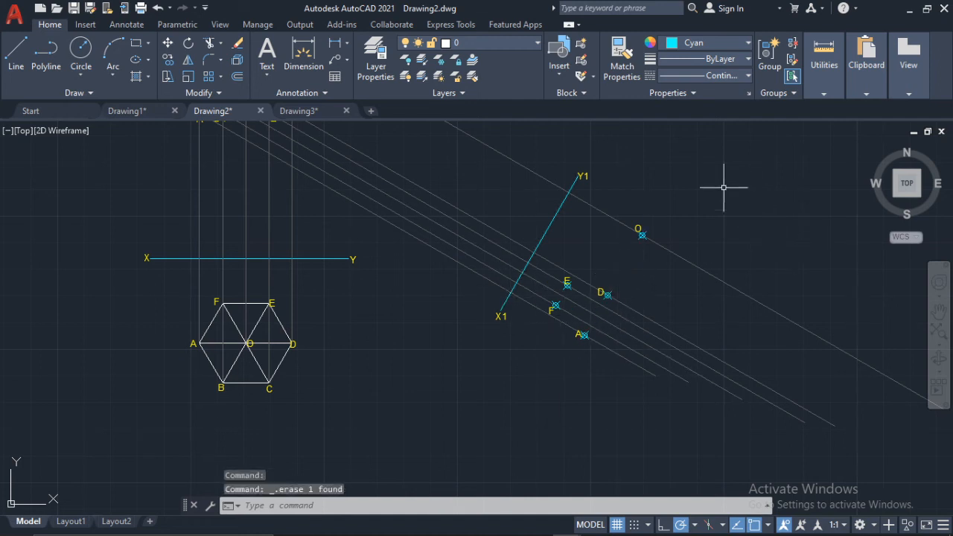
# Step: Measure the perpendicular distance from the XY line to the hexagon's lower edge BC
pyautogui.click(824, 60)
pyautogui.click(828, 142)
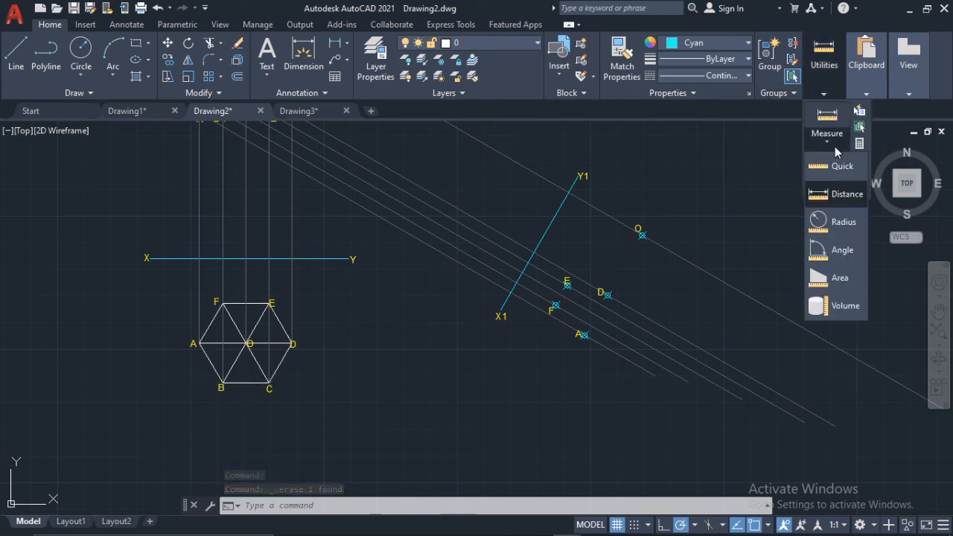
pyautogui.click(842, 194)
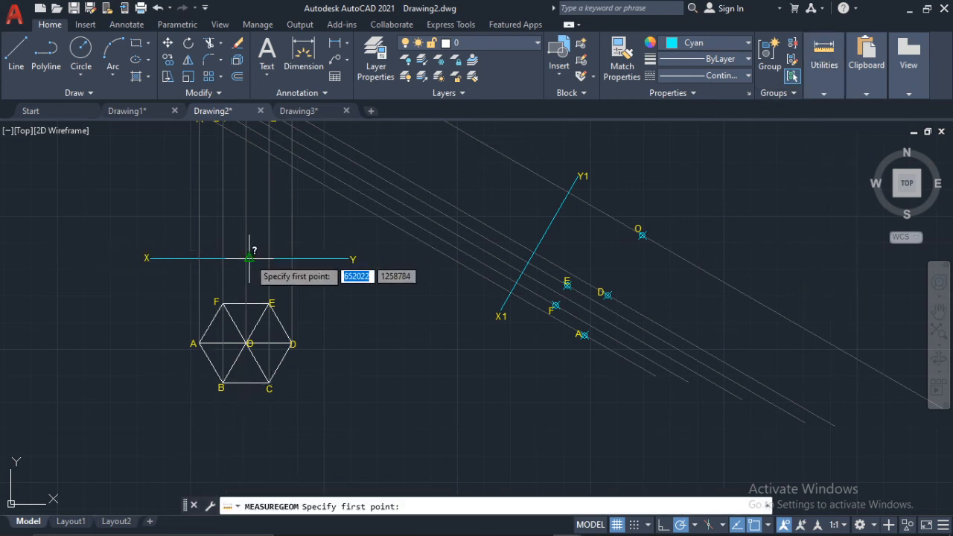
pyautogui.scroll(3, 233, 240)
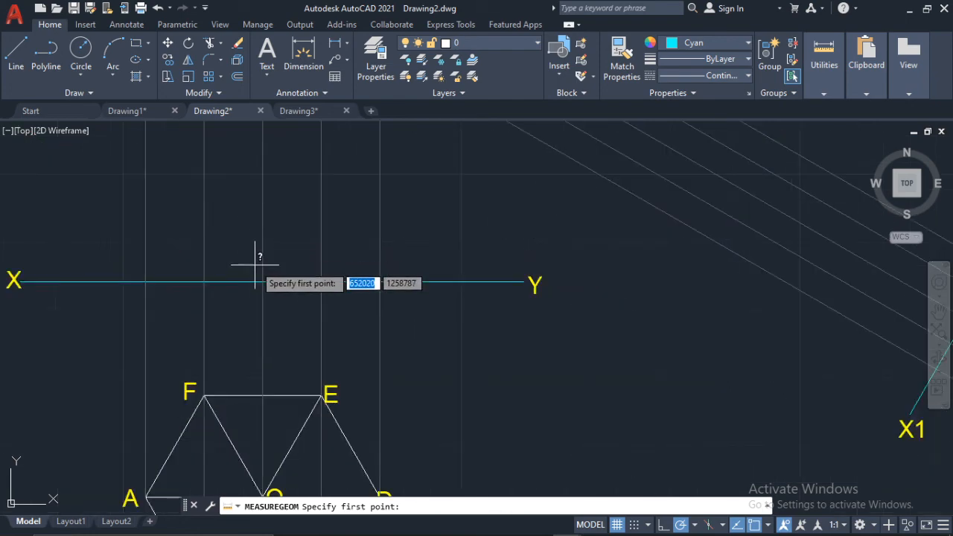
pyautogui.click(273, 278)
pyautogui.scroll(-4, 286, 353)
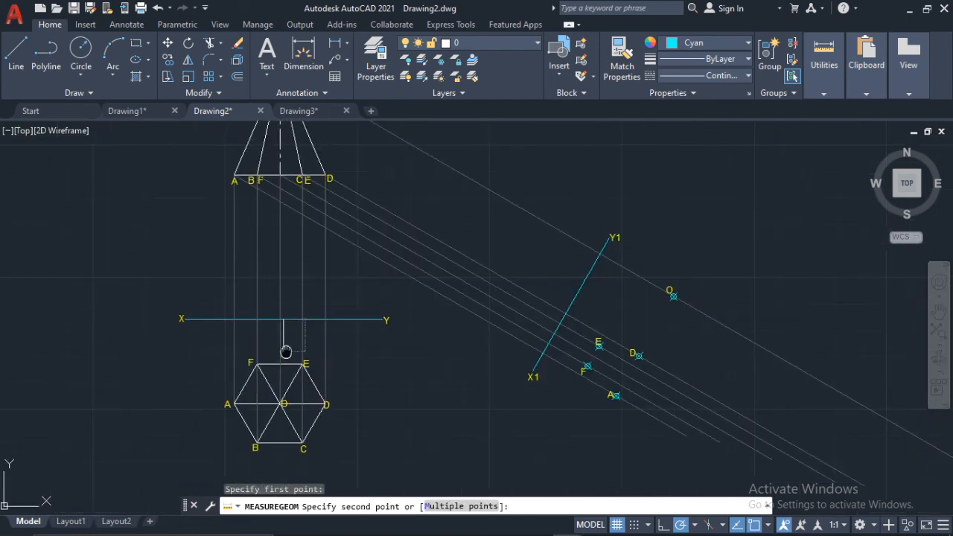
pyautogui.scroll(6, 205, 271)
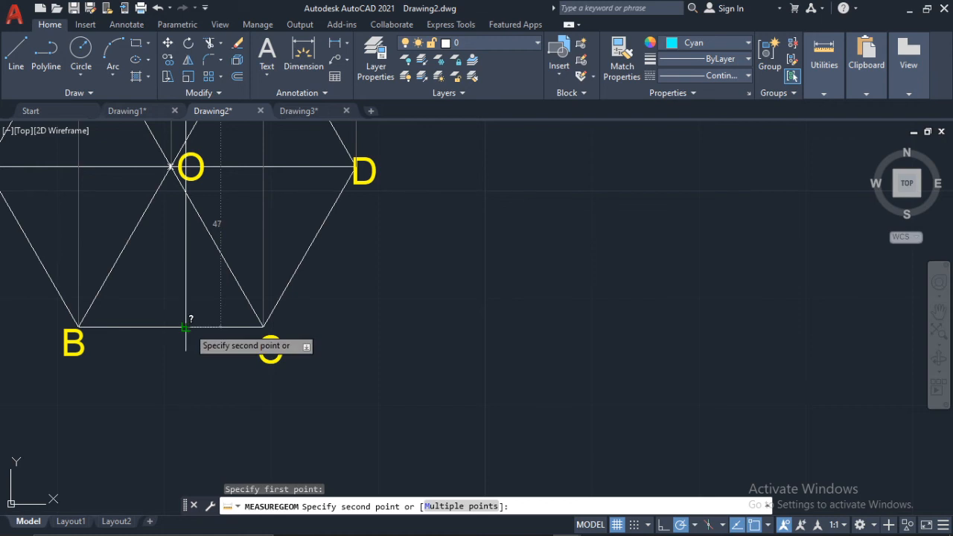
pyautogui.press('Escape')
pyautogui.scroll(-5, 432, 224)
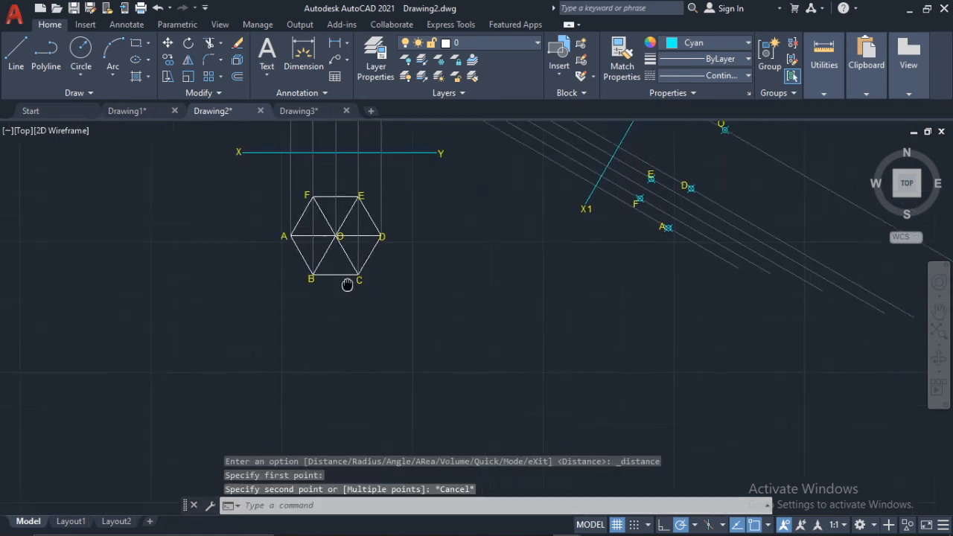
# Step: Offset the X1Y1 line by 47 toward the side with the labelled point markers
pyautogui.moveTo(451, 204); pyautogui.dragTo(277, 335, button='middle')
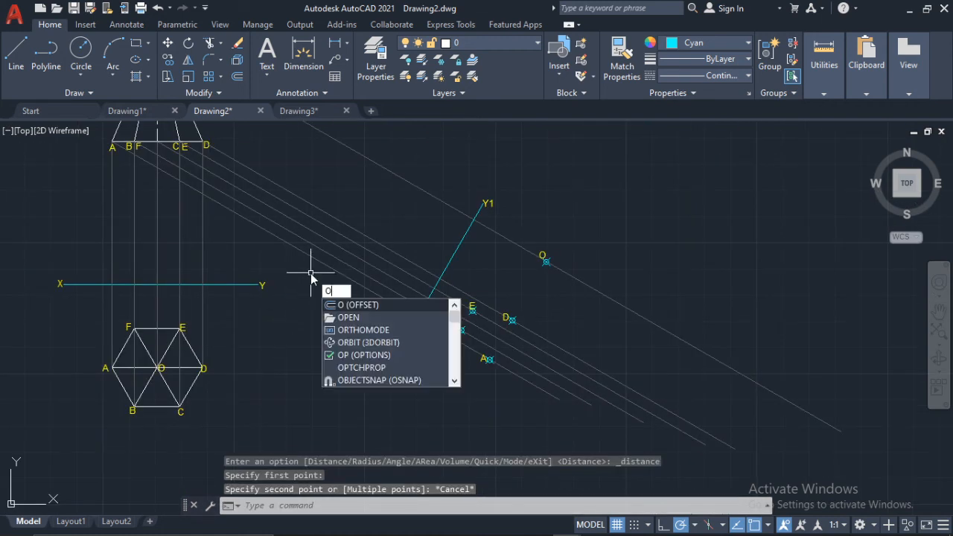
pyautogui.press('Return')
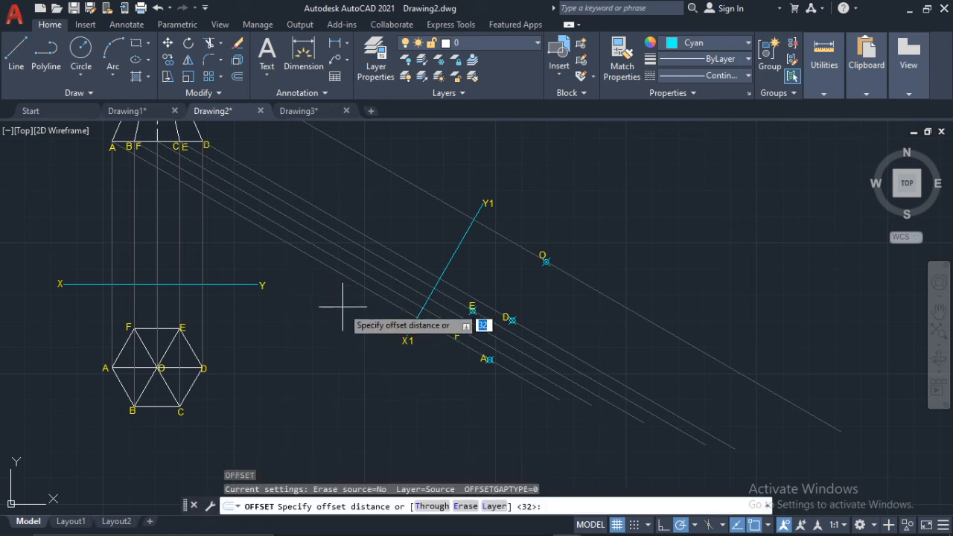
pyautogui.press('Return')
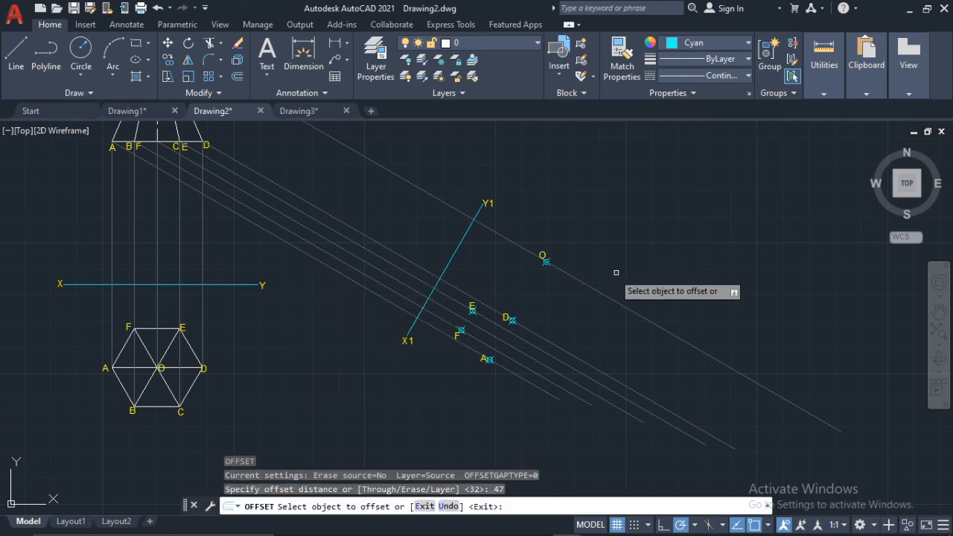
pyautogui.click(452, 255)
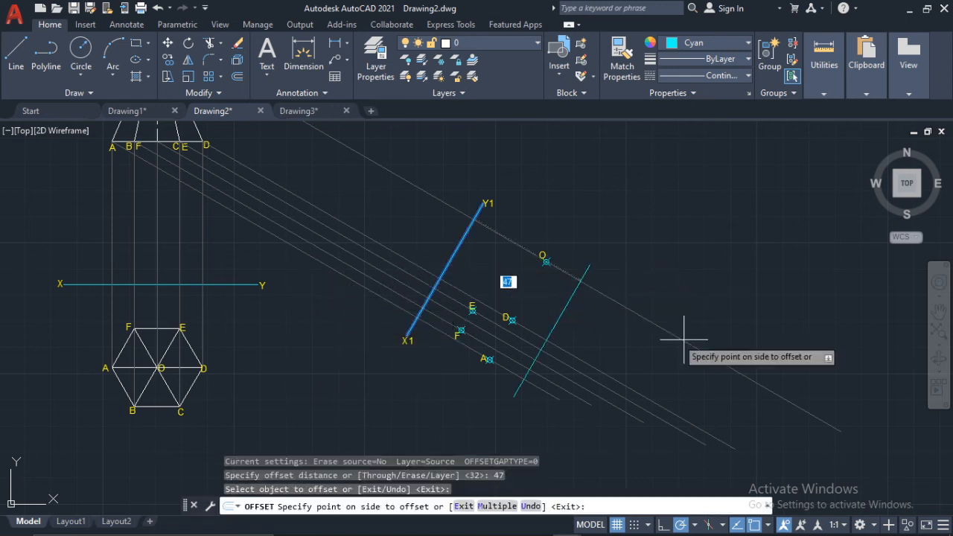
pyautogui.click(571, 321)
pyautogui.press('Escape')
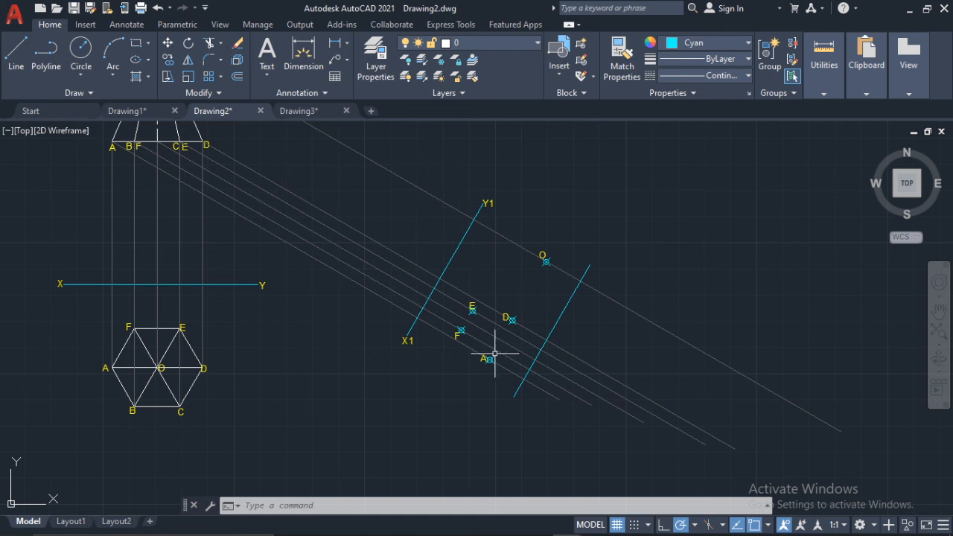
# Step: Copy the point marker at A to where the new offset line crosses the projectors through F and E
pyautogui.scroll(6, 496, 355)
pyautogui.moveTo(491, 374); pyautogui.dragTo(467, 364, button='middle')
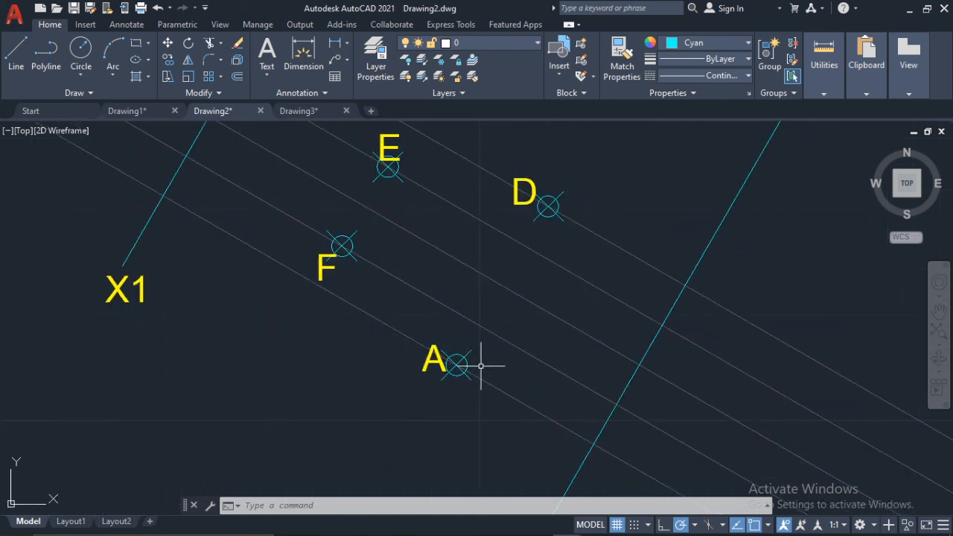
pyautogui.click(459, 359)
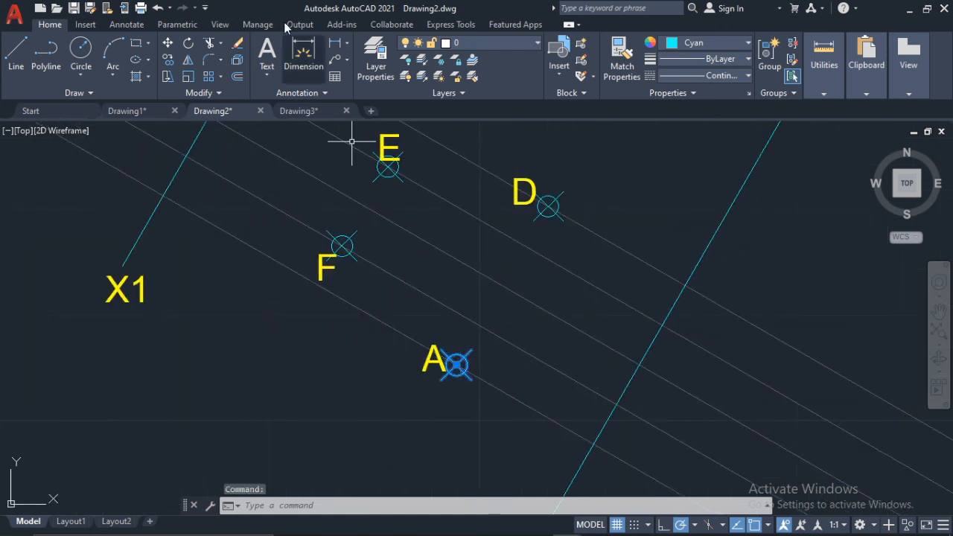
pyautogui.click(168, 60)
pyautogui.scroll(4, 454, 365)
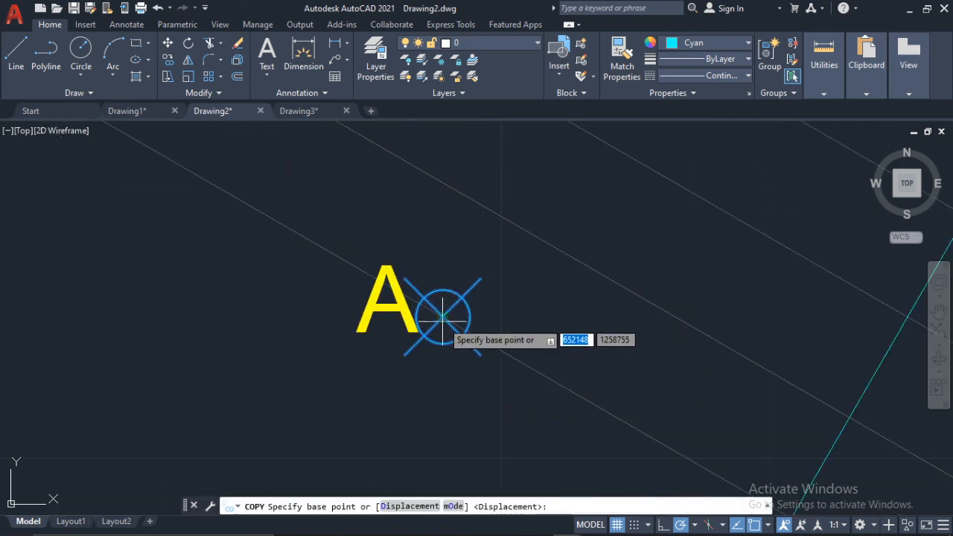
pyautogui.click(442, 319)
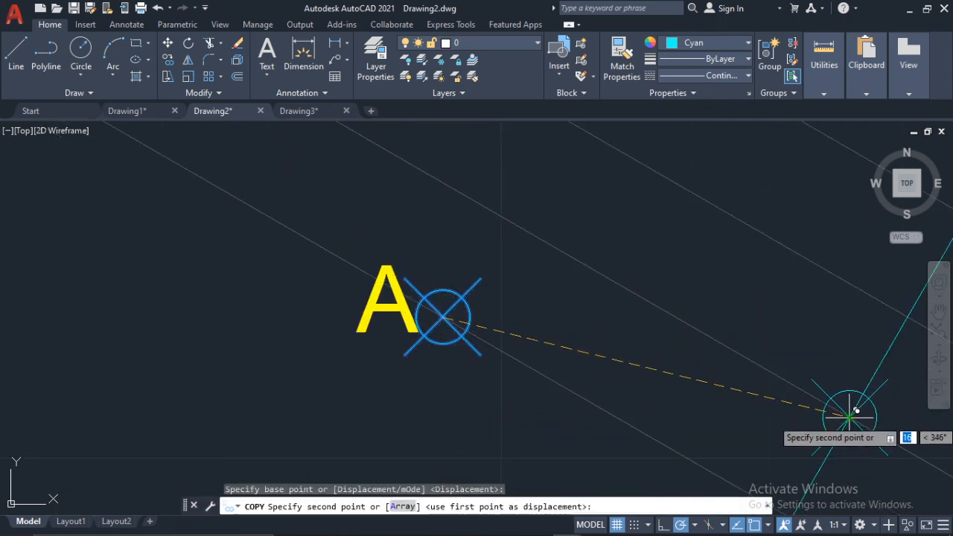
pyautogui.click(850, 415)
pyautogui.scroll(-4, 738, 308)
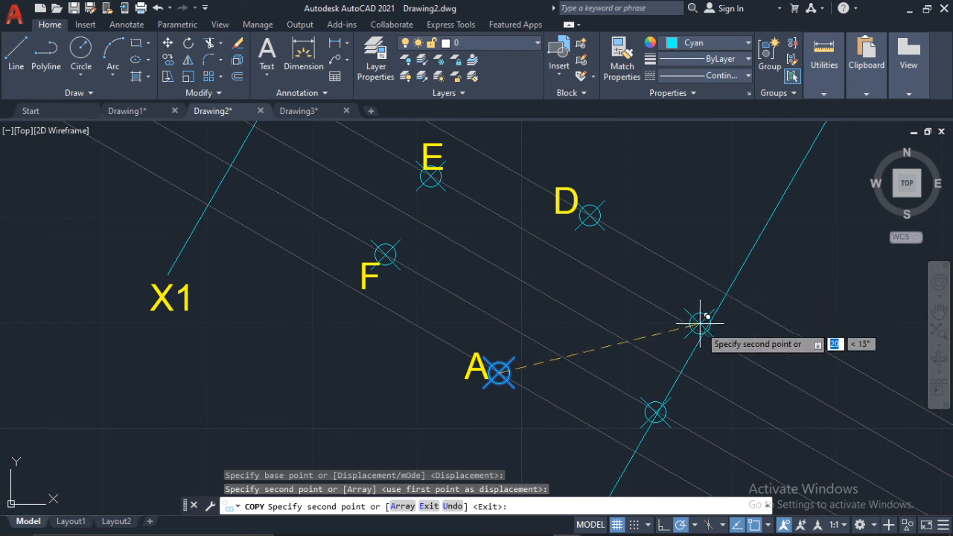
pyautogui.scroll(2, 700, 323)
pyautogui.click(705, 339)
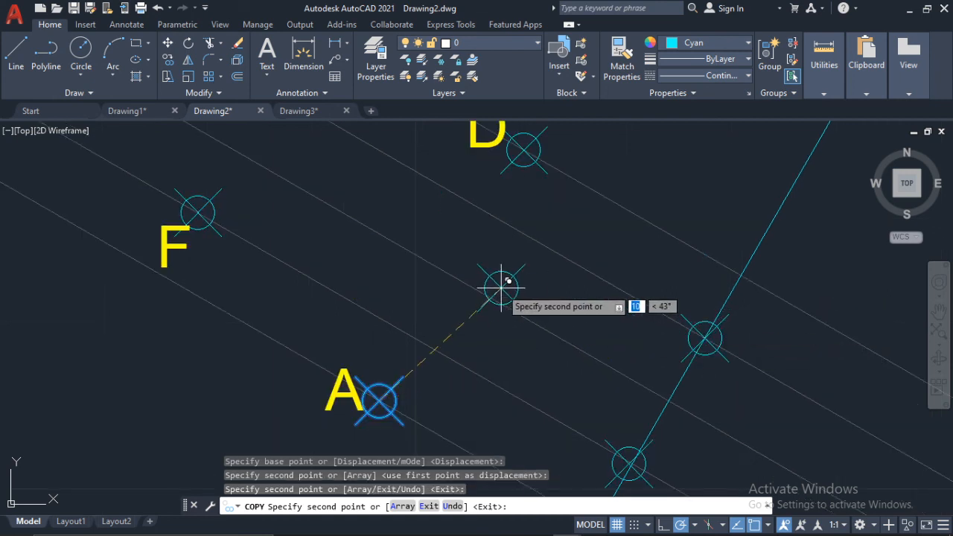
pyautogui.press('Escape')
pyautogui.scroll(-4, 376, 291)
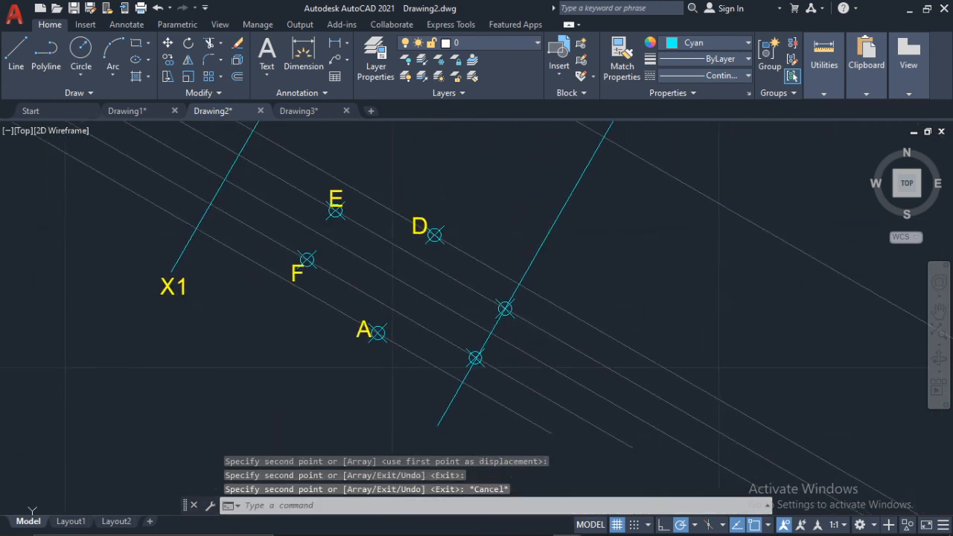
# Step: Move the lower copied marker exactly onto the intersection of the offset line and the projector through F
pyautogui.moveTo(494, 342); pyautogui.dragTo(424, 309, button='middle')
pyautogui.scroll(6, 438, 325)
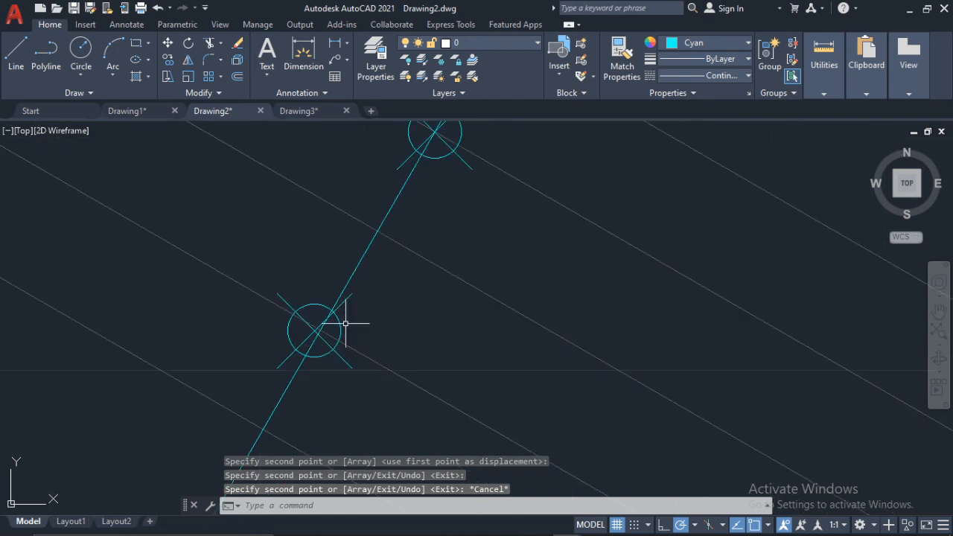
pyautogui.click(297, 342)
pyautogui.click(261, 354)
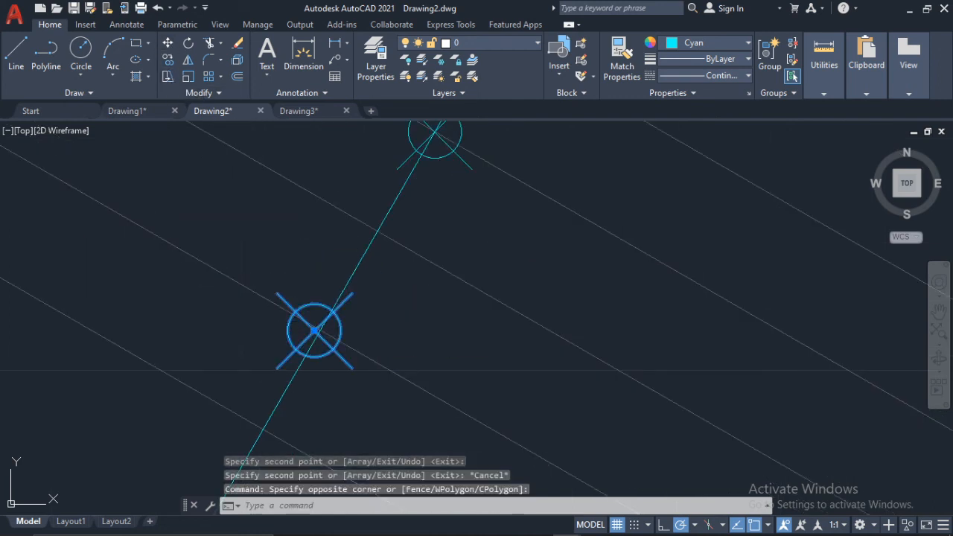
pyautogui.write('m')
pyautogui.press('Return')
pyautogui.scroll(3, 395, 369)
pyautogui.click(195, 272)
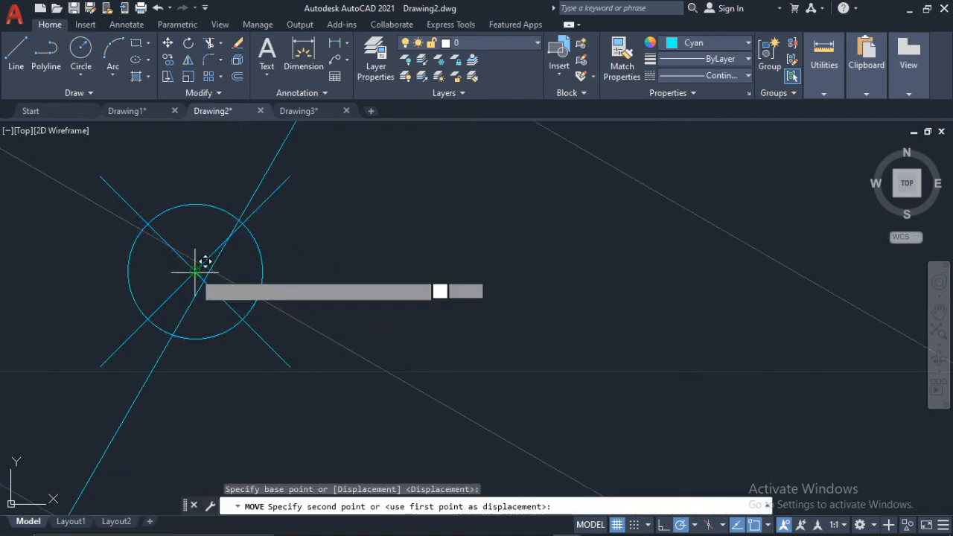
pyautogui.click(213, 260)
pyautogui.scroll(-5, 308, 251)
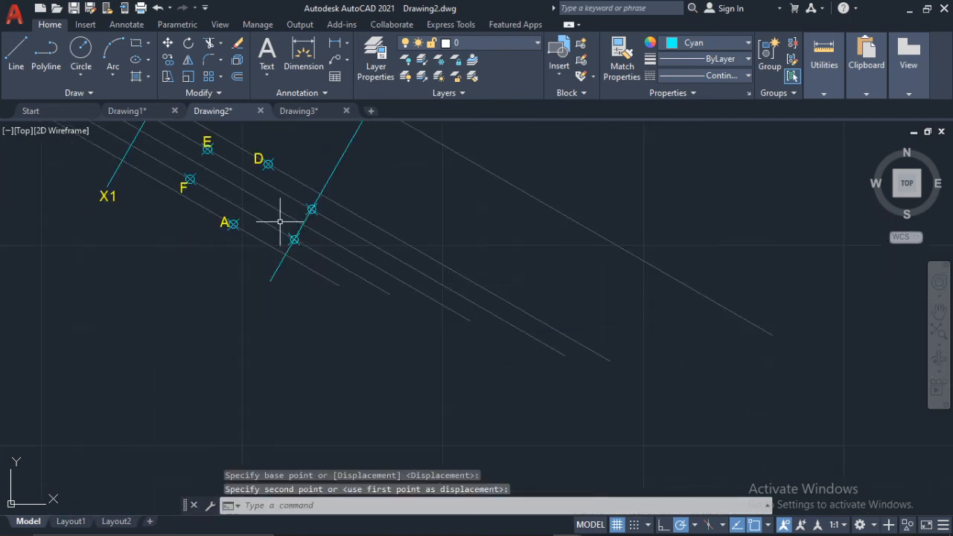
# Step: Copy the A label from its point marker to beside the lower marker on the new offset line
pyautogui.scroll(8, 280, 221)
pyautogui.moveTo(249, 215); pyautogui.dragTo(302, 447, button='middle')
pyautogui.scroll(-3, 357, 251)
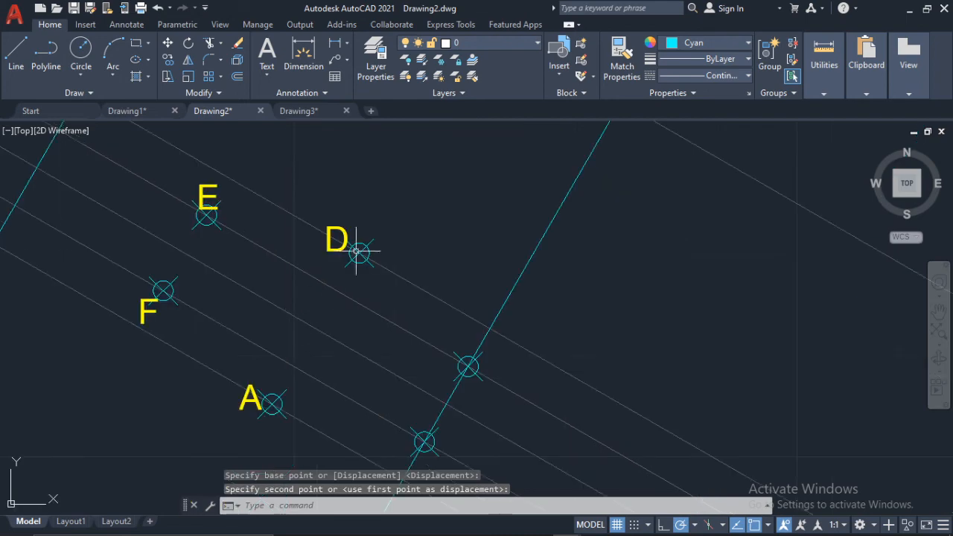
pyautogui.scroll(3, 357, 252)
pyautogui.scroll(-4, 358, 252)
pyautogui.moveTo(322, 279)
pyautogui.mouseDown(button='middle')
pyautogui.moveTo(349, 330)
pyautogui.moveTo(397, 332)
pyautogui.mouseUp(button='middle')
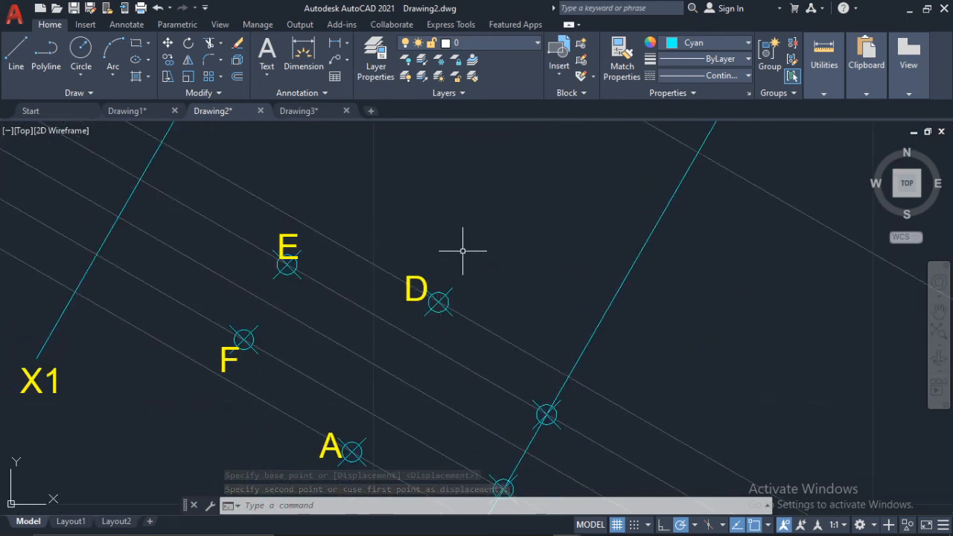
pyautogui.moveTo(442, 272); pyautogui.dragTo(324, 385, button='middle')
pyautogui.moveTo(406, 336); pyautogui.dragTo(406, 236, button='middle')
pyautogui.moveTo(368, 334)
pyautogui.mouseDown(button='middle')
pyautogui.moveTo(359, 336)
pyautogui.moveTo(459, 147)
pyautogui.mouseUp(button='middle')
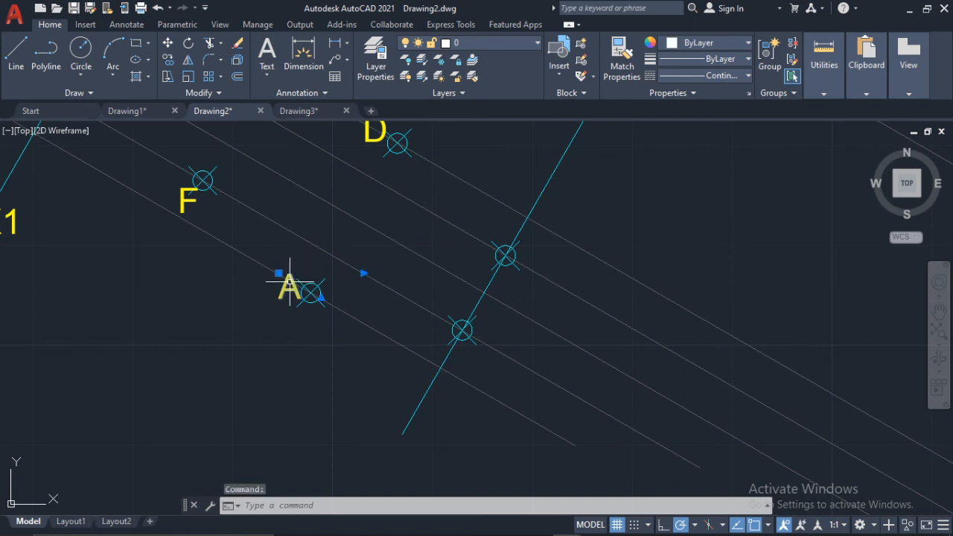
pyautogui.click(167, 61)
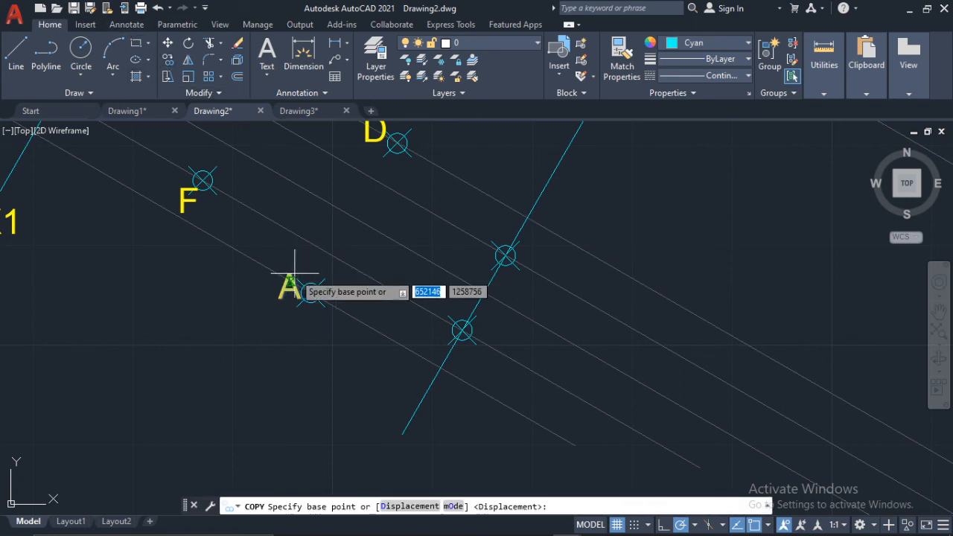
pyautogui.click(311, 293)
pyautogui.scroll(2, 428, 355)
pyautogui.scroll(4, 419, 346)
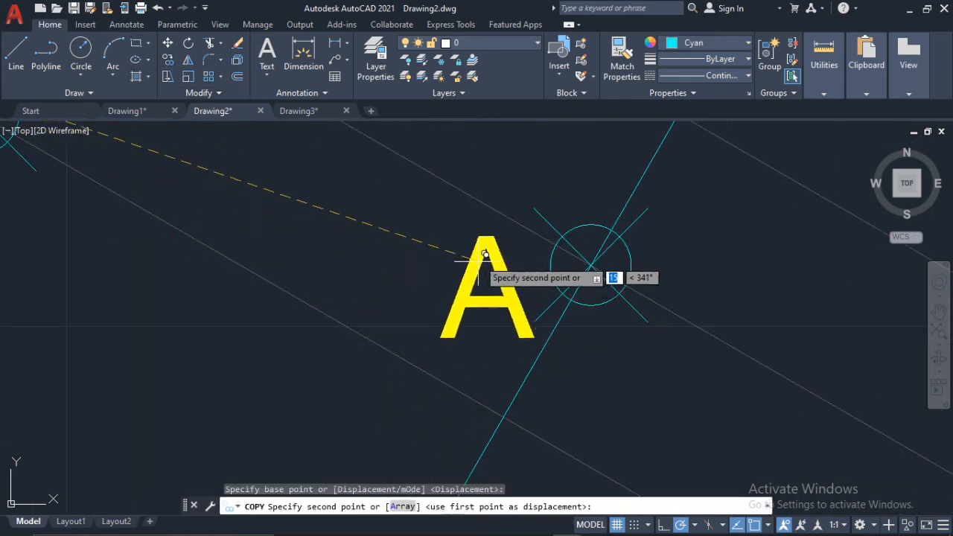
pyautogui.click(482, 250)
pyautogui.press('Escape')
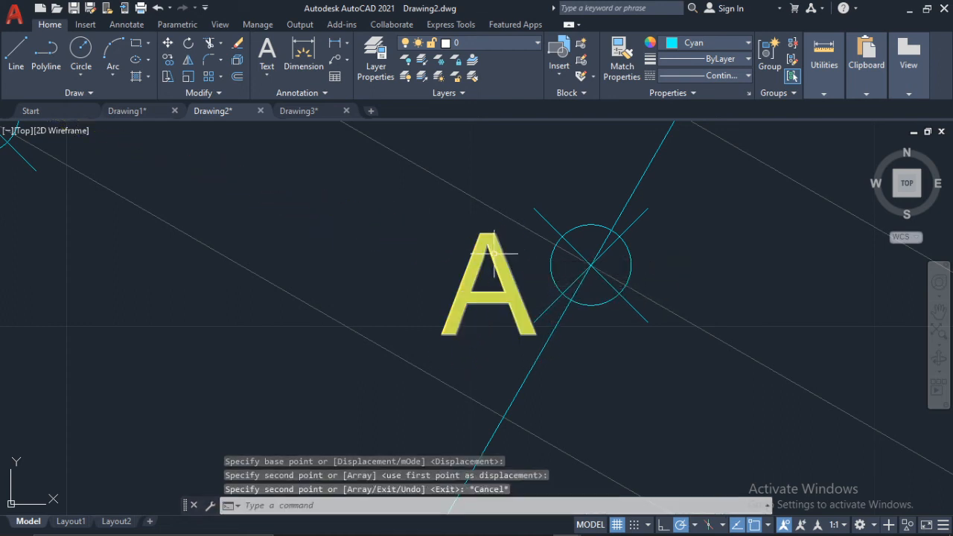
pyautogui.click(496, 251)
pyautogui.click(492, 250)
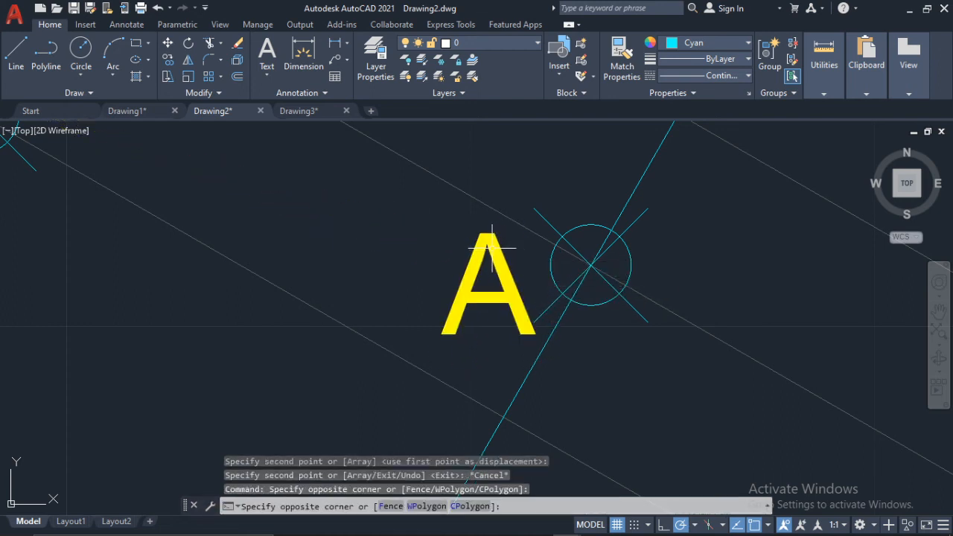
pyautogui.click(495, 248)
pyautogui.press('Escape')
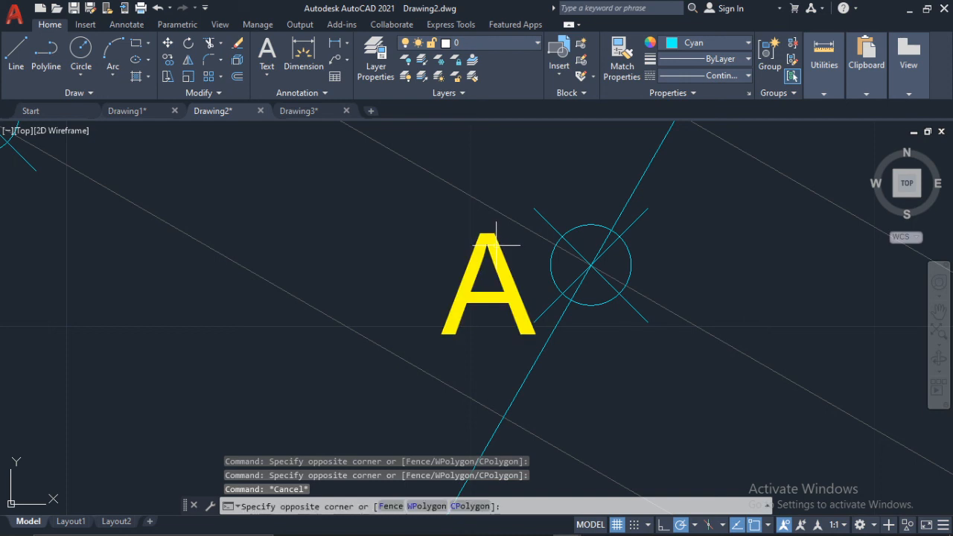
pyautogui.click(496, 241)
pyautogui.click(488, 232)
pyautogui.click(485, 240)
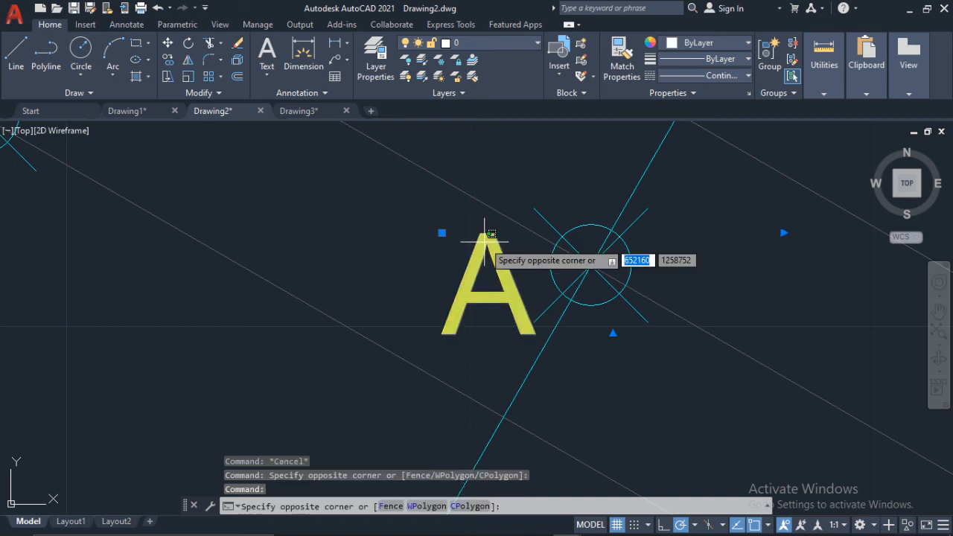
pyautogui.click(486, 237)
pyautogui.click(482, 238)
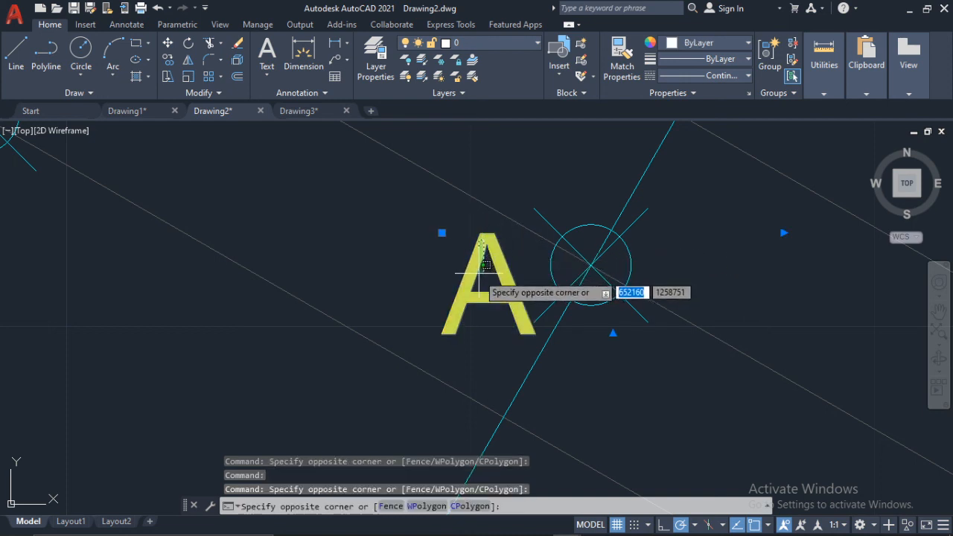
pyautogui.click(480, 273)
pyautogui.click(482, 251)
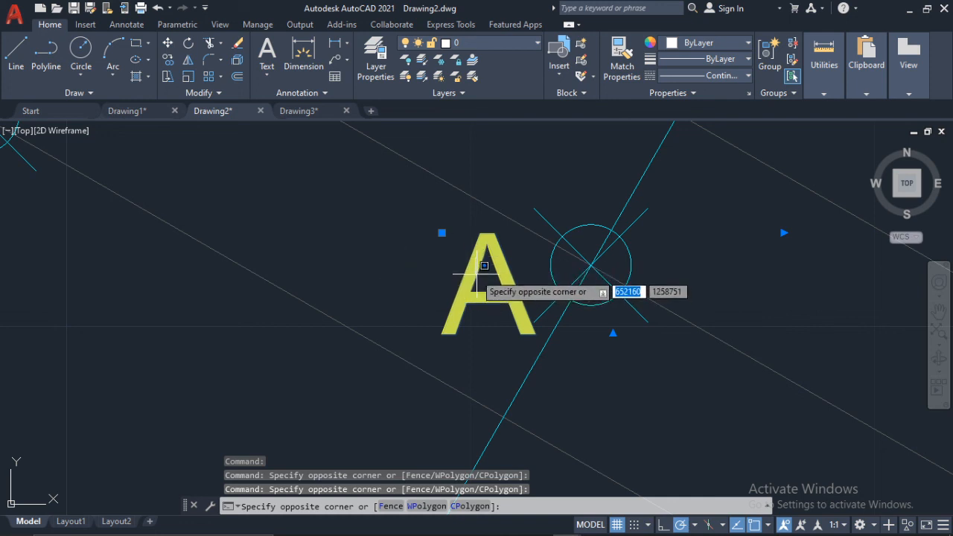
pyautogui.click(489, 243)
# Step: Change the copied A label beside the lower marker on the offset line to B
pyautogui.scroll(-3, 474, 251)
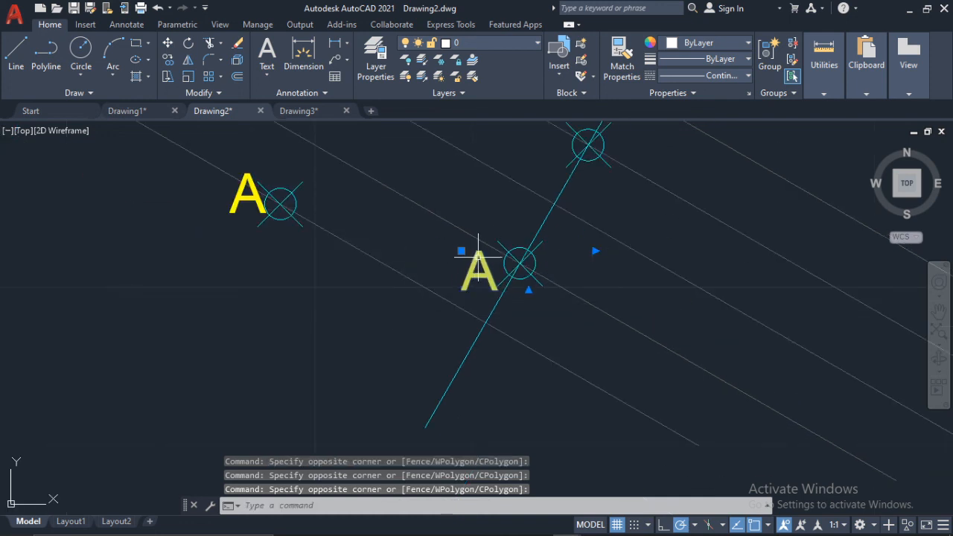
pyautogui.doubleClick(476, 257)
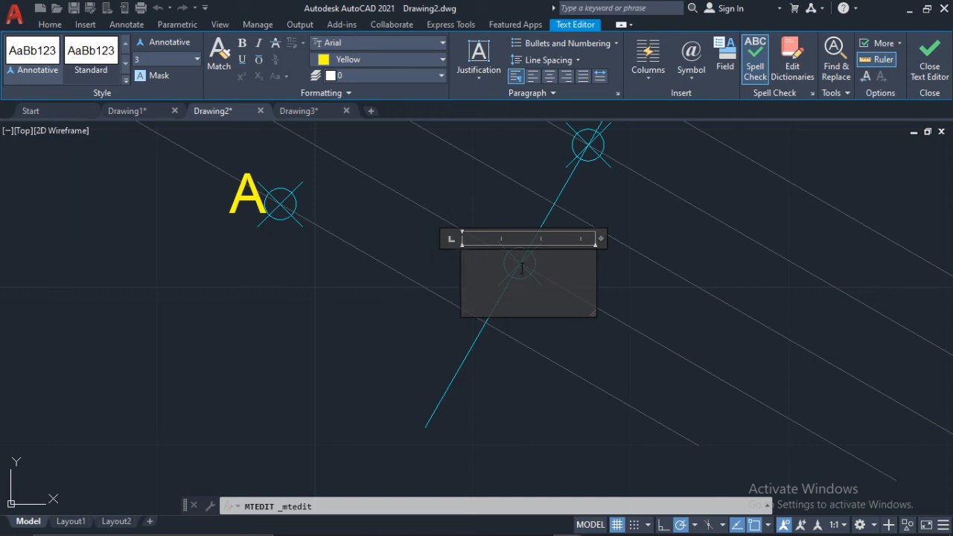
pyautogui.click(449, 316)
pyautogui.scroll(-4, 417, 391)
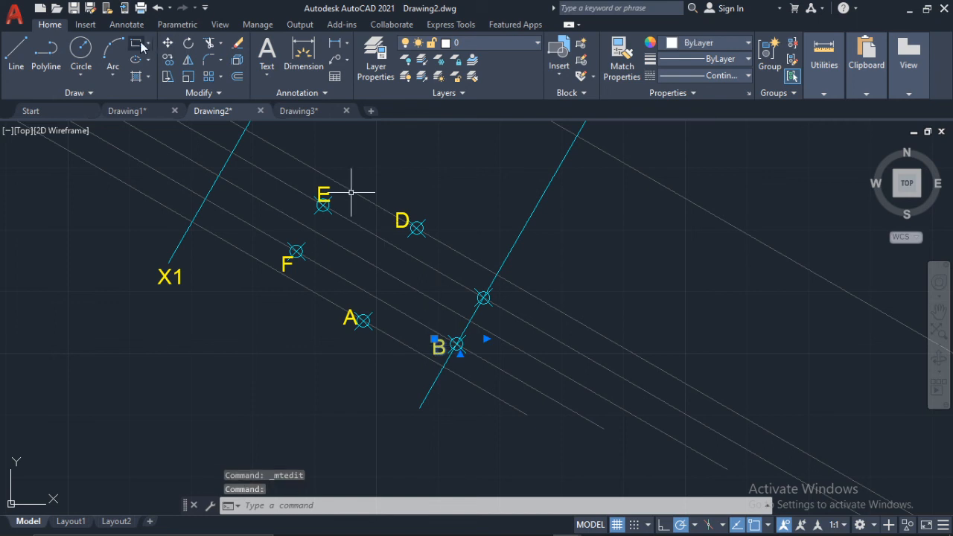
# Step: Copy the B label to the upper marker on the offset line and move the copy just clear of that marker
pyautogui.write('co')
pyautogui.press('Return')
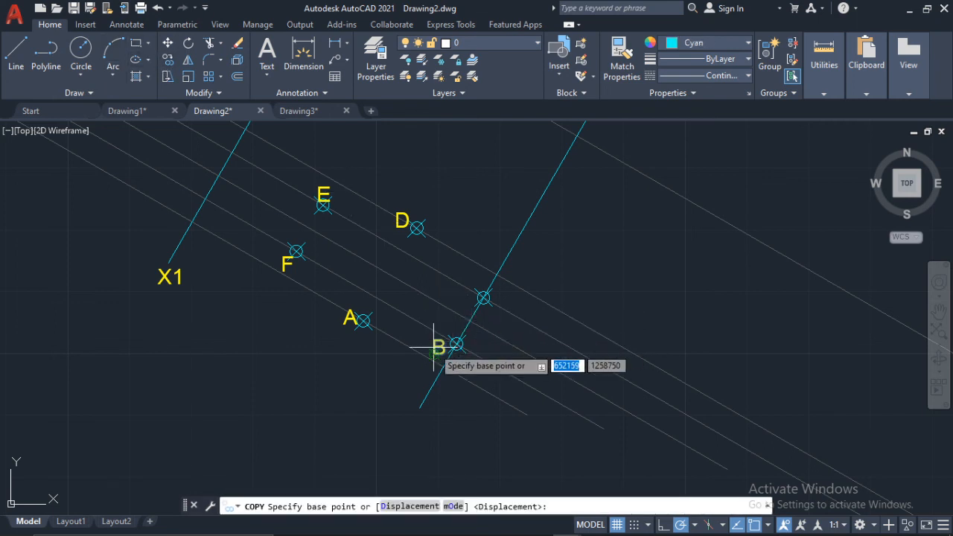
pyautogui.click(436, 345)
pyautogui.scroll(4, 466, 280)
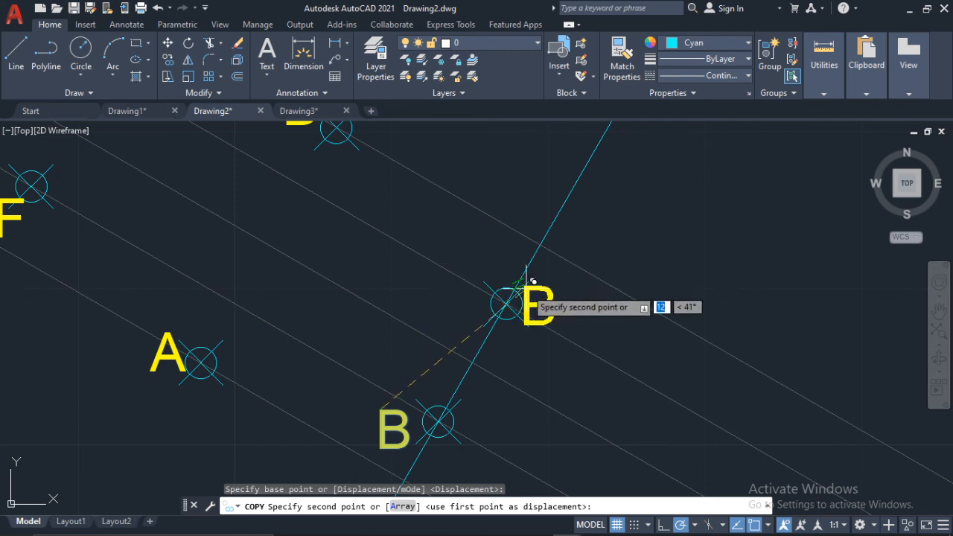
pyautogui.click(513, 297)
pyautogui.press('Escape')
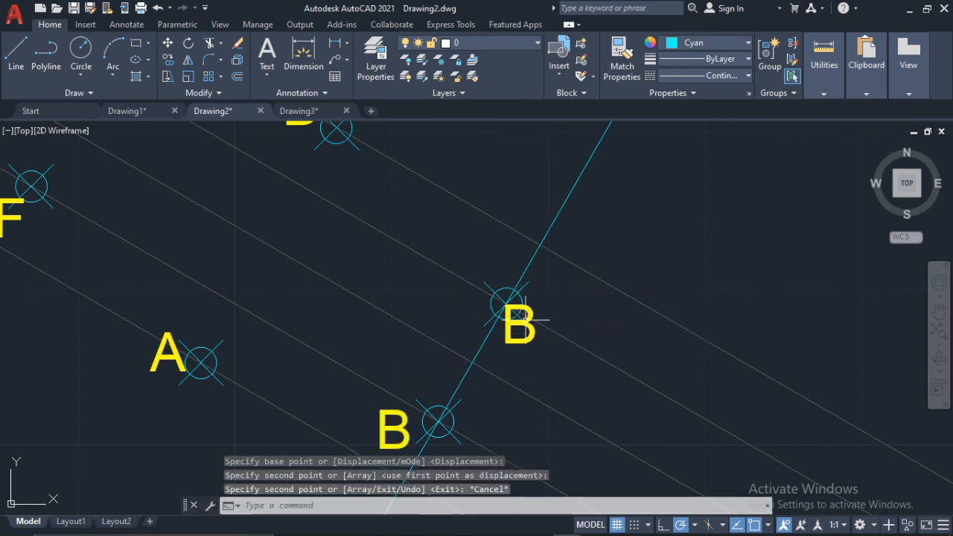
pyautogui.click(169, 46)
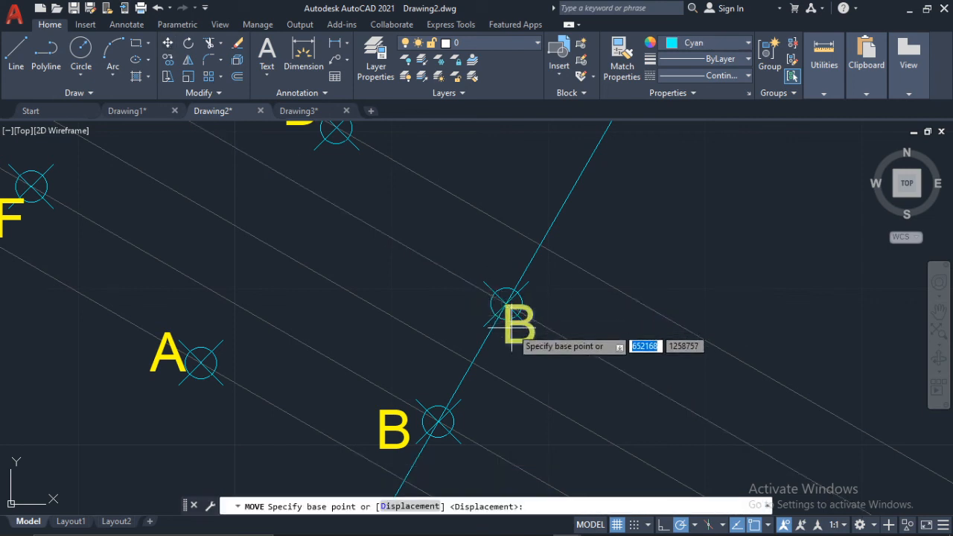
pyautogui.click(514, 322)
pyautogui.click(542, 316)
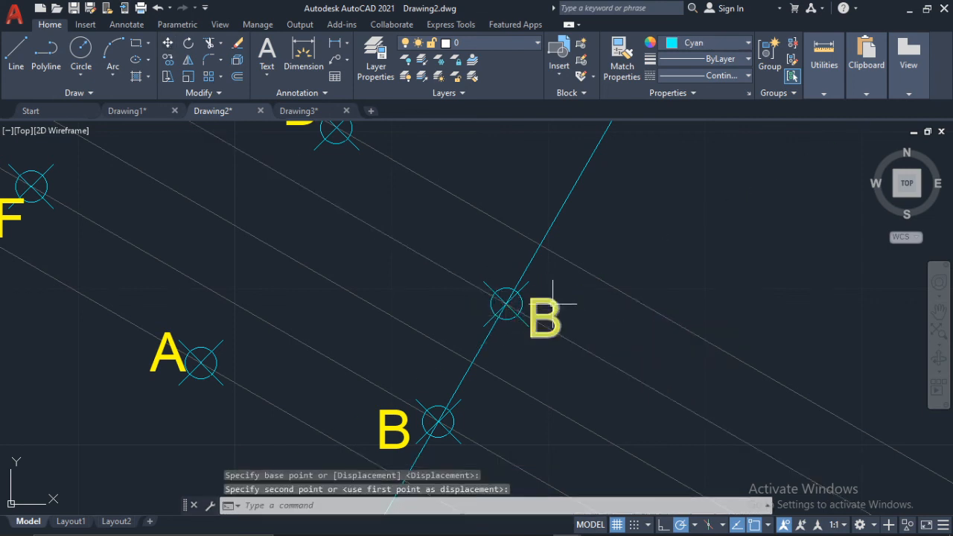
# Step: Change the copied B label beside the upper marker on the offset line to C
pyautogui.click(552, 306)
pyautogui.doubleClick(550, 317)
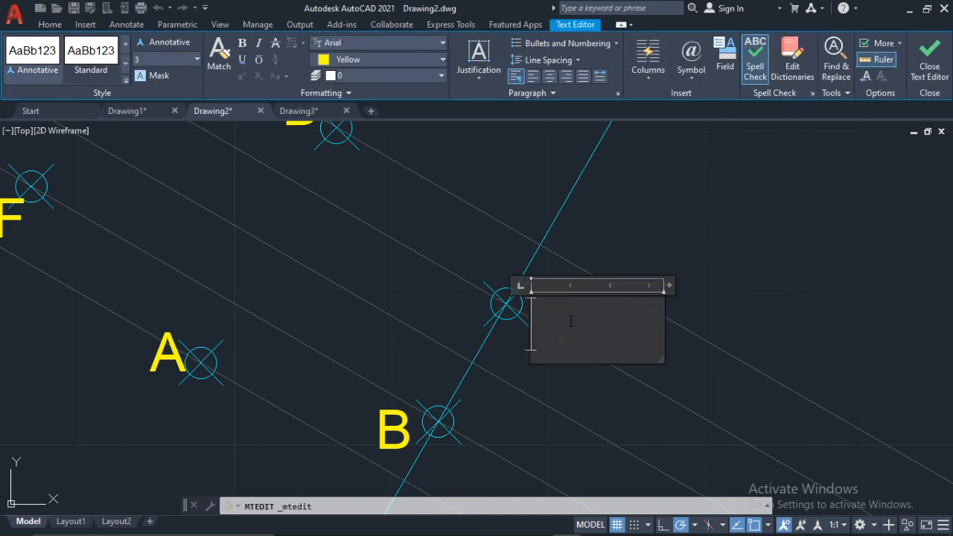
pyautogui.press('Escape')
pyautogui.scroll(-4, 427, 205)
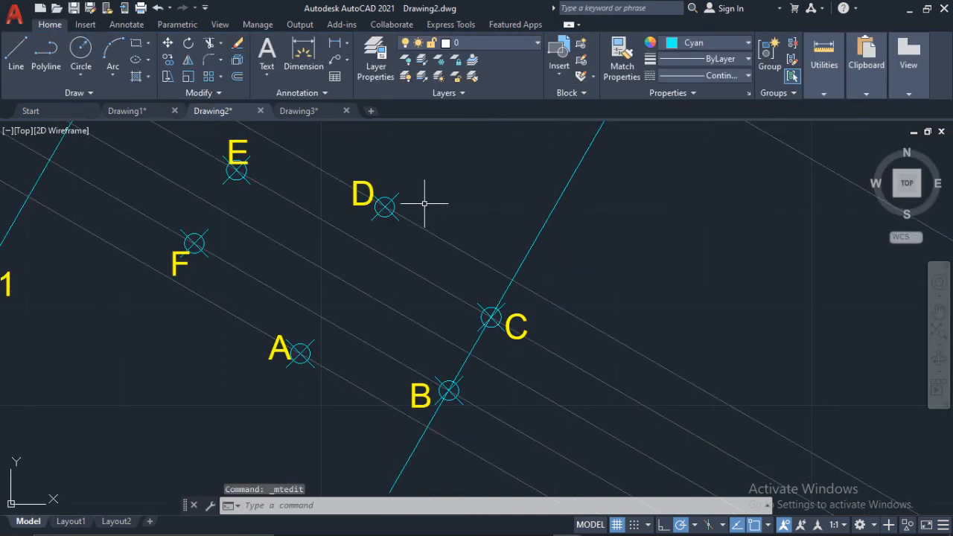
# Step: Switch to Chrome to examine how the reference sheet joins the auxiliary plan points, and return to the AutoCAD drawing
pyautogui.scroll(-3, 335, 199)
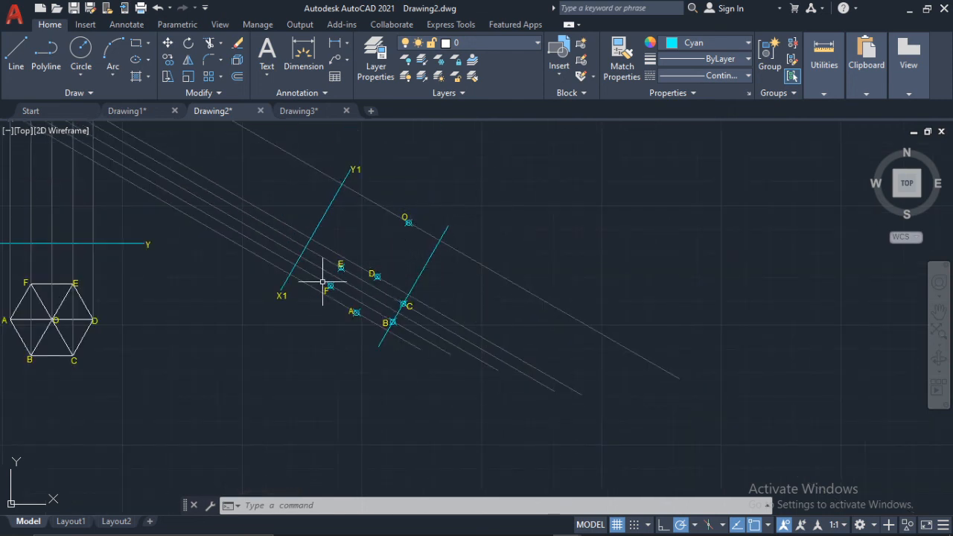
pyautogui.scroll(4, 353, 261)
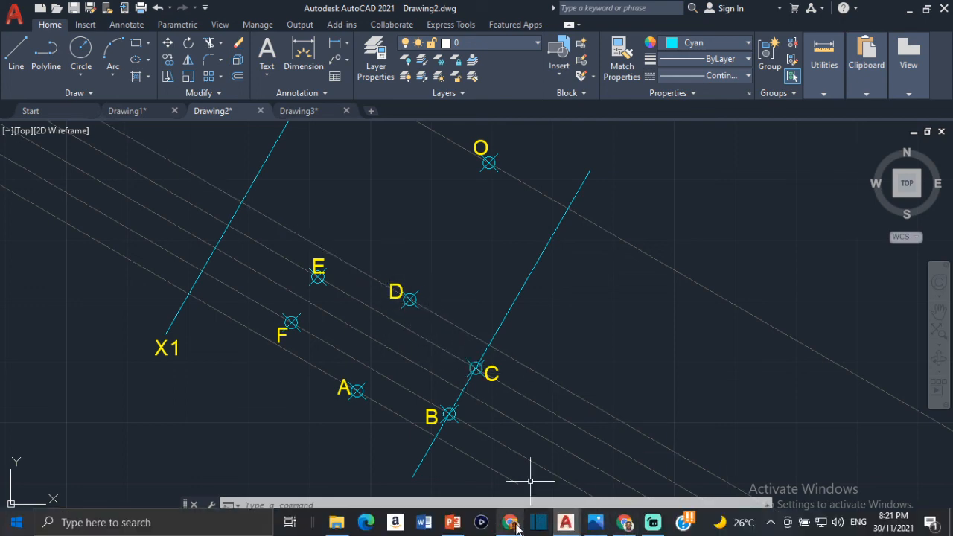
pyautogui.click(511, 523)
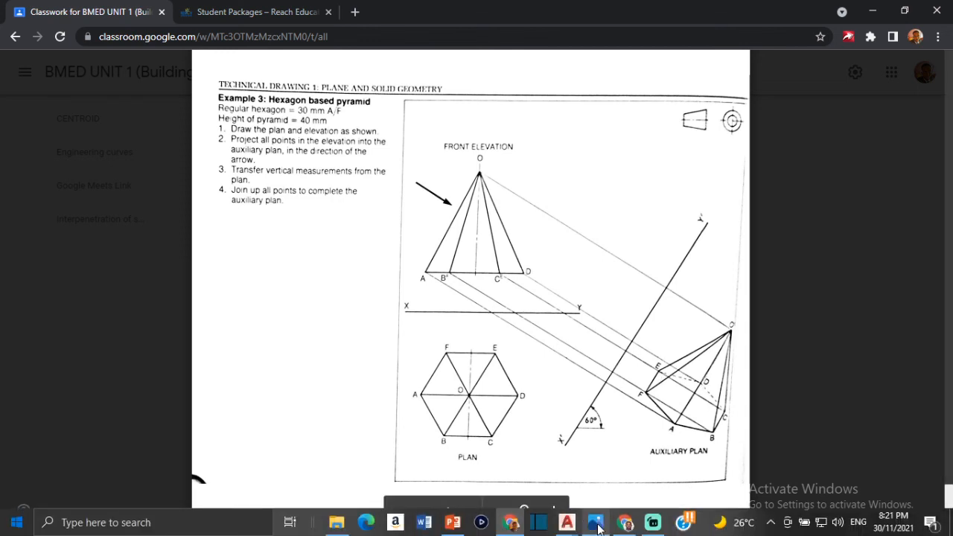
pyautogui.click(572, 520)
pyautogui.click(564, 450)
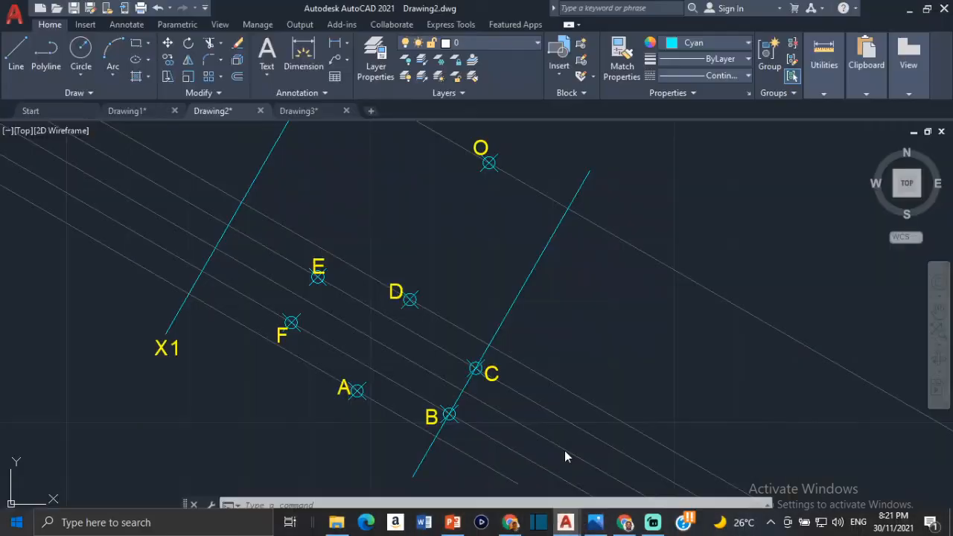
# Step: Set the current object colour to white (255,255,255)
pyautogui.click(705, 60)
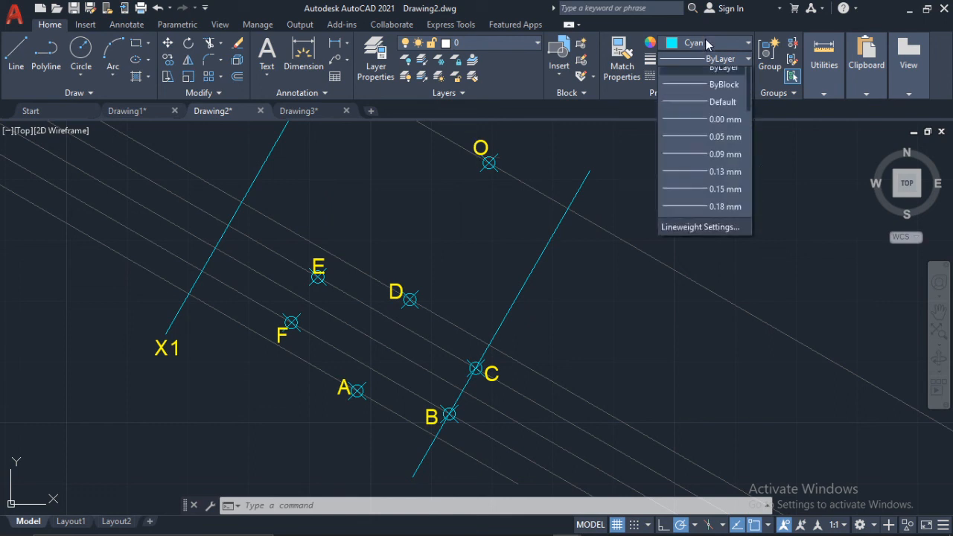
pyautogui.click(712, 45)
pyautogui.click(715, 42)
pyautogui.click(669, 155)
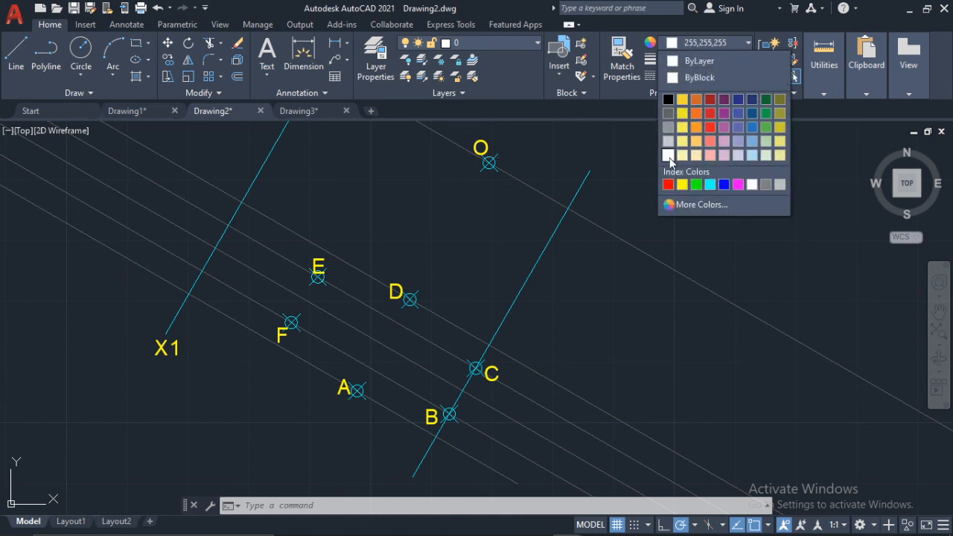
# Step: Draw connected lines from the apex marker O to point C and on to point B
pyautogui.click(15, 56)
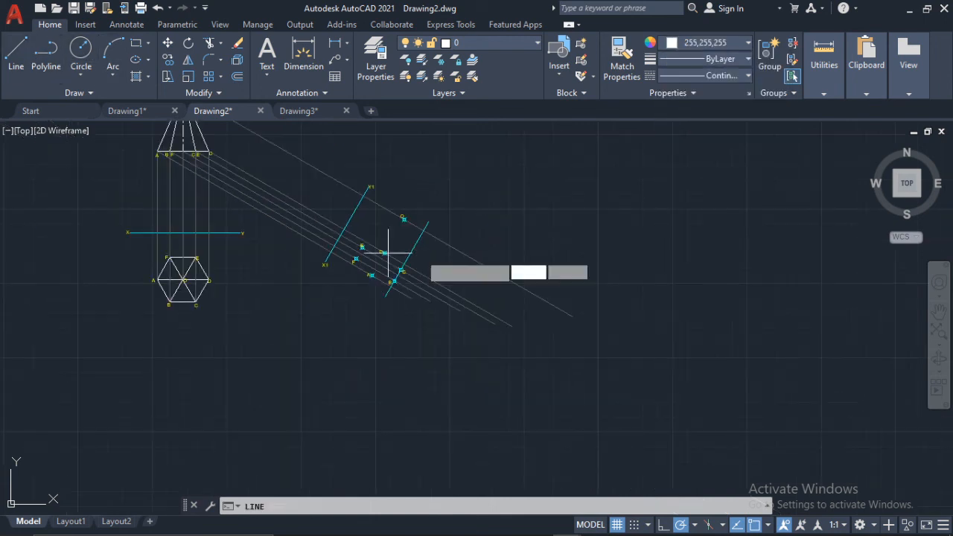
pyautogui.scroll(-5, 383, 251)
pyautogui.scroll(8, 404, 256)
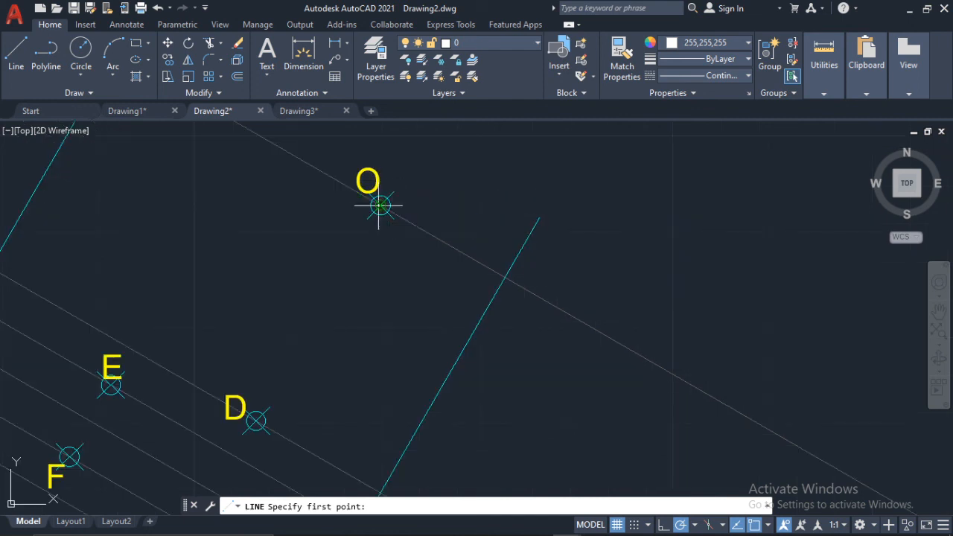
pyautogui.click(380, 205)
pyautogui.scroll(-3, 380, 206)
pyautogui.moveTo(383, 223); pyautogui.dragTo(351, 177, button='middle')
pyautogui.scroll(4, 355, 411)
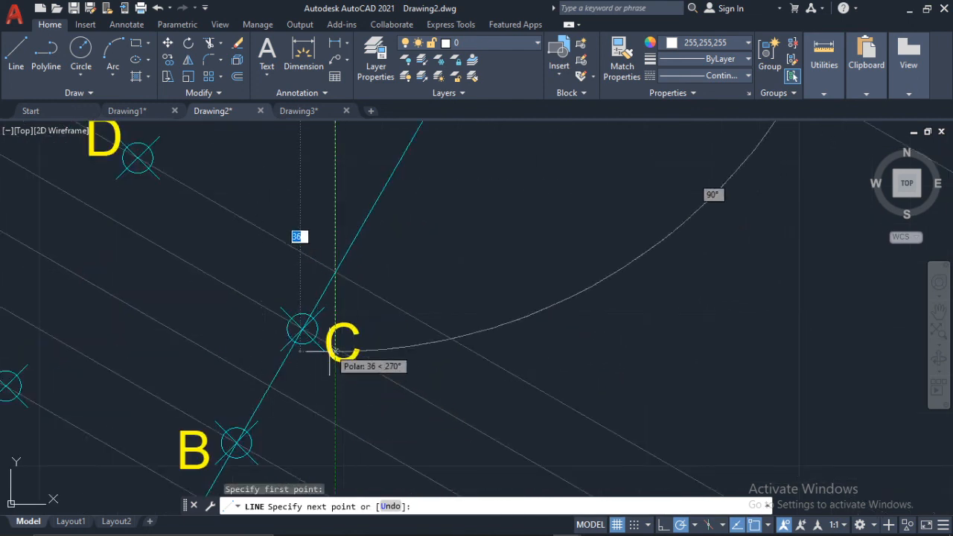
pyautogui.click(302, 328)
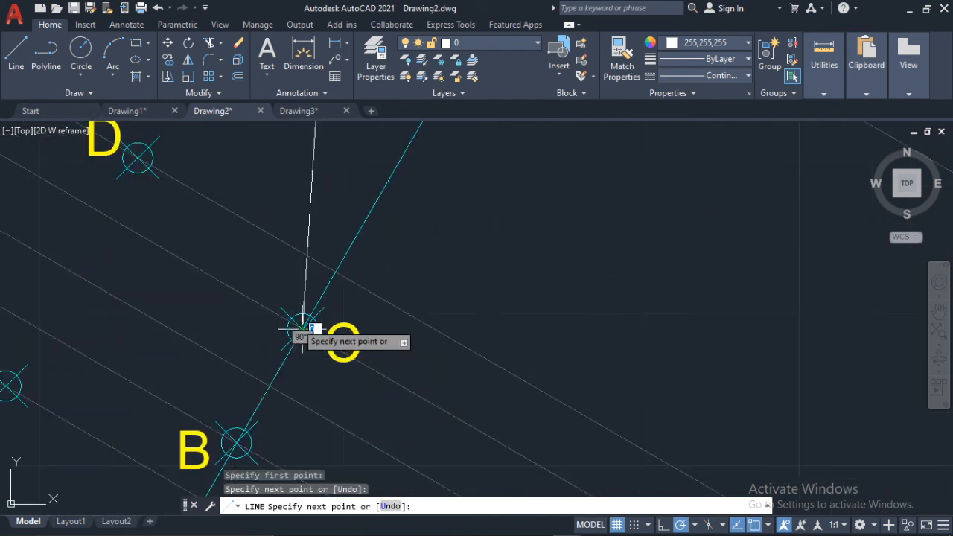
pyautogui.scroll(-2, 301, 327)
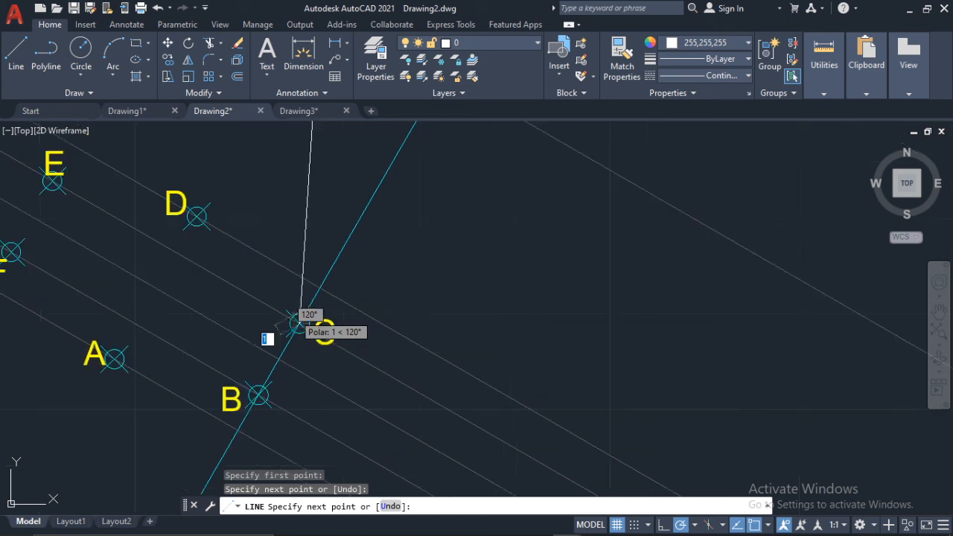
pyautogui.scroll(4, 262, 384)
pyautogui.click(261, 384)
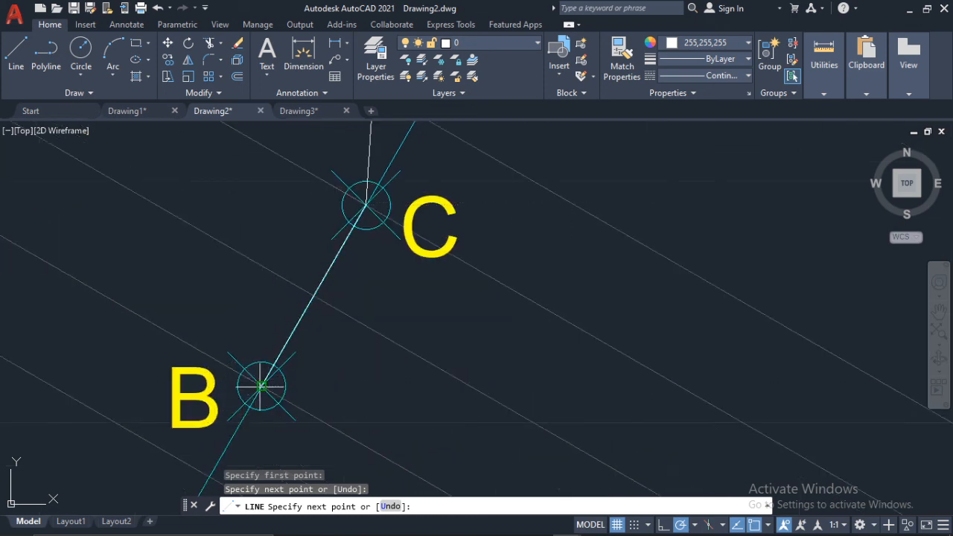
# Step: Continue the line from B back to the apex O, down to A and across to B, ending the line there
pyautogui.scroll(-4, 302, 272)
pyautogui.moveTo(302, 272); pyautogui.dragTo(295, 451, button='middle')
pyautogui.moveTo(353, 132); pyautogui.dragTo(364, 231, button='middle')
pyautogui.click(346, 277)
pyautogui.scroll(-4, 315, 324)
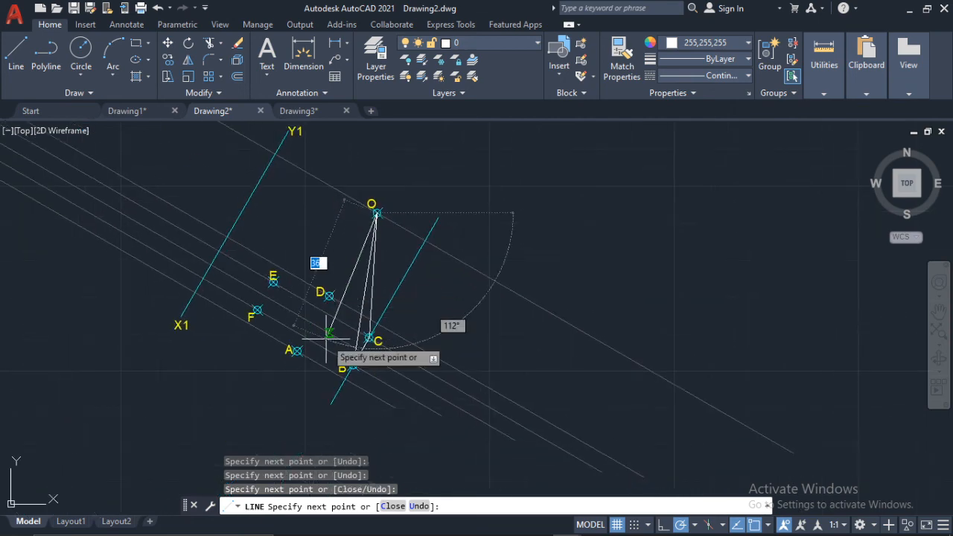
pyautogui.scroll(4, 320, 336)
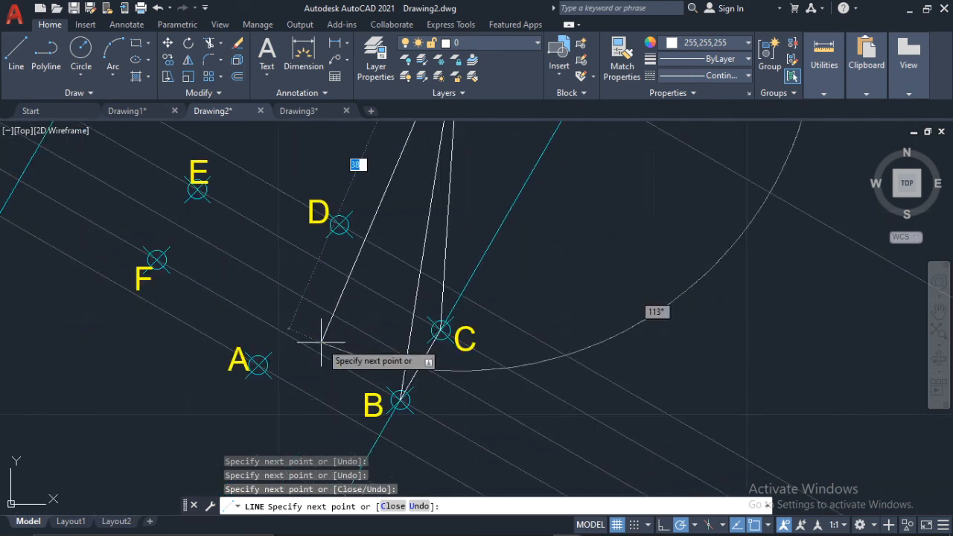
pyautogui.click(260, 366)
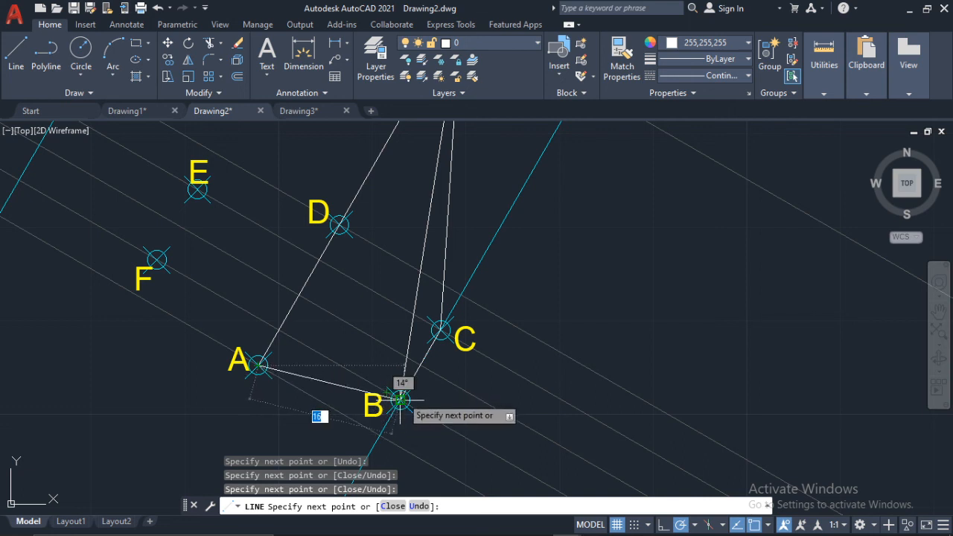
pyautogui.click(400, 398)
pyautogui.press('Return')
# Step: Draw connected lines from point A through F and E up to the apex O
pyautogui.press('Return')
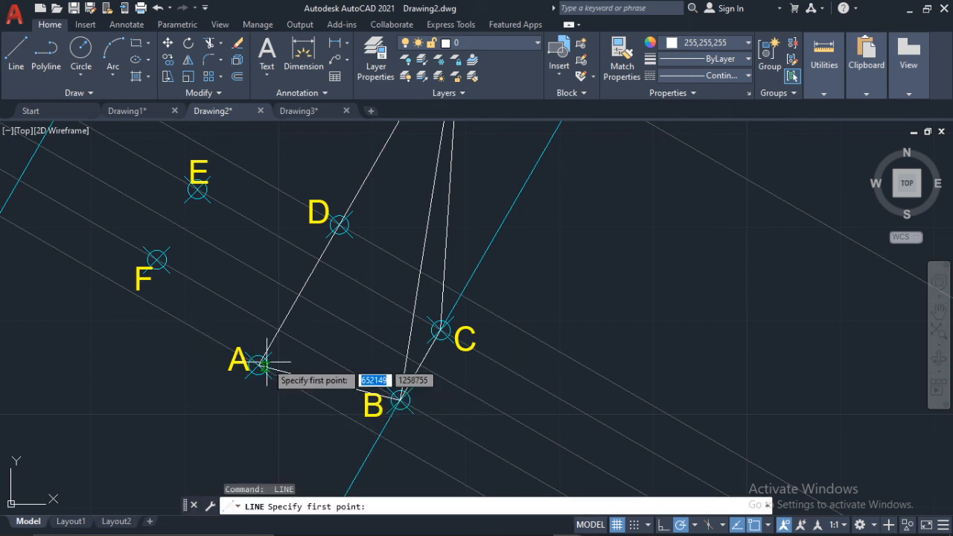
pyautogui.click(258, 366)
pyautogui.click(157, 260)
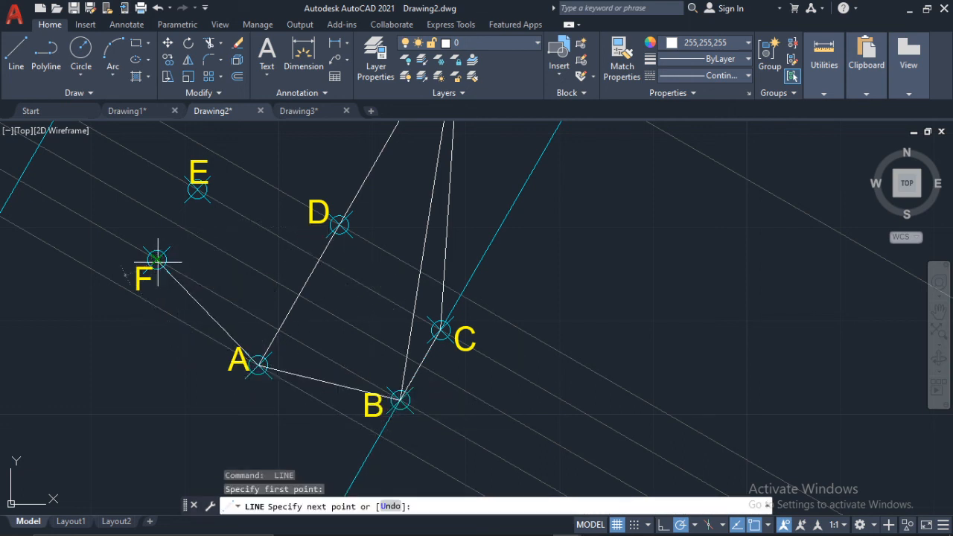
pyautogui.click(197, 189)
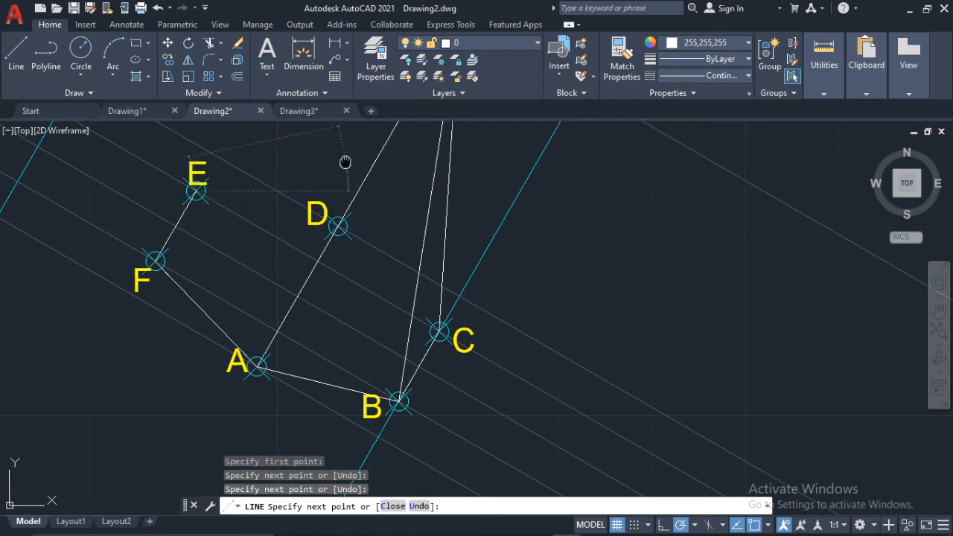
pyautogui.moveTo(345, 160); pyautogui.dragTo(235, 341, button='middle')
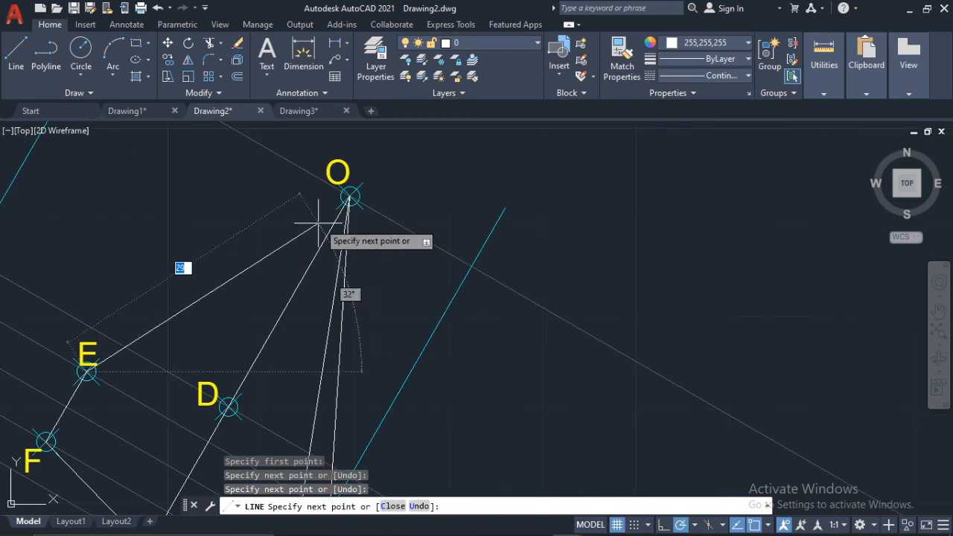
pyautogui.click(350, 196)
pyautogui.press('Return')
pyautogui.moveTo(261, 304); pyautogui.dragTo(321, 243, button='middle')
pyautogui.press('Return')
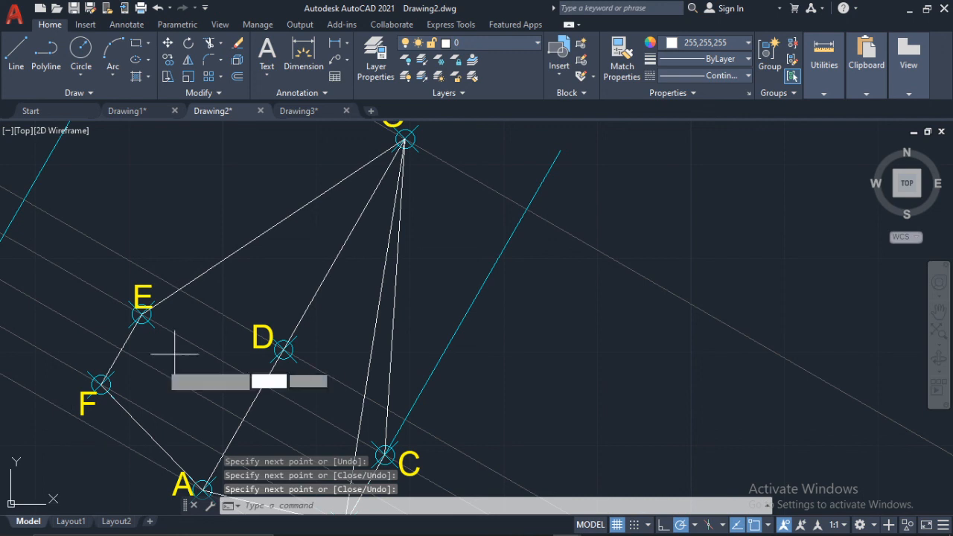
# Step: Draw a line from point F to the apex O and end it there
pyautogui.click(101, 386)
pyautogui.click(101, 385)
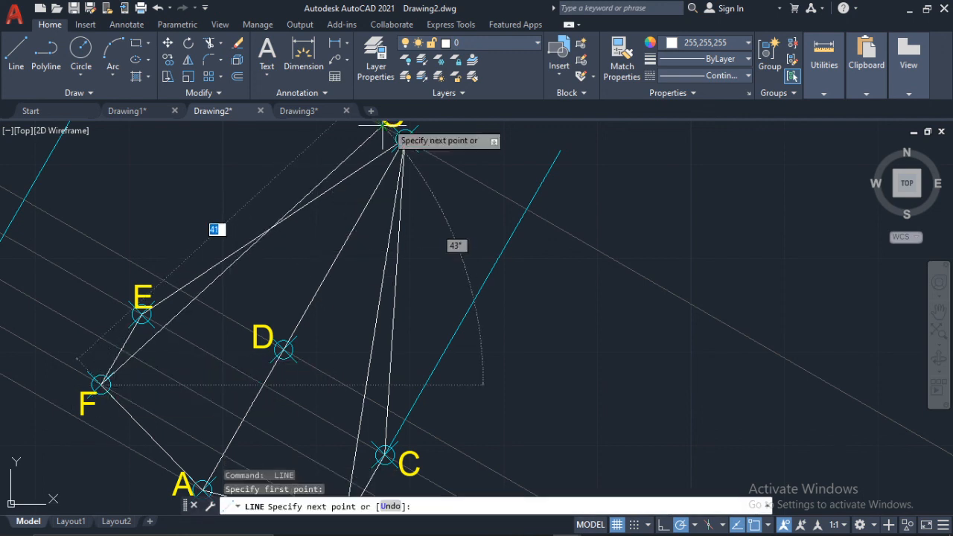
pyautogui.click(405, 139)
pyautogui.press('Return')
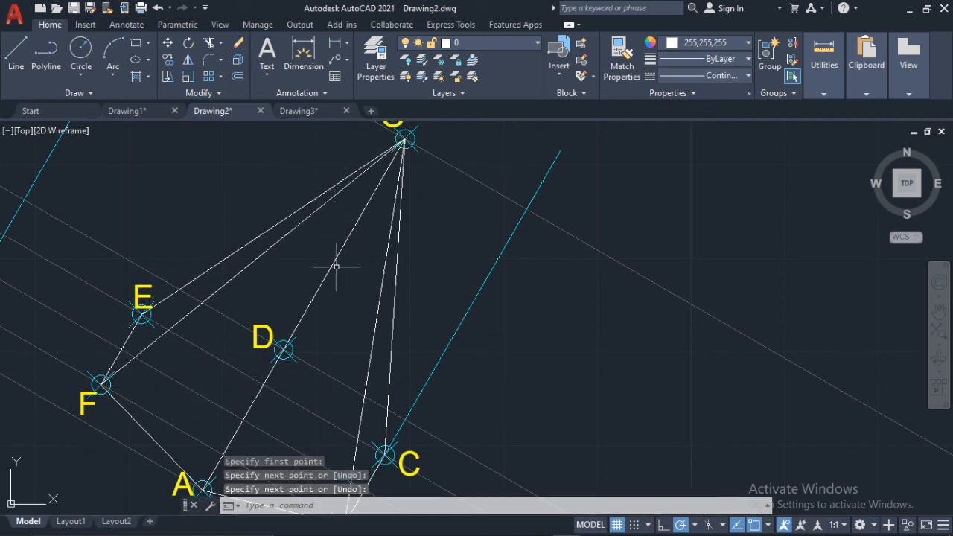
# Step: Try to choose the ISO dash linetype ACAD_ISO02W100 in the Linetype Manager, cancelling the loading of further linetypes
pyautogui.click(733, 76)
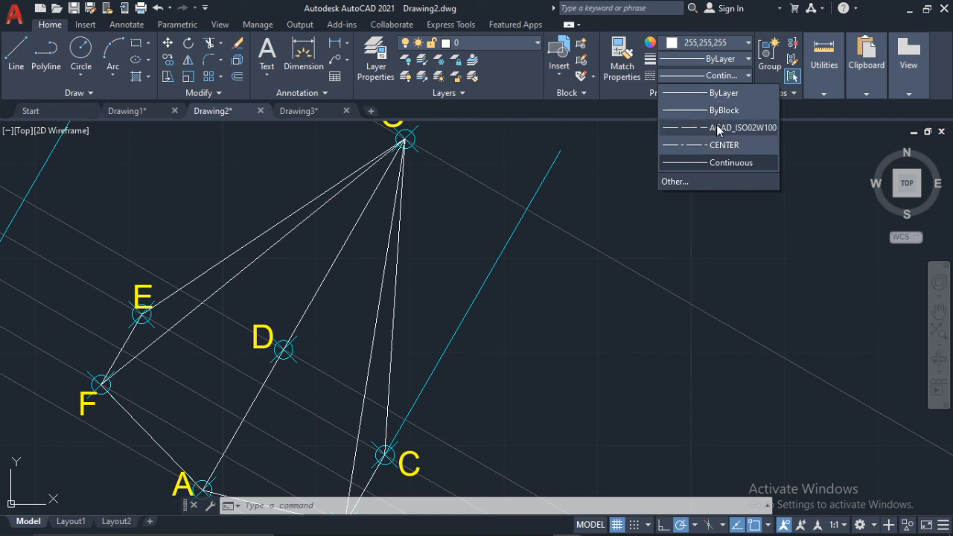
pyautogui.click(689, 180)
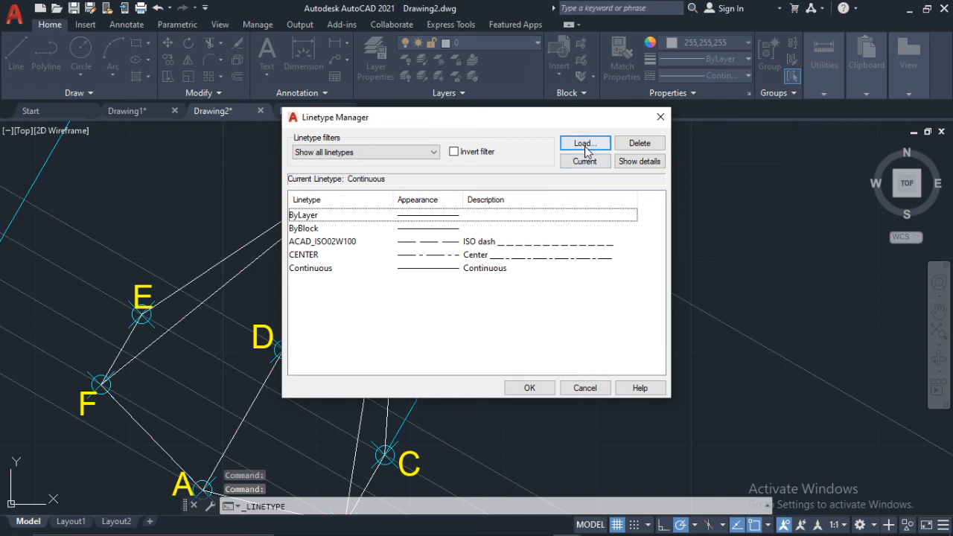
pyautogui.click(585, 143)
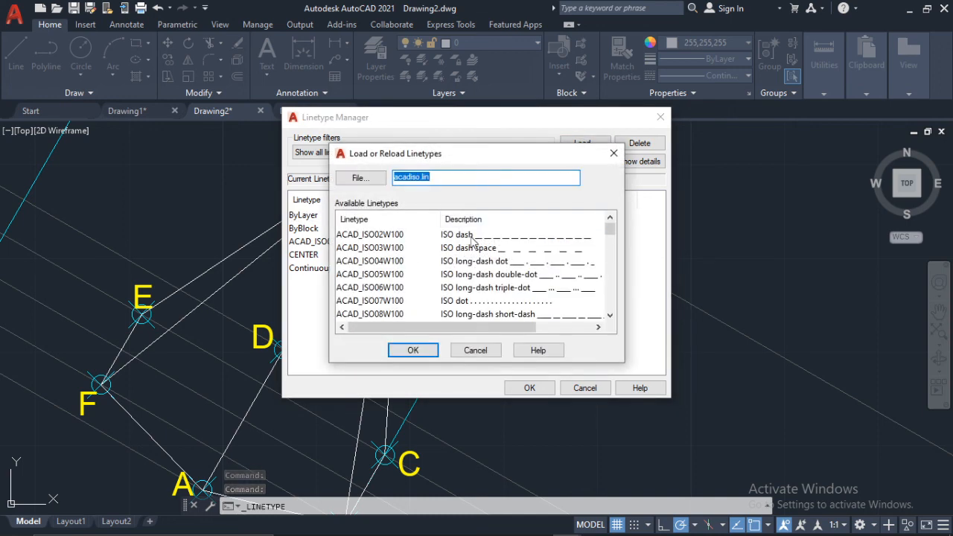
pyautogui.click(466, 236)
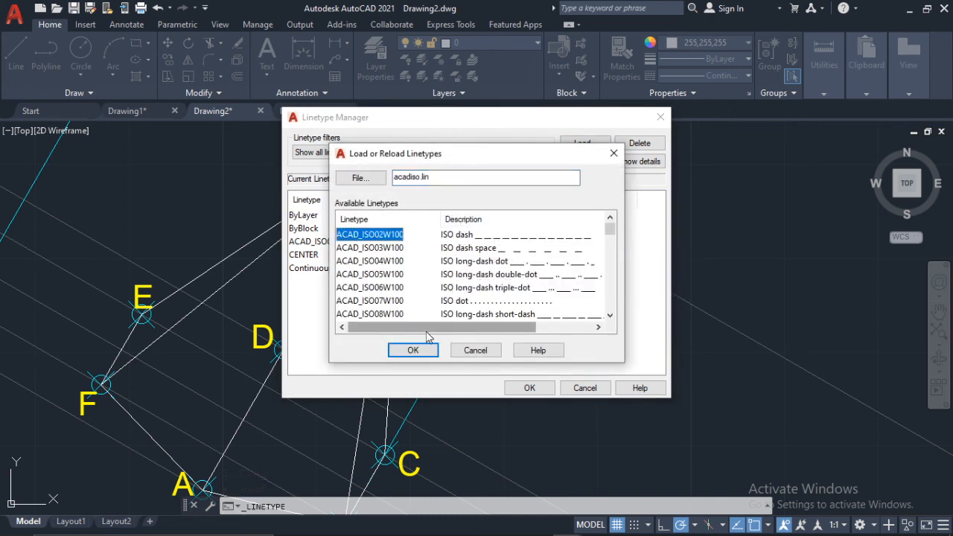
pyautogui.click(483, 350)
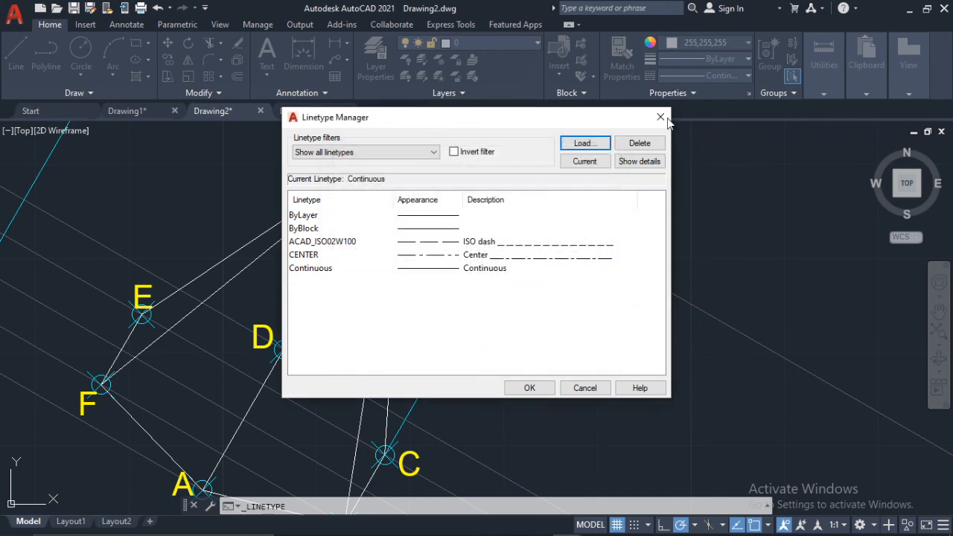
pyautogui.click(478, 246)
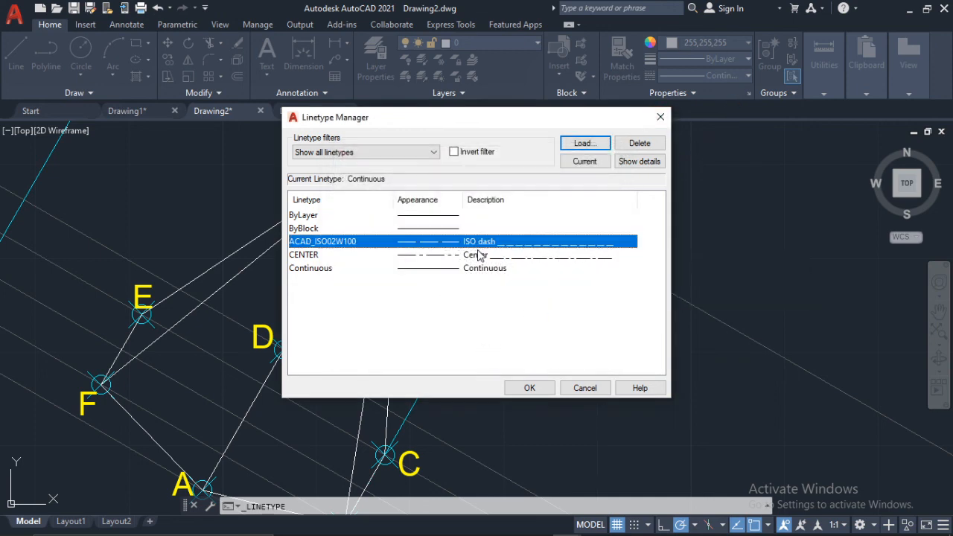
pyautogui.click(530, 387)
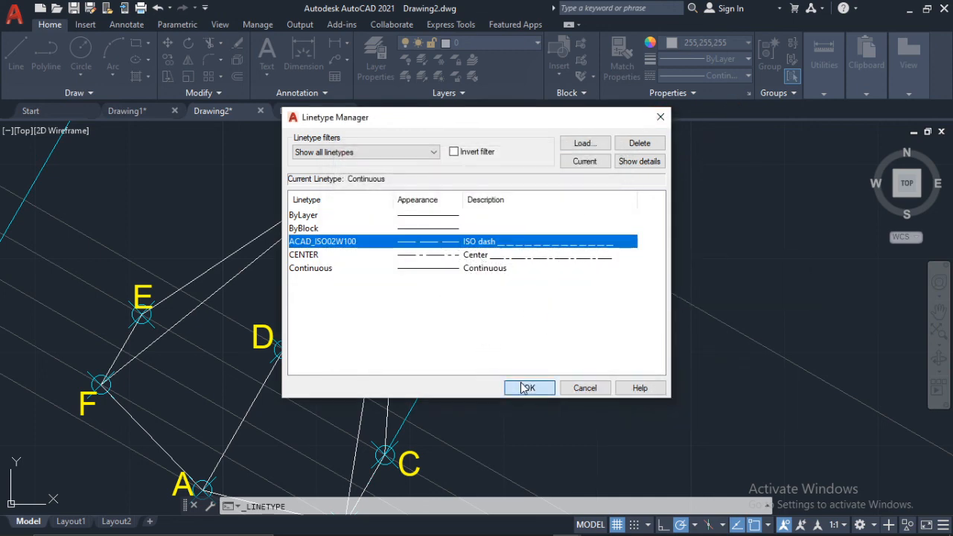
pyautogui.click(17, 49)
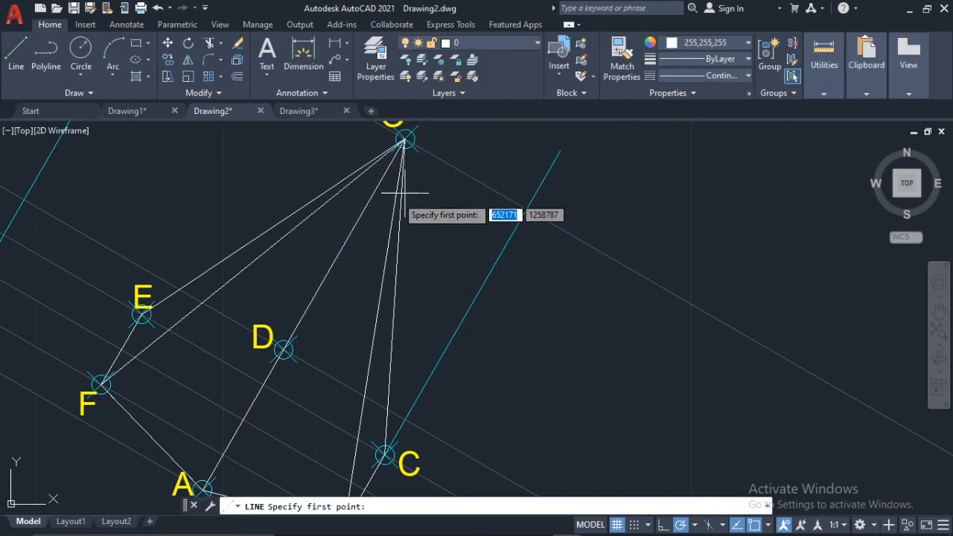
pyautogui.scroll(2, 198, 311)
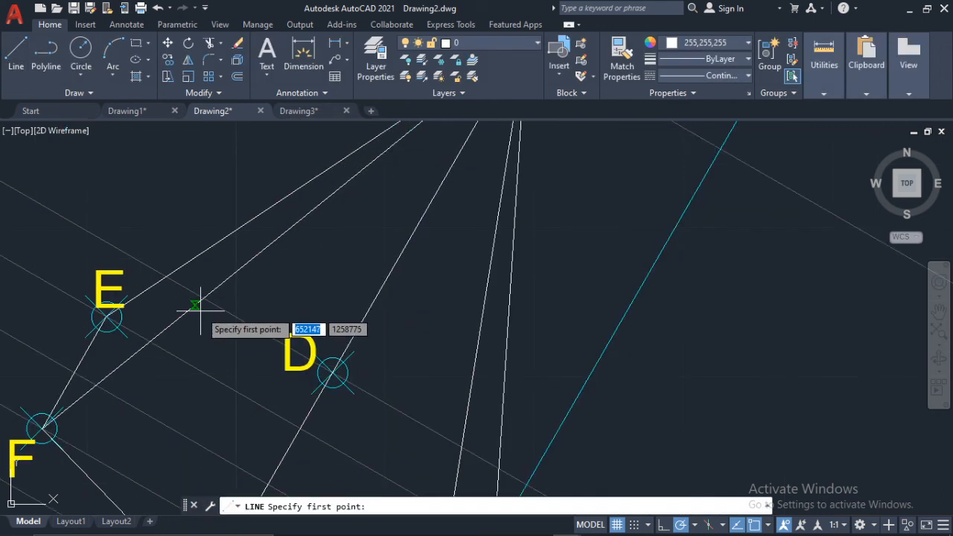
pyautogui.click(106, 319)
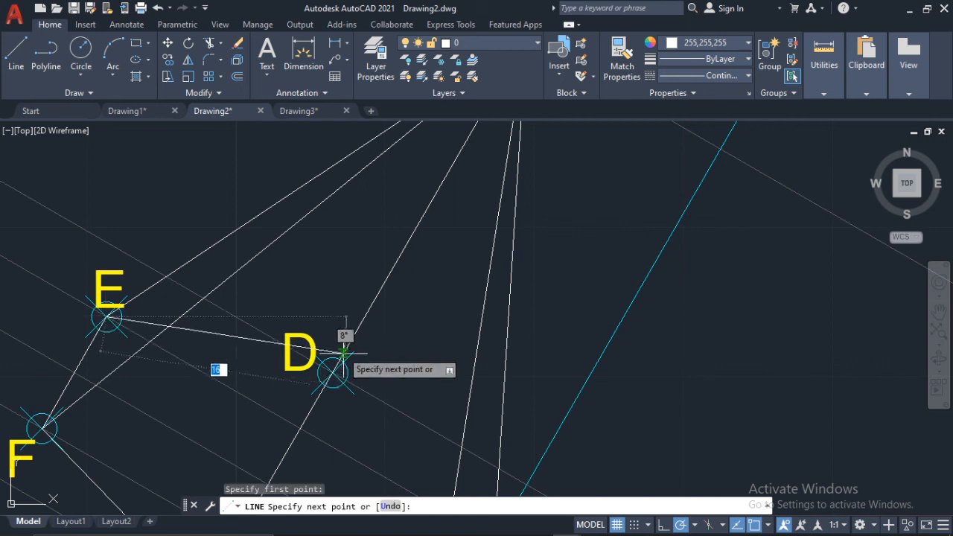
pyautogui.press('Escape')
# Step: Set the current linetype to ACAD_ISO02W100 and draw connected dashed lines from point E through D to C
pyautogui.click(729, 75)
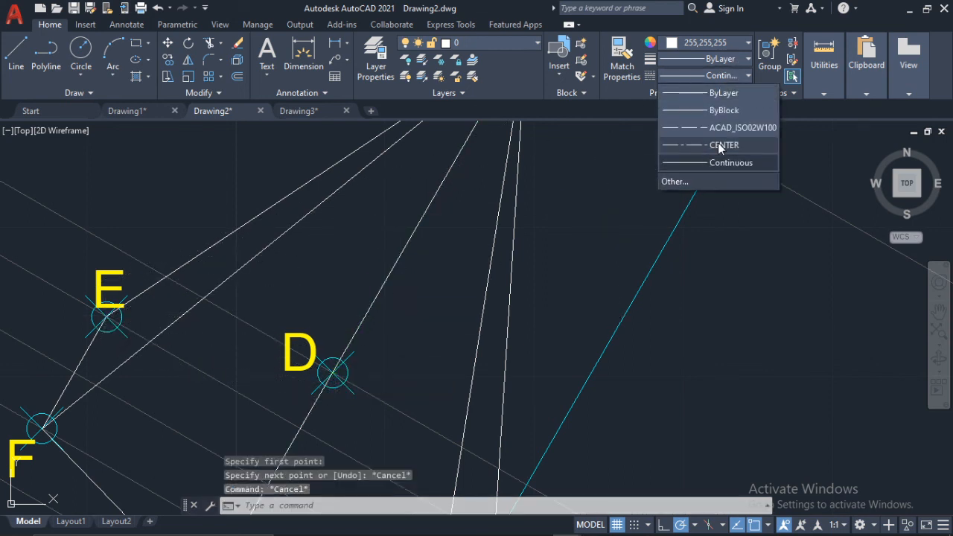
pyautogui.click(715, 127)
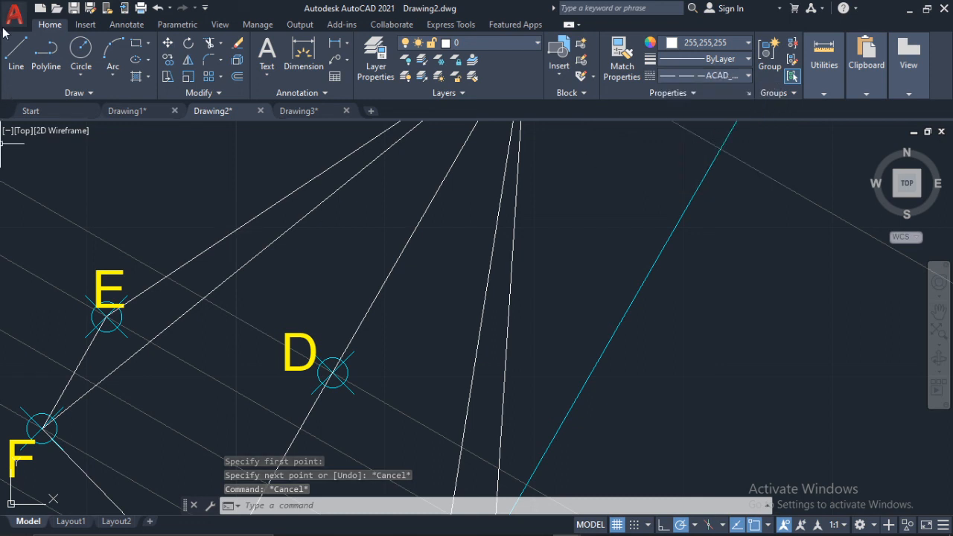
pyautogui.click(16, 52)
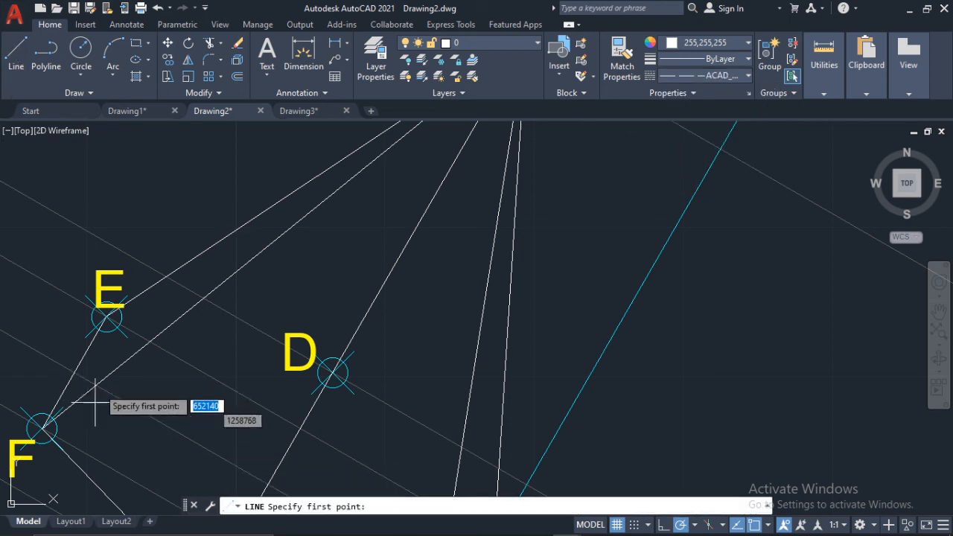
pyautogui.click(106, 319)
pyautogui.scroll(2, 326, 355)
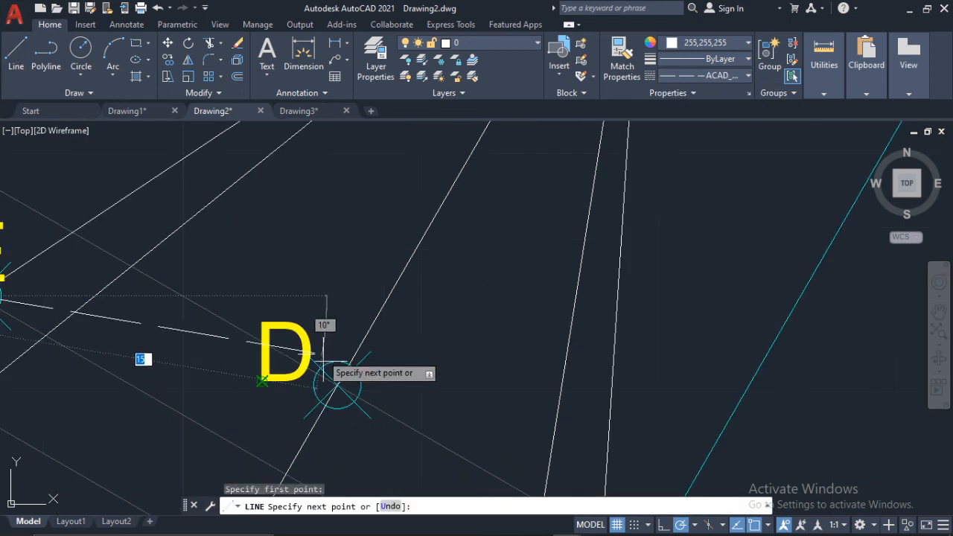
pyautogui.click(333, 384)
pyautogui.scroll(-2, 313, 387)
pyautogui.moveTo(298, 389); pyautogui.dragTo(134, 270, button='middle')
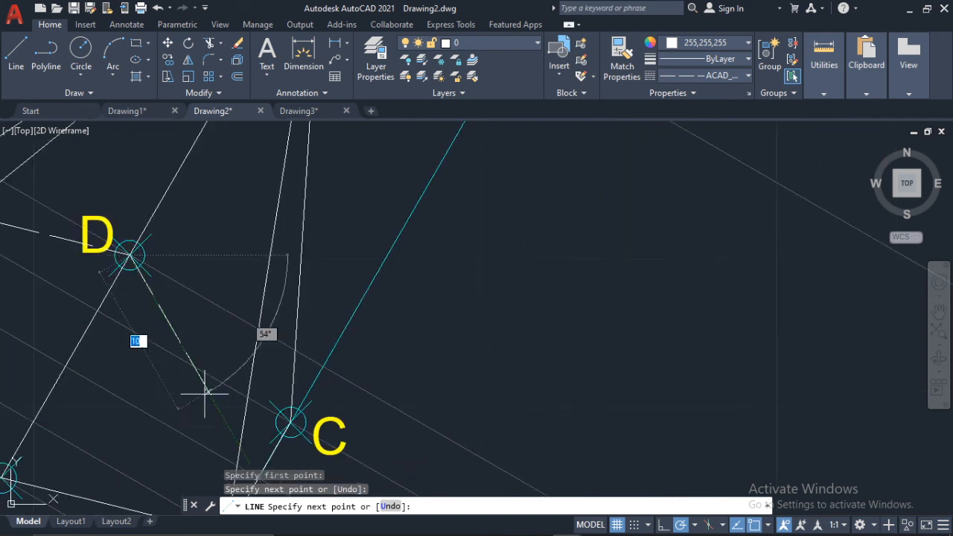
pyautogui.click(290, 423)
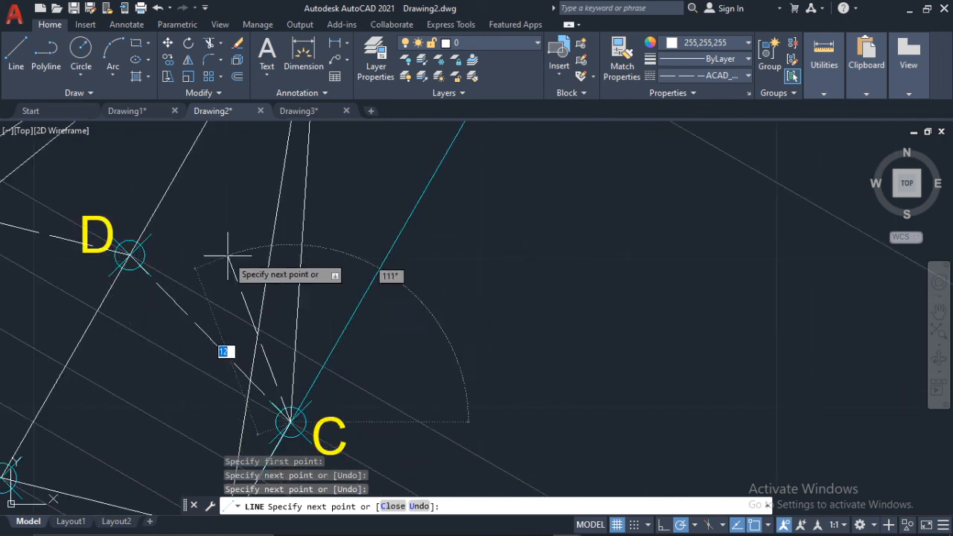
pyautogui.press('Return')
pyautogui.press('Return')
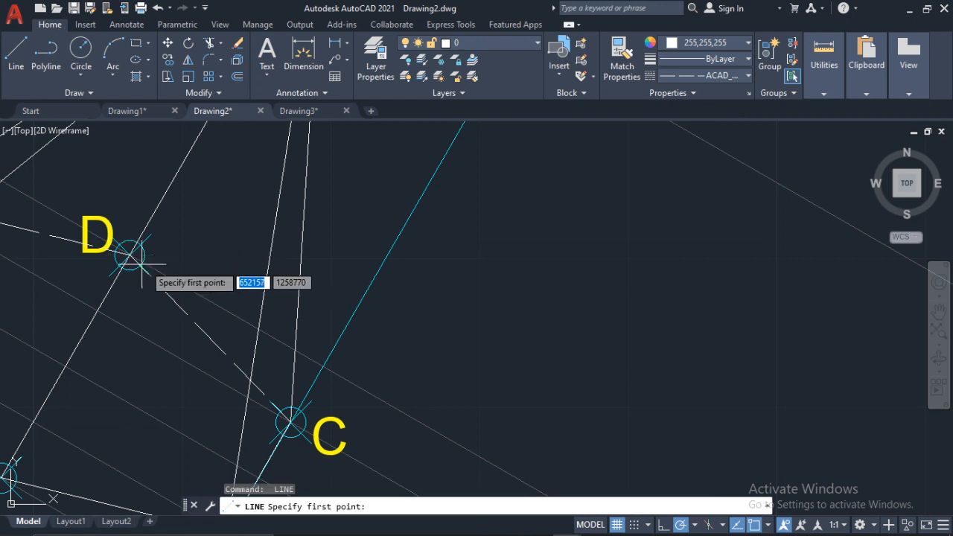
pyautogui.click(140, 262)
pyautogui.scroll(-3, 119, 305)
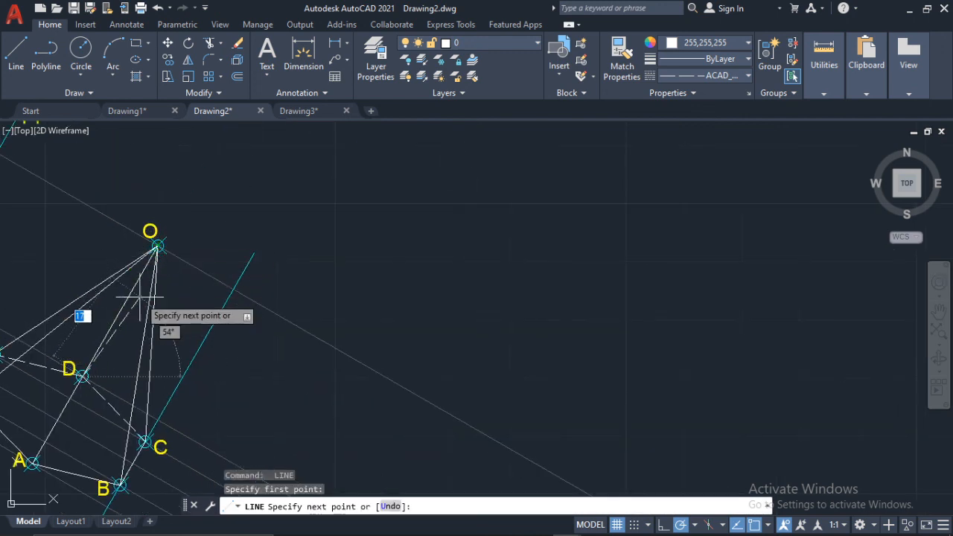
pyautogui.press('Escape')
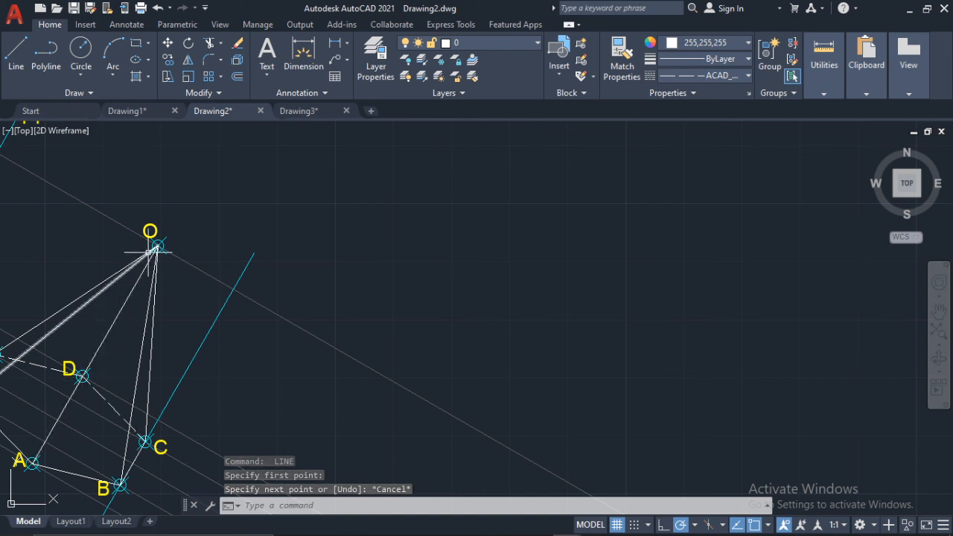
# Step: Erase the cyan construction line that runs parallel to X1Y1 through points B and C
pyautogui.scroll(-2, 148, 253)
pyautogui.moveTo(202, 276); pyautogui.dragTo(276, 253, button='middle')
pyautogui.moveTo(125, 312); pyautogui.dragTo(288, 298, button='middle')
pyautogui.scroll(-1, 288, 298)
pyautogui.scroll(3, 350, 317)
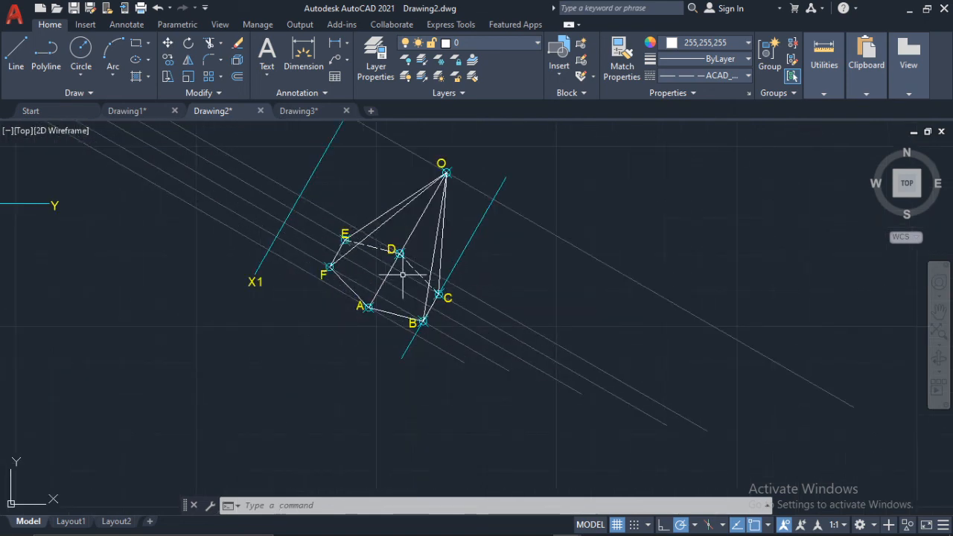
pyautogui.click(469, 242)
pyautogui.press('Delete')
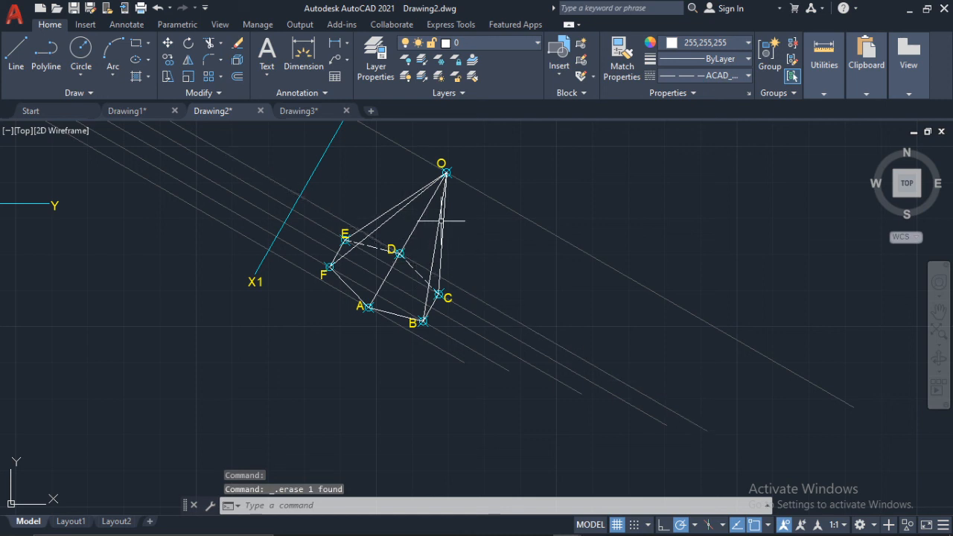